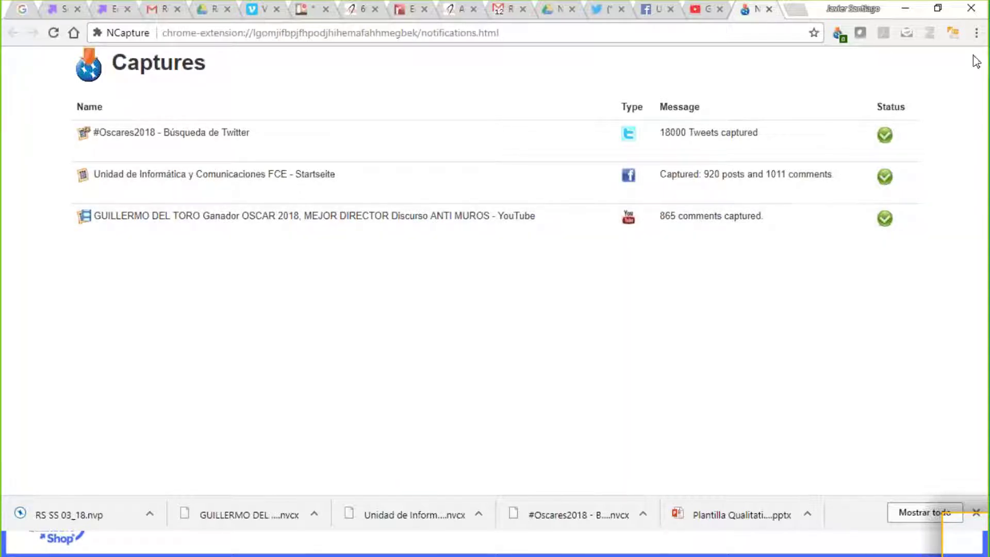
- Open the browser's extension management page and locate the NCapture entry
click(976, 34)
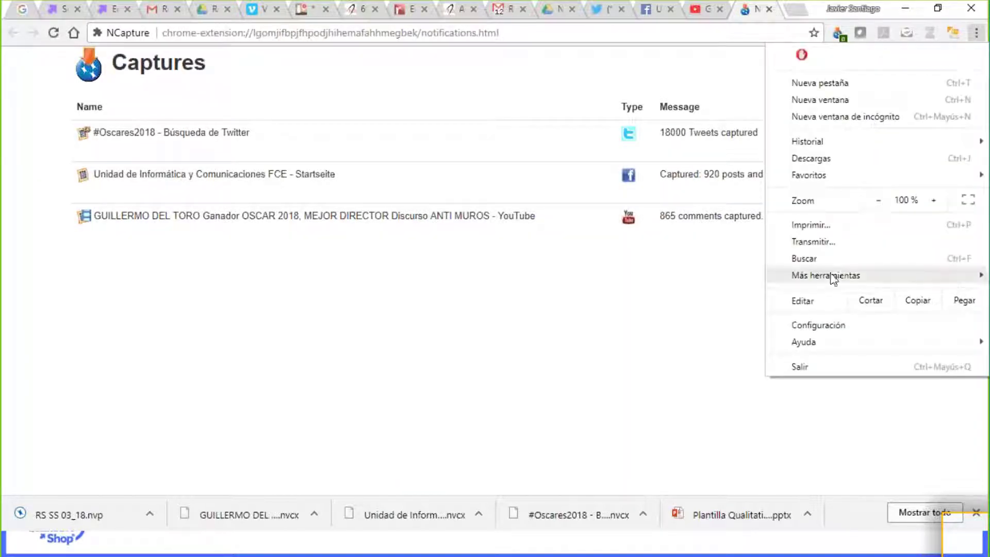
mouse_move(834, 280)
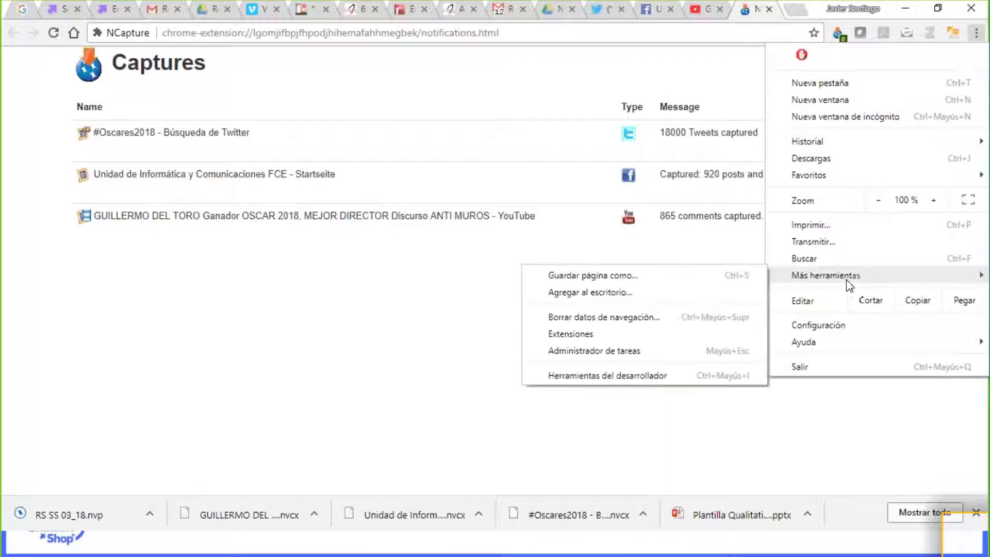
click(601, 341)
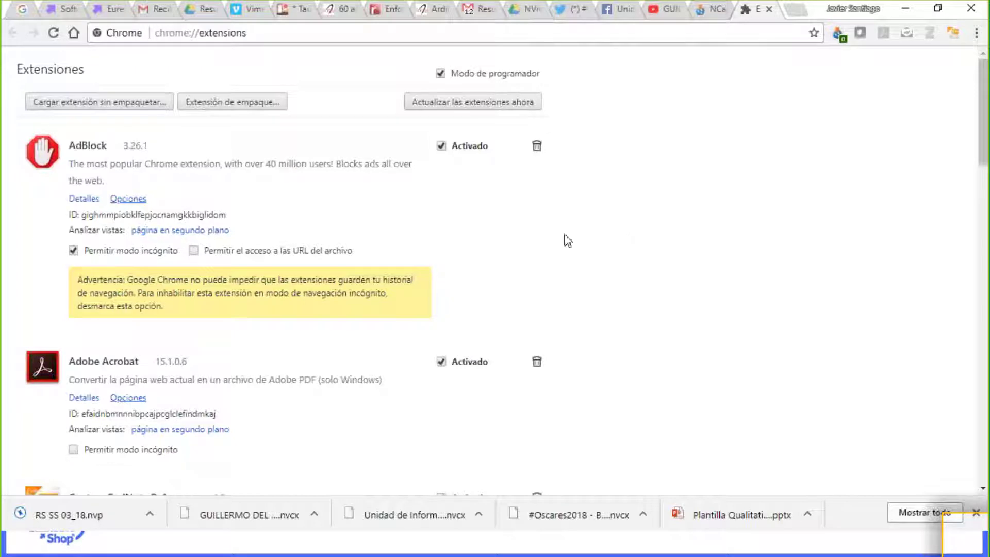
scroll(350, 268, down, 8)
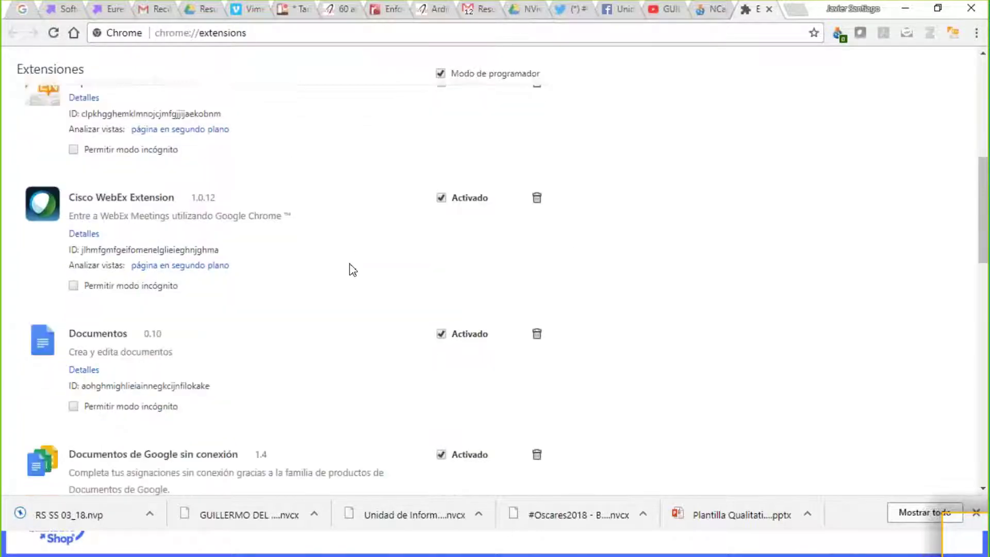
scroll(350, 268, down, 8)
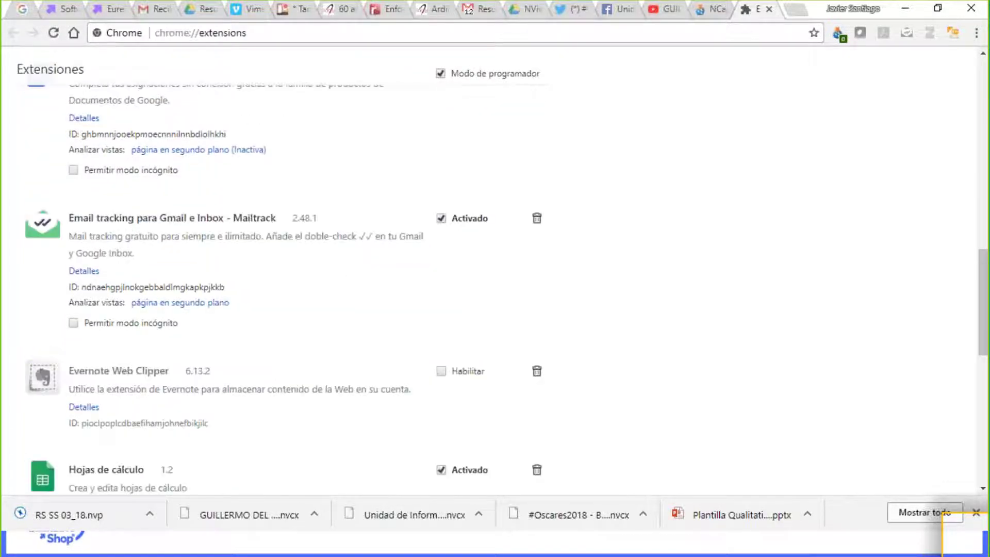
scroll(76, 241, down, 7)
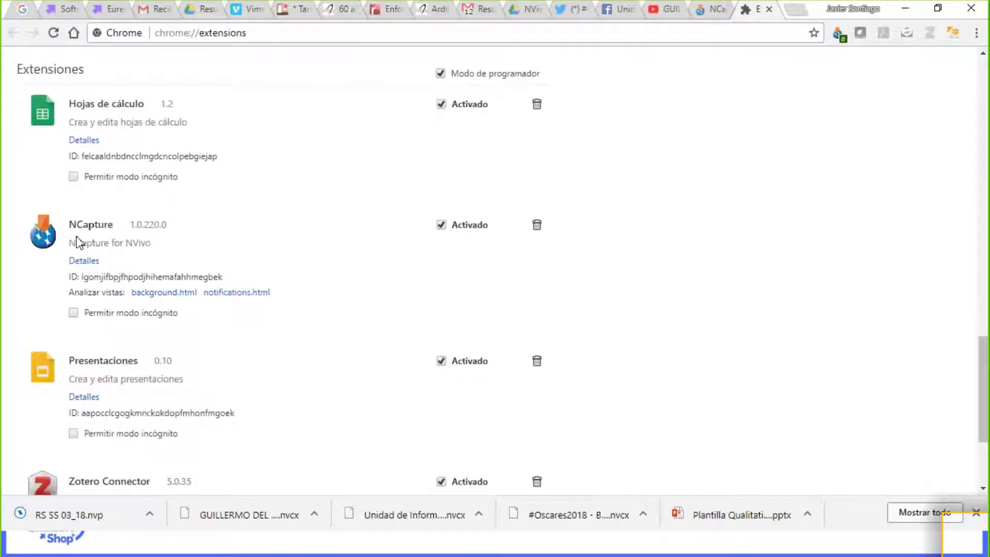
- Disable the NCapture extension and enable it again
click(441, 224)
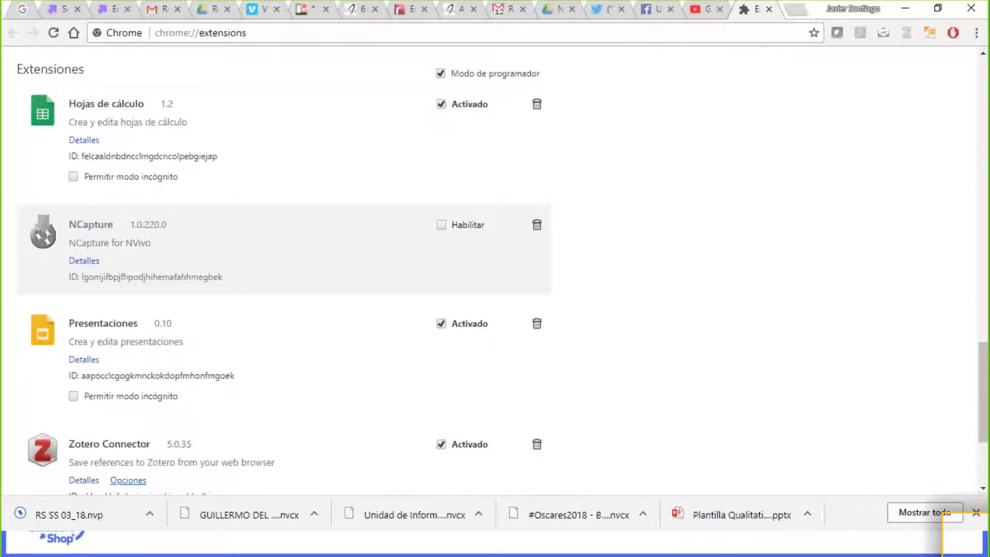
click(441, 224)
click(441, 224)
click(441, 226)
- Search the Chrome Web Store extensions for "ncapture", and close the store page after viewing the result
scroll(441, 256, down, 3)
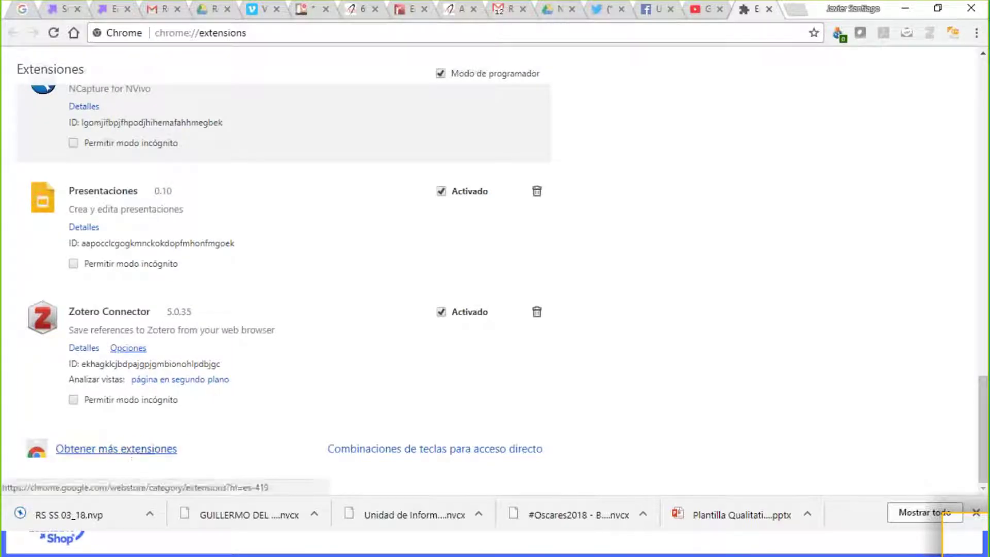
click(132, 450)
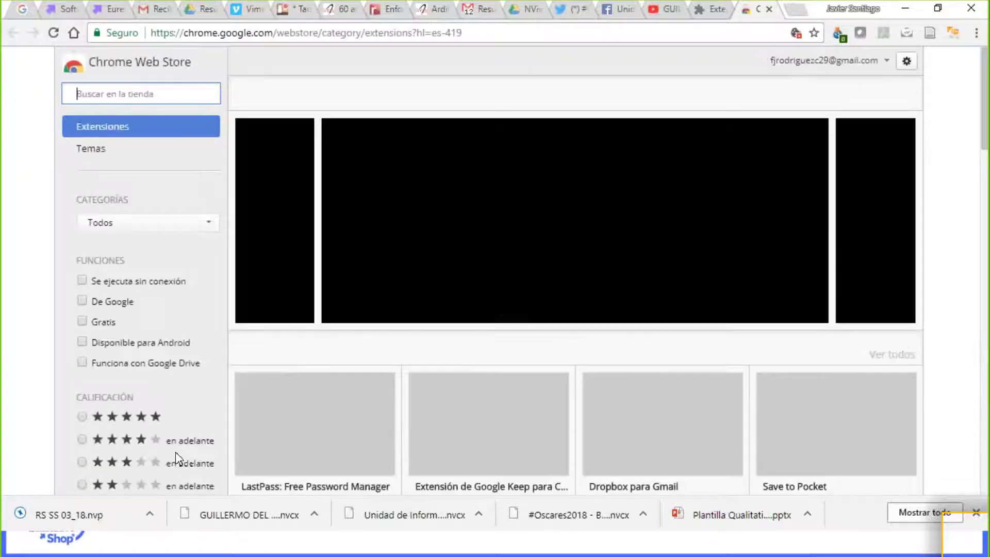
text(nca)
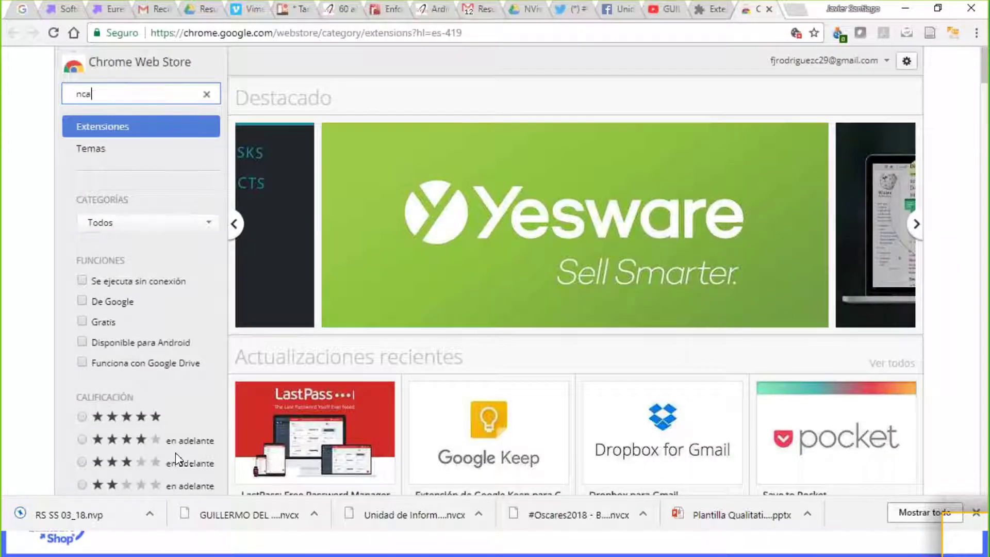
text(pture)
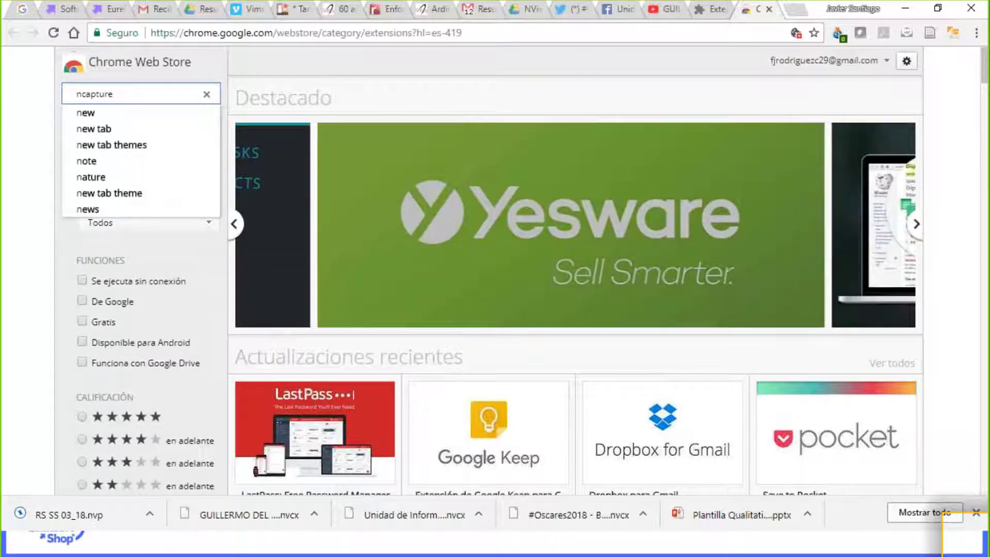
key(Return)
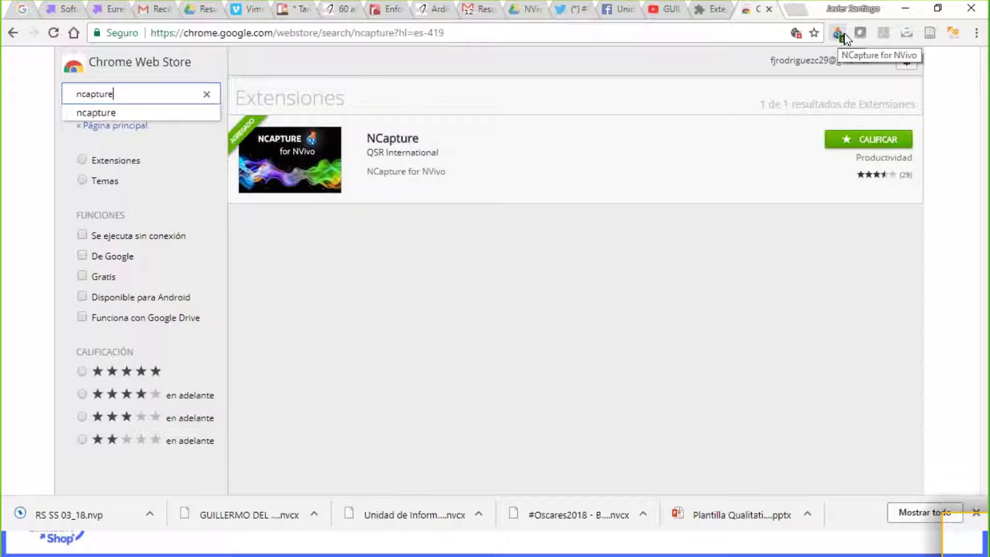
click(769, 9)
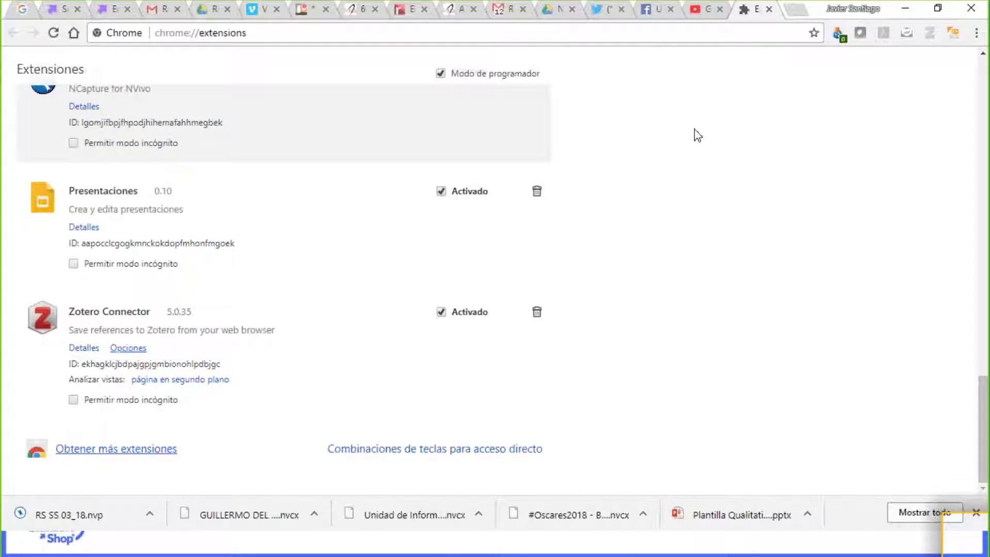
- Review the NCapture options offered for the Unidad de Informática y Comunicaciones FCE Facebook page, and dismiss them
click(646, 9)
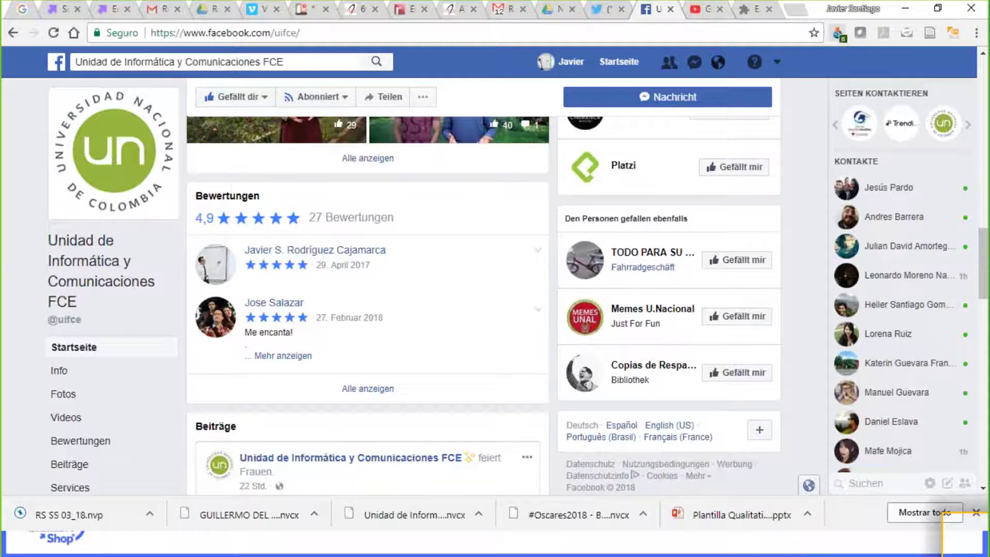
click(839, 33)
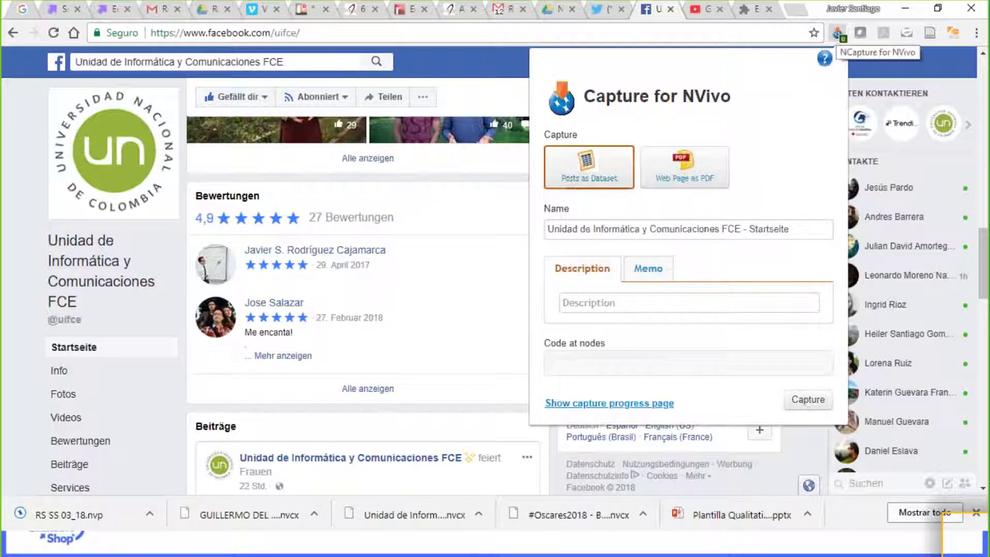
click(838, 34)
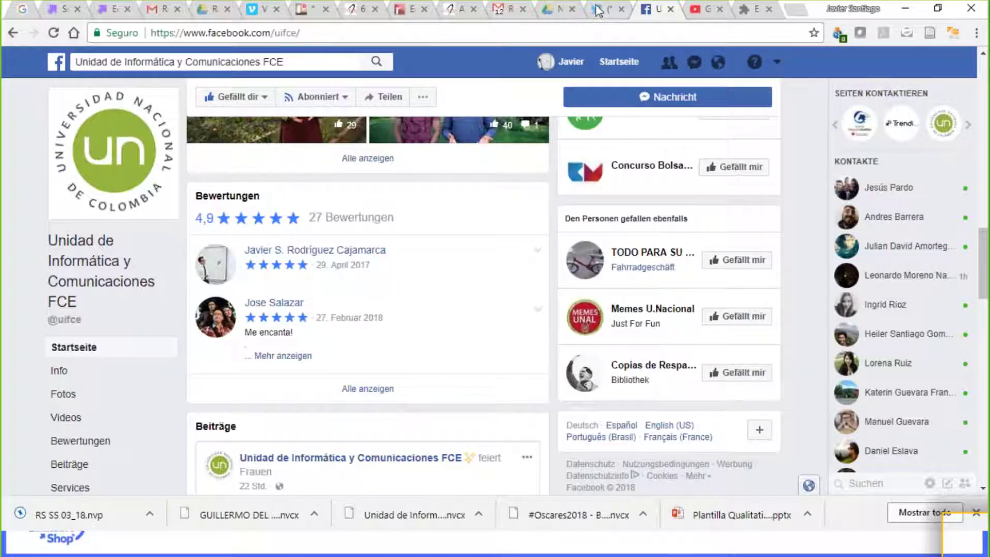
- Examine the NCapture options for the #Oscares2018 Twitter search, including the description, memo and node coding fields
click(598, 11)
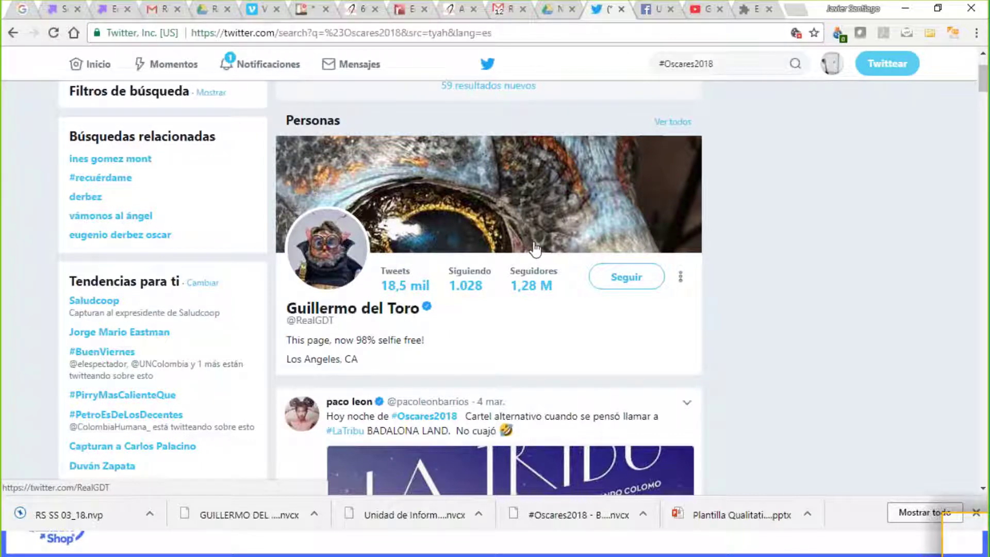
click(838, 34)
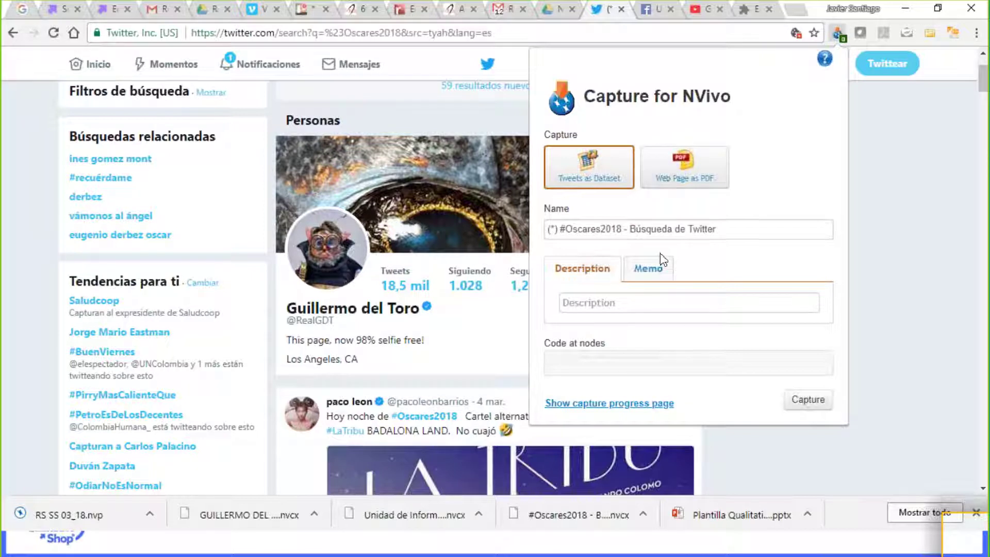
click(608, 304)
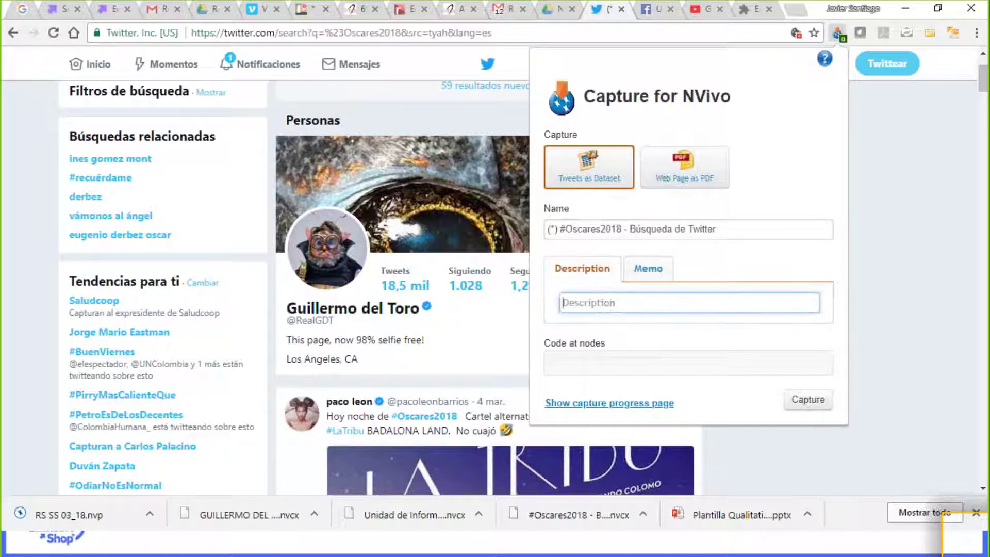
click(640, 270)
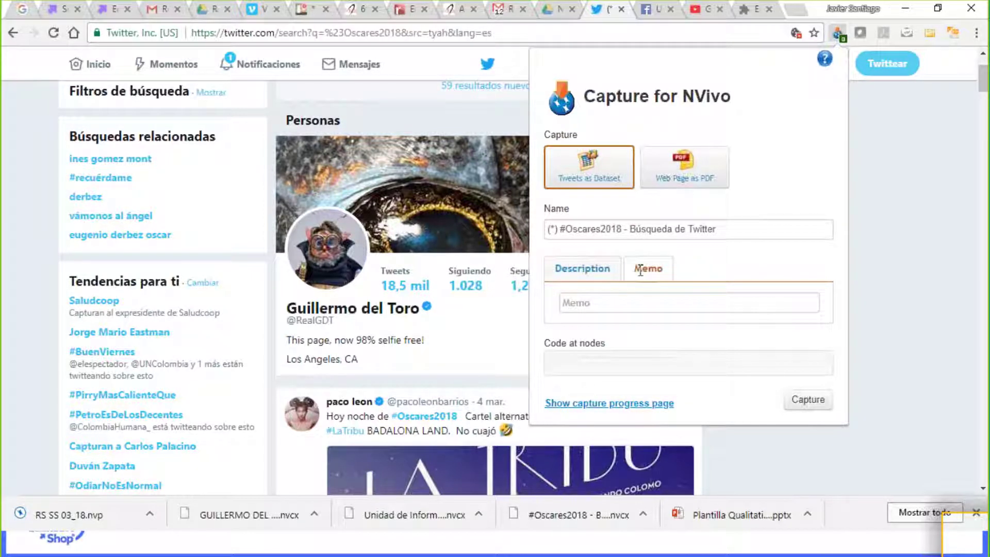
click(609, 303)
click(577, 364)
- Review the NCapture options for the Guillermo del Toro YouTube video, and look over the video's comments section
click(705, 13)
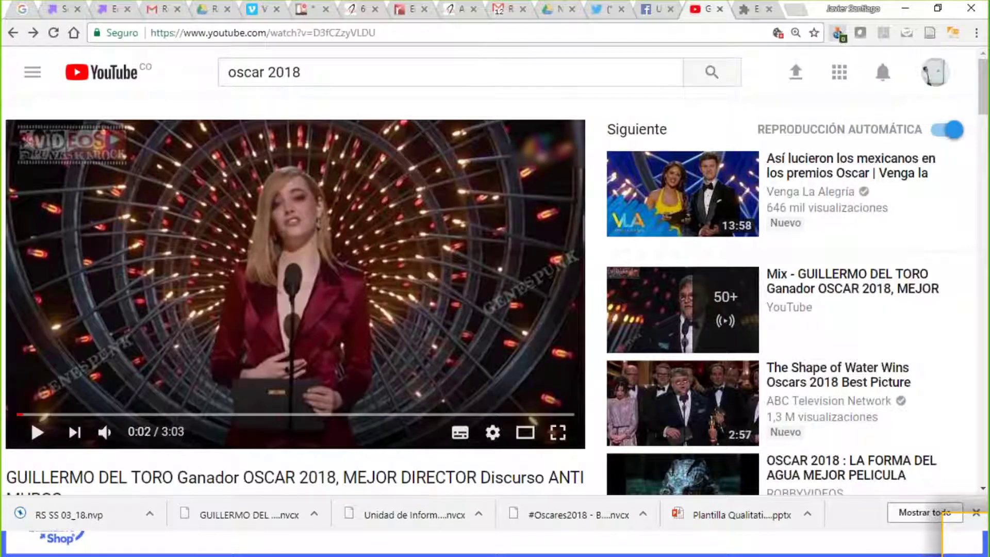
click(838, 33)
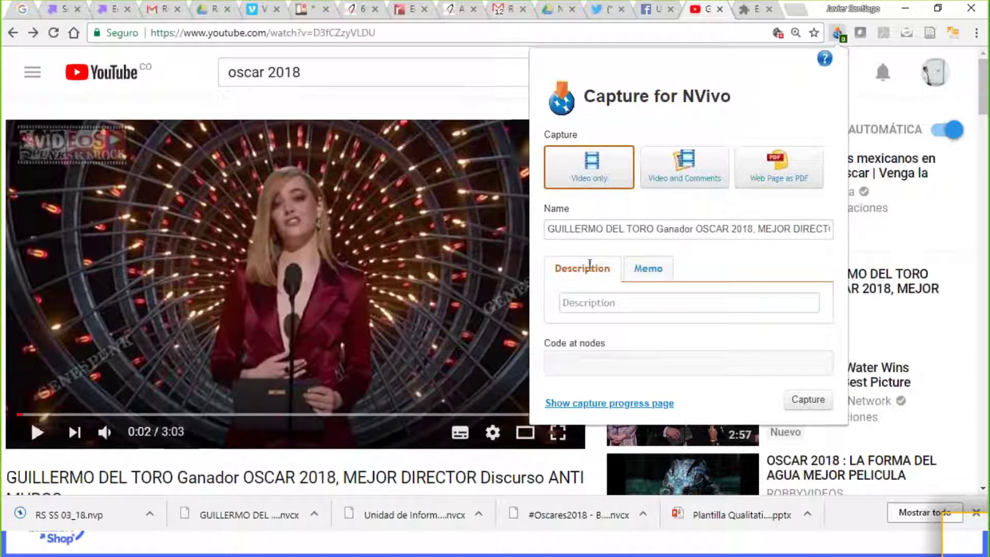
click(502, 98)
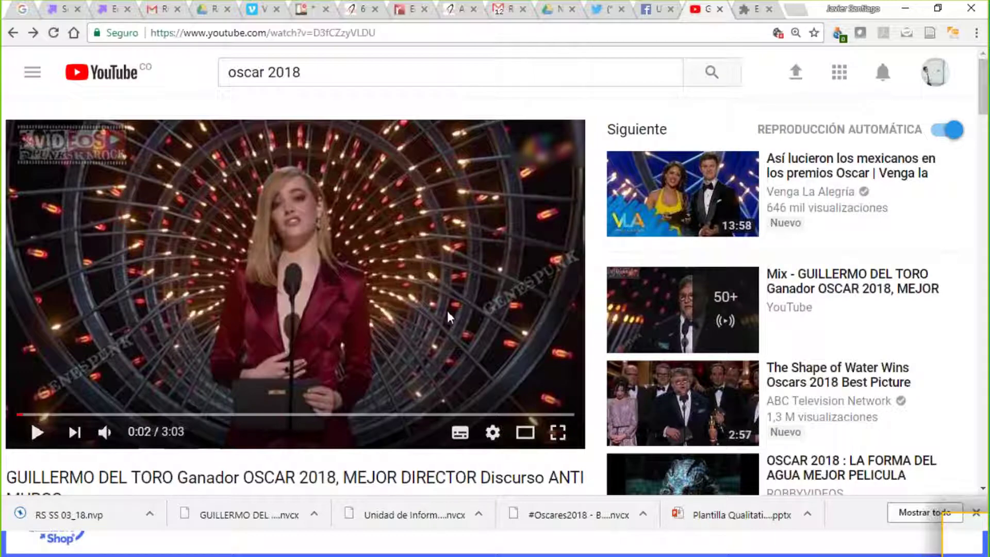
scroll(290, 327, down, 1)
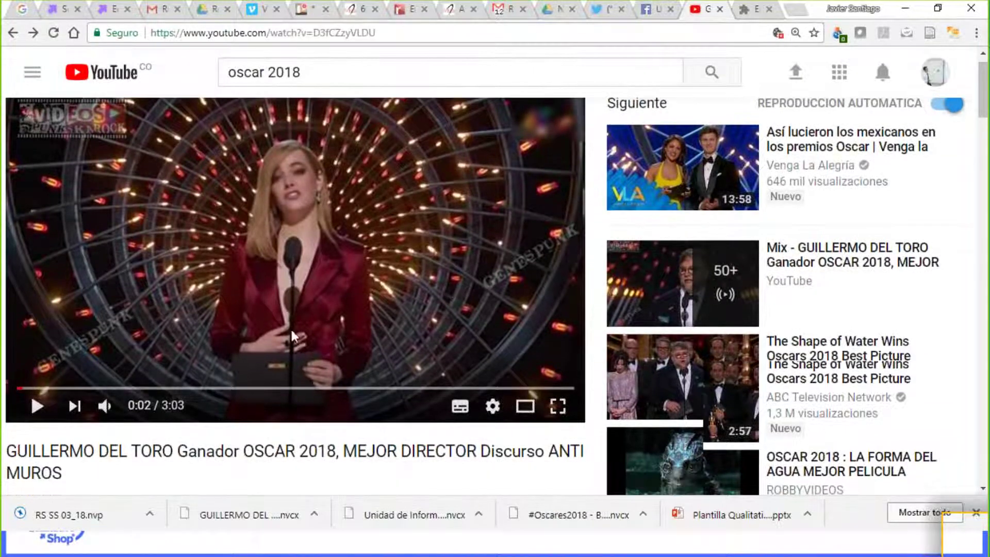
scroll(290, 327, down, 7)
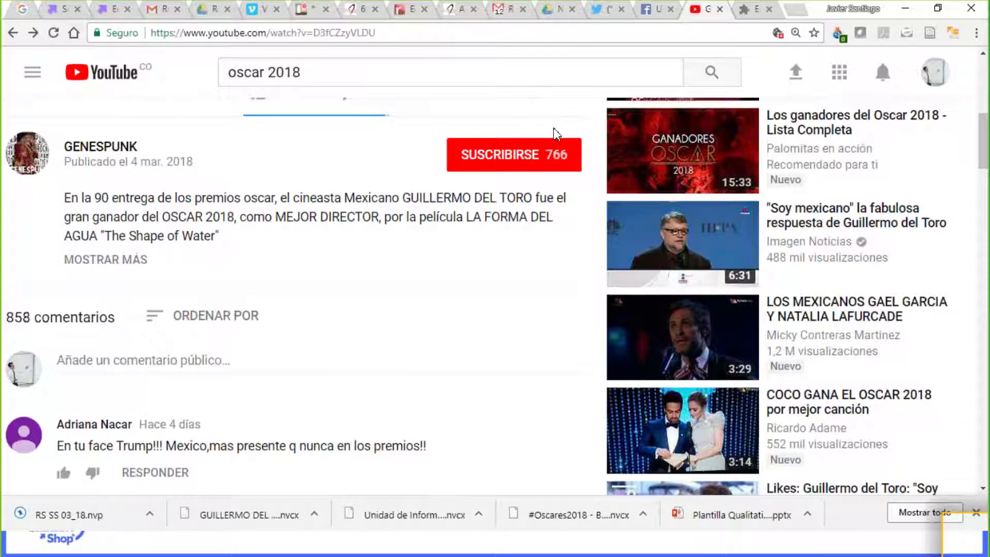
- Open a new browser tab, place it directly after the YouTube tab and search Google for "el espectador"
click(754, 13)
click(799, 13)
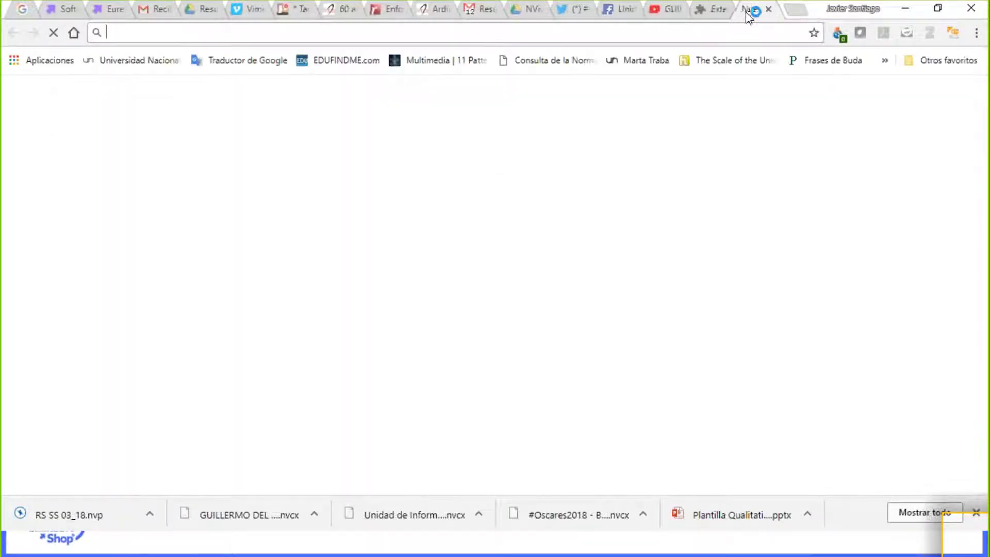
drag(747, 11, 702, 15)
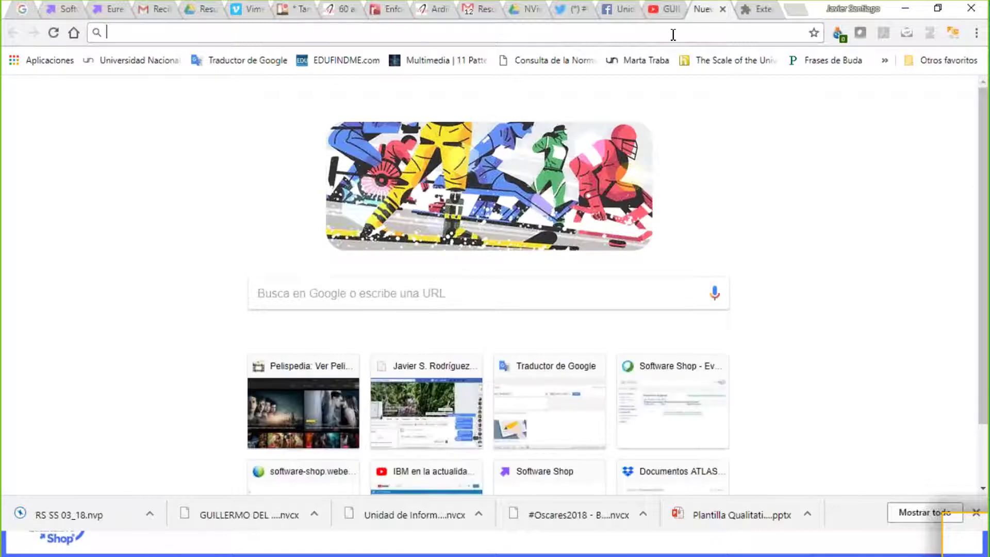
text(el e)
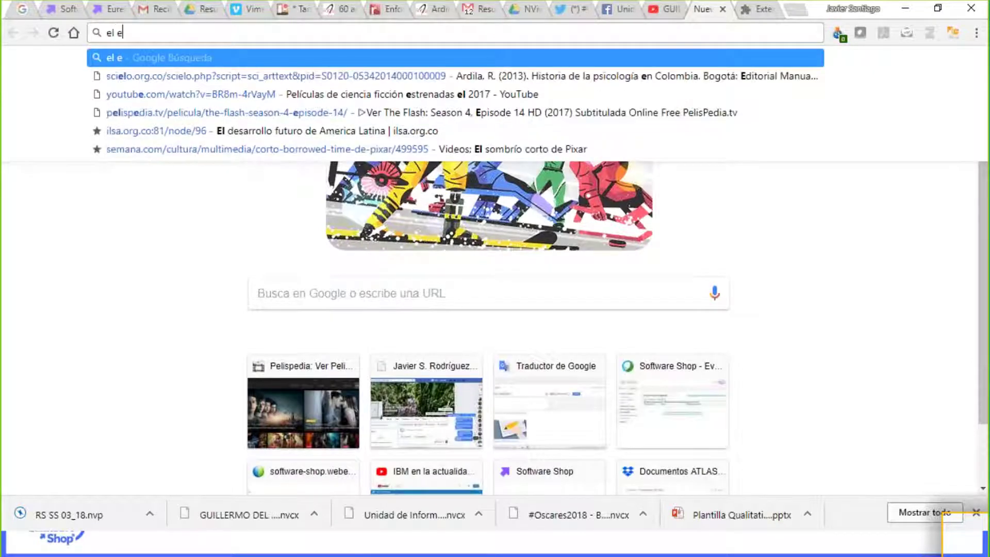
text(spectador)
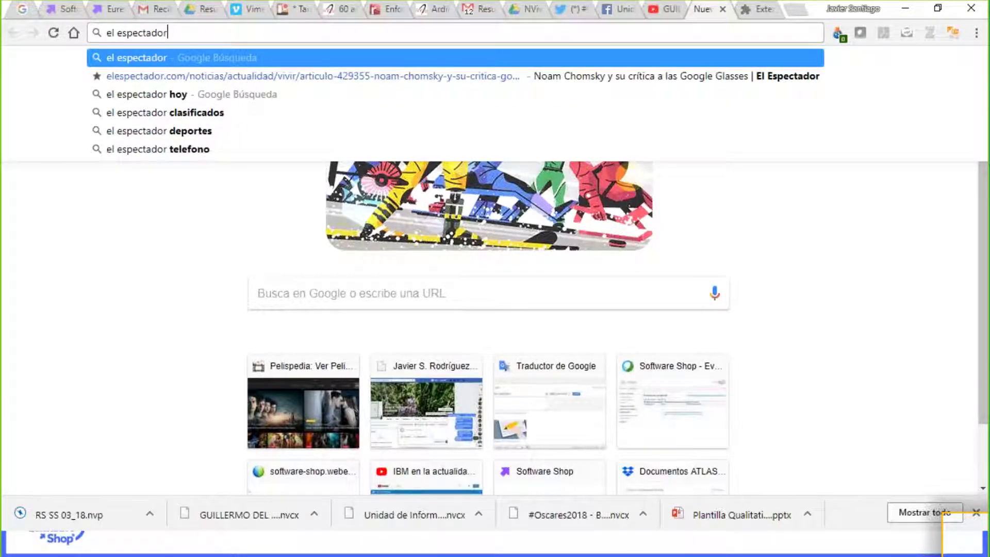
key(Return)
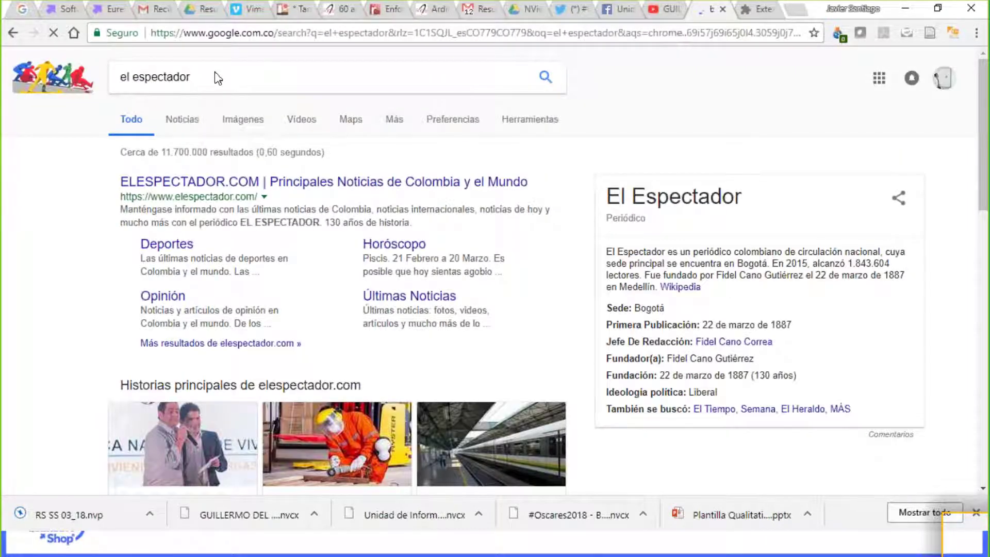
- Refine the Google search to "el espectador oscar" and open the "Premios Óscar 2018 | ELESPECTADOR.COM" result
click(217, 78)
text(oscar)
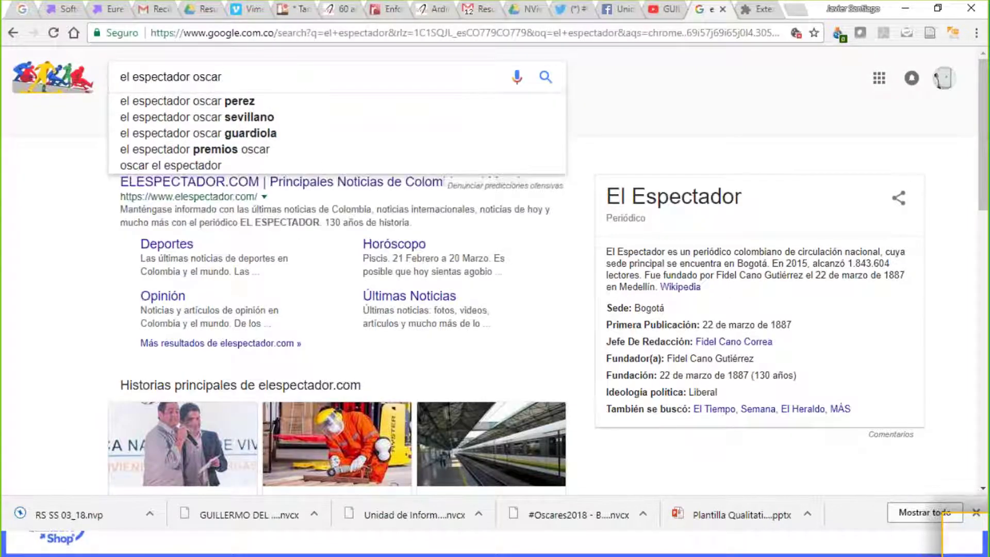
key(Return)
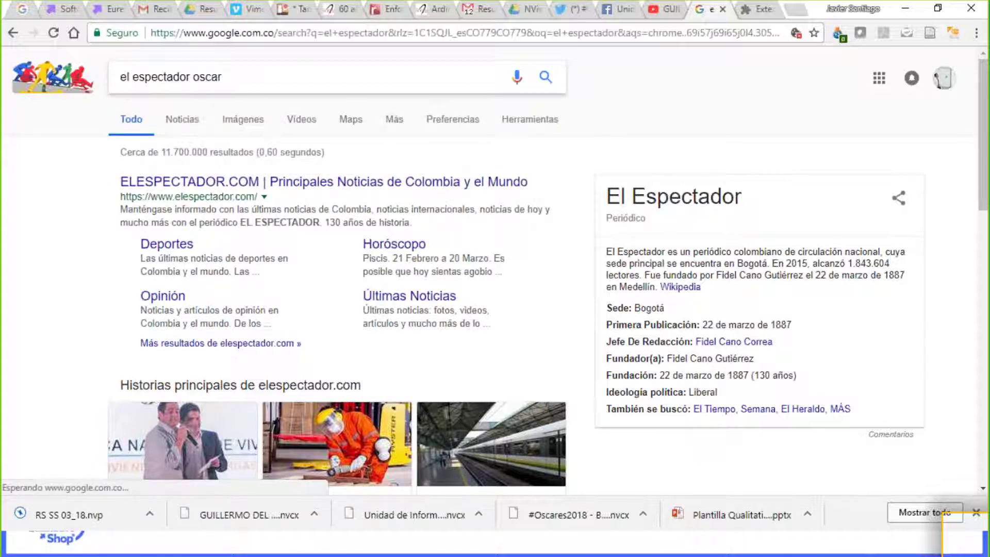
scroll(266, 268, down, 3)
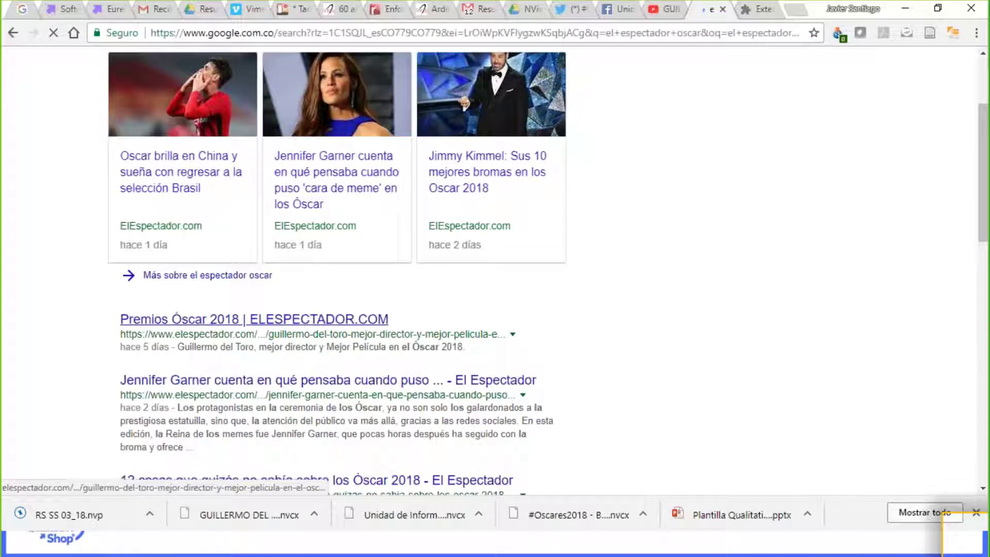
click(287, 319)
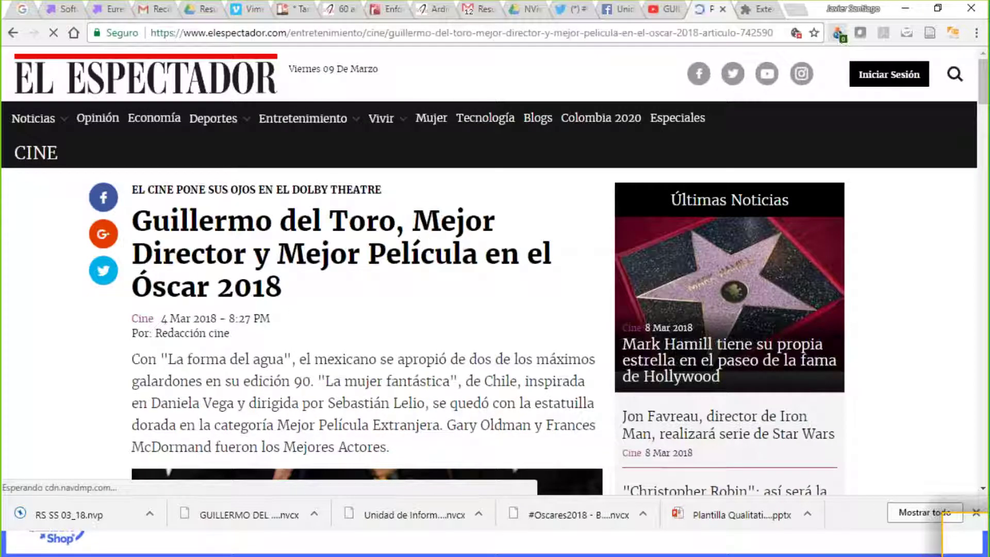
- Start an NCapture of the El Espectador Oscars article as "Article as PDF" and review the article's plain-format preview
click(838, 34)
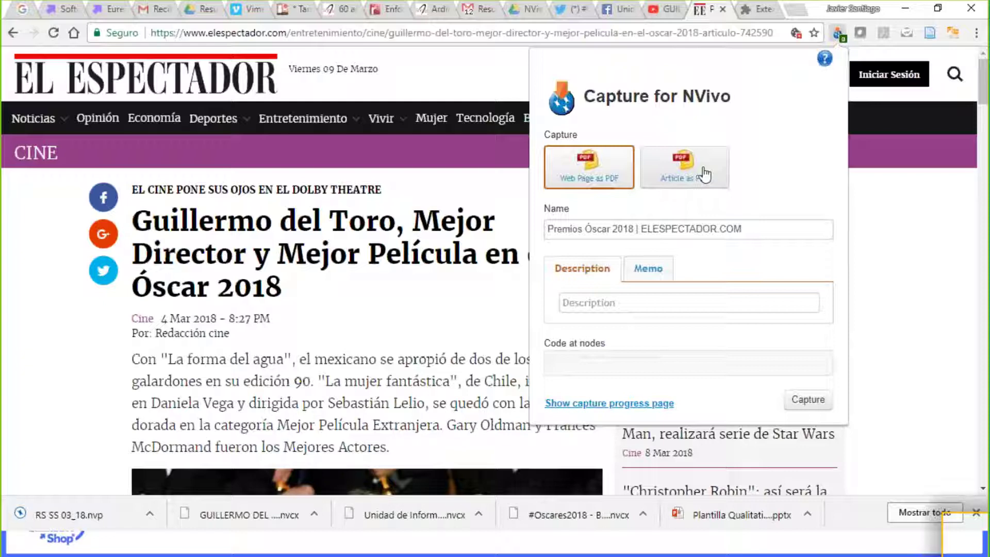
click(676, 181)
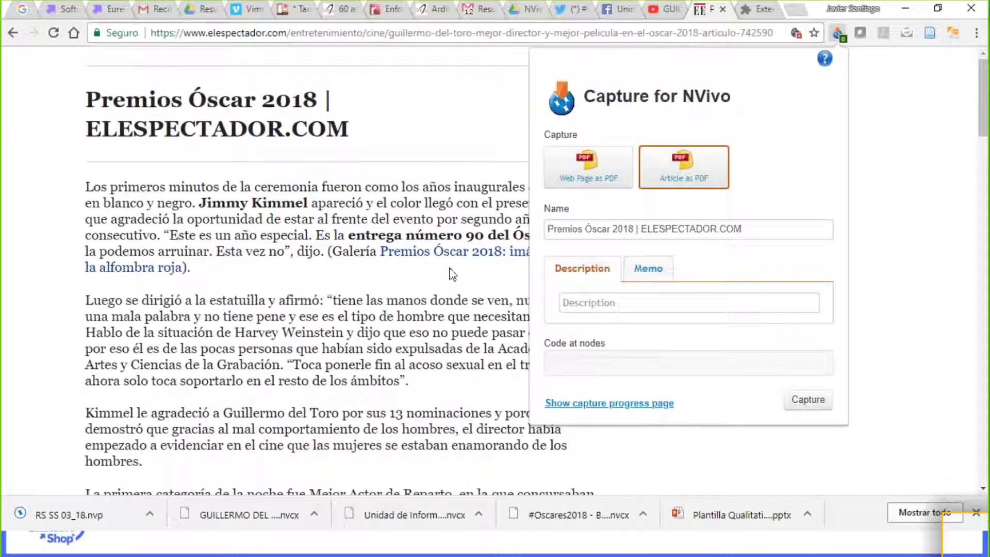
scroll(452, 274, down, 10)
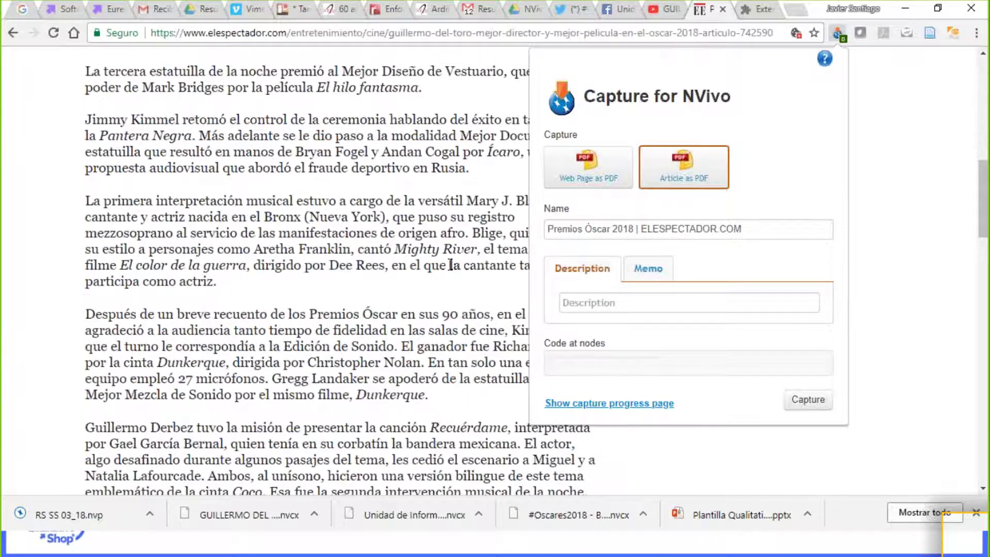
scroll(450, 265, down, 10)
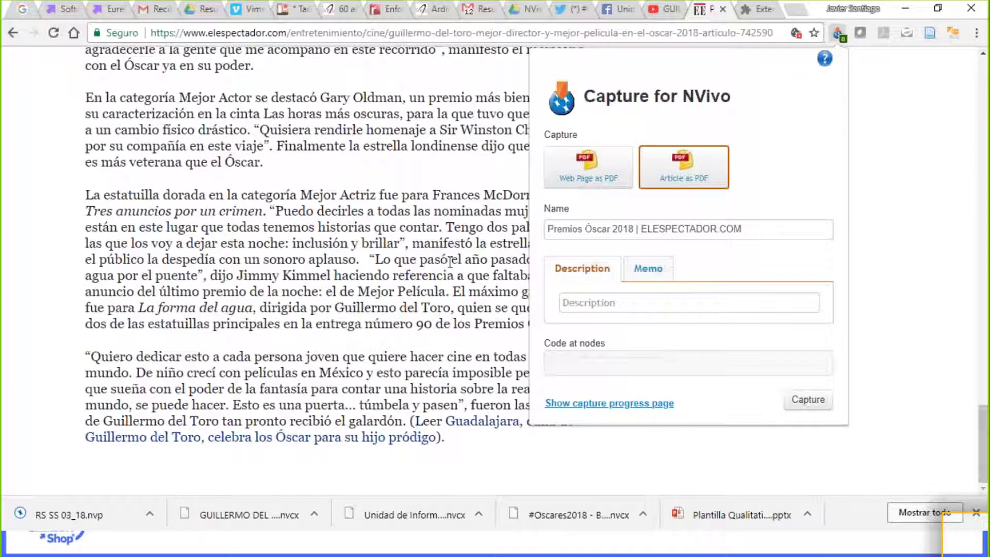
scroll(450, 262, up, 7)
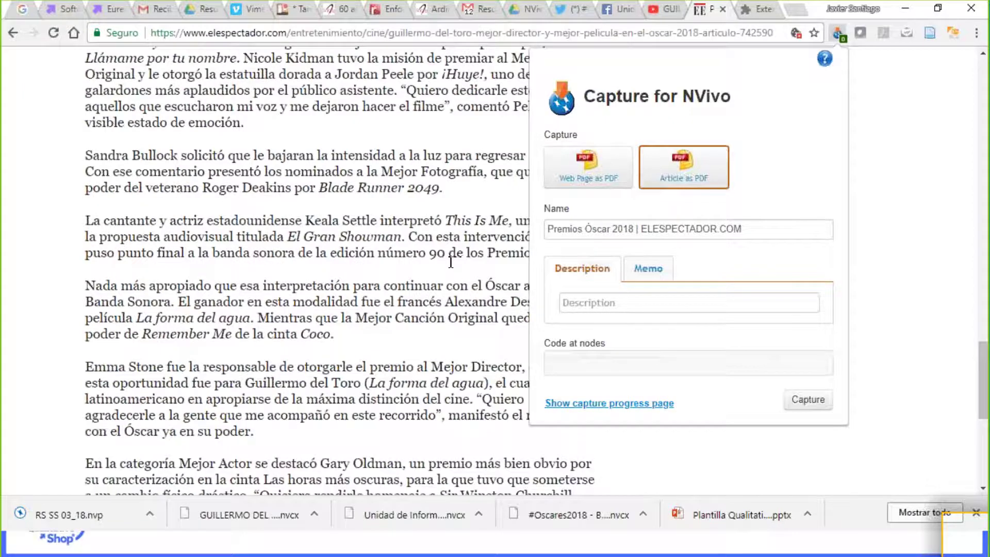
scroll(450, 262, up, 15)
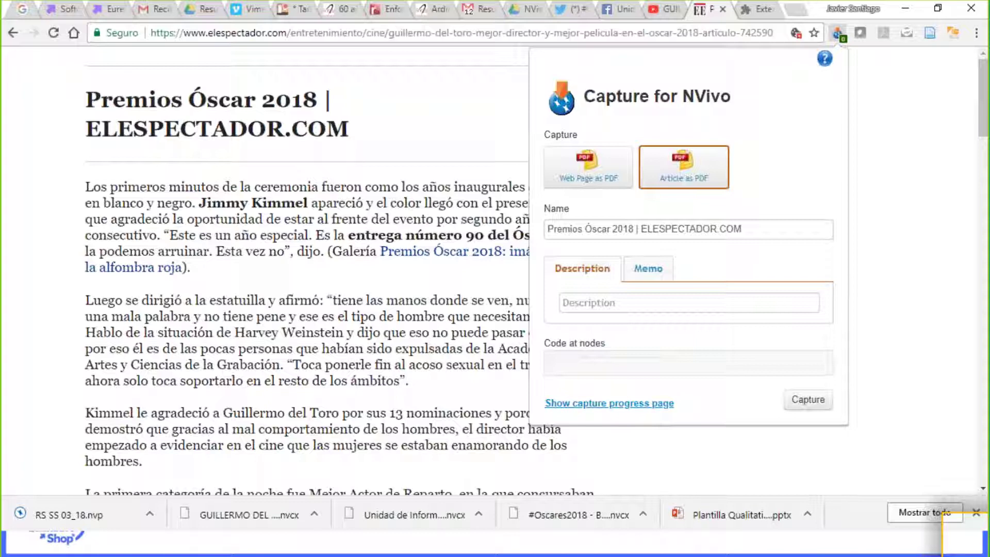
- Code the article at the node "Espectador Oscar" and run the capture
click(587, 364)
text(Espectador )
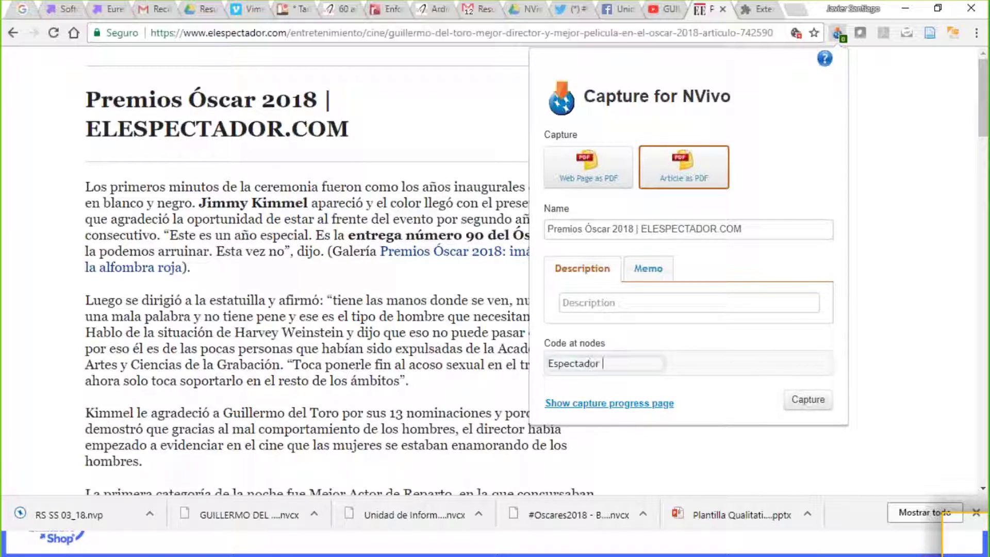
text(Oscar Guille)
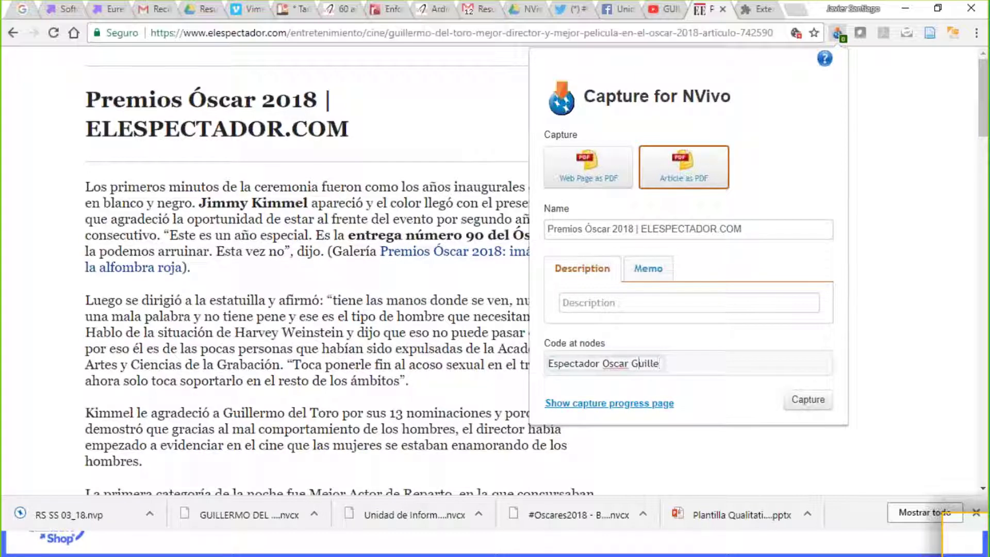
key(BackSpace)
key(BackSpace)
key(BackSpace)
key(BackSpace)
key(BackSpace)
key(BackSpace)
key(Return)
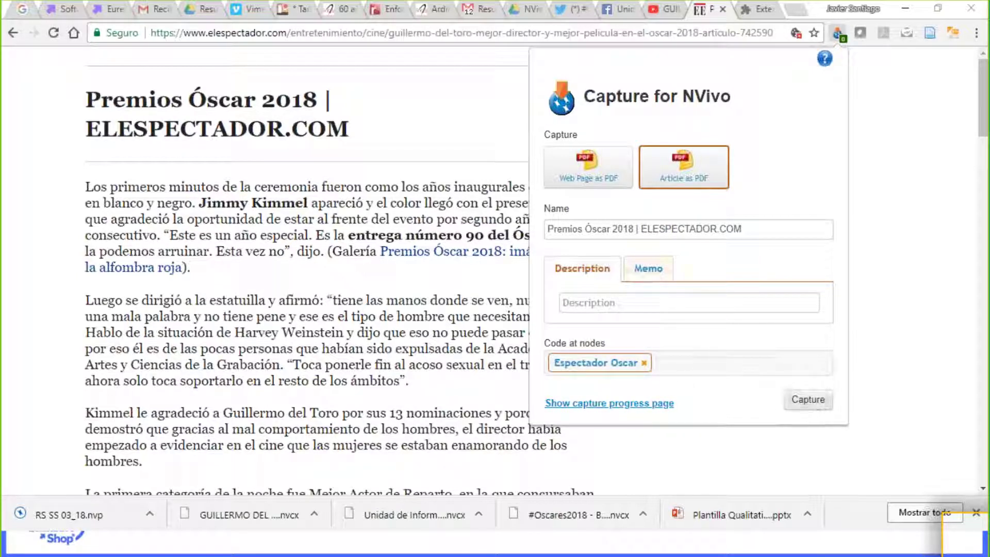
click(808, 400)
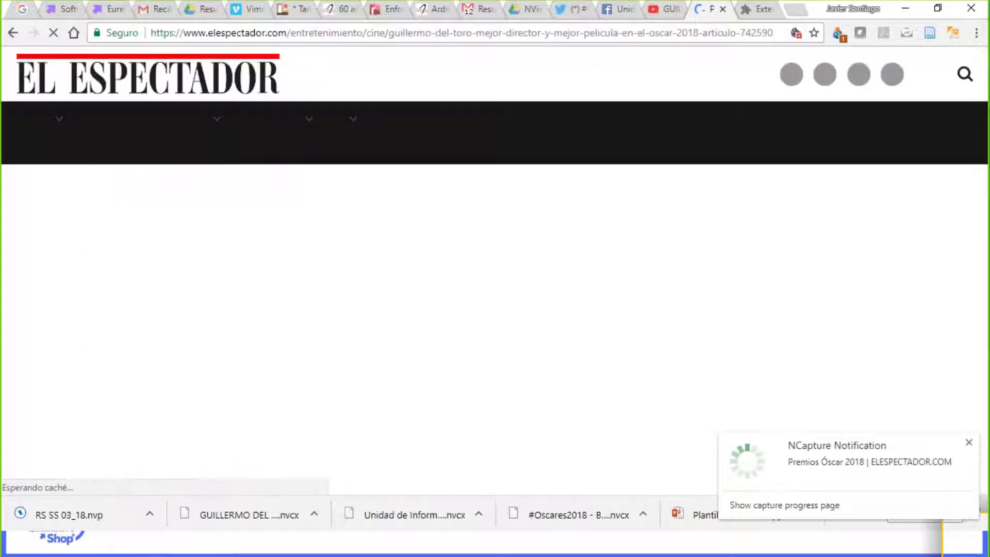
- Check the NCapture progress page, and switch to the presentation's NCapture slide covering Twitter capture types
click(836, 34)
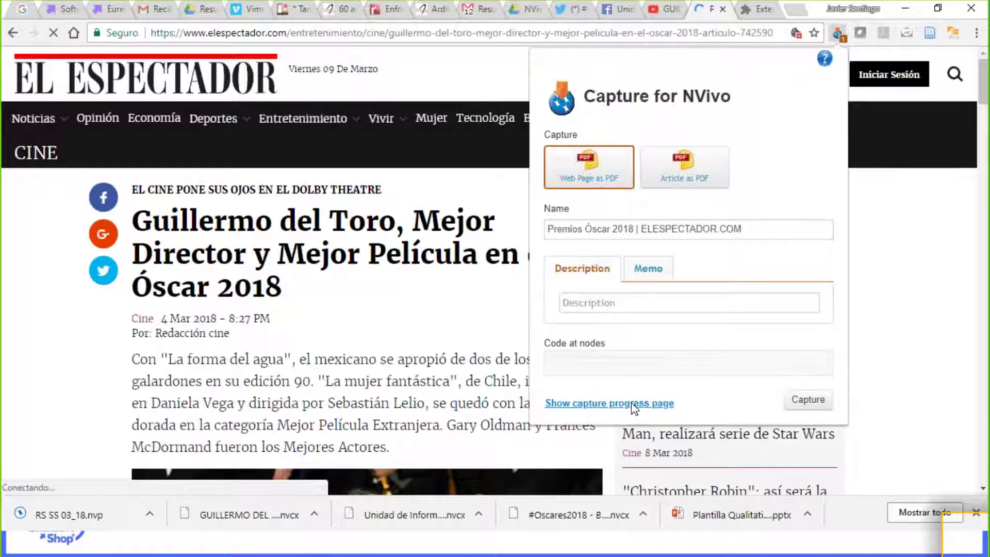
click(630, 404)
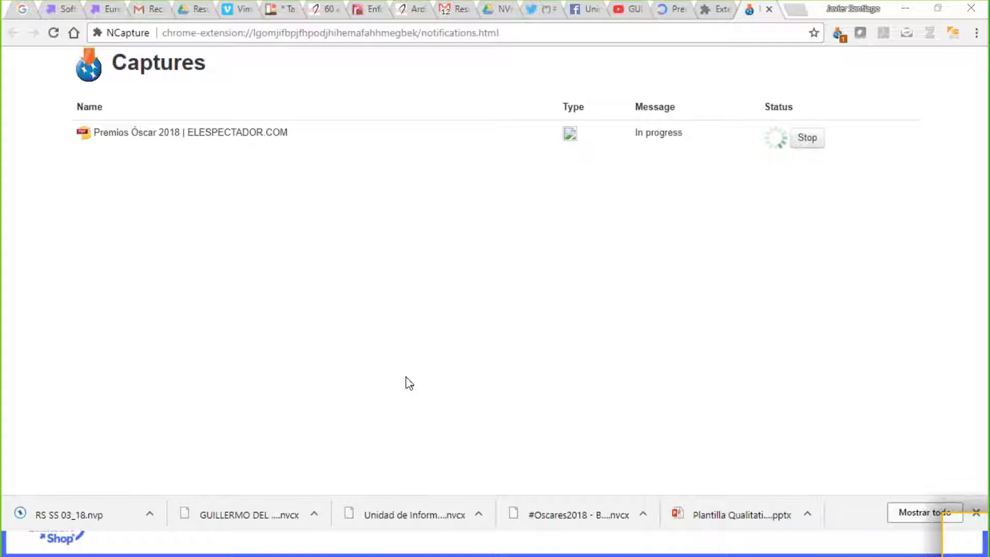
key(alt+Tab)
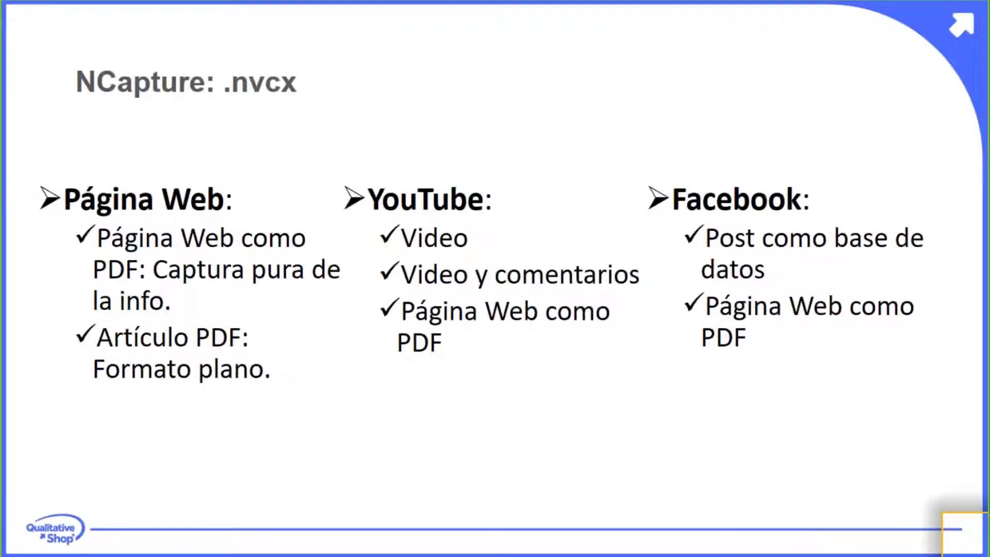
key(Right)
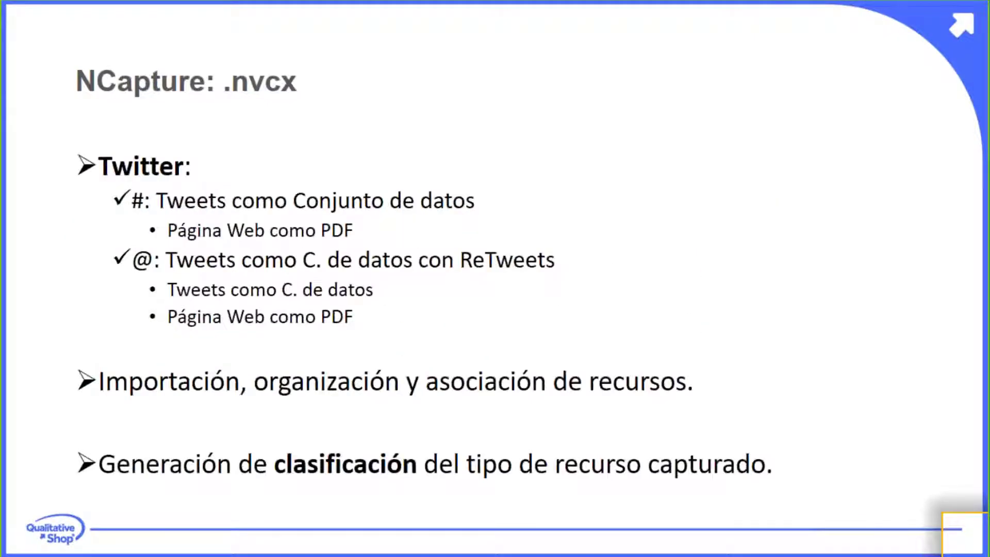
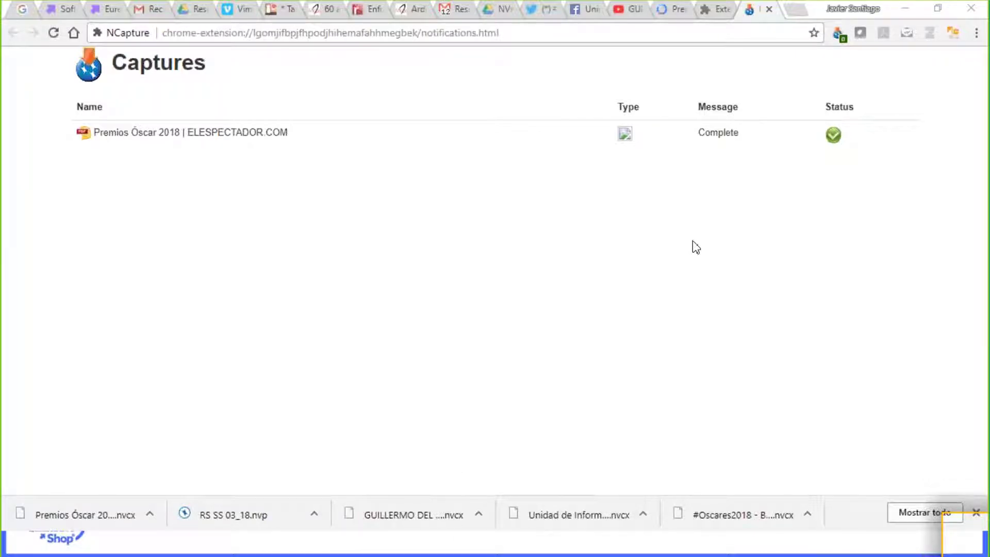
- Switch to the NVivo project "Redes Sociales NVivo 11" and select the Elementos internos folder in the sources
key(alt+Tab)
key(alt+Tab)
key(alt+Tab)
key(alt+Tab)
key(alt+Tab)
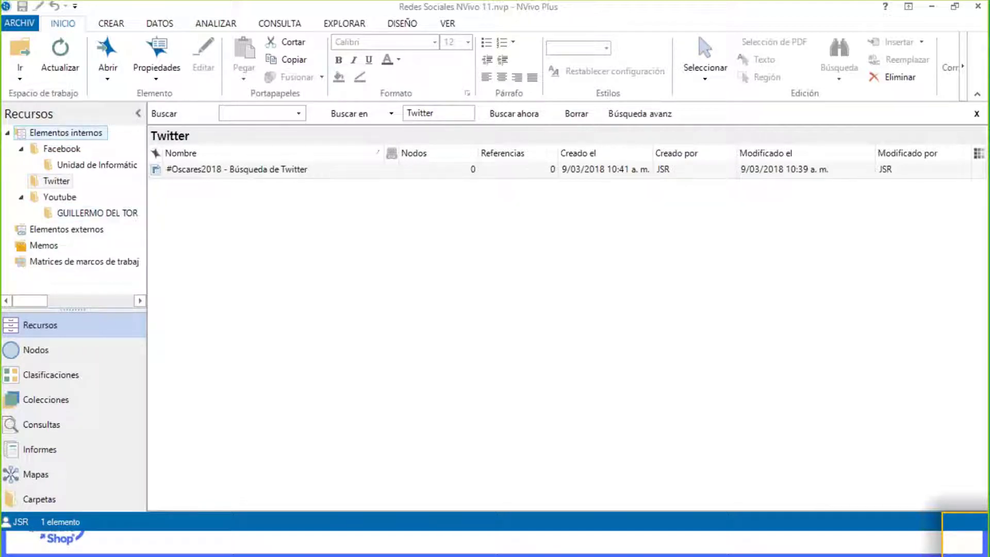
click(67, 134)
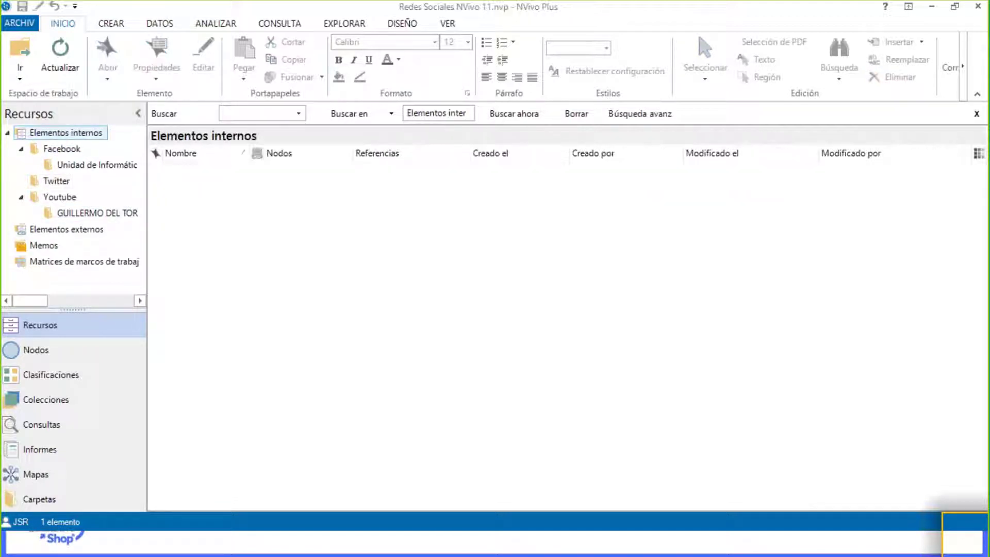
right_click(68, 137)
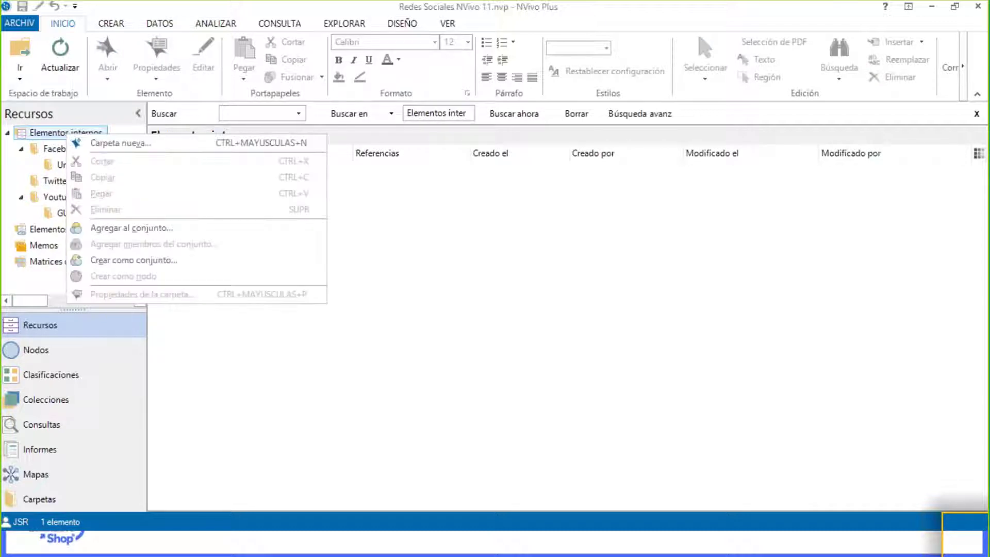
click(103, 144)
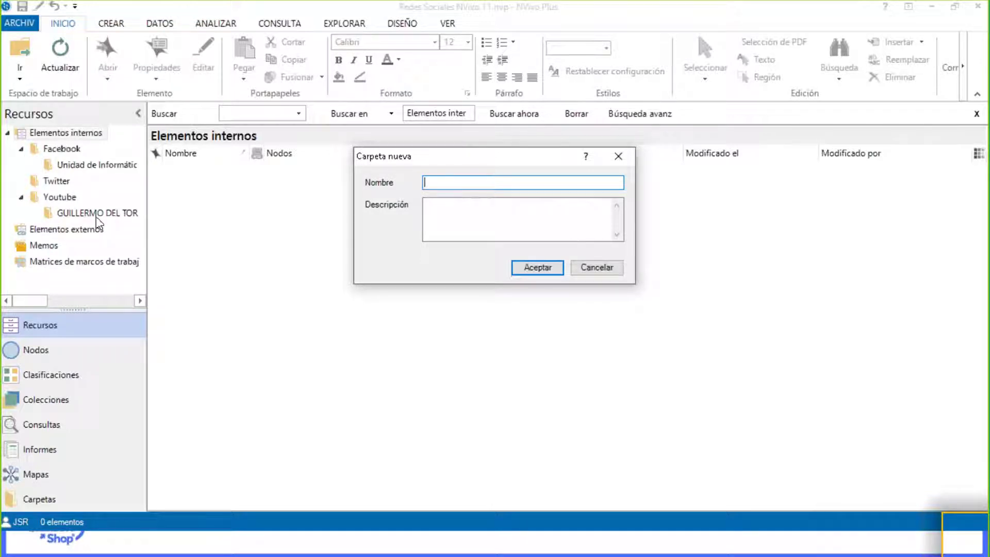
click(597, 267)
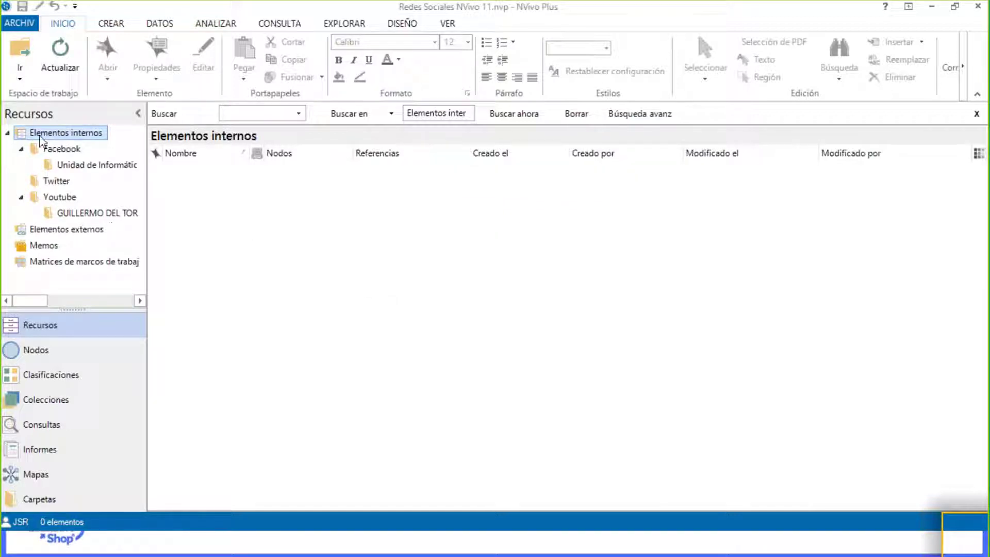
- Create a new folder named "Páginas Web" under Elementos internos
right_click(41, 139)
click(75, 141)
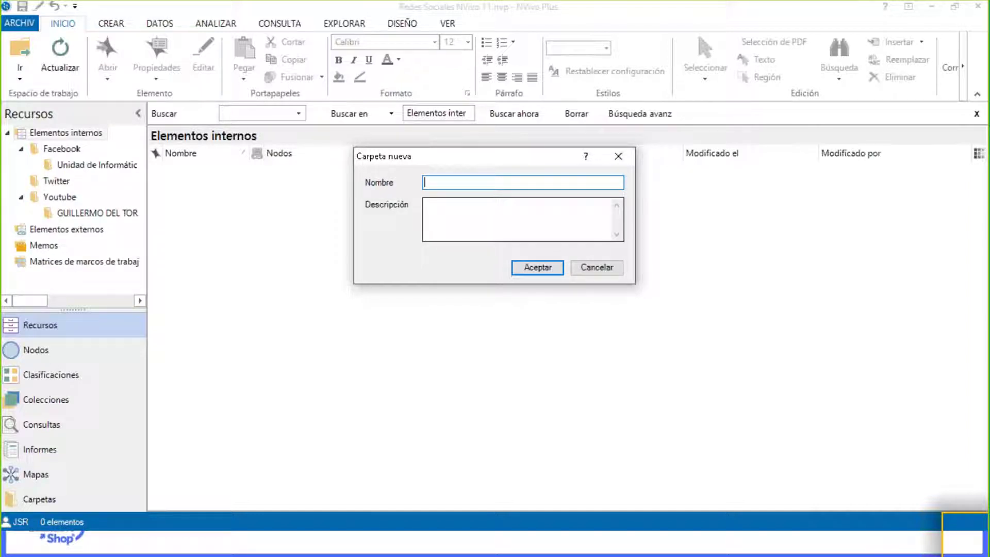
text(Páginas Web)
click(538, 269)
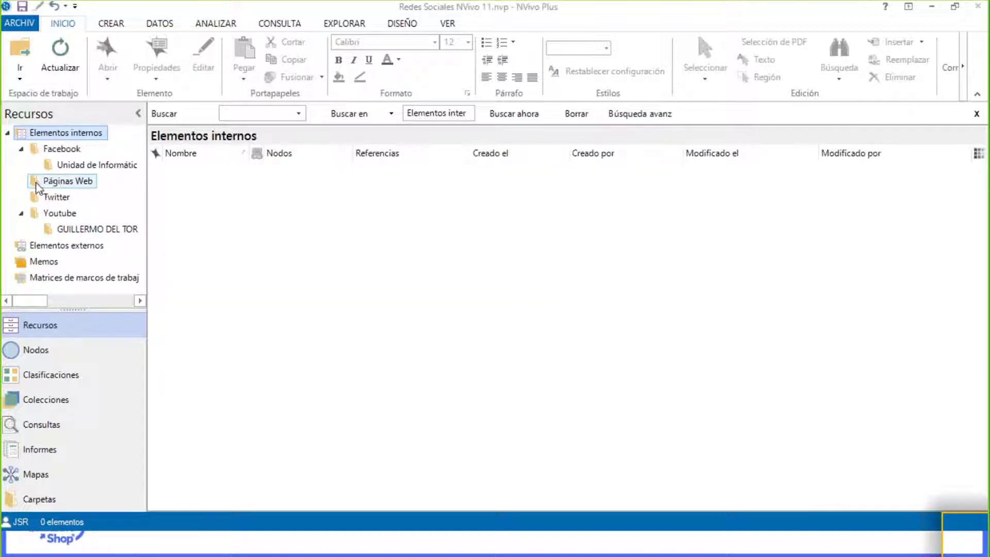
- Create a subfolder named "El Espectador" inside the Páginas Web folder
right_click(37, 183)
click(66, 193)
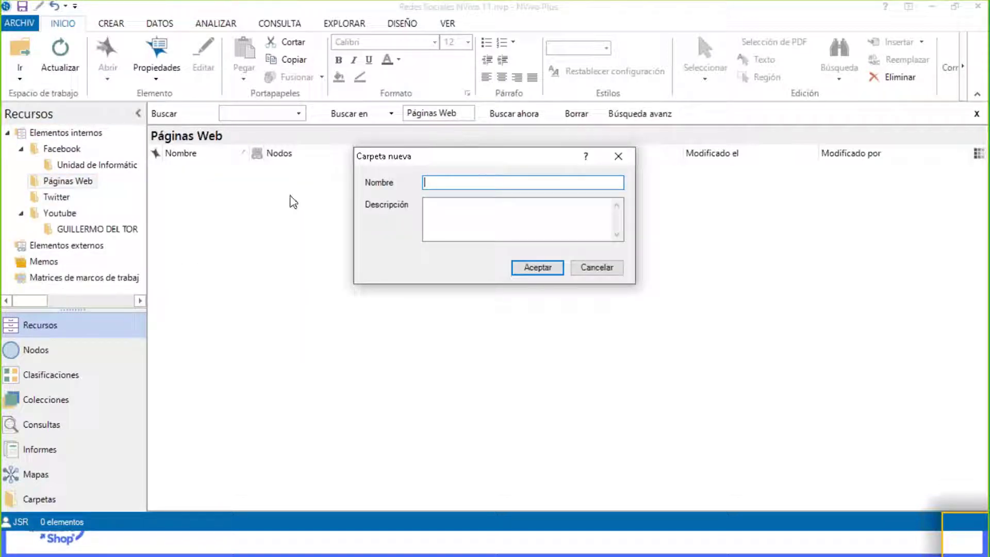
click(467, 182)
text(El Espectador)
click(531, 268)
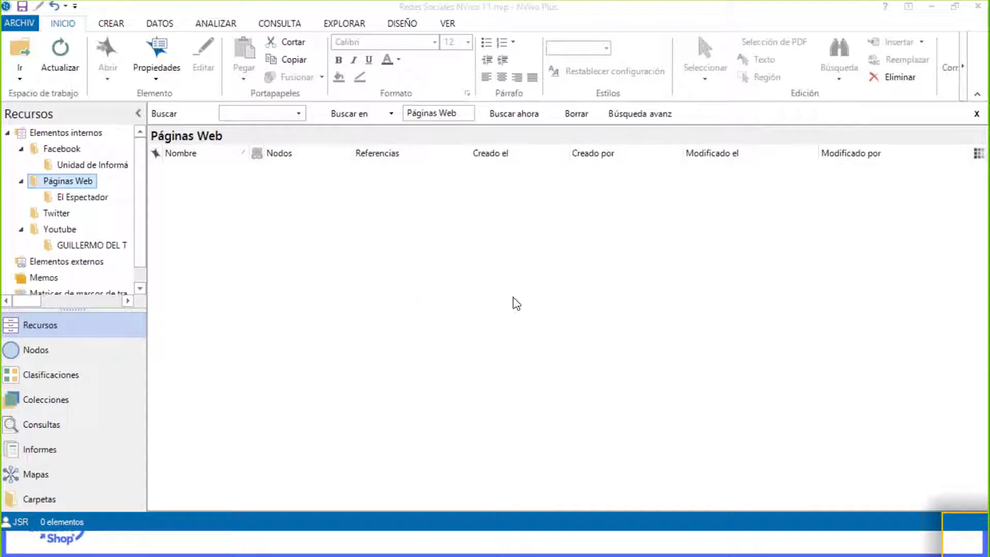
- Start an import from NCapture into the El Espectador folder
click(70, 197)
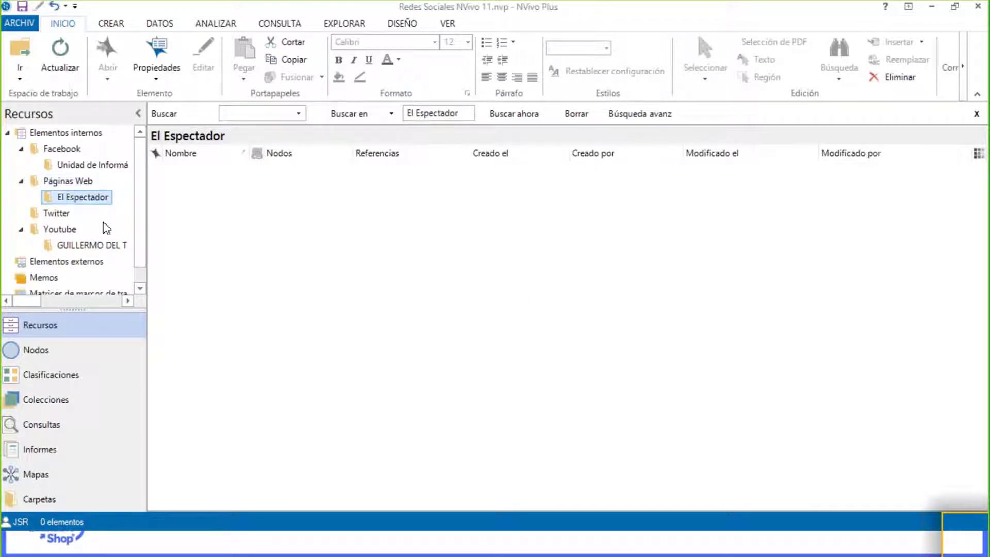
click(159, 26)
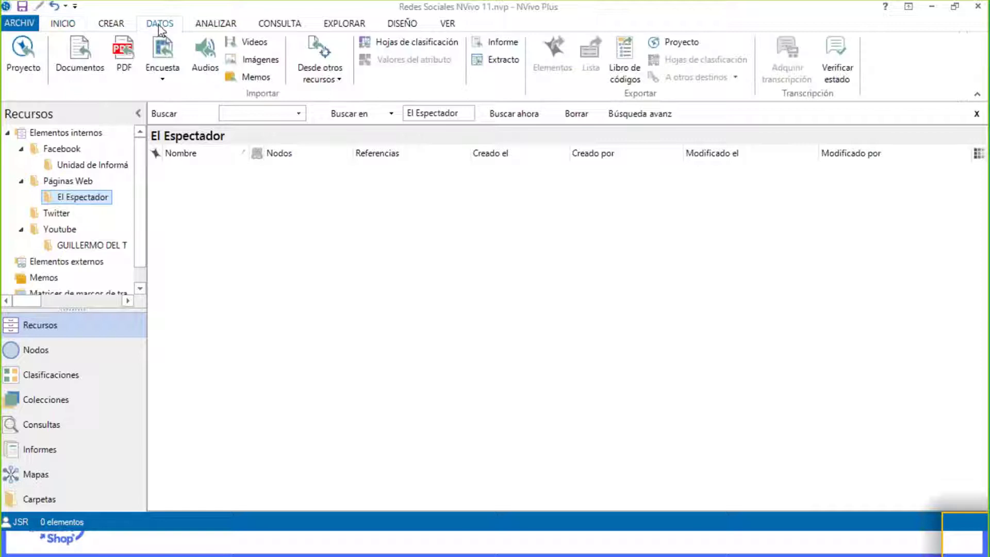
click(321, 78)
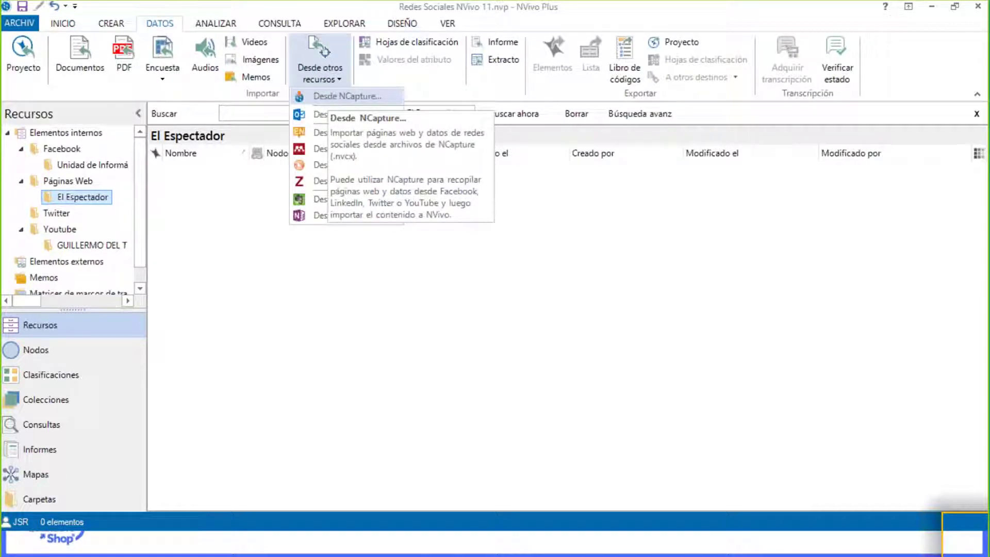
click(332, 98)
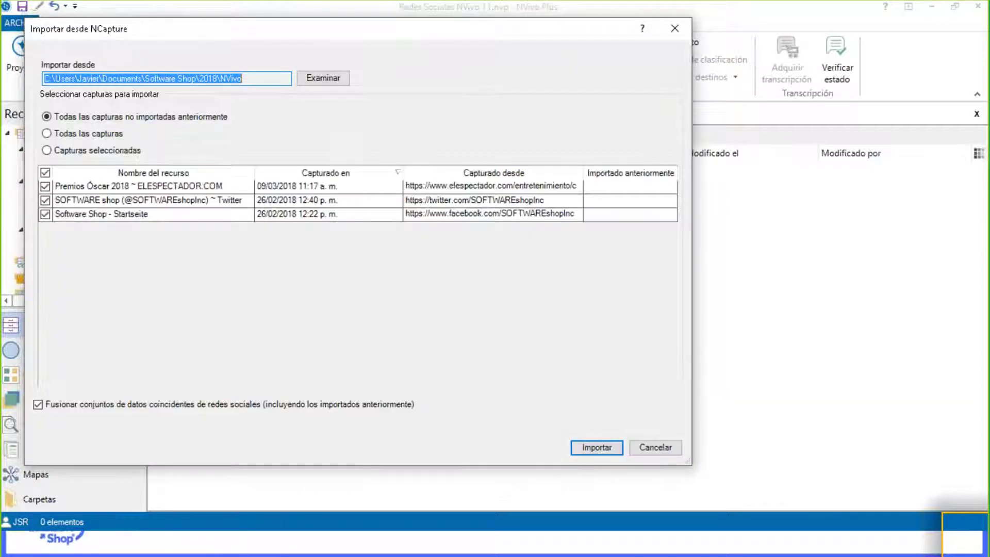
click(316, 80)
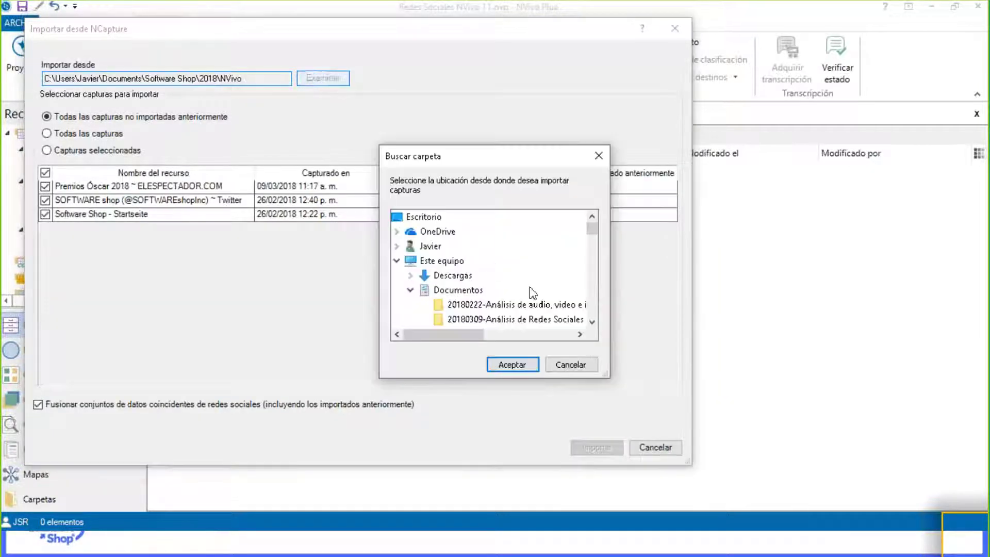
drag(592, 233, 595, 282)
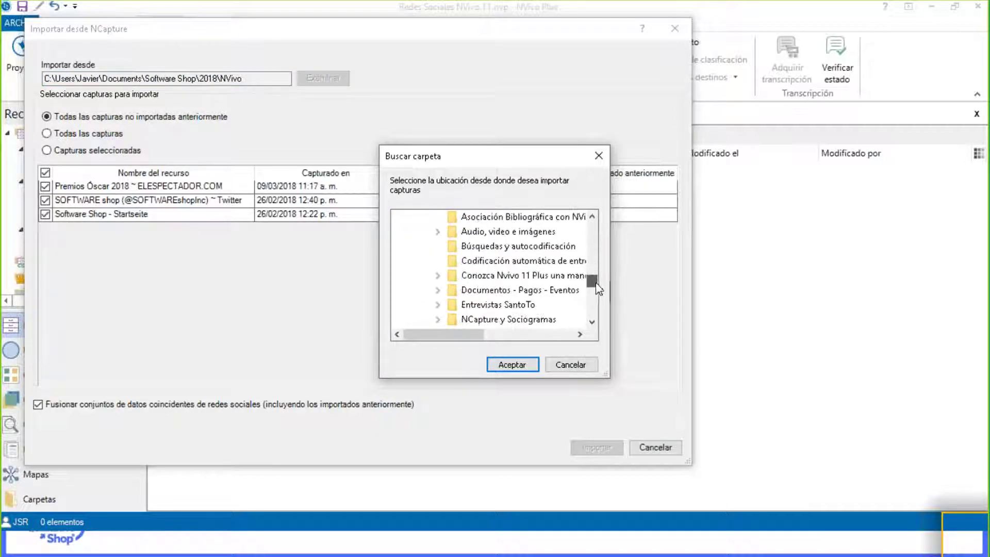
click(564, 367)
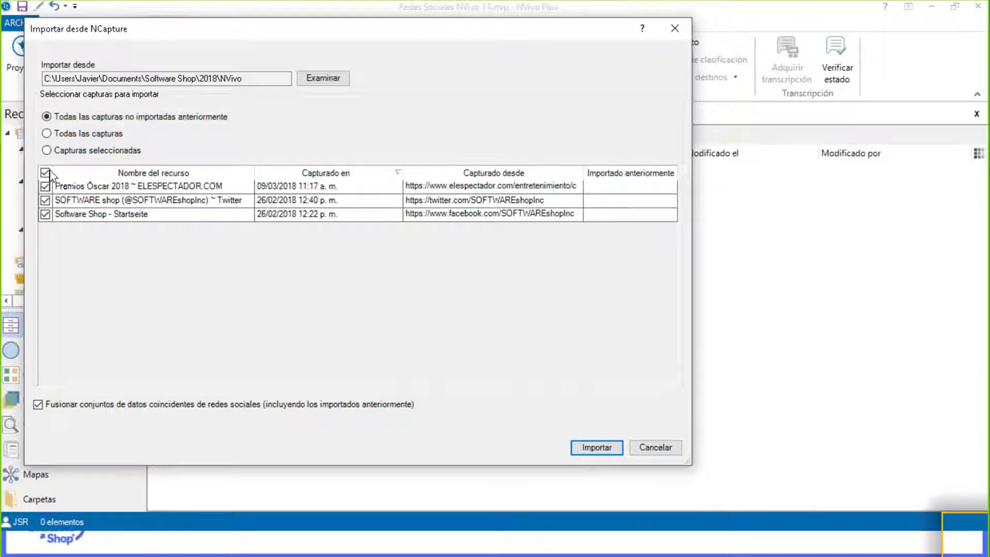
- Exclude the SOFTWARE shop Twitter and Software Shop - Startseite captures, and import only the "Premios Óscar 2018 ~ ELESPECTADOR.COM" capture
click(45, 200)
click(45, 214)
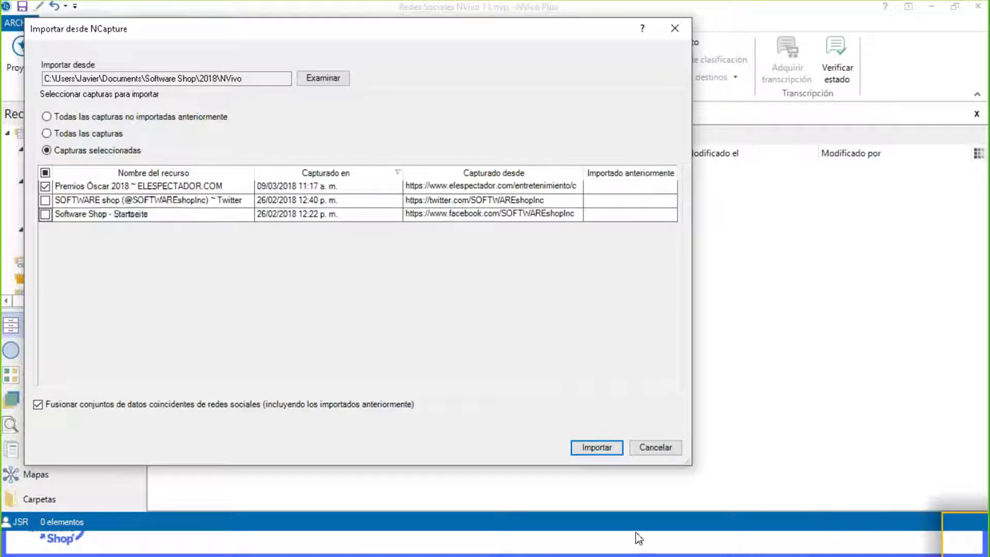
click(605, 448)
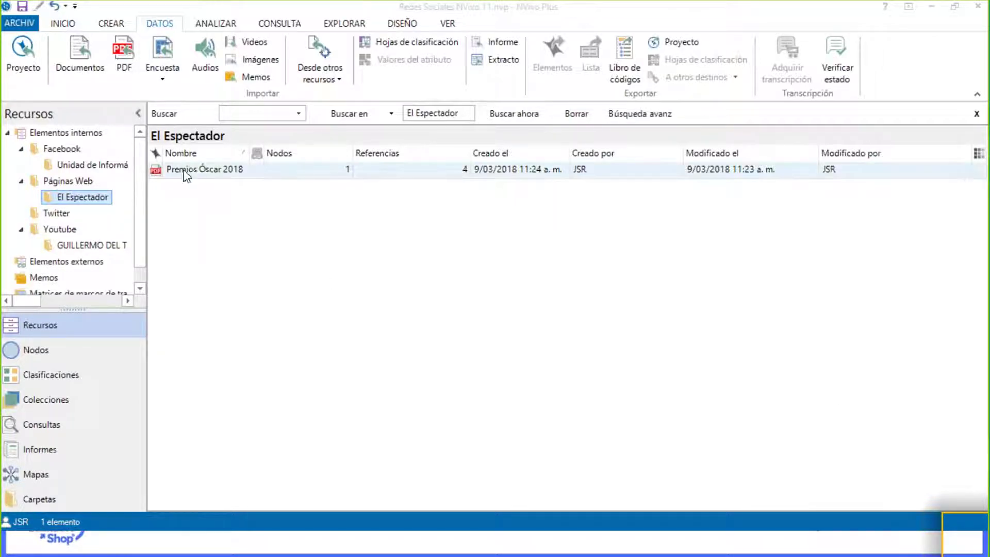
- Open the imported Premios Óscar 2018 PDF source and look over its article text
click(160, 174)
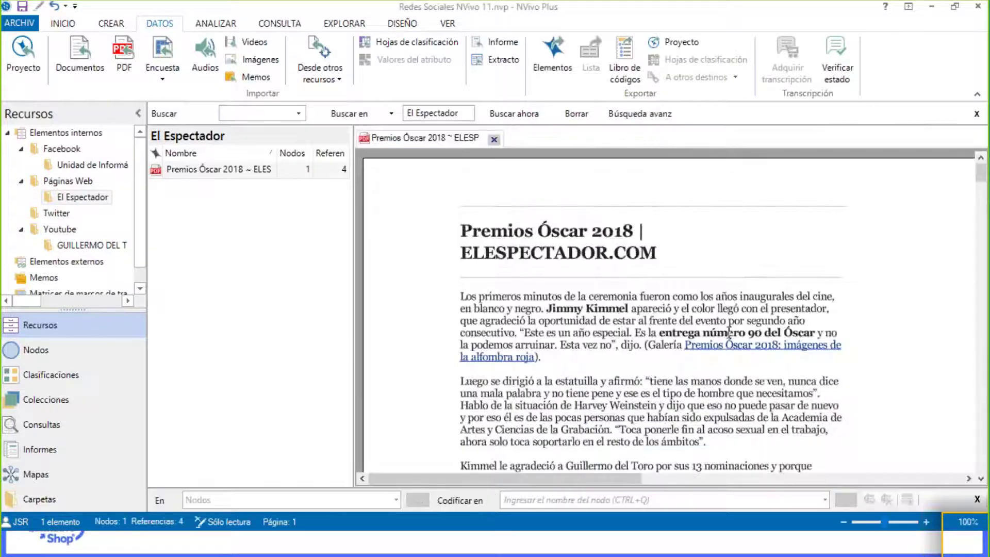
scroll(709, 331, down, 3)
scroll(708, 331, up, 3)
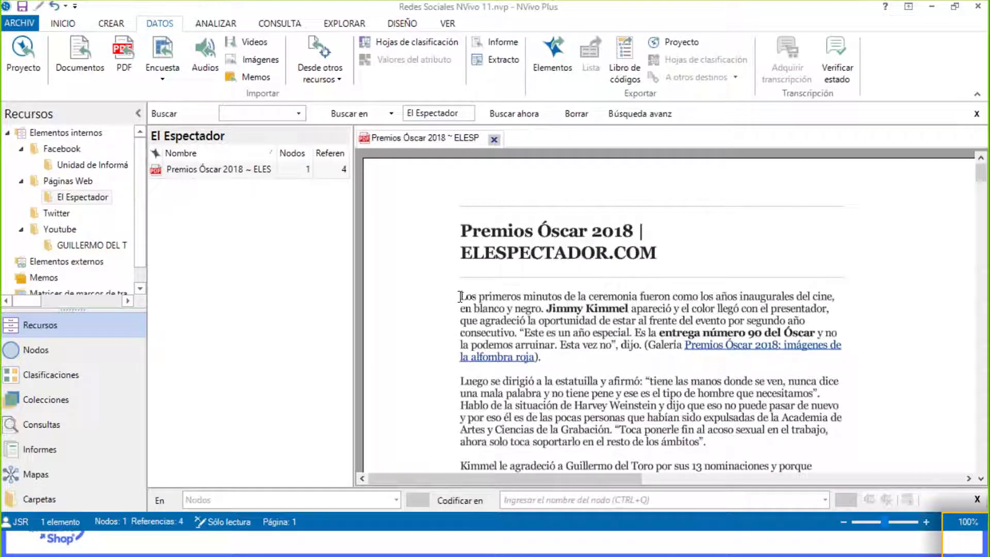
- Select the opening sentence of the Premios Óscar 2018 article text
drag(459, 296, 503, 297)
drag(725, 326, 517, 334)
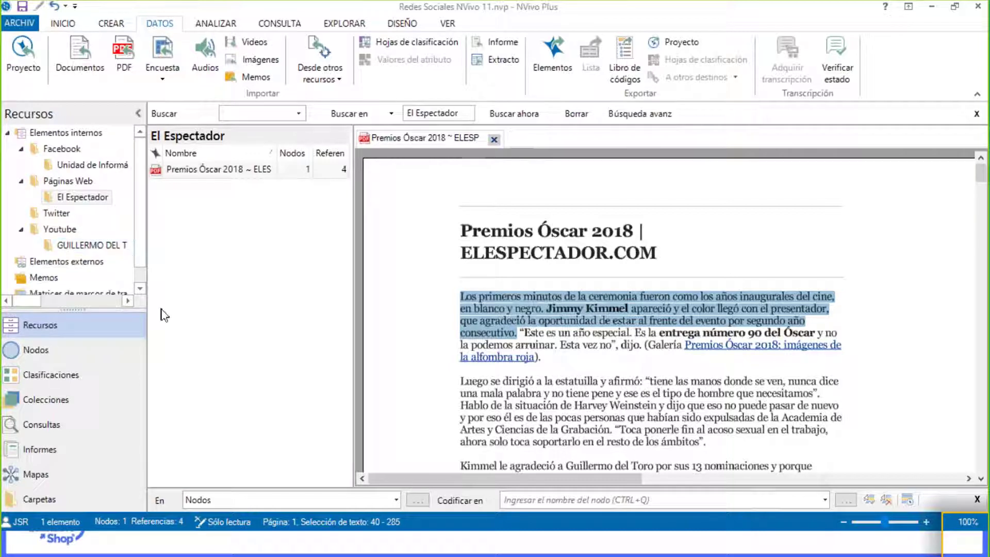
- Open the Referencia source classification sheet and widen its source name column
click(63, 380)
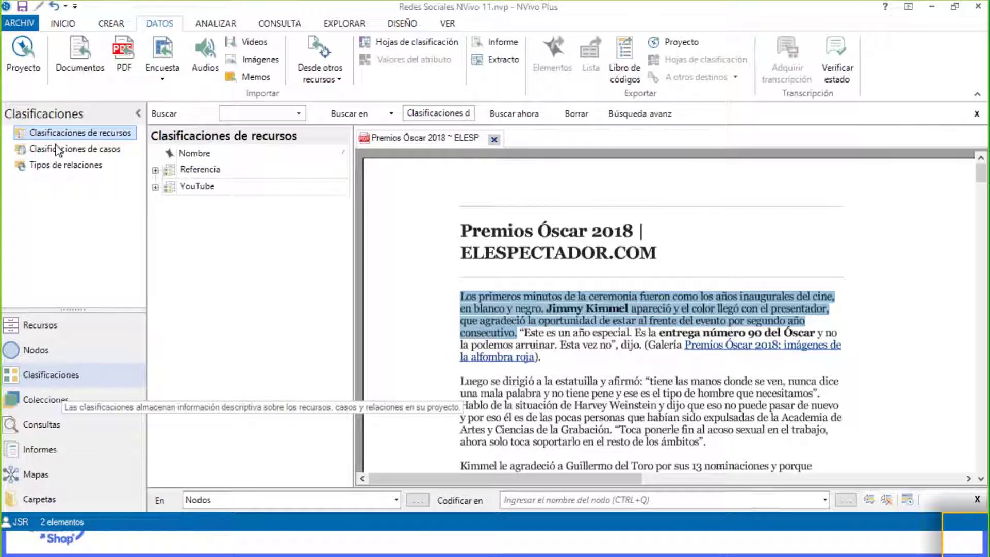
click(155, 171)
click(155, 171)
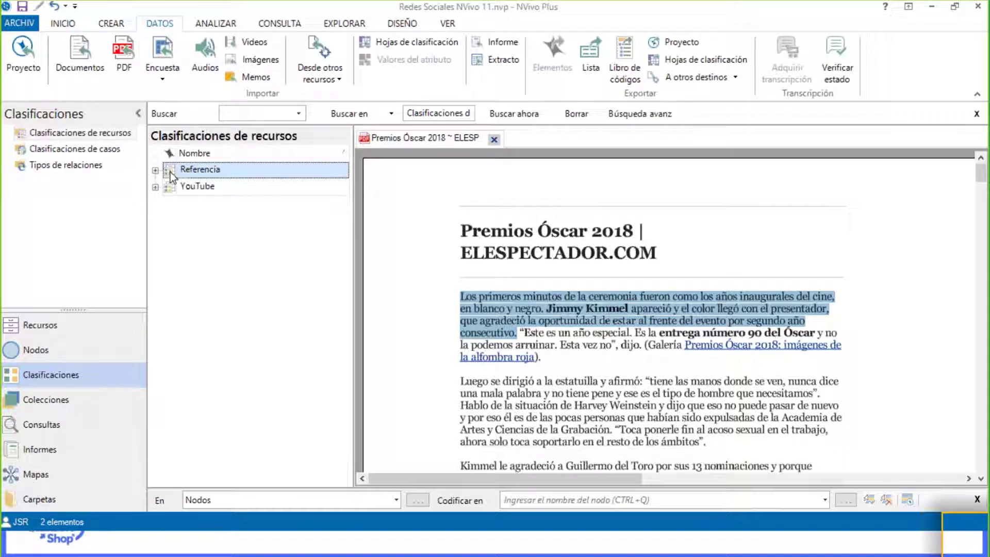
double_click(171, 175)
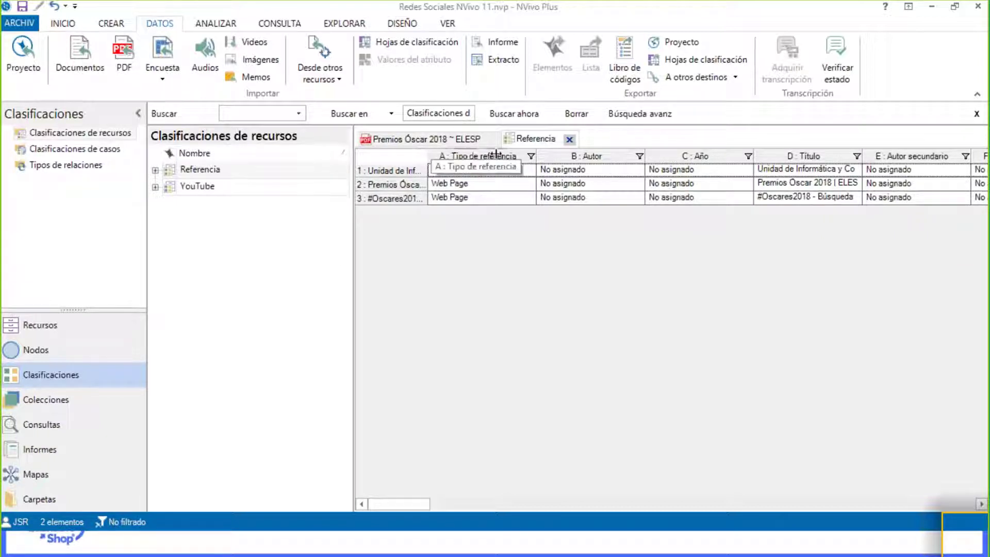
drag(428, 154, 523, 153)
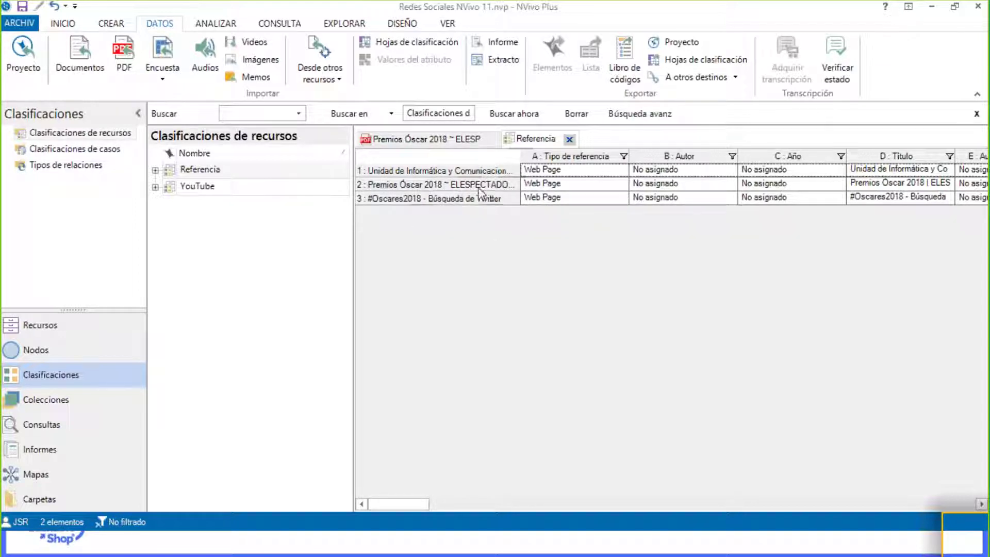
- Look across the Referencia sheet's attribute columns, from Tipo de referencia through Autor terciario
click(578, 172)
click(611, 244)
drag(404, 503, 464, 502)
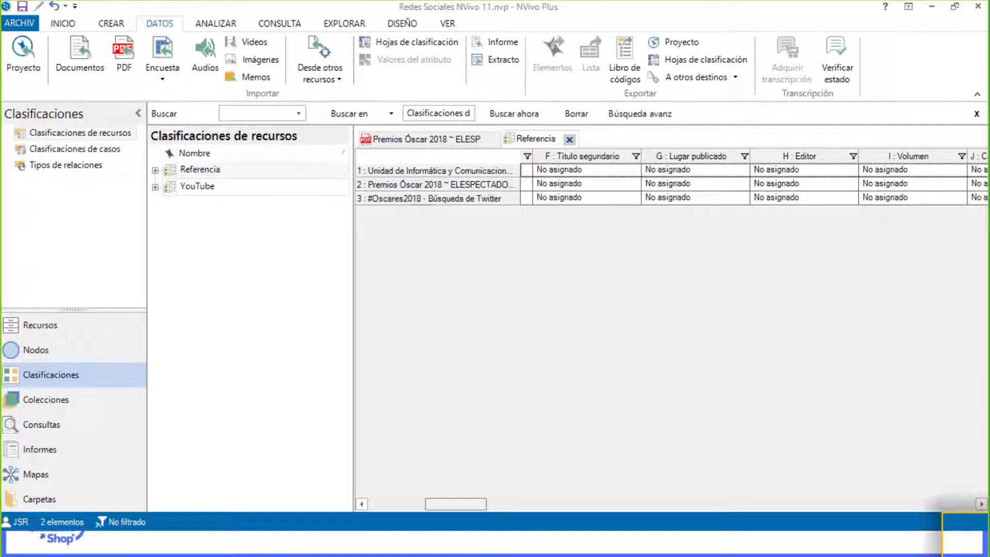
drag(464, 502, 520, 503)
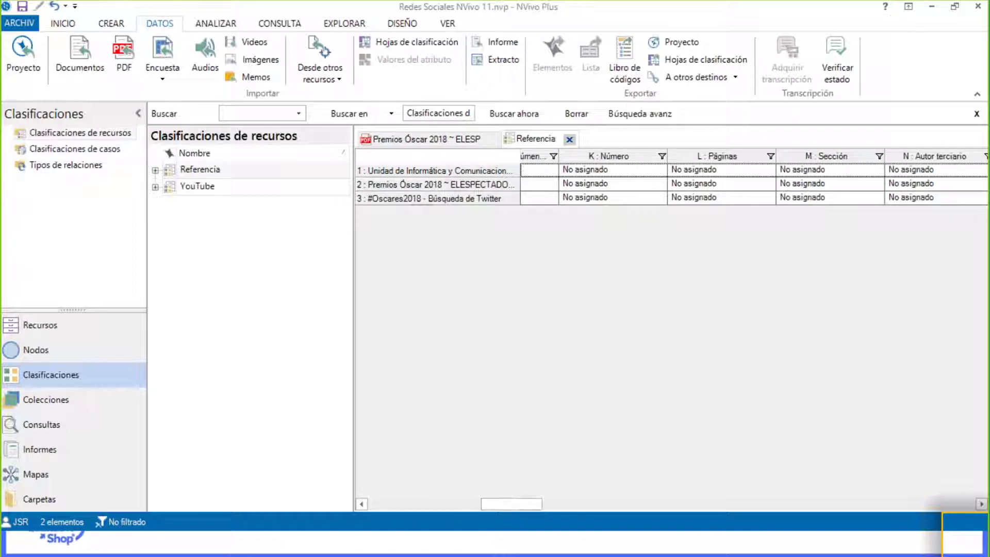
click(708, 170)
- Expand the attributes of the Referencia classification and delete the Páginas attribute
click(155, 170)
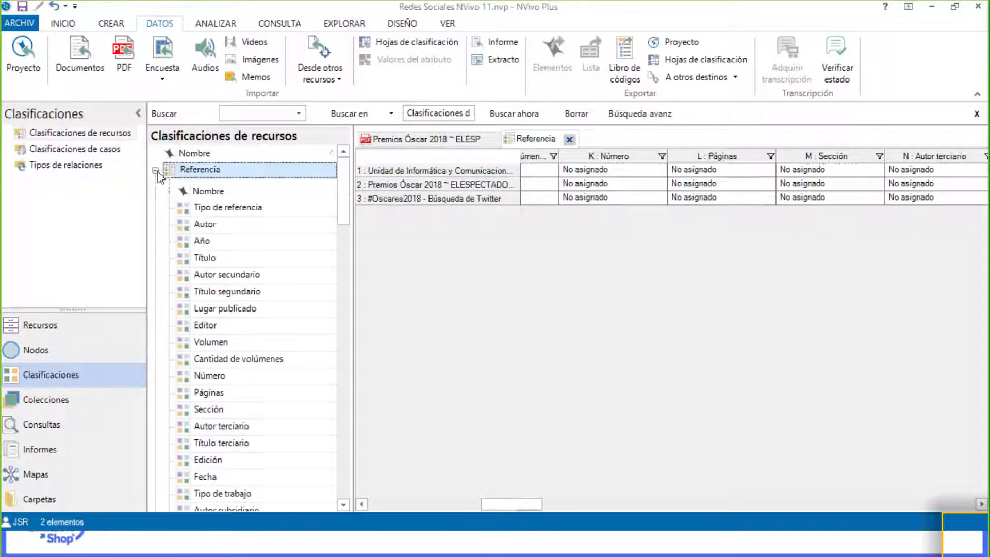
click(209, 277)
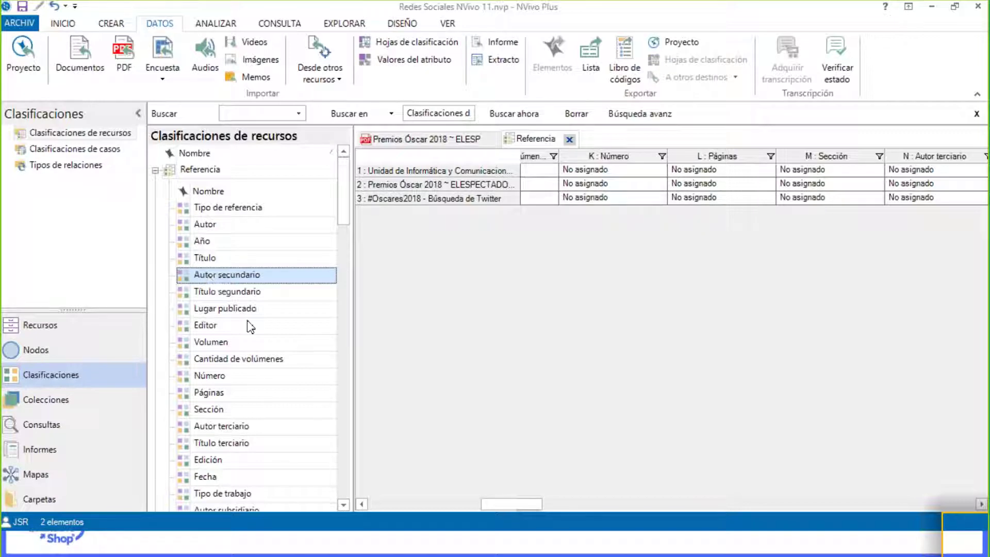
scroll(232, 358, down, 2)
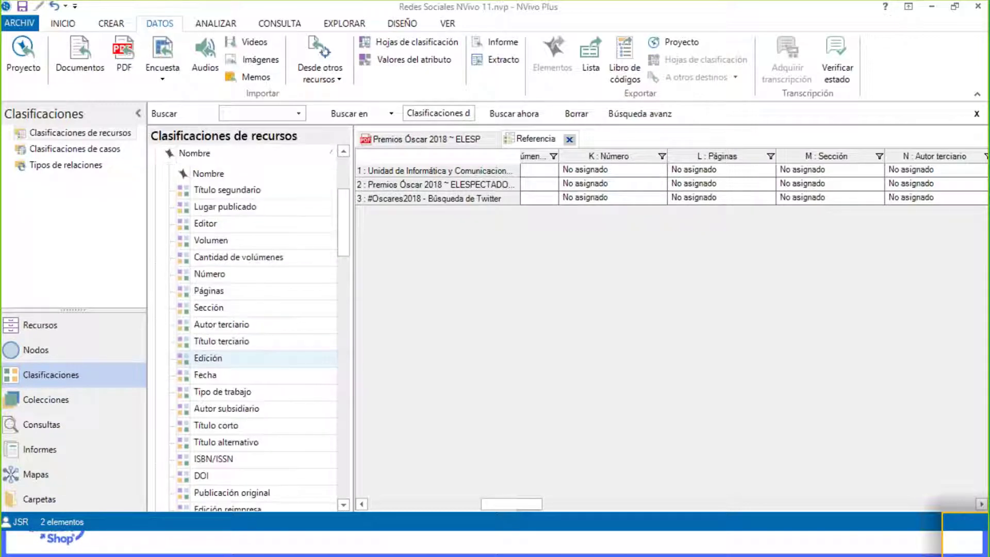
scroll(232, 358, down, 2)
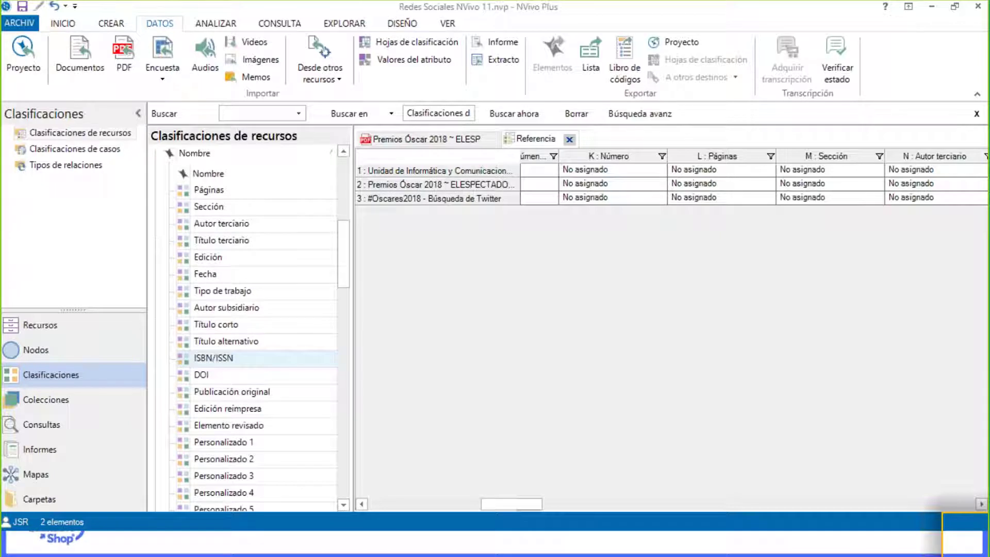
scroll(232, 358, down, 2)
scroll(232, 358, up, 2)
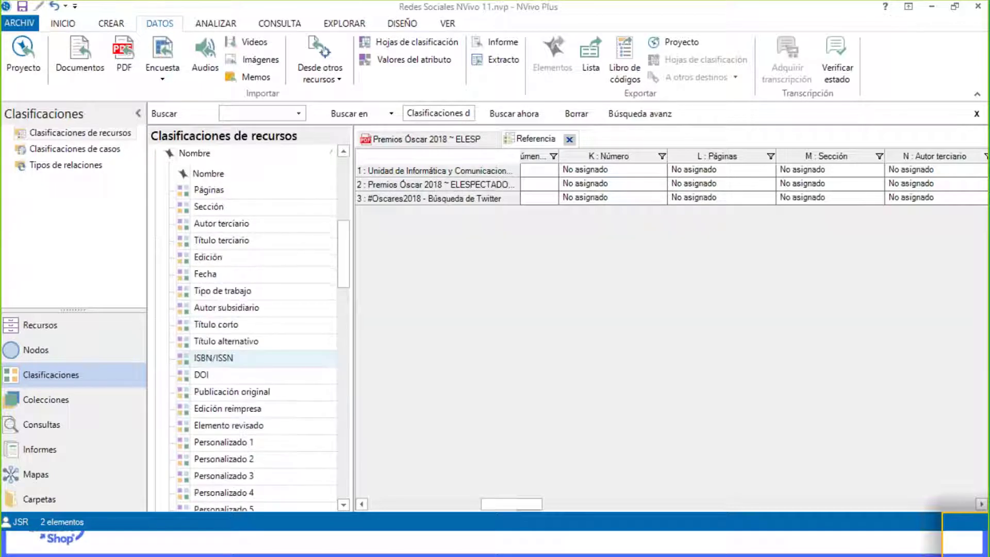
click(209, 190)
key(Delete)
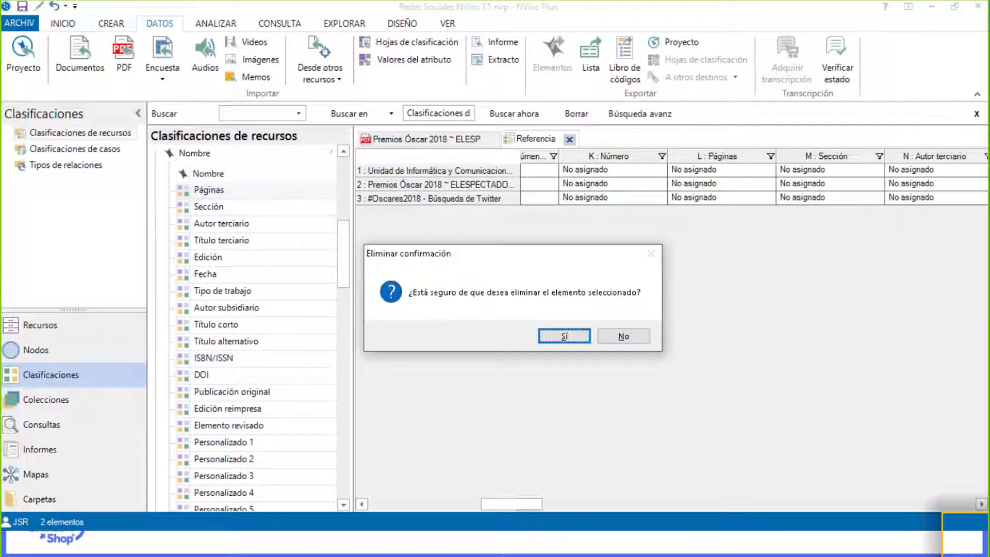
key(Return)
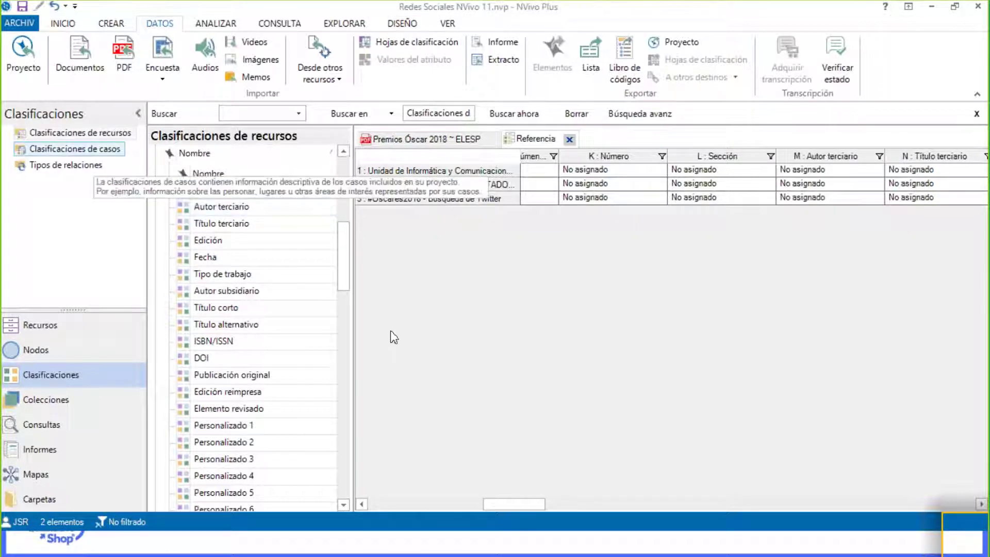
- Examine the Fecha de ingreso, URL and Palabras clave columns of the Referencia sheet and close it
drag(488, 501, 748, 503)
mouse_move(850, 503)
mouse_down()
mouse_move(955, 500)
mouse_move(851, 503)
mouse_up()
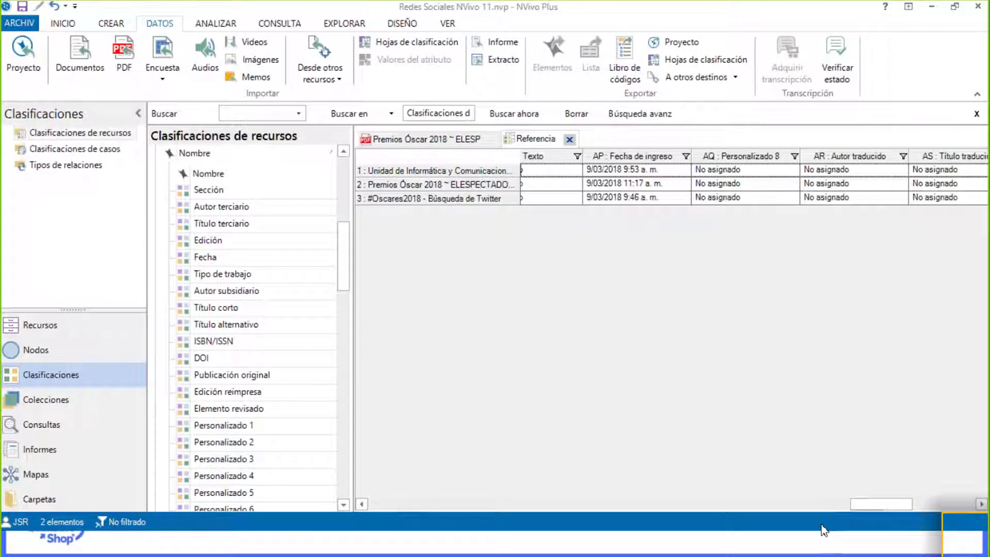
drag(860, 503, 841, 502)
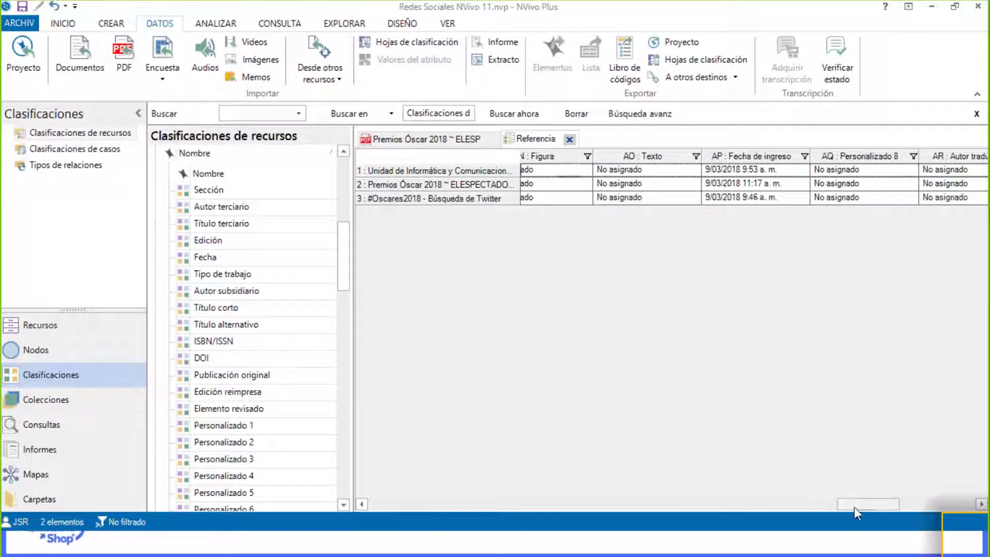
scroll(831, 505, left, 1)
scroll(831, 503, left, 2)
scroll(751, 459, left, 3)
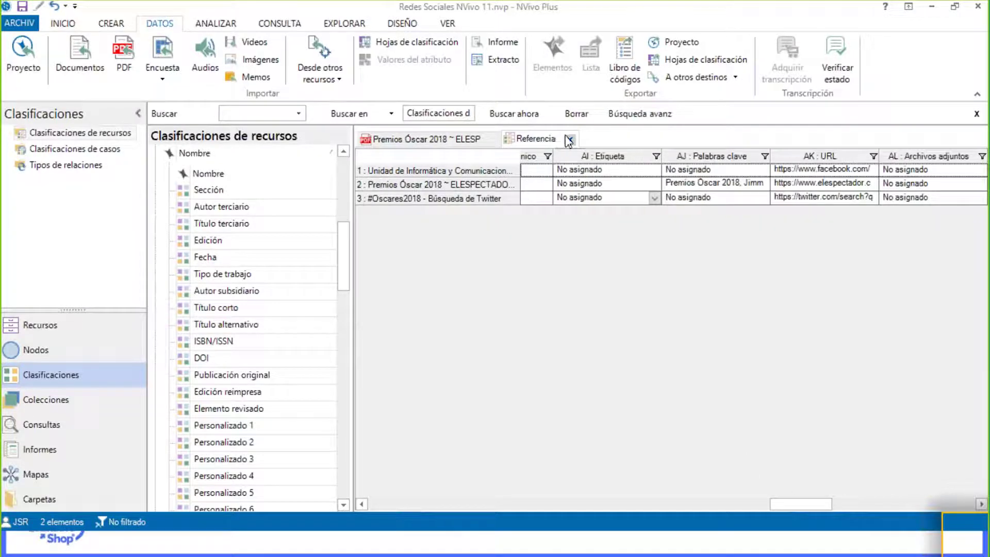
click(570, 140)
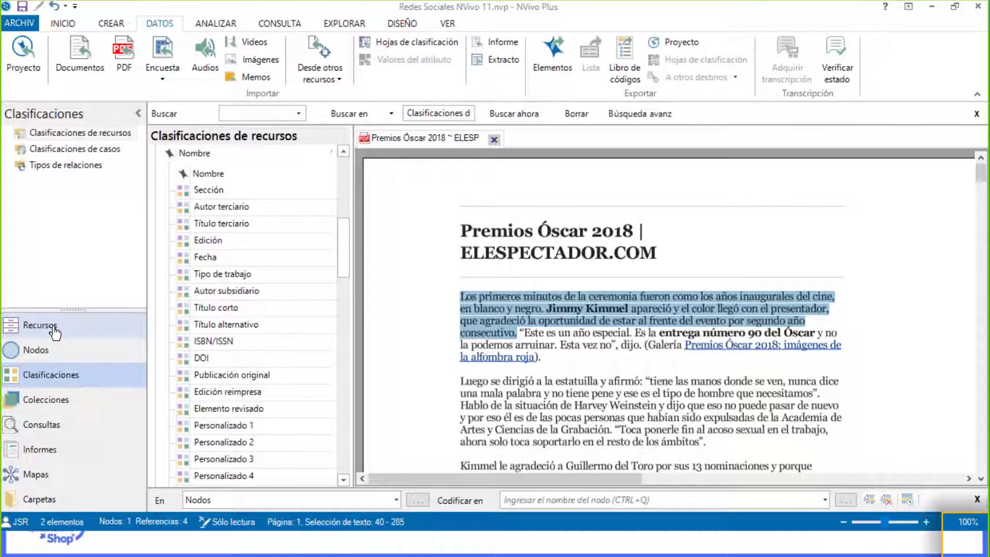
- Show the case classifications and close the open Premios Óscar 2018 document
click(106, 150)
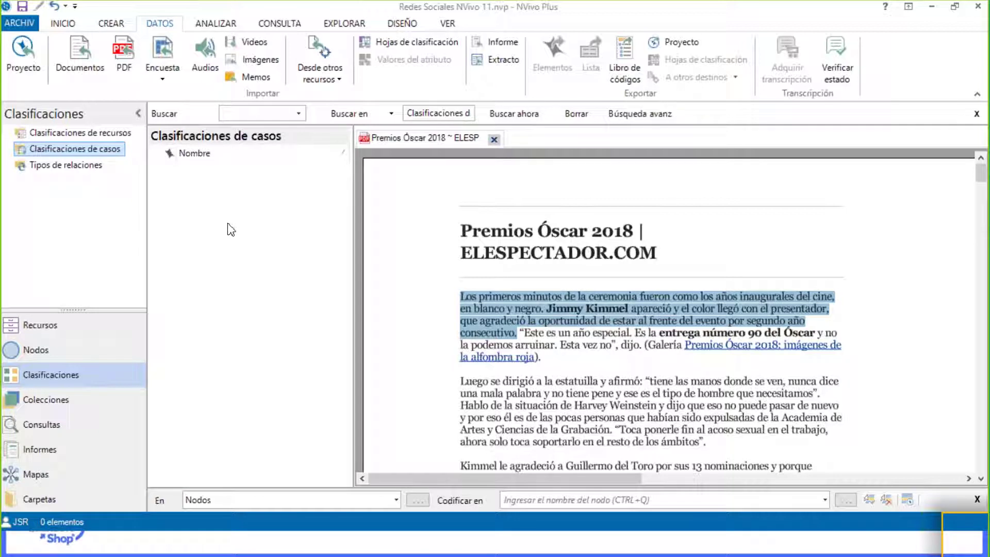
click(494, 140)
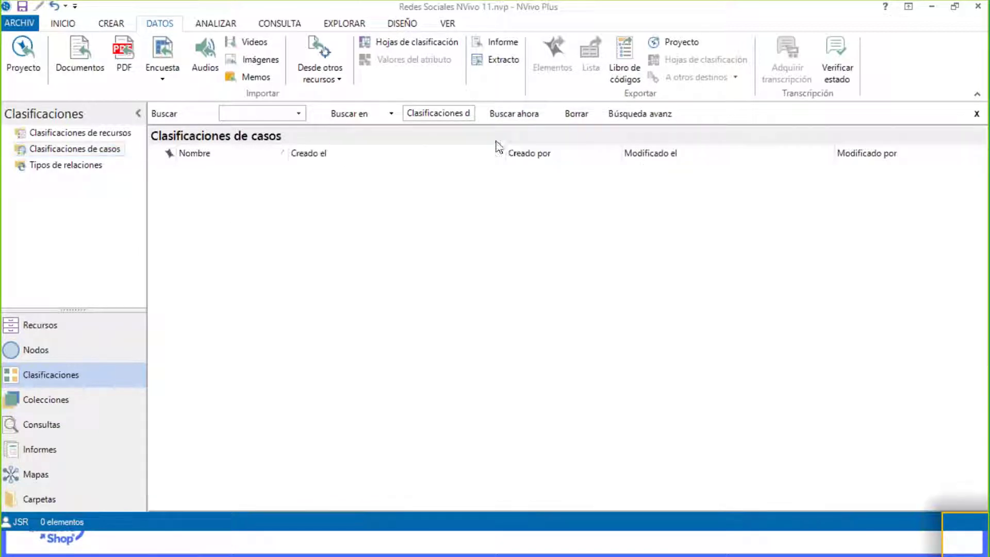
- List the project's nodes and select the Espectador Oscar node
click(48, 350)
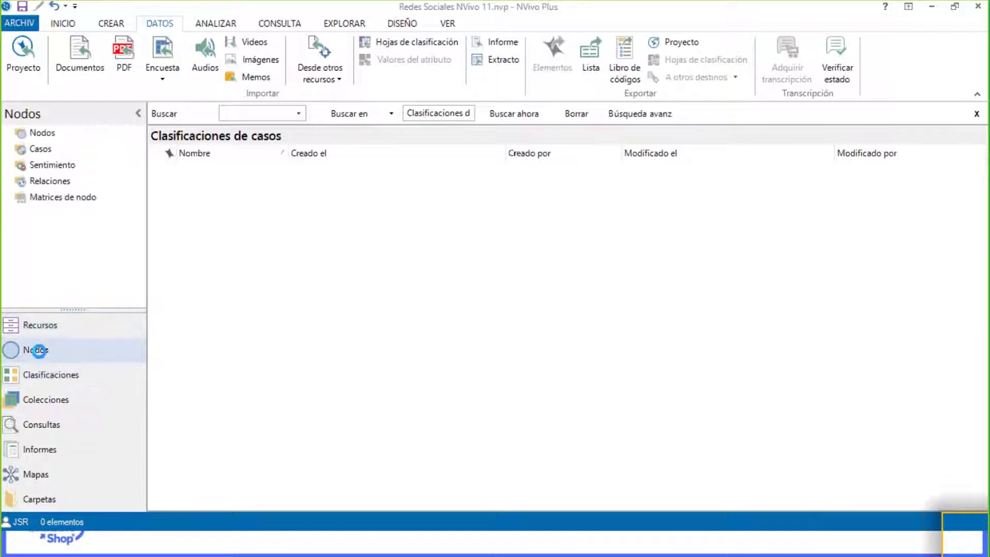
click(42, 148)
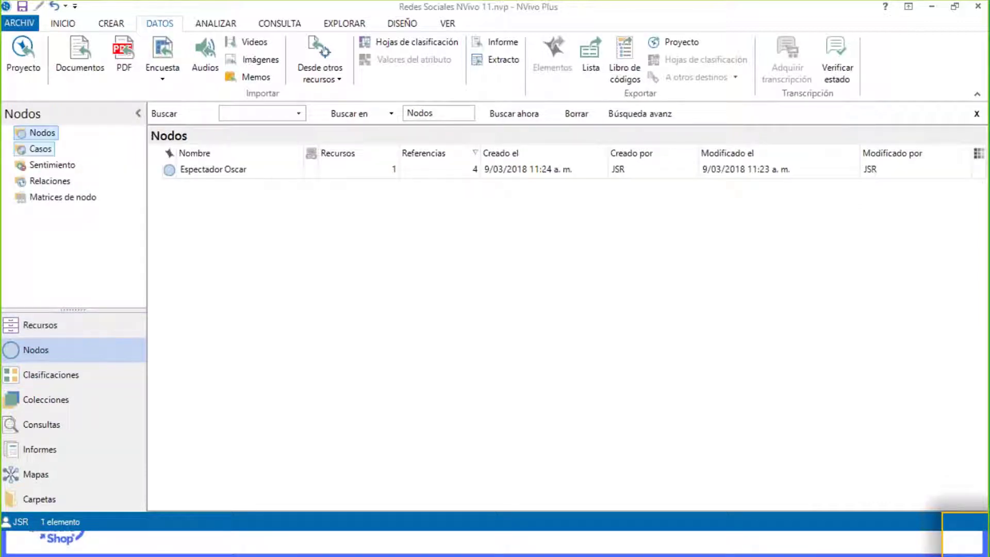
click(43, 132)
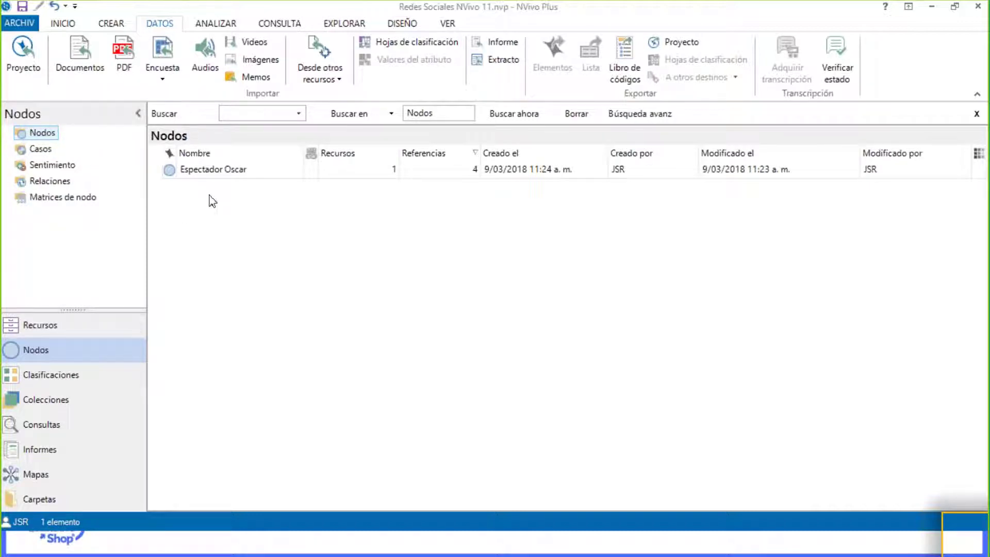
click(194, 170)
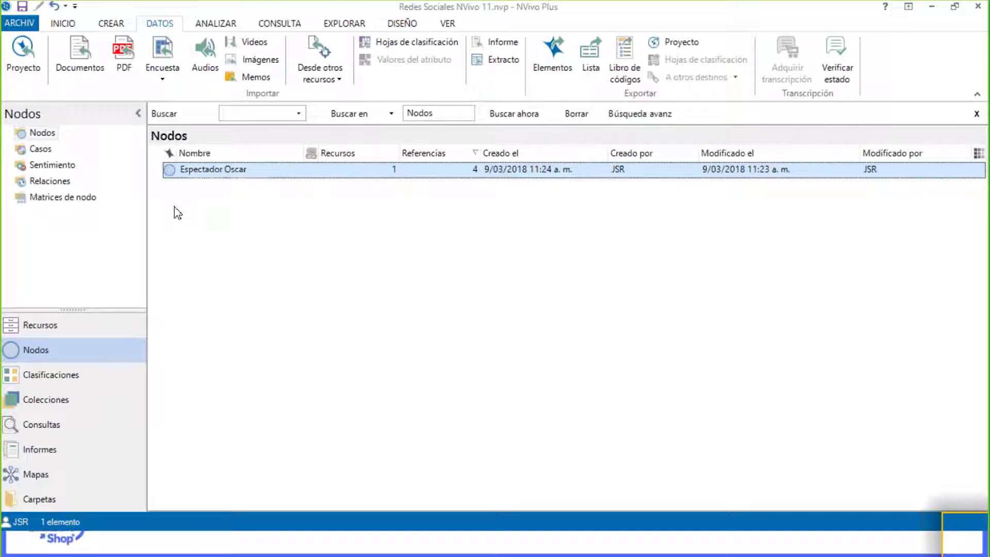
- Create a folder named "Guillermo del Toro" inside Casos
click(45, 150)
right_click(45, 151)
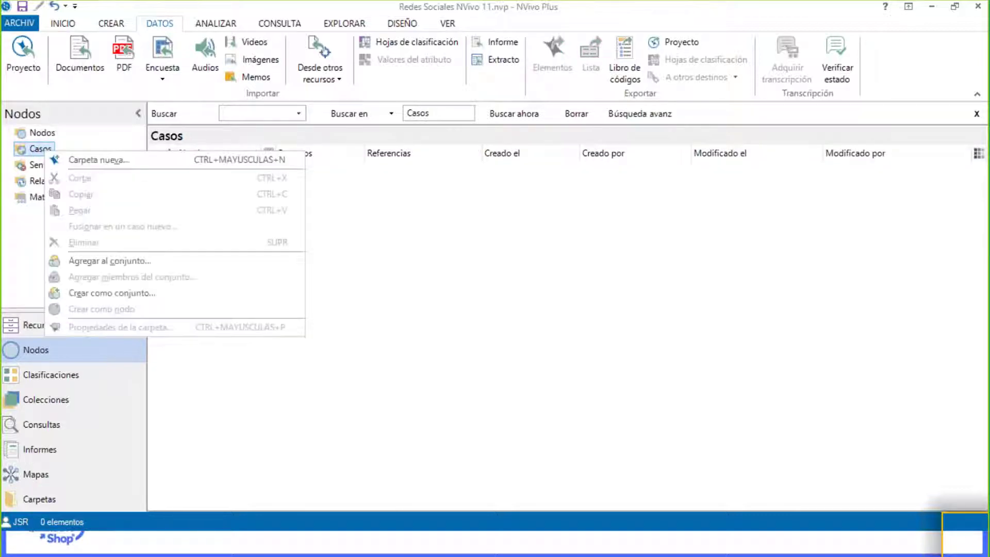
click(98, 160)
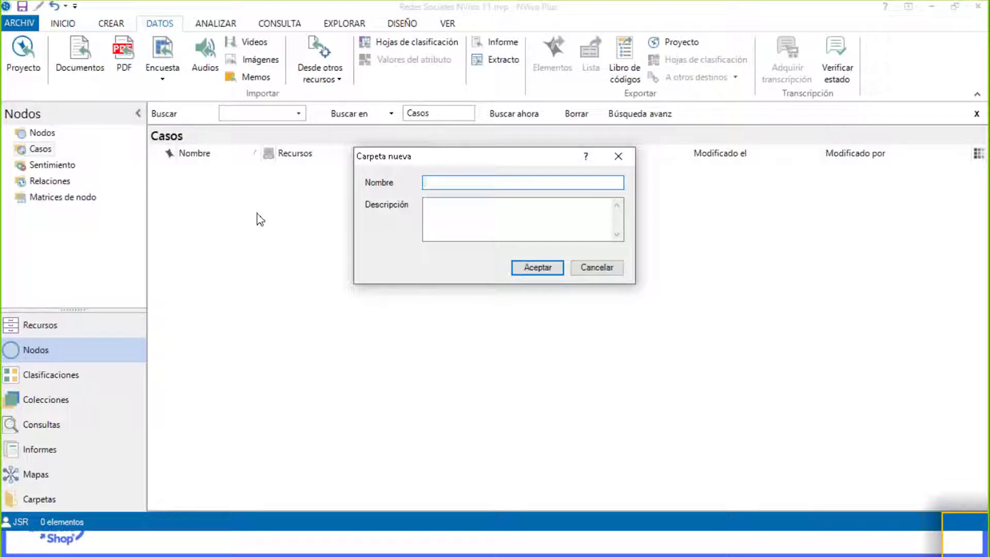
text(Guillermo del Toro)
click(536, 268)
- Create a case named "GT" in the Guillermo del Toro folder, with coding from descendant nodes added
click(63, 165)
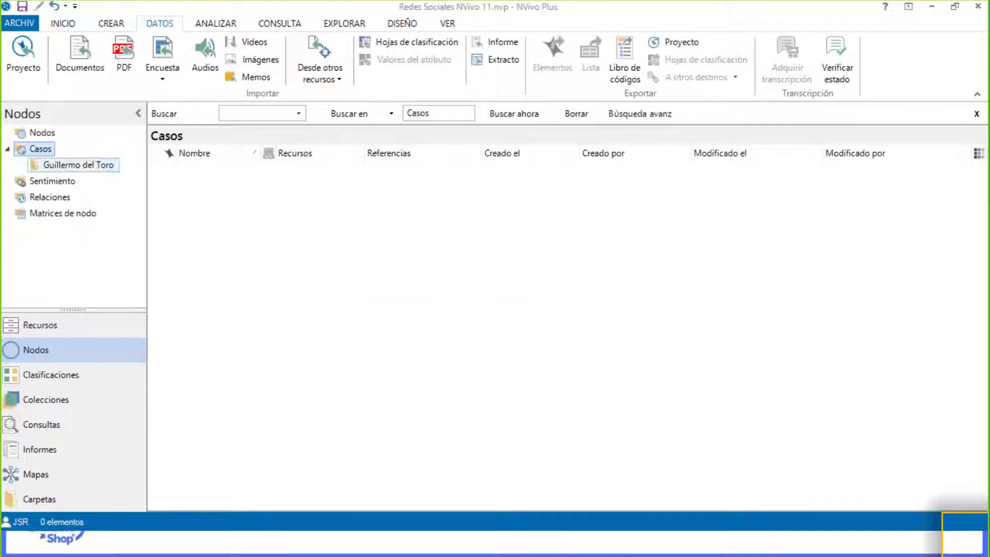
right_click(175, 194)
click(219, 201)
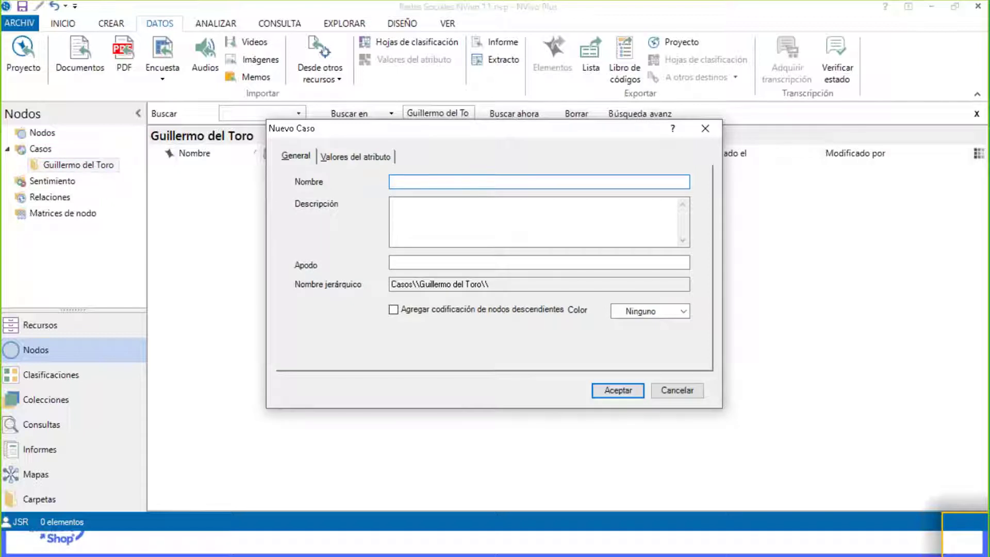
text(GT)
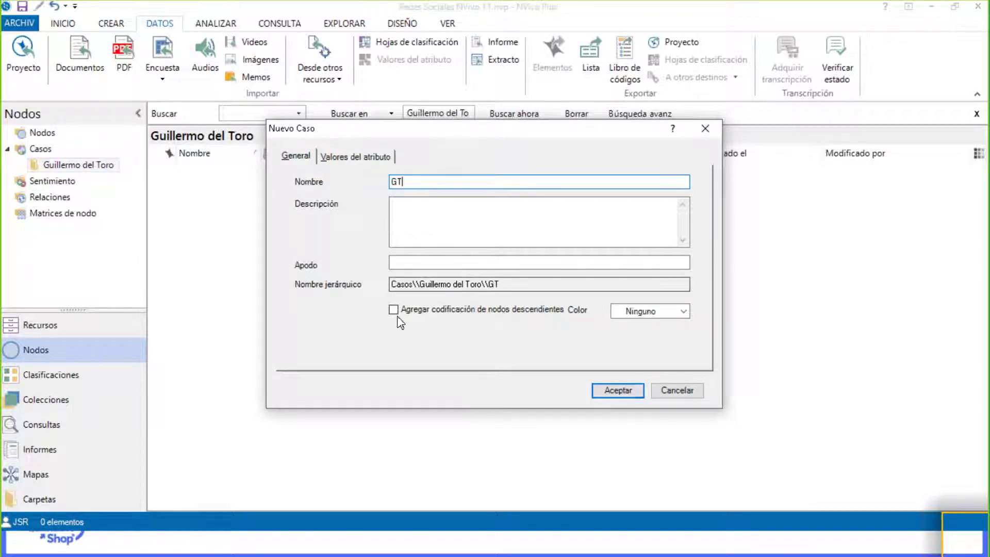
click(418, 312)
click(621, 394)
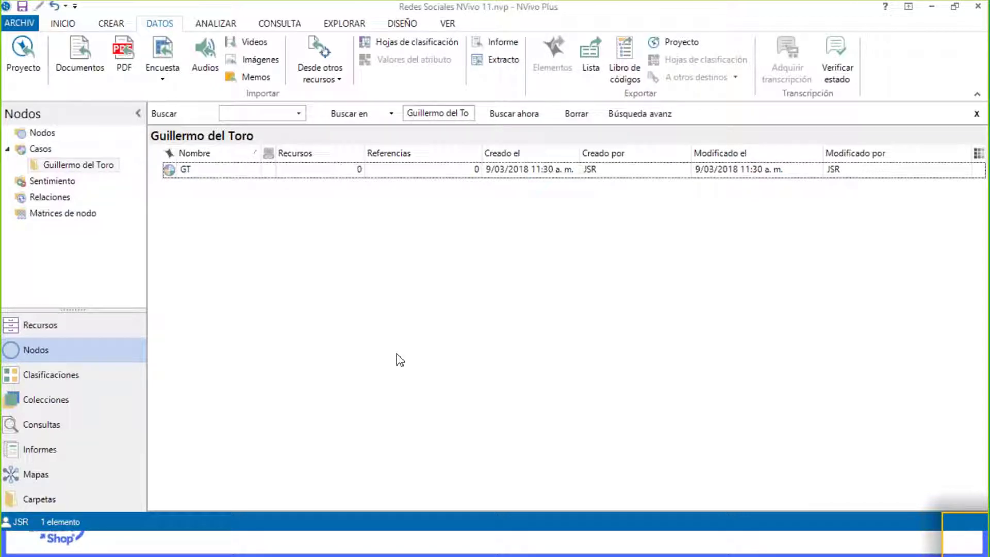
- Code the Premios Óscar 2018 PDF in the El Espectador folder to the GT case under Guillermo del Toro
click(46, 326)
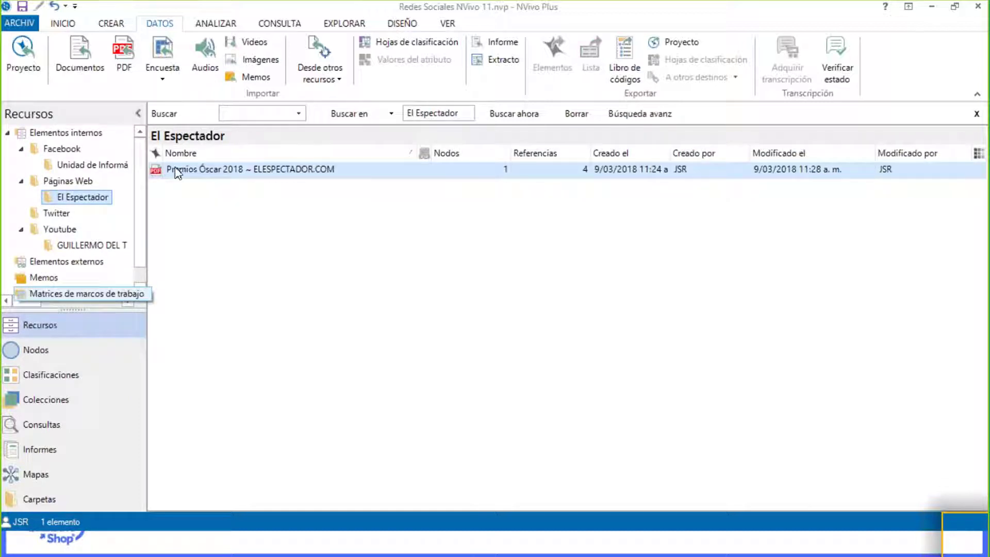
right_click(176, 170)
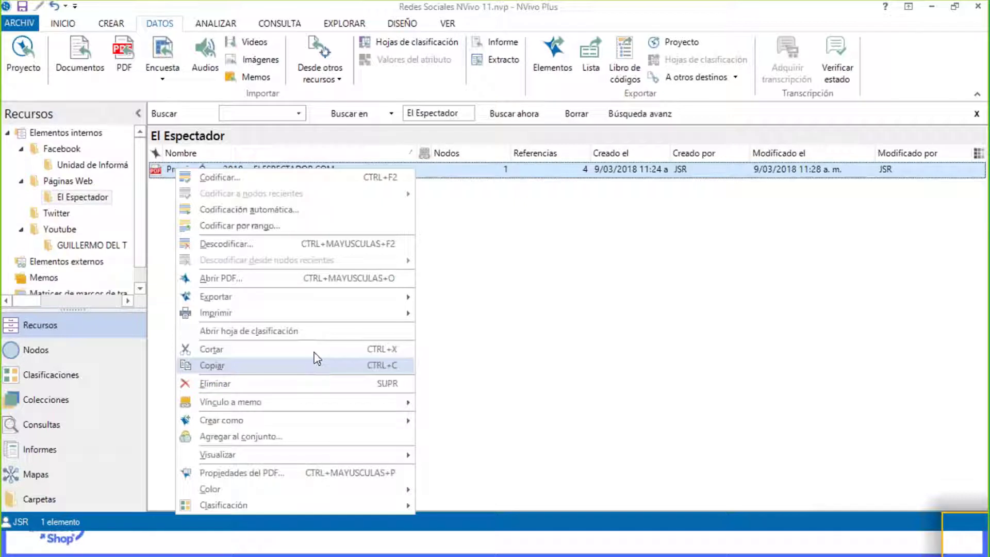
key(Escape)
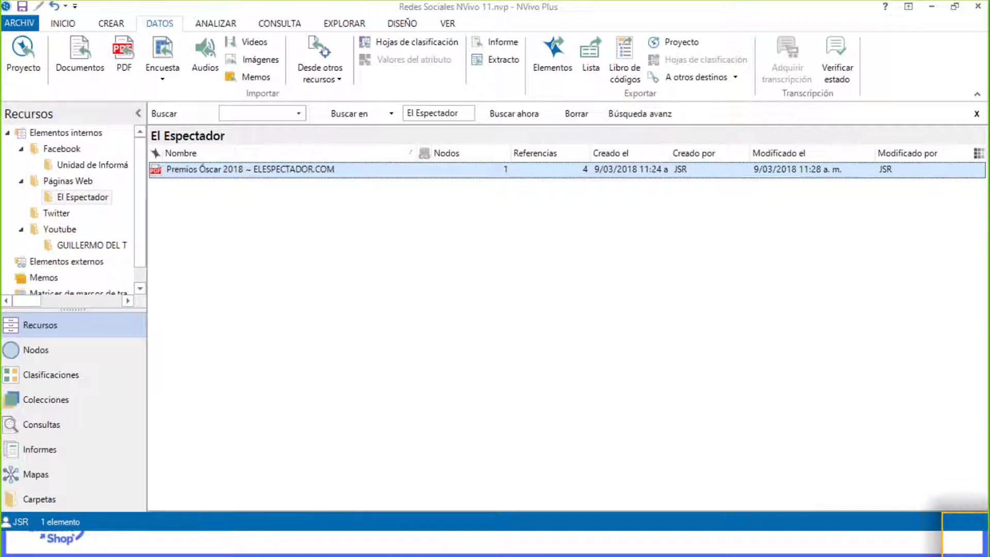
key(ctrl+F2)
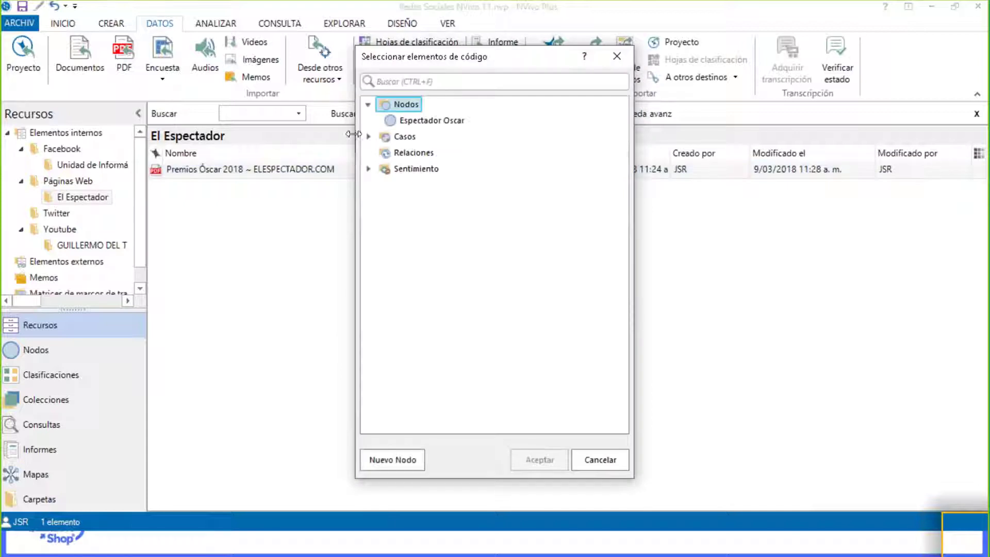
click(368, 136)
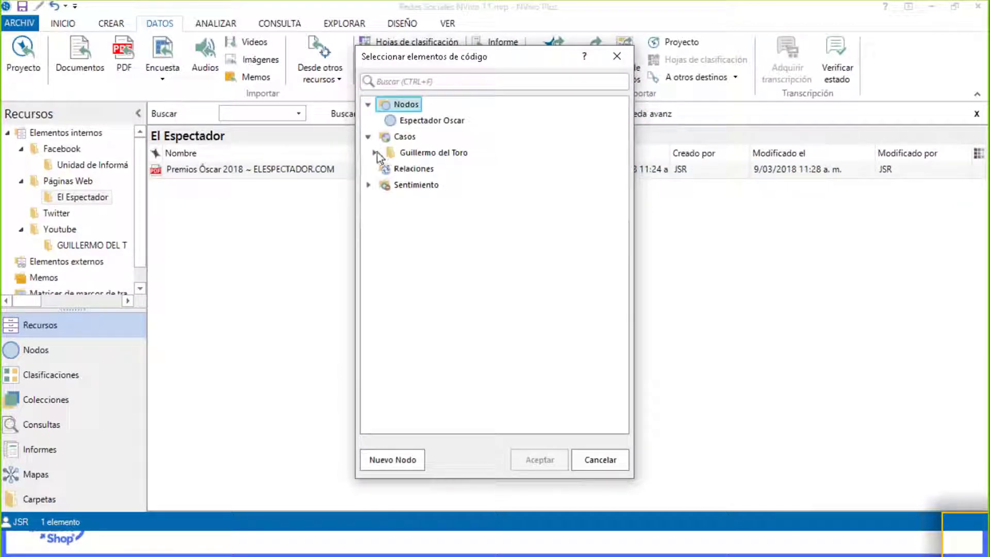
click(374, 153)
click(407, 169)
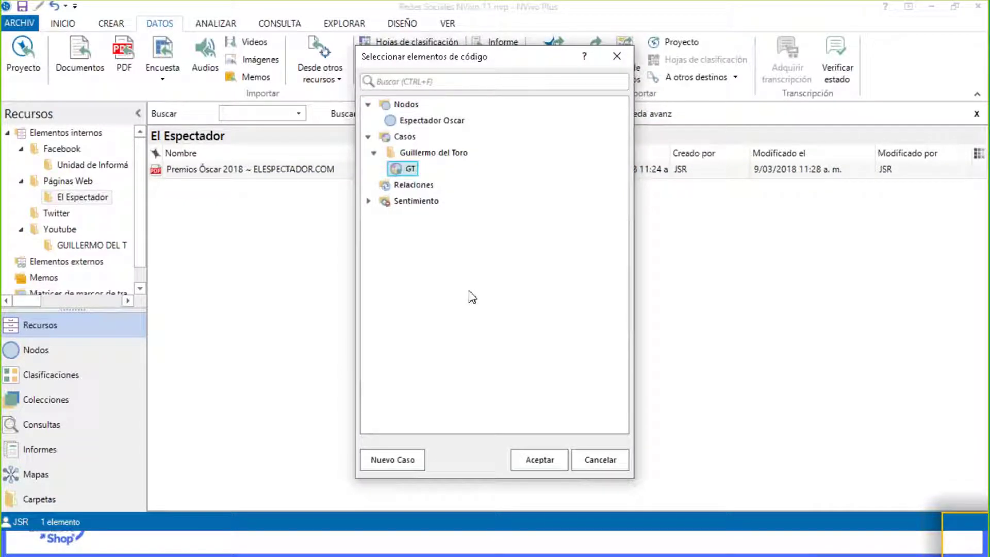
click(538, 461)
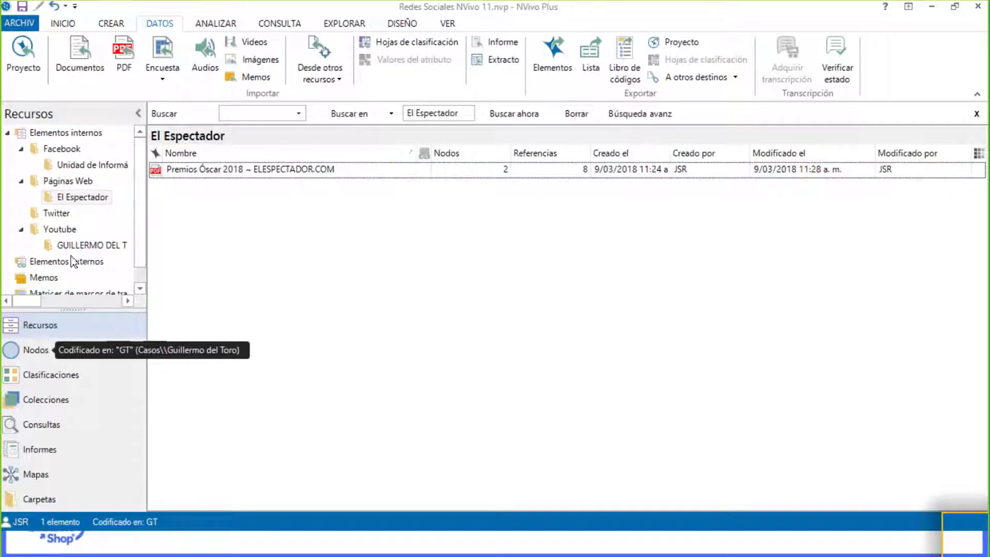
- Code the Guillermo del Toro Oscar 2018 video in the YouTube subfolder to the GT case
click(87, 245)
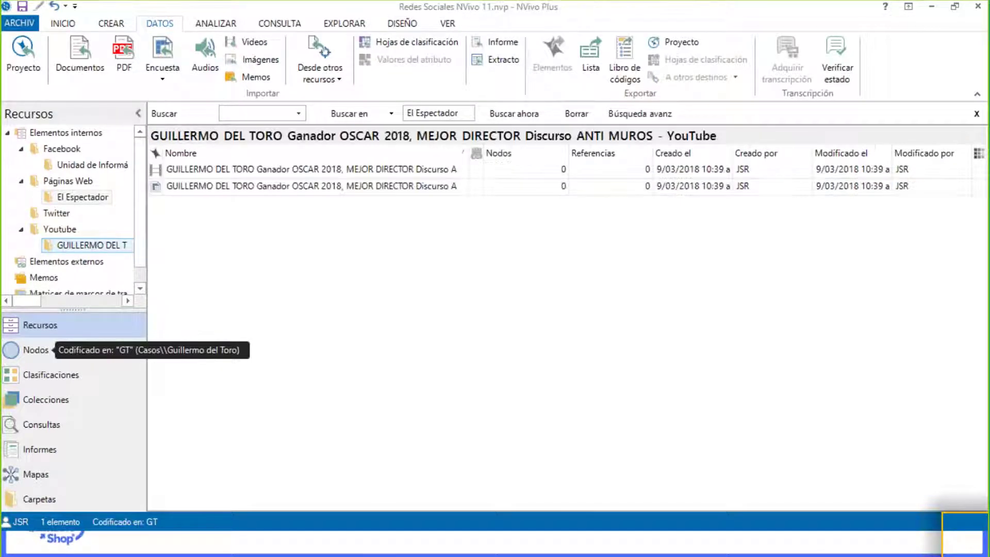
click(170, 169)
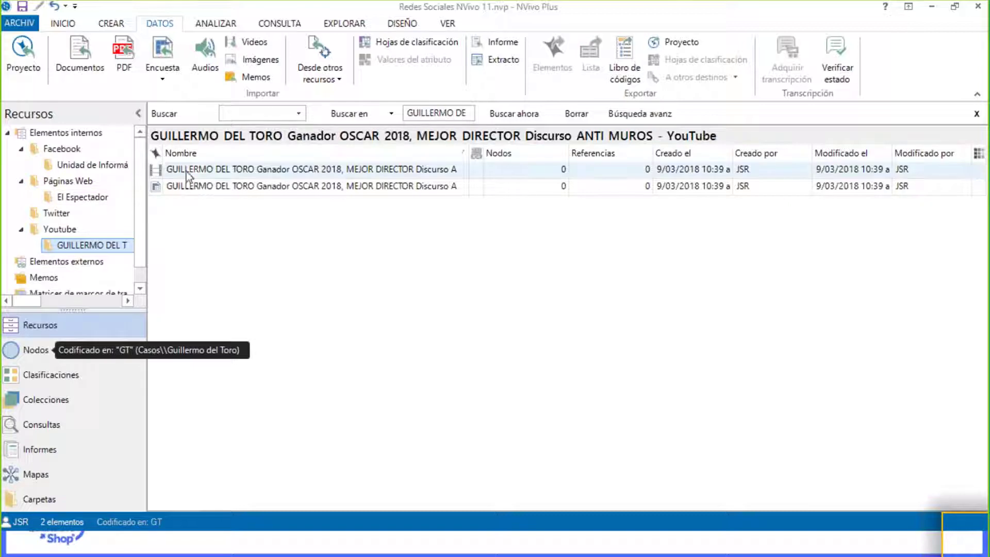
right_click(197, 169)
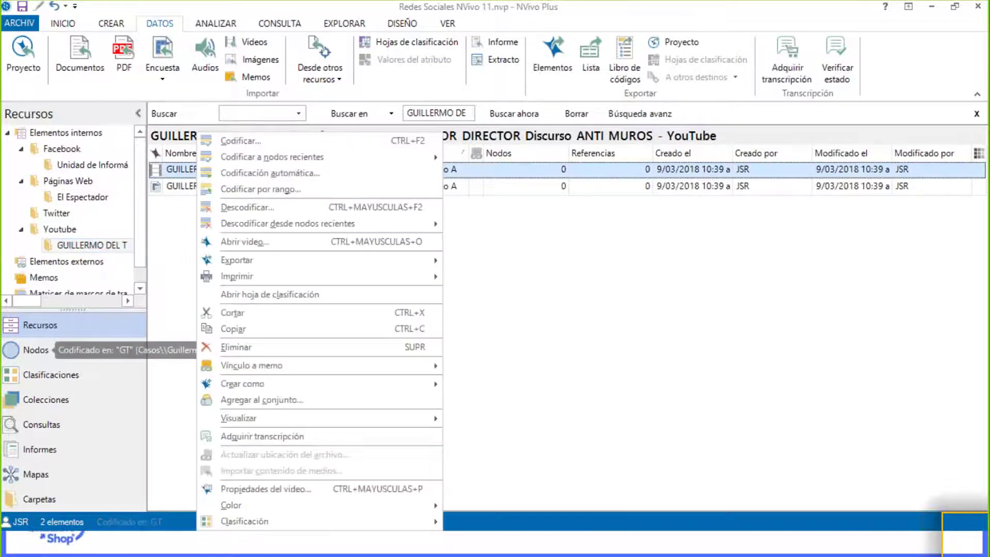
click(256, 141)
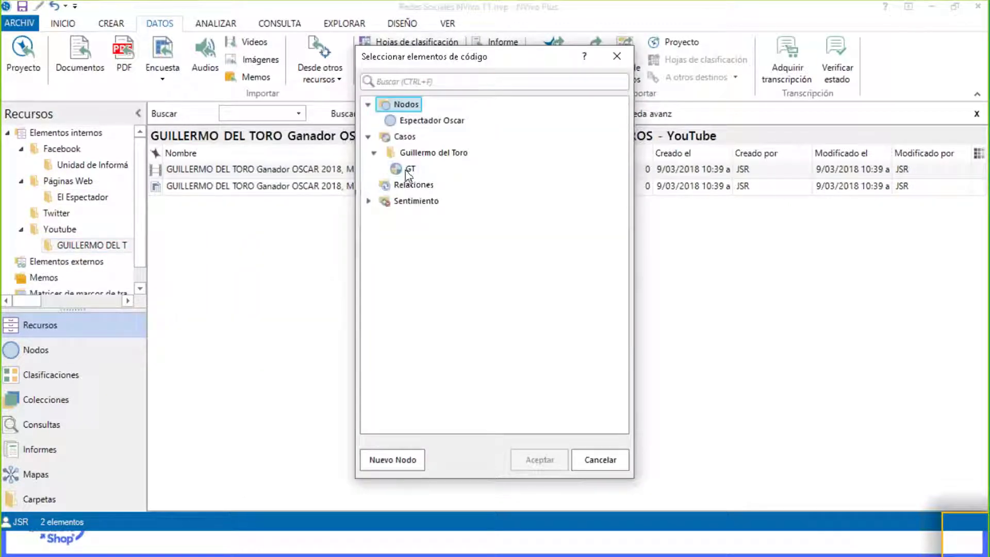
click(410, 170)
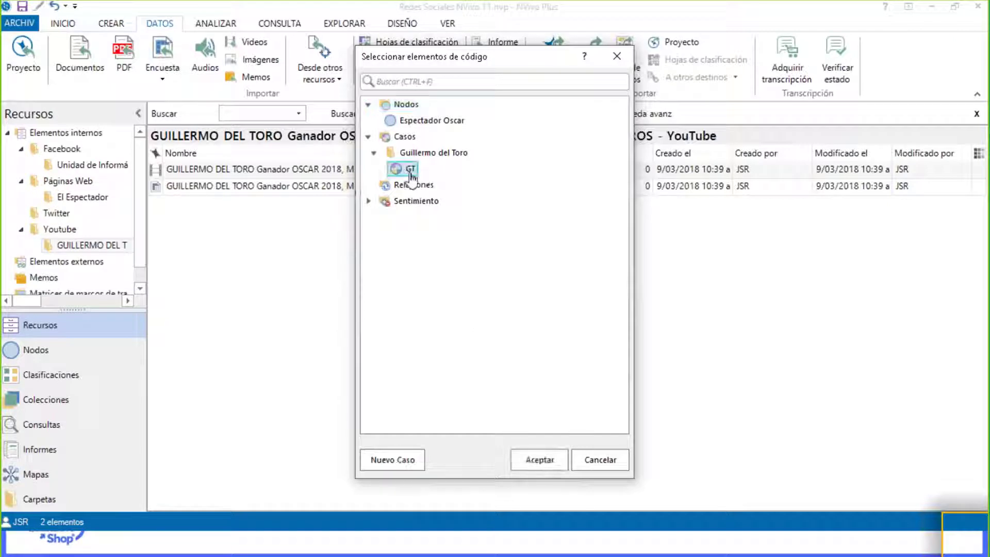
click(539, 459)
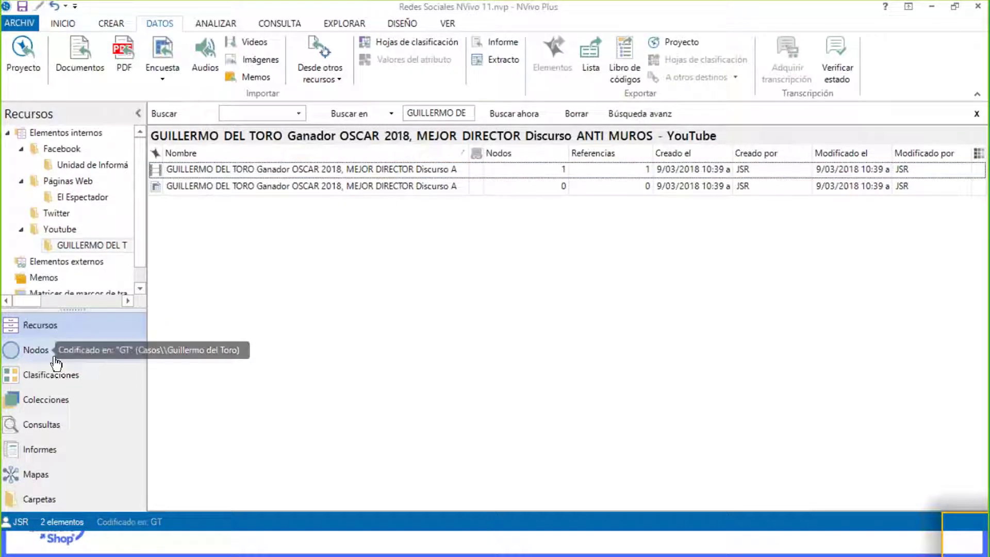
- Open the GT case and examine its coded text references, PDF source and video source
click(42, 352)
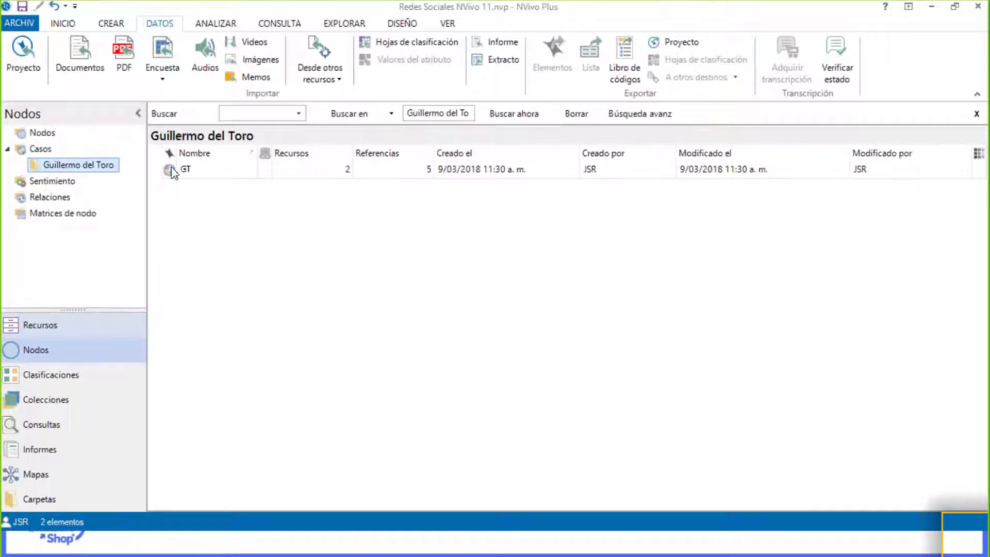
click(178, 170)
double_click(170, 172)
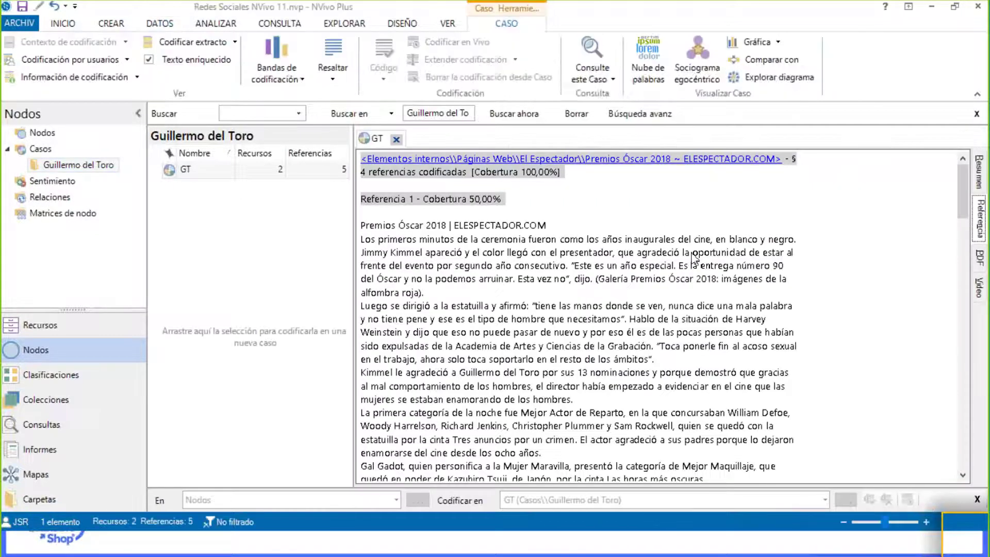
click(981, 257)
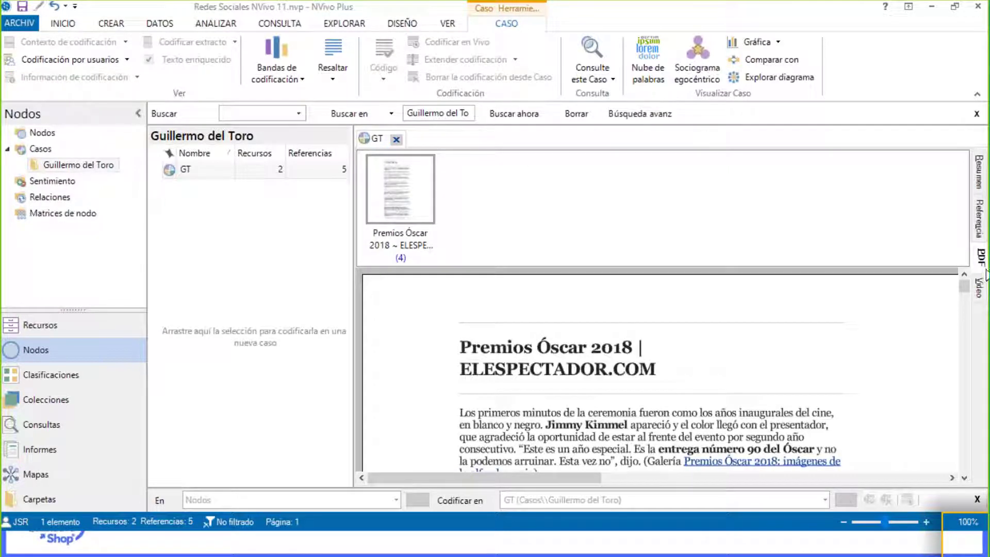
click(980, 287)
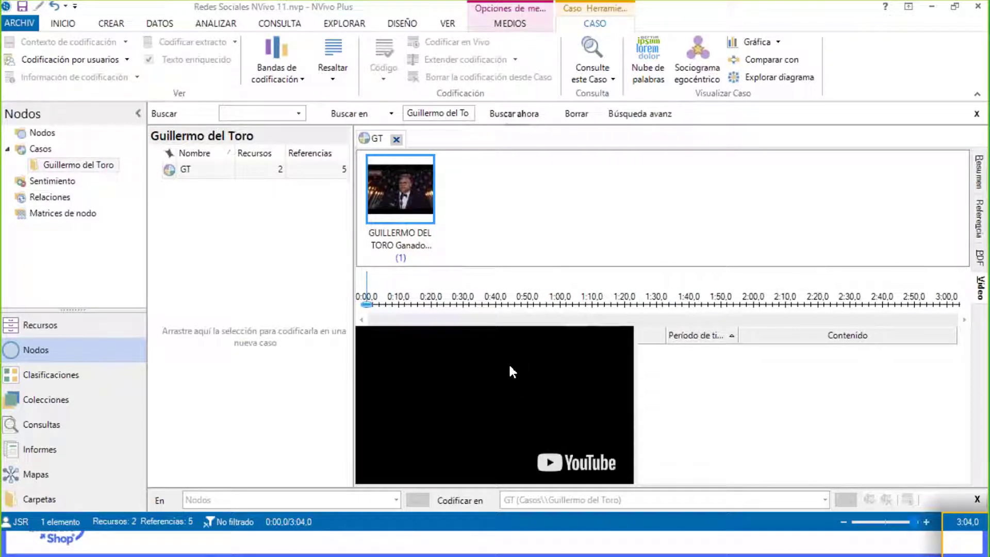
- Play the GT case's coded video briefly, pause it, and close the case
click(521, 27)
click(327, 59)
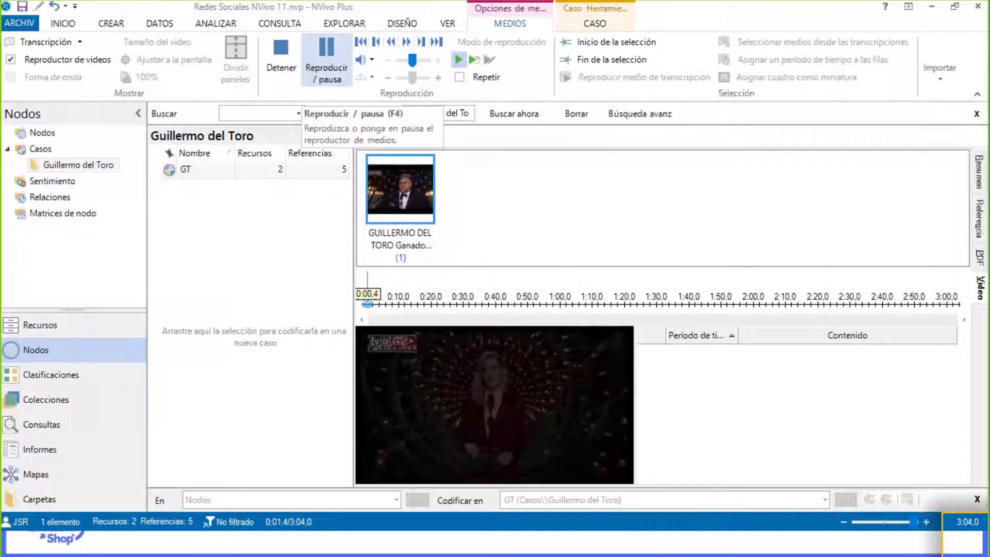
click(334, 56)
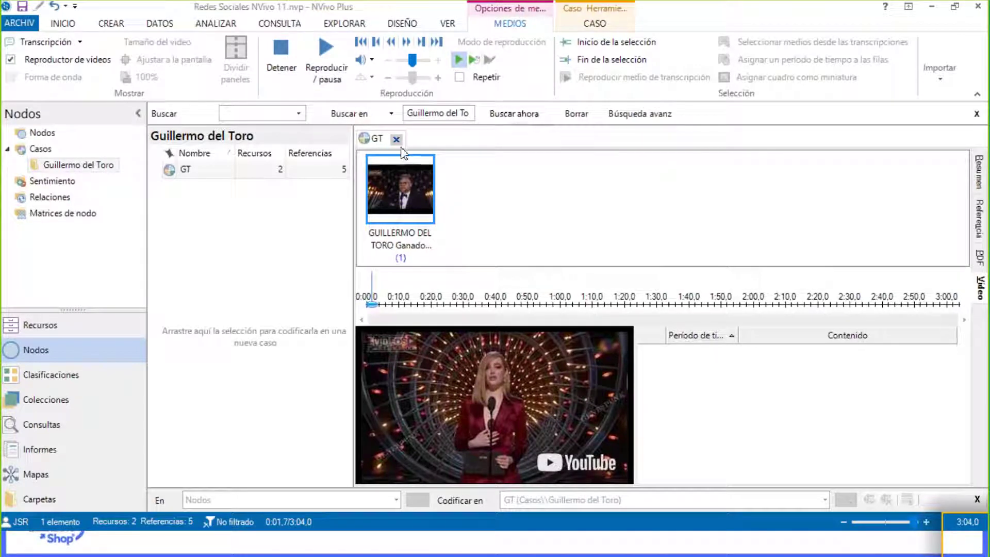
click(396, 139)
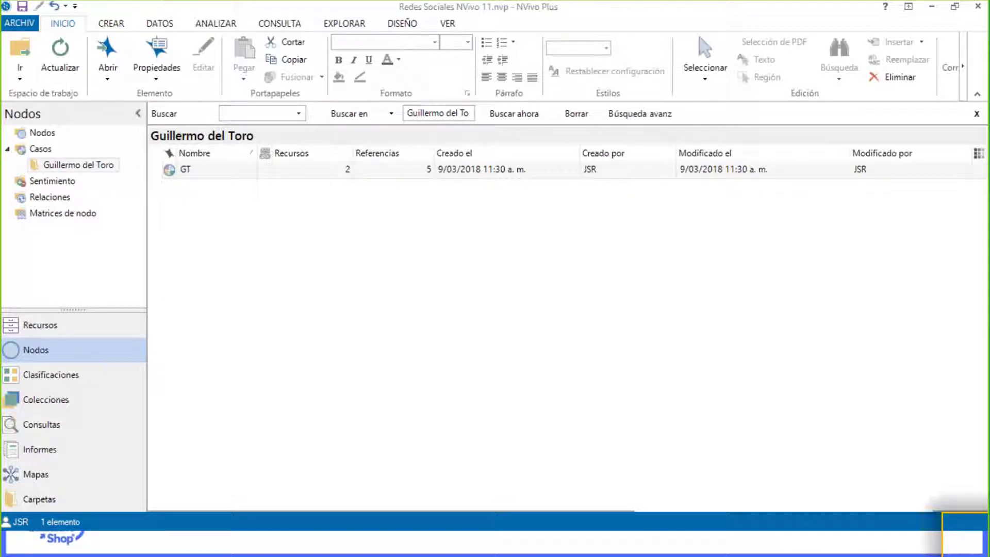
- Switch to the PowerPoint slide show at the slide about relationships
key(alt+Tab)
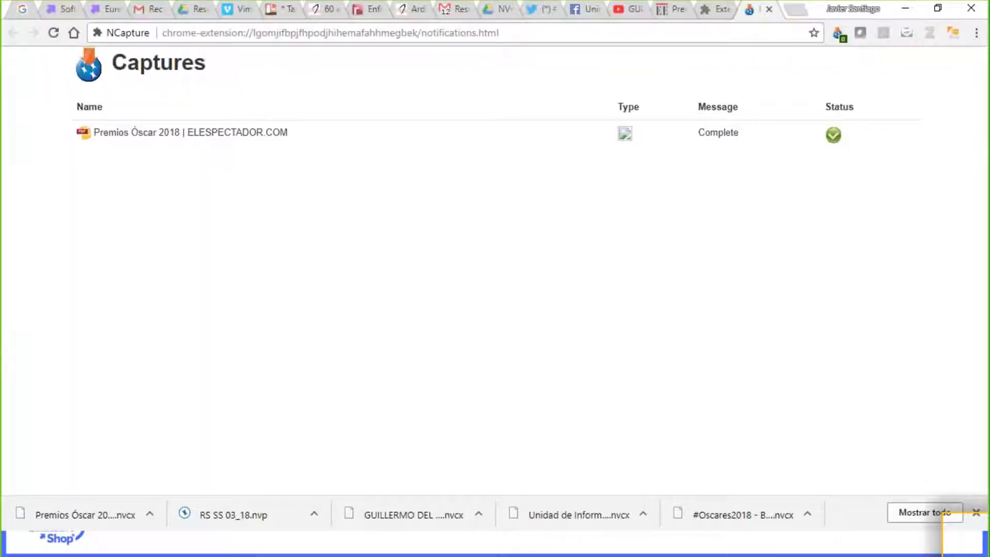
key(alt+Tab)
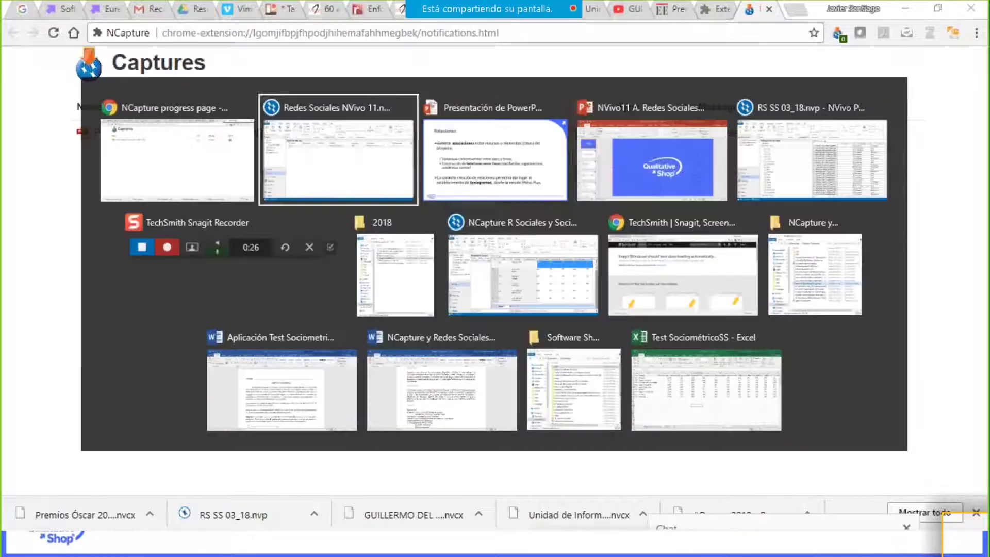
key(alt+Tab)
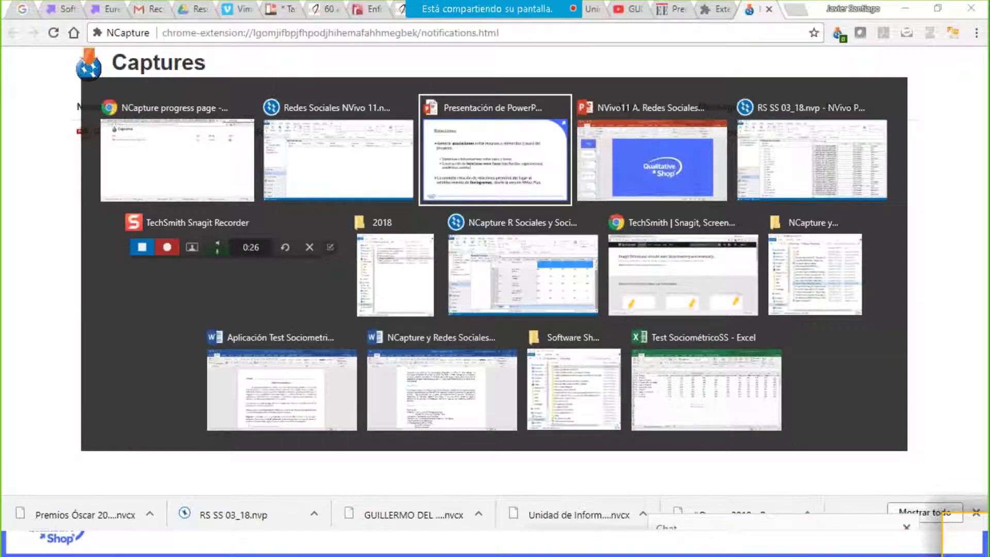
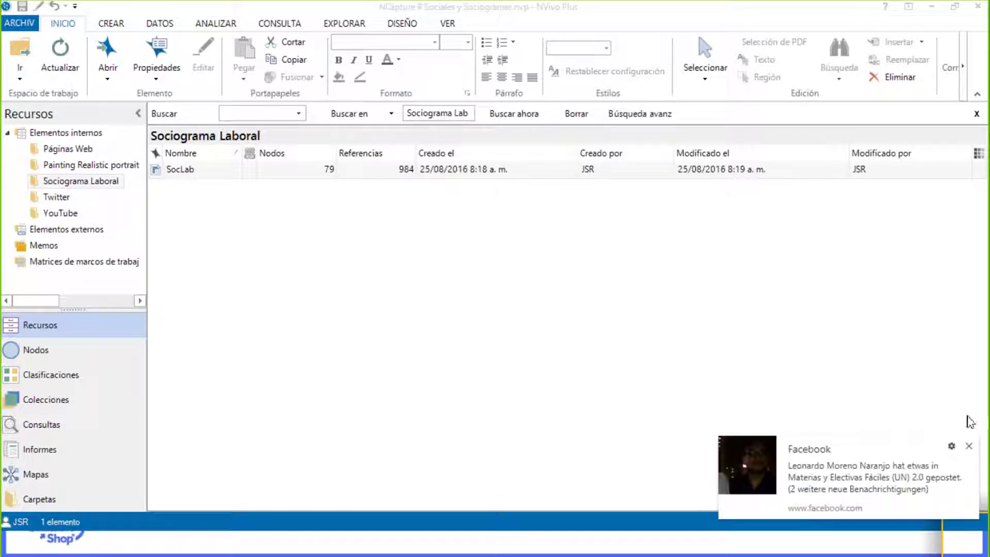
click(969, 445)
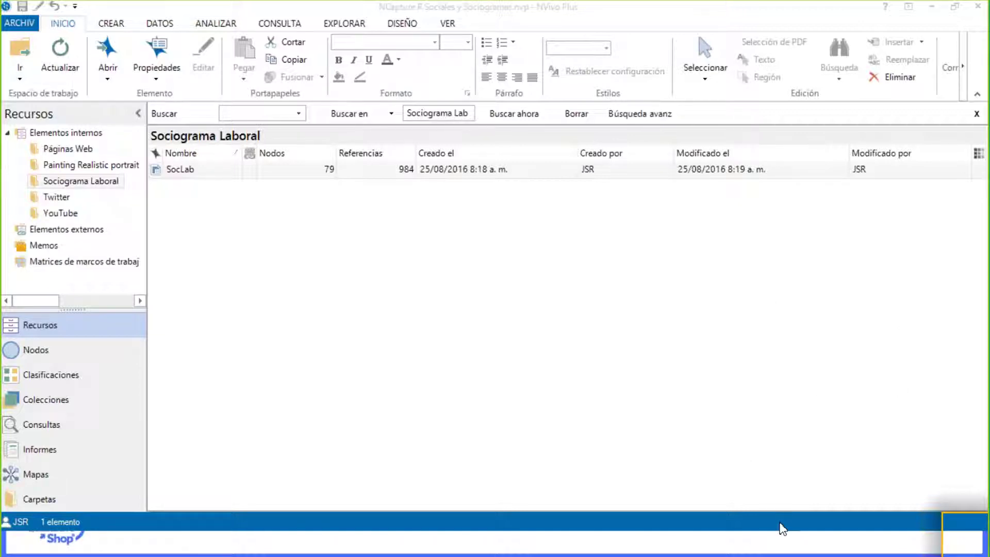
click(273, 322)
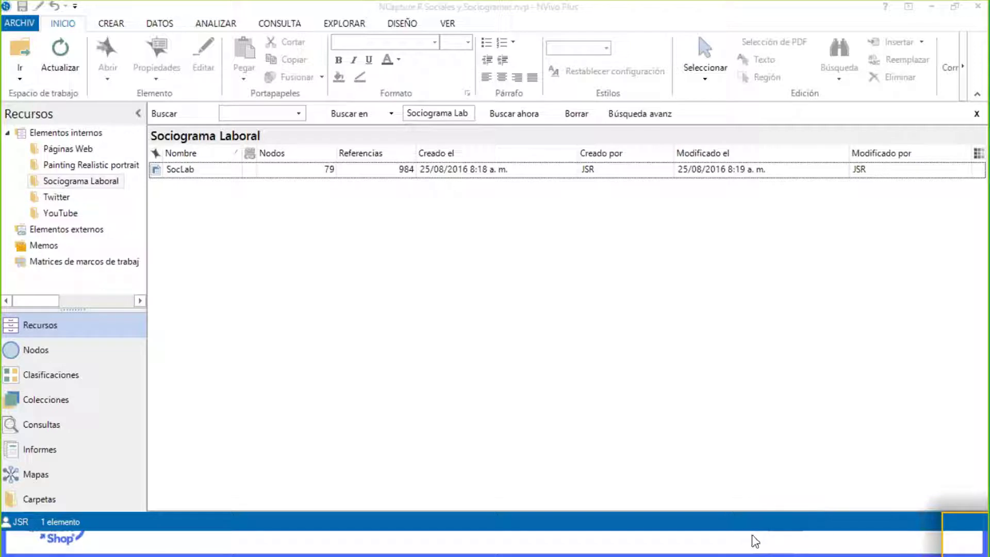
click(354, 283)
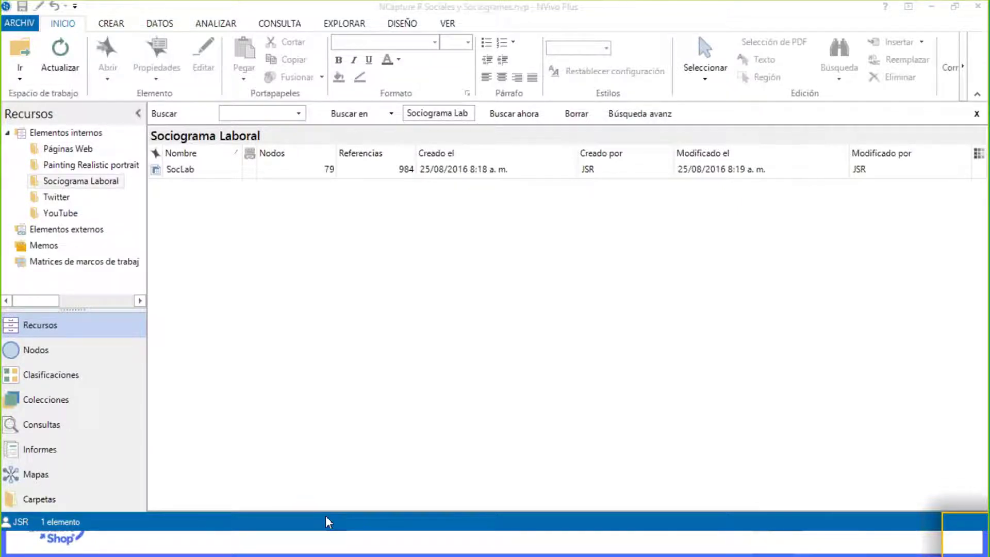
- Switch to the Aplicación Test Sociometrico document in Word
key(alt+Tab)
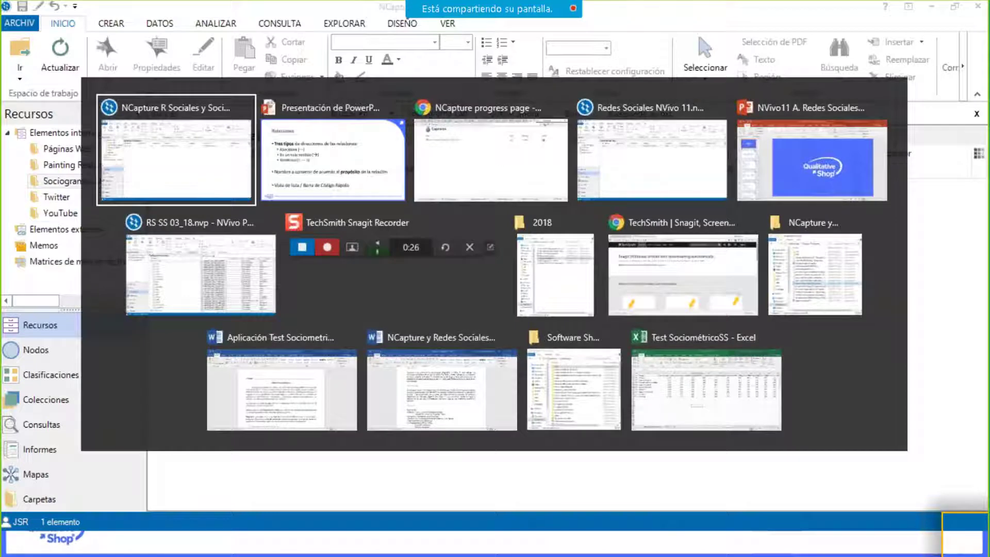
key(alt+Tab)
key(alt+Tab)
key(alt+Tab)
key(alt+Tab)
key(alt+Tab)
key(alt+Tab)
key(alt+Tab)
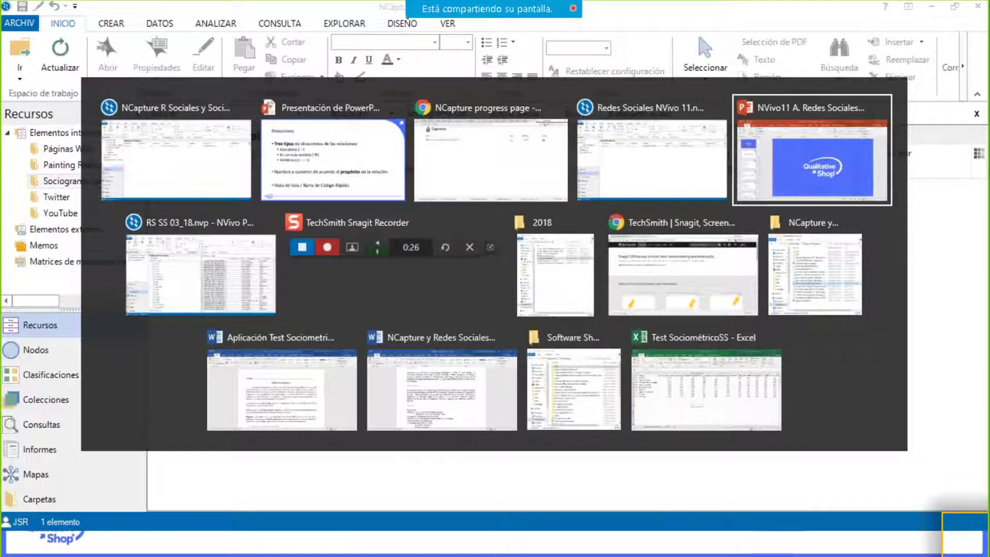
key(alt+Tab)
key(alt+Tab)
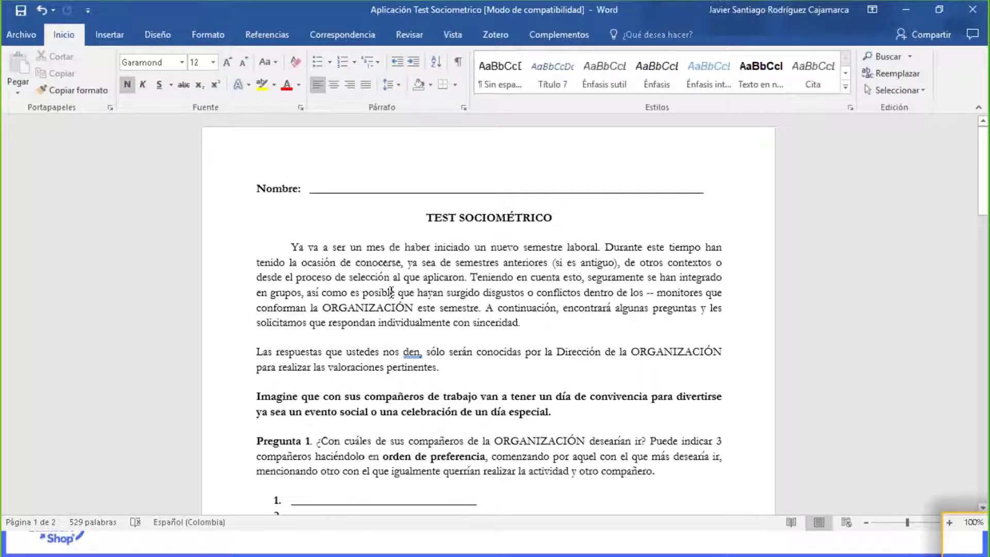
- Read through the sociometric test's scenarios and questions on preferred and rejected coworkers, highlighting the word "convivencia"
scroll(510, 359, down, 4)
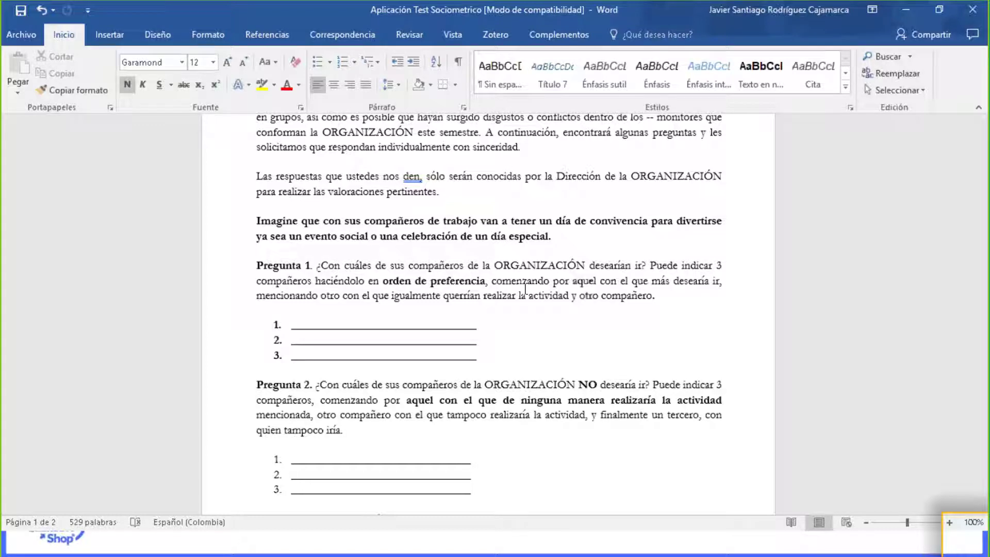
click(294, 325)
click(301, 353)
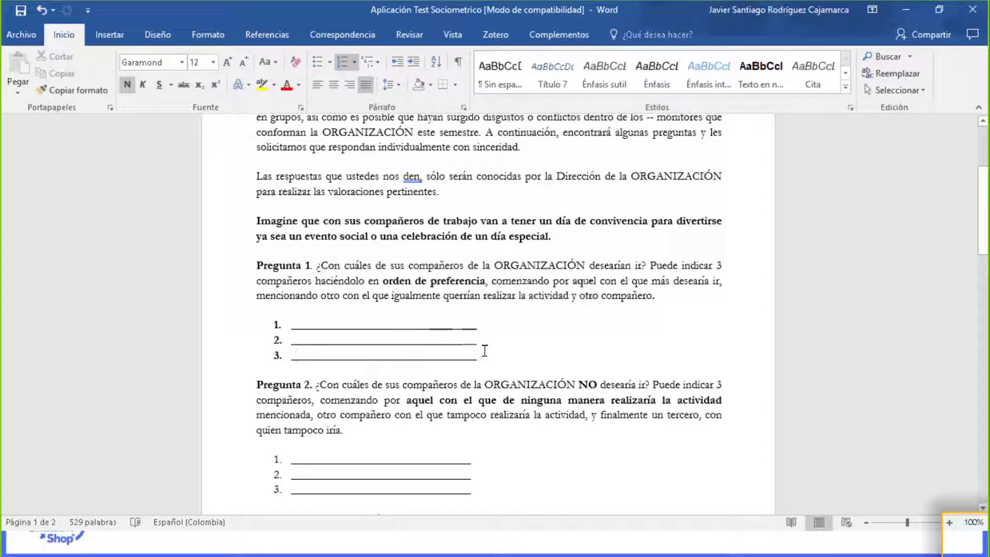
drag(593, 225, 648, 222)
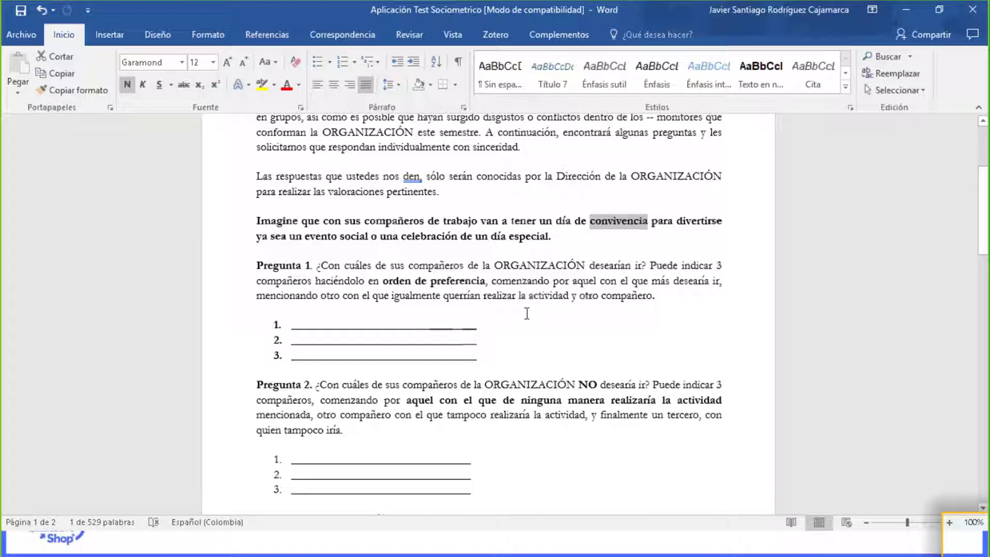
scroll(526, 313, down, 15)
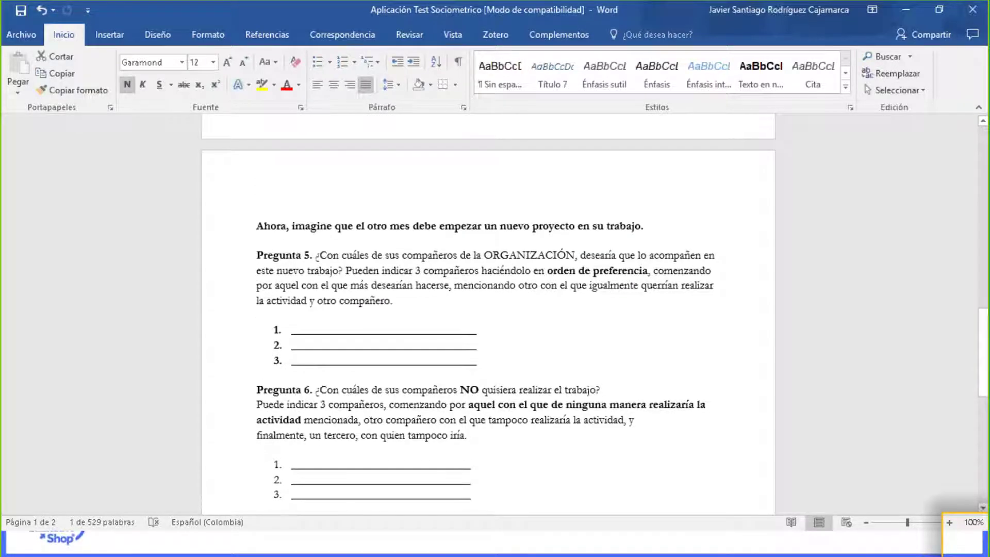
scroll(512, 180, down, 1)
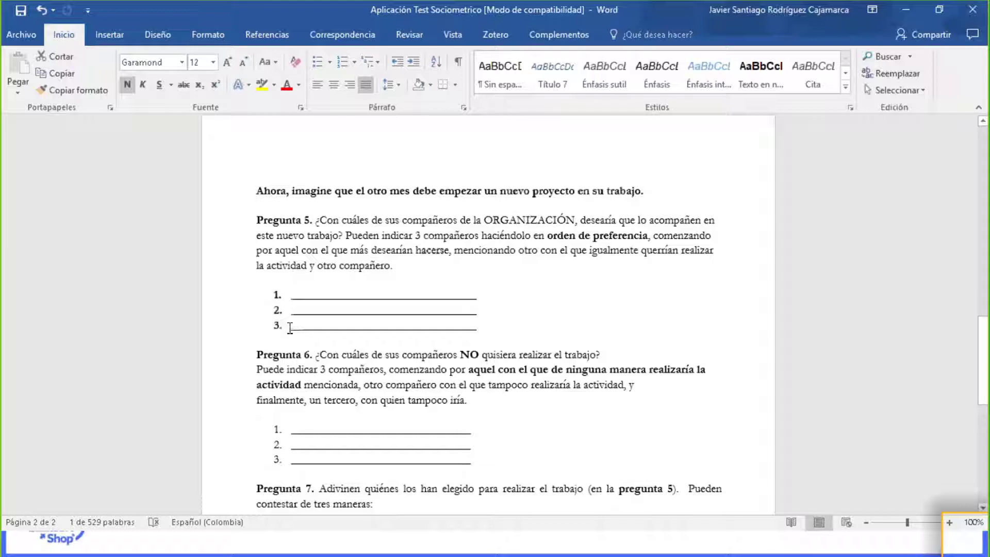
- Read through the rest of the sociometric test, from the question 5 answer lines to the closing confidentiality note
drag(290, 329, 483, 327)
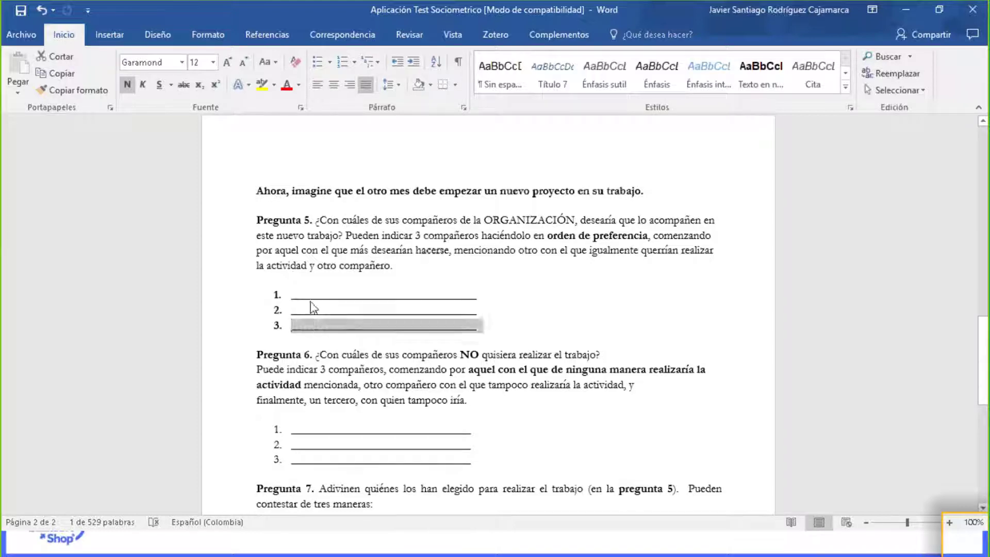
click(327, 310)
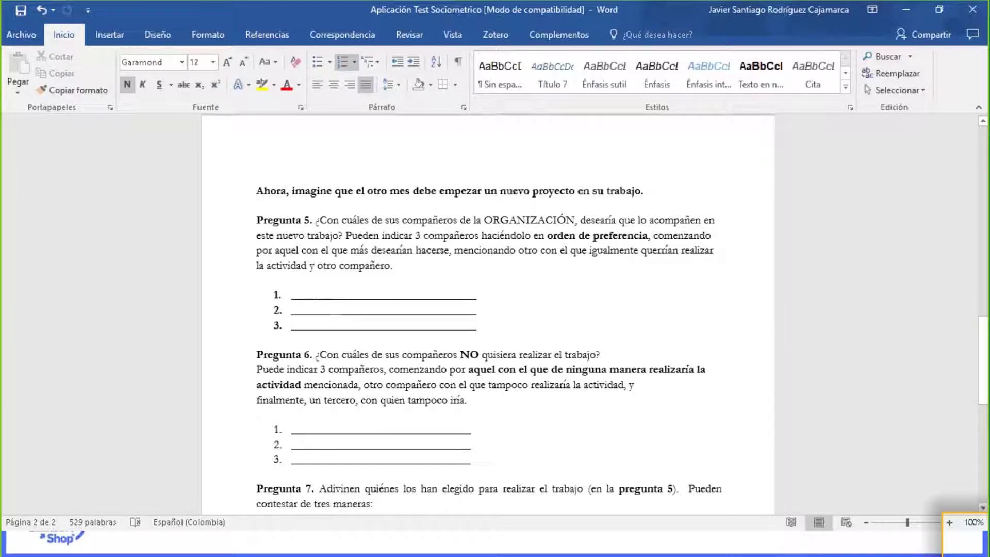
scroll(333, 316, down, 5)
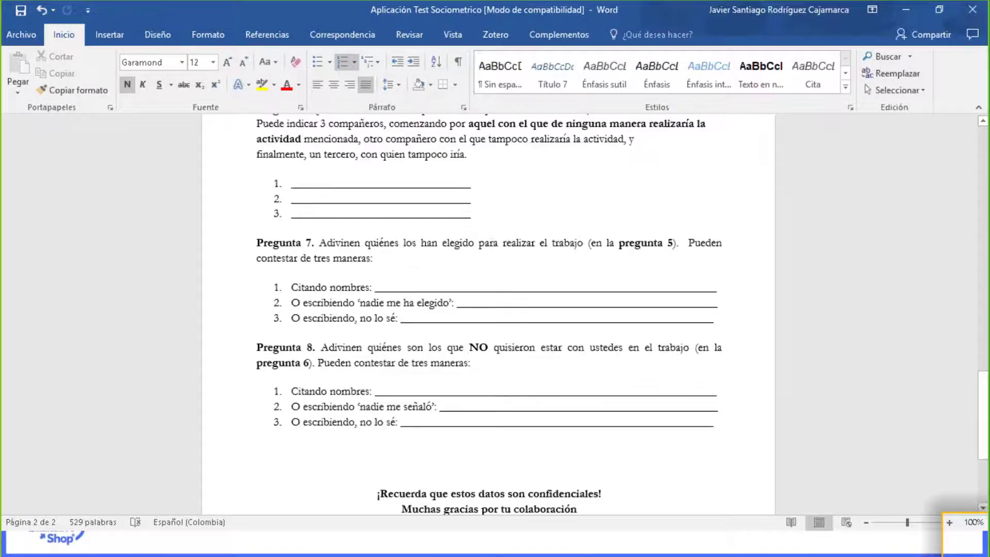
scroll(488, 309, down, 4)
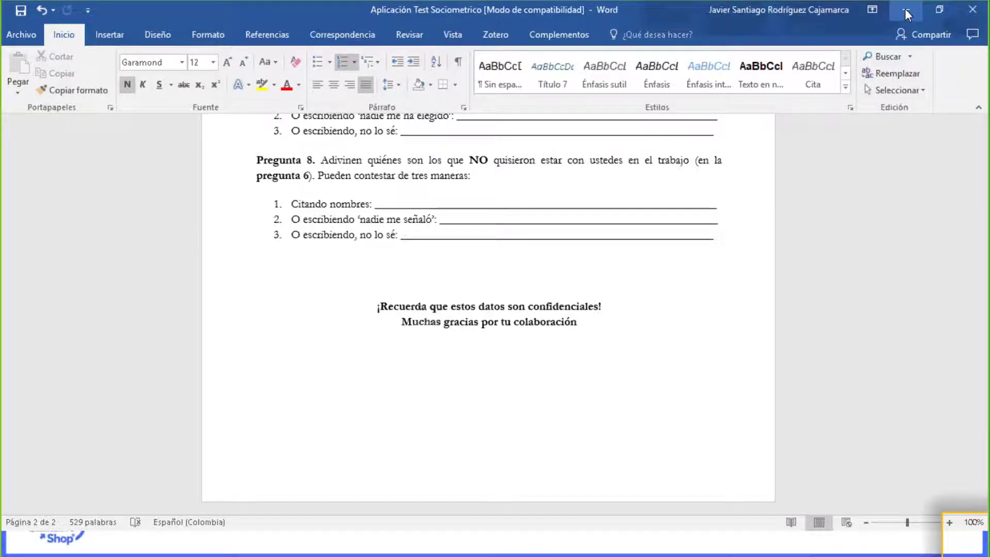
- Switch to the NCapture R Sociales y Sociogramas project in NVivo and open the SocLab dataset from the Sociograma Laboral folder
key(alt+Tab)
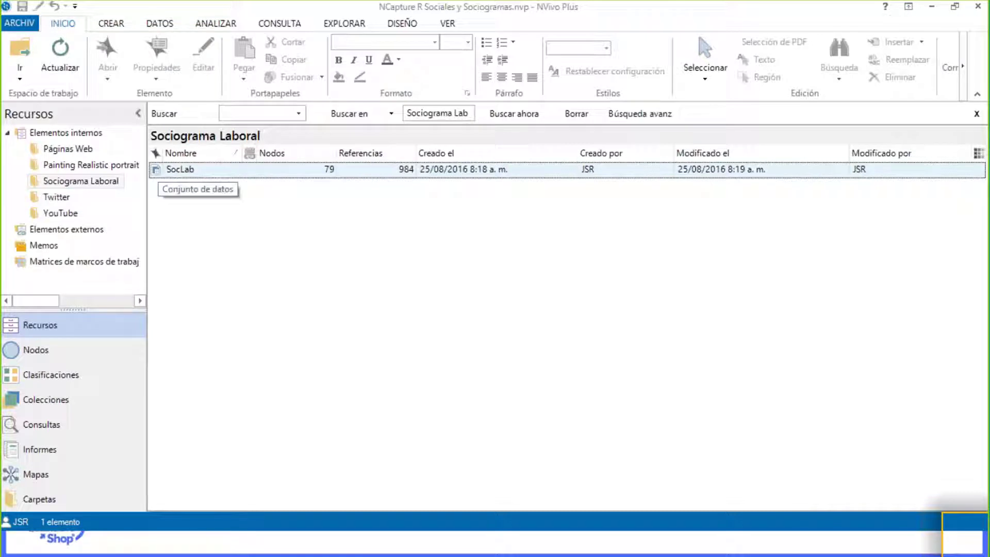
click(180, 169)
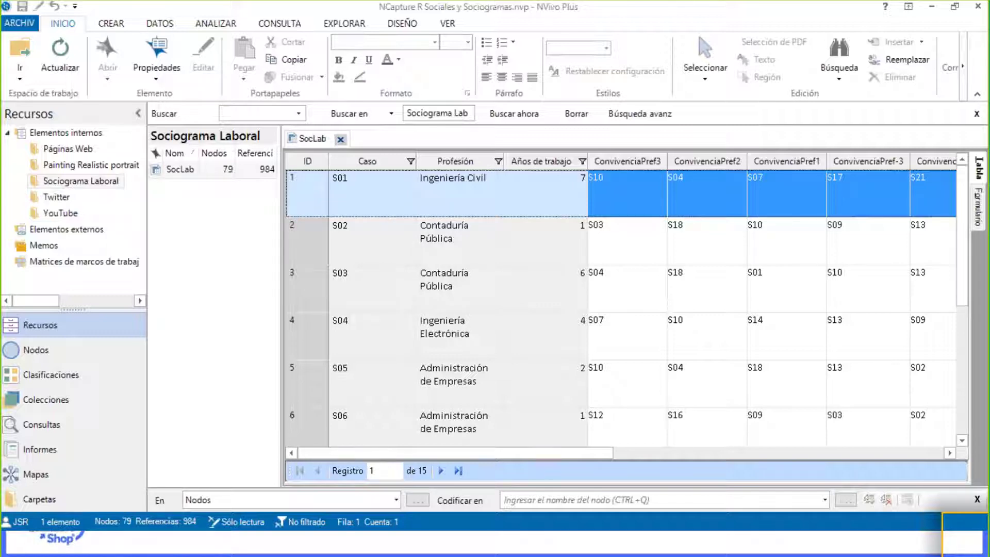
- Switch to the Test SociométricoSS workbook in Excel
key(alt+Tab)
key(alt+Tab)
key(alt+Tab)
key(alt+Tab)
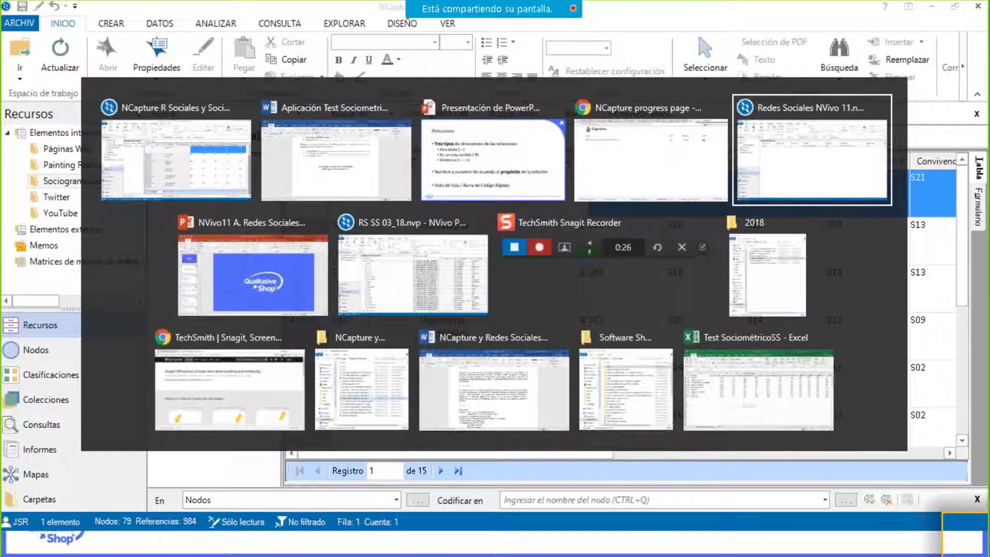
key(alt+Tab)
key(alt+Tab)
key(alt+Tab)
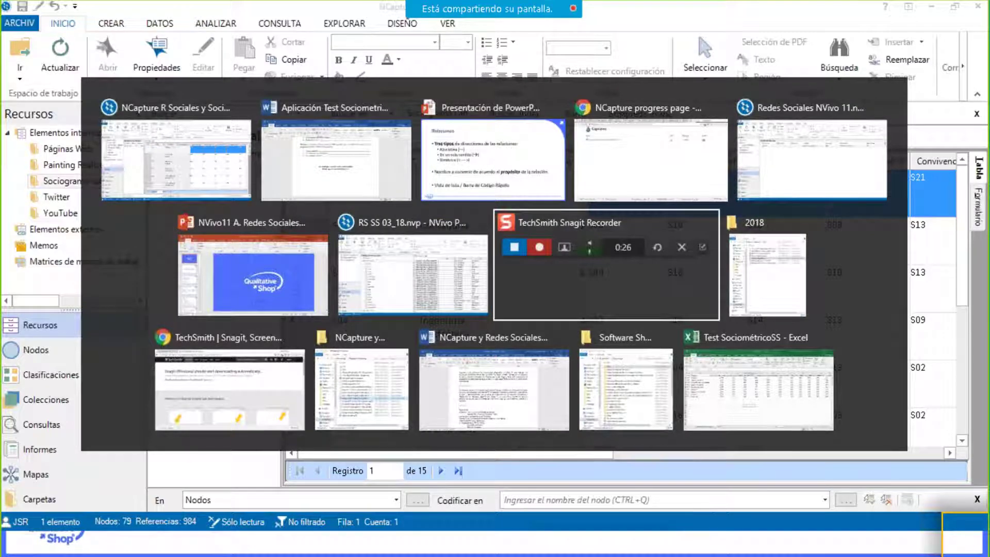
key(alt+Tab)
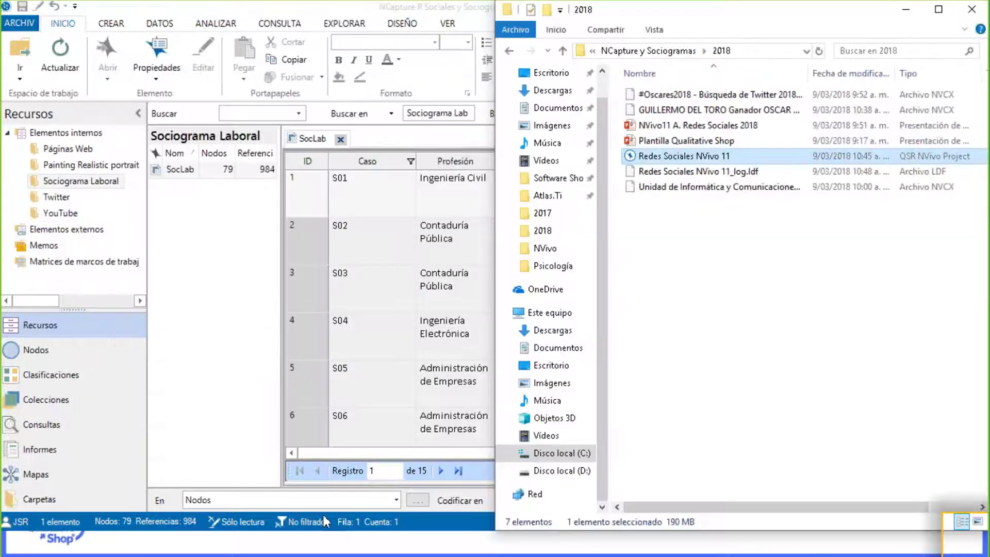
click(563, 51)
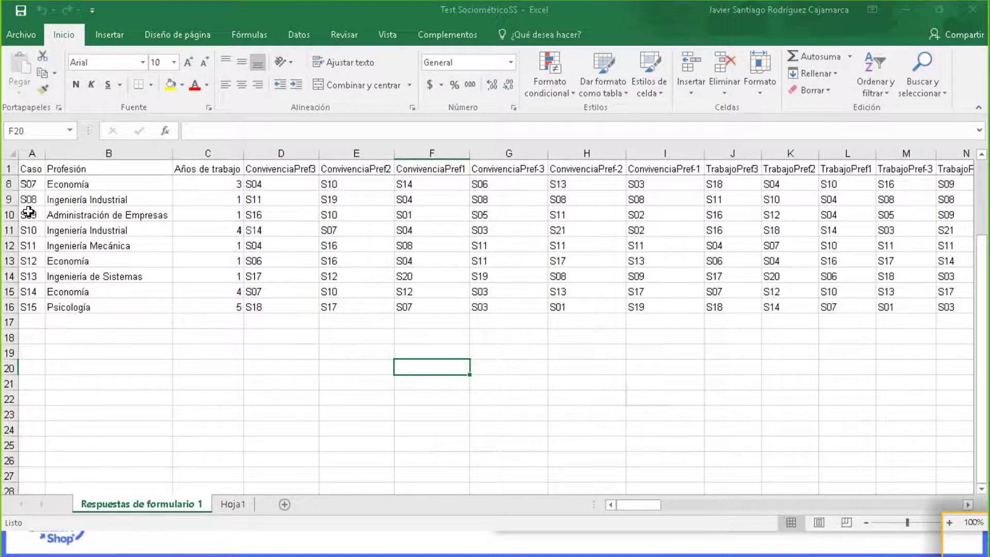
- Highlight the respondents' entries in the Caso, Profesión and Años de trabajo columns one after another to review them
drag(33, 185, 30, 306)
drag(32, 308, 32, 309)
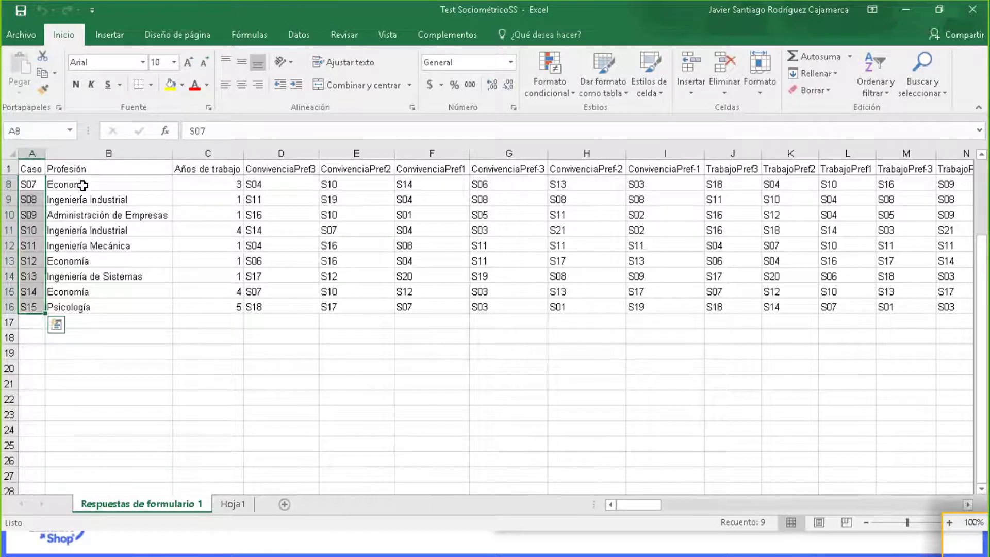
drag(83, 185, 94, 307)
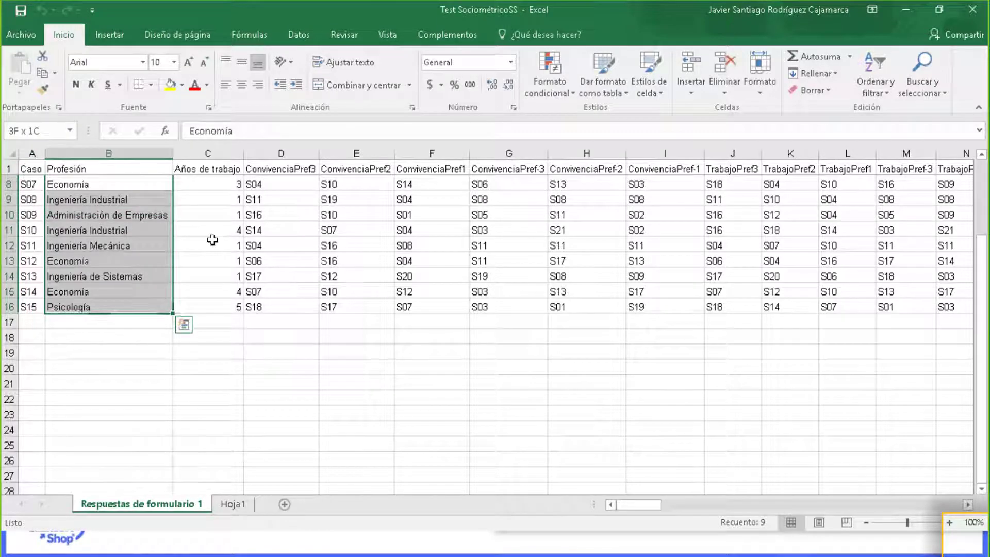
drag(220, 181, 244, 310)
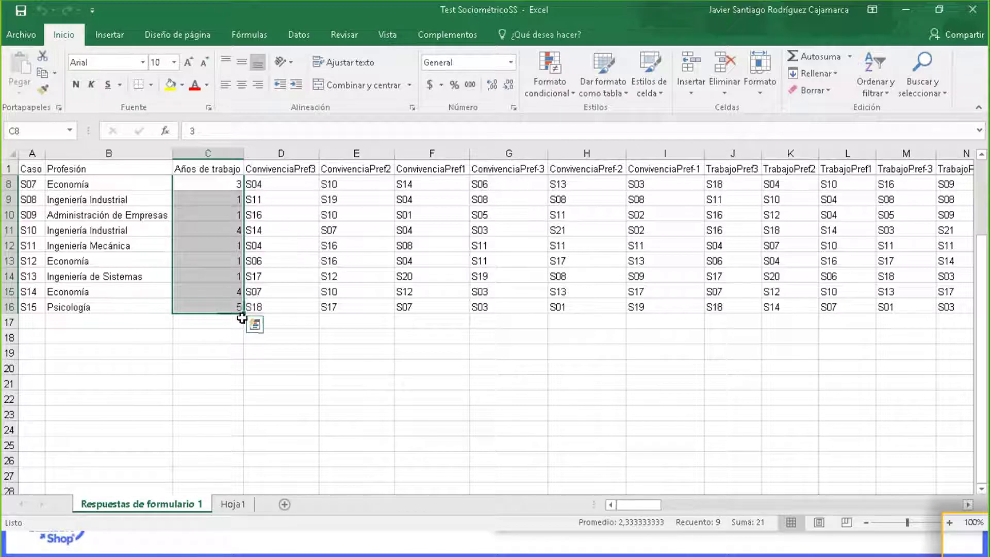
- Go through the ConvivenciaPref3 to ConvivenciaPref-2 headers and the first visible answers under ConvivenciaPref3
click(293, 168)
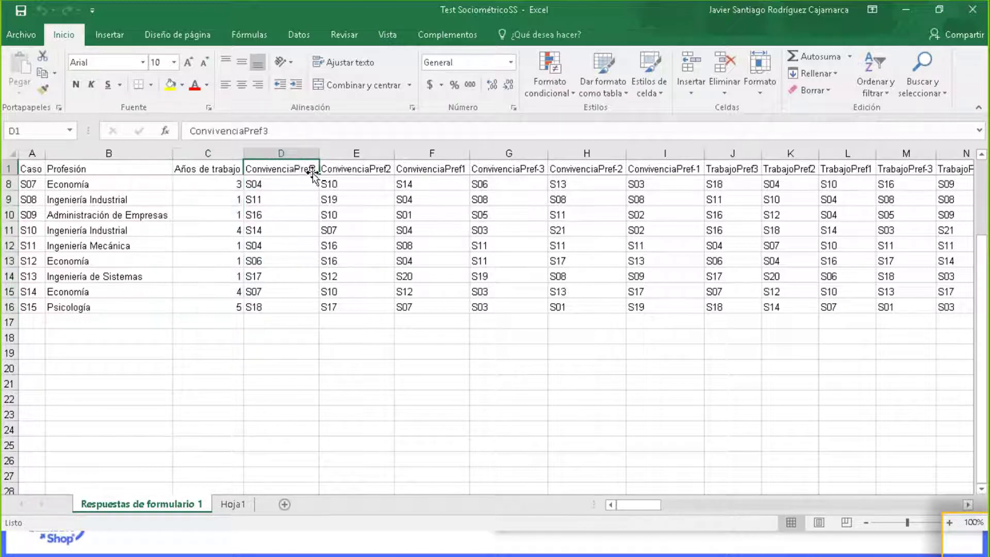
click(350, 169)
click(436, 169)
click(523, 170)
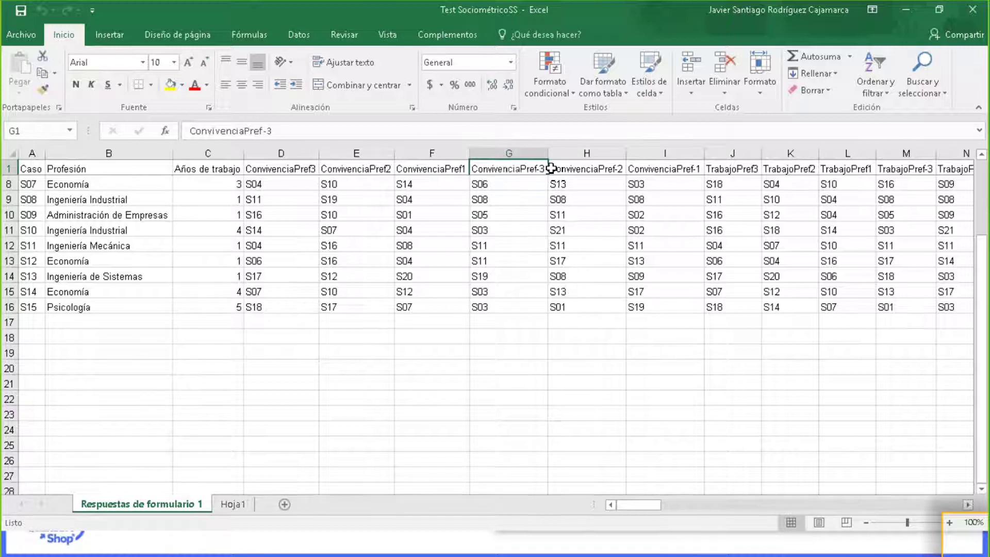
click(609, 171)
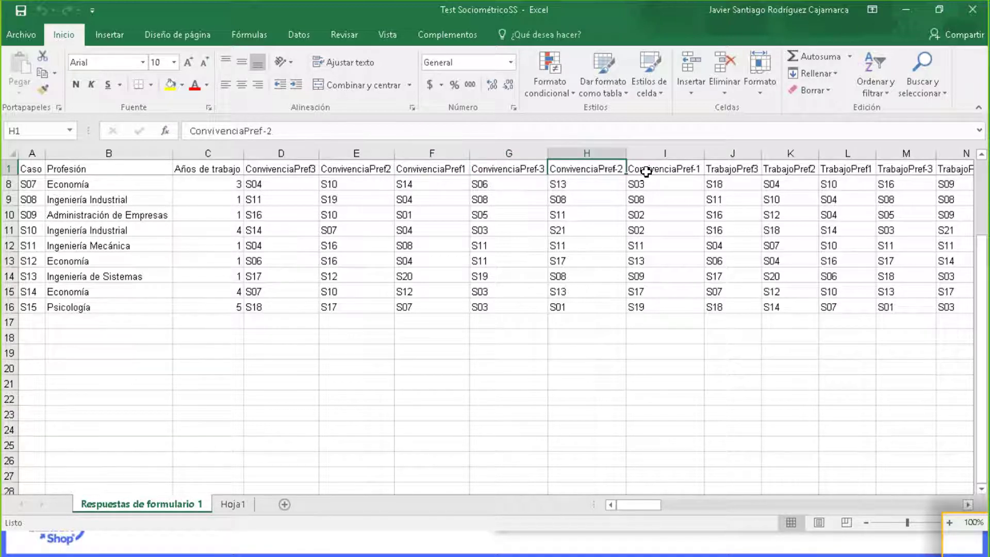
click(257, 185)
click(275, 201)
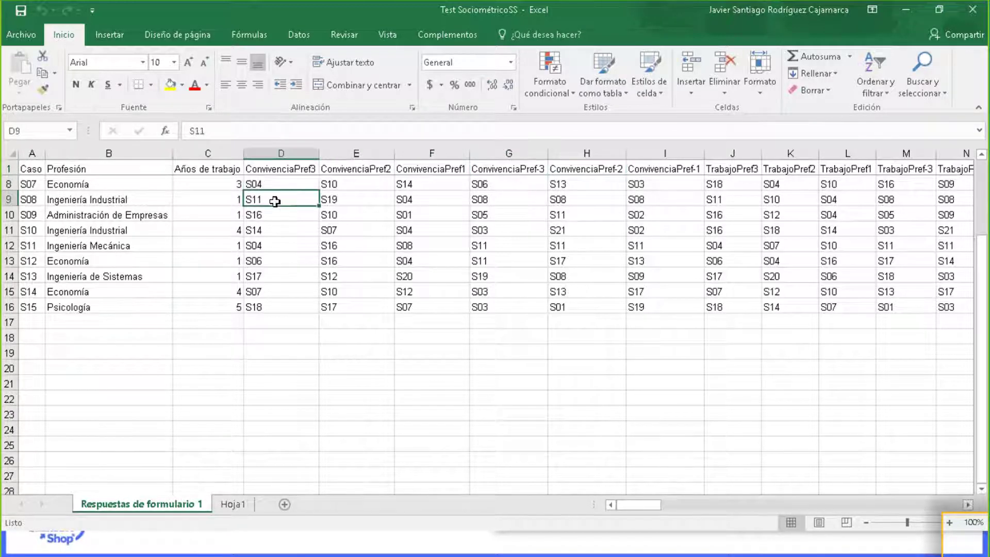
click(275, 215)
click(274, 232)
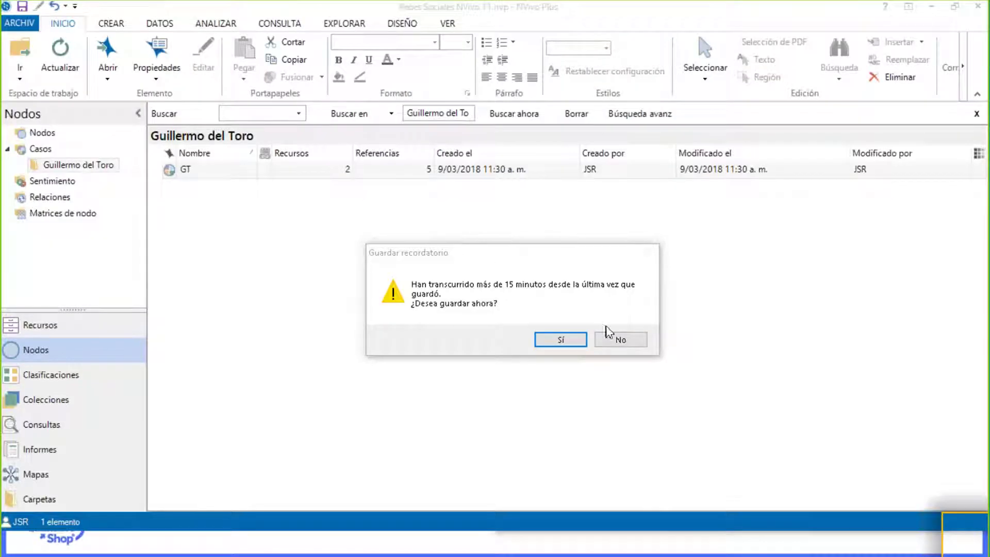
- Save the Redes Sociales NVivo 11 project, and close the Test SociométricoSS workbook
click(580, 340)
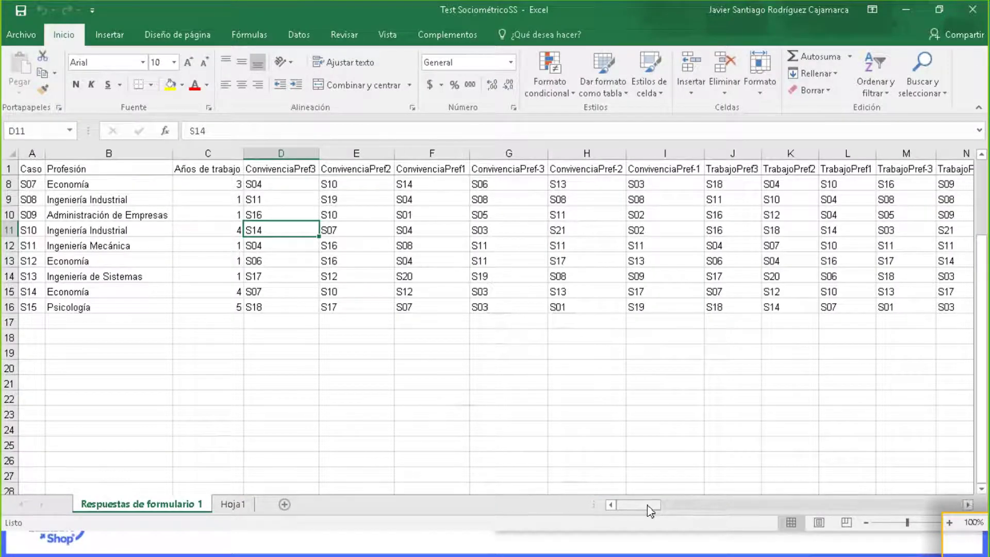
drag(651, 510, 626, 509)
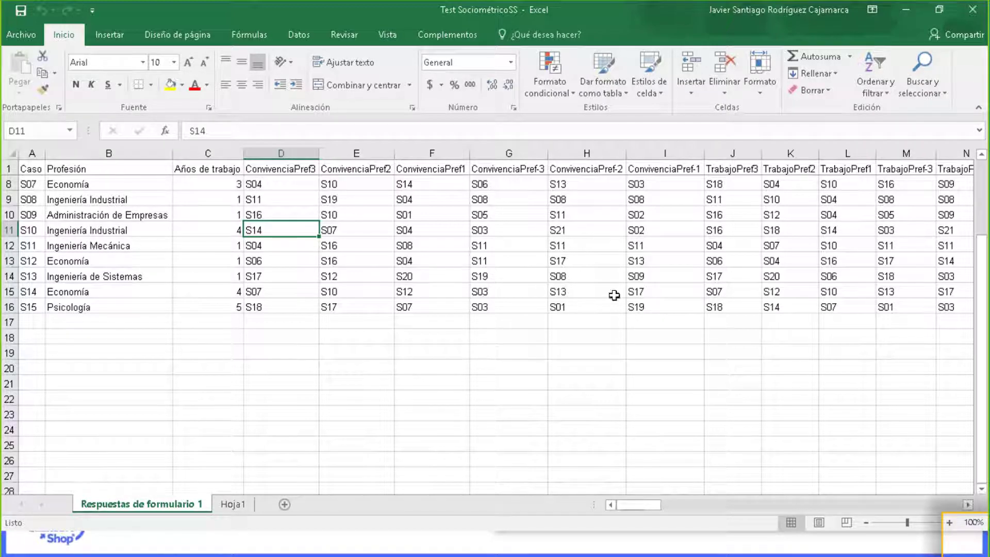
click(973, 9)
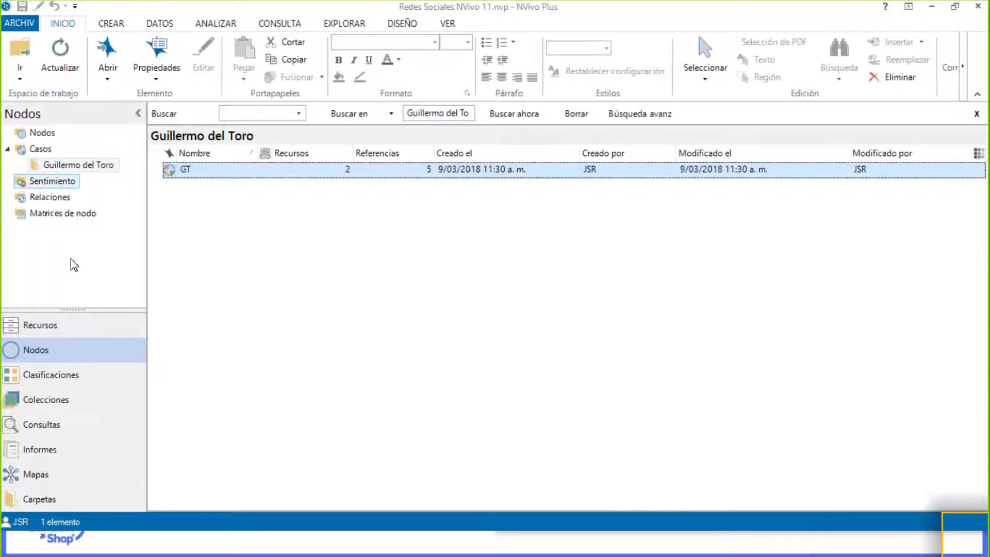
- Switch to the NCapture R Sociales y Sociogramas project and review the Caso, Profesión and Años de trabajo columns of the SocLab dataset
key(alt+Tab)
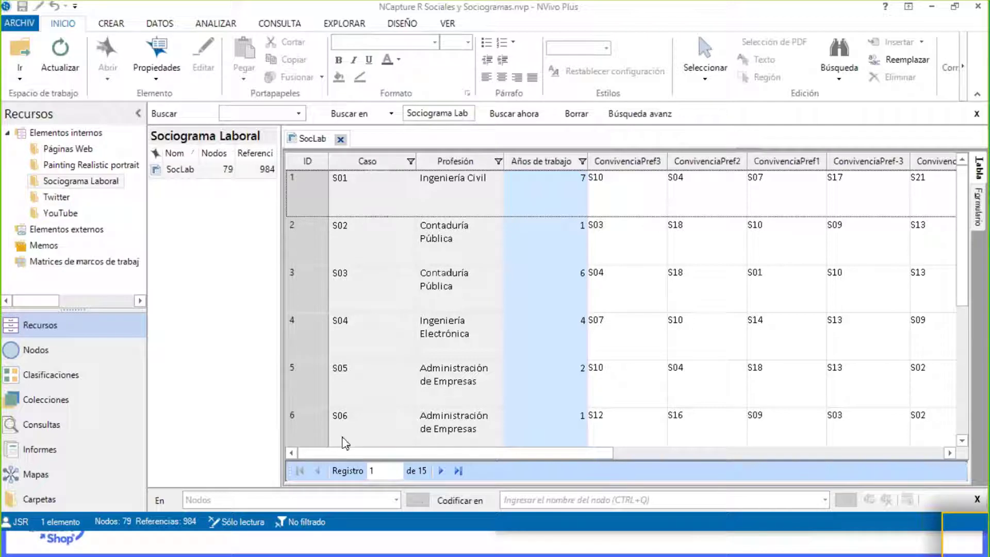
click(369, 385)
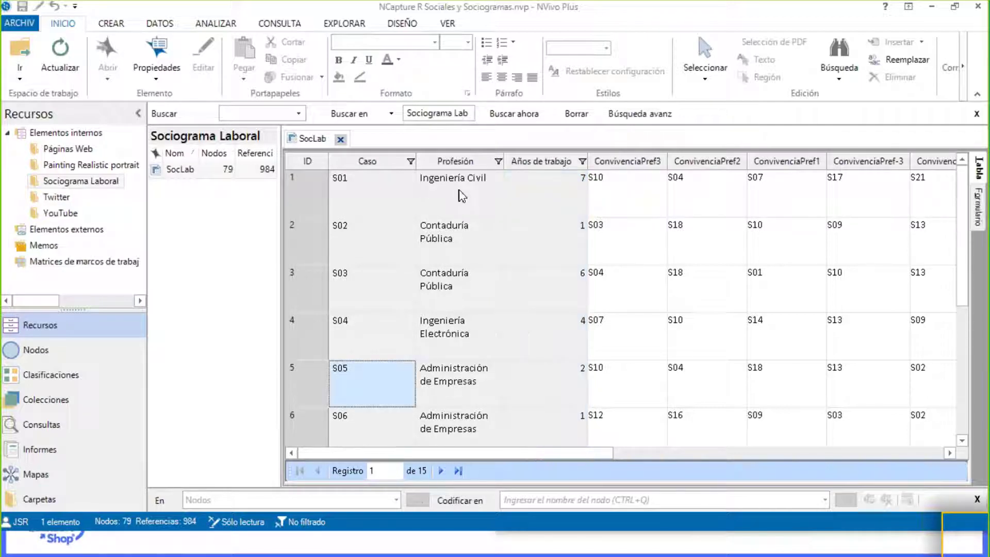
scroll(461, 195, down, 1)
click(461, 195)
click(554, 196)
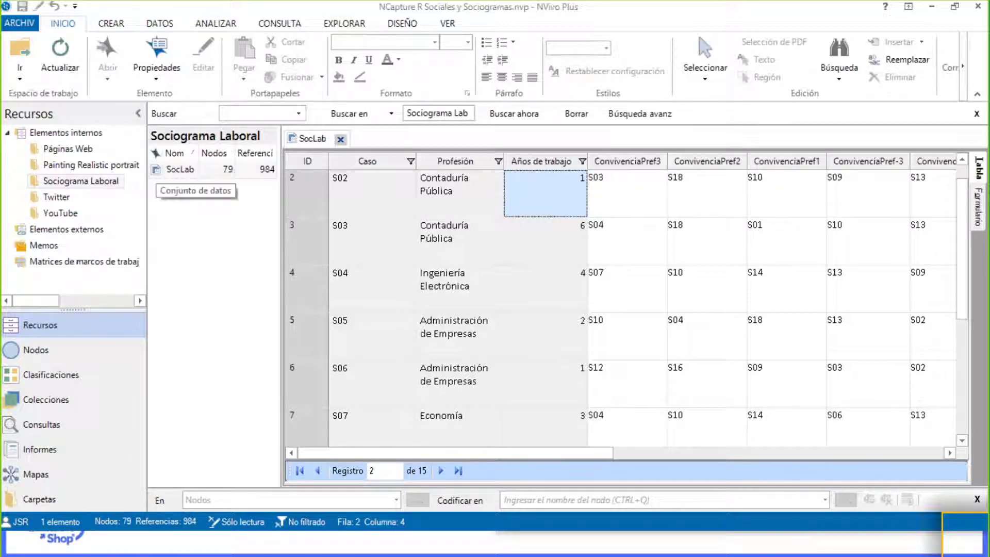
- Start automatic coding of the SocLab dataset by source style or structure, coding at nodes for each value in a column
right_click(156, 169)
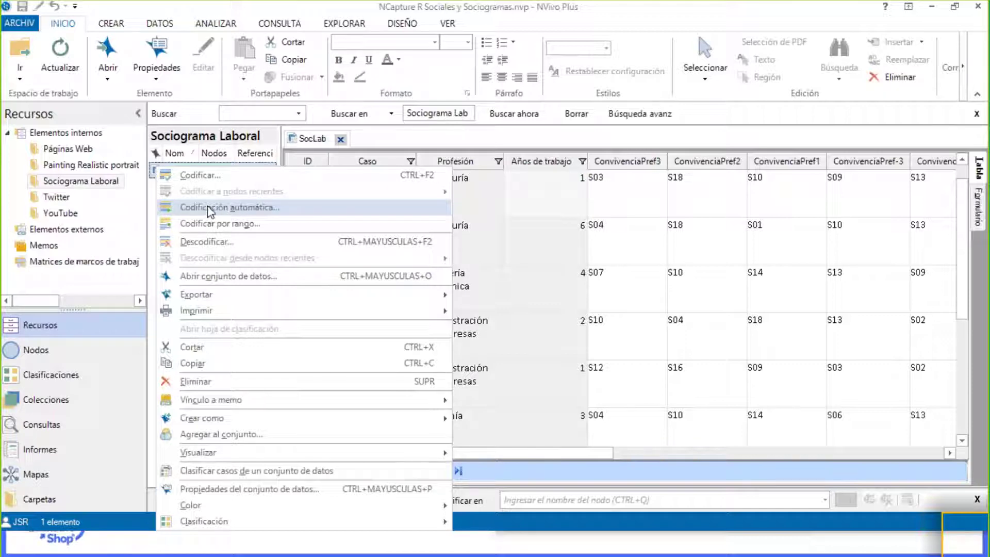
click(229, 207)
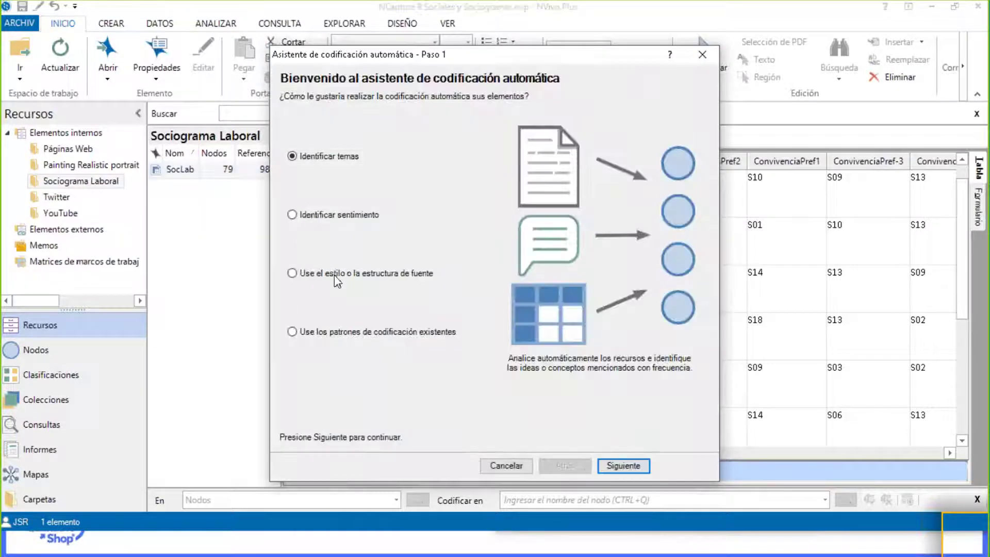
click(335, 277)
click(624, 465)
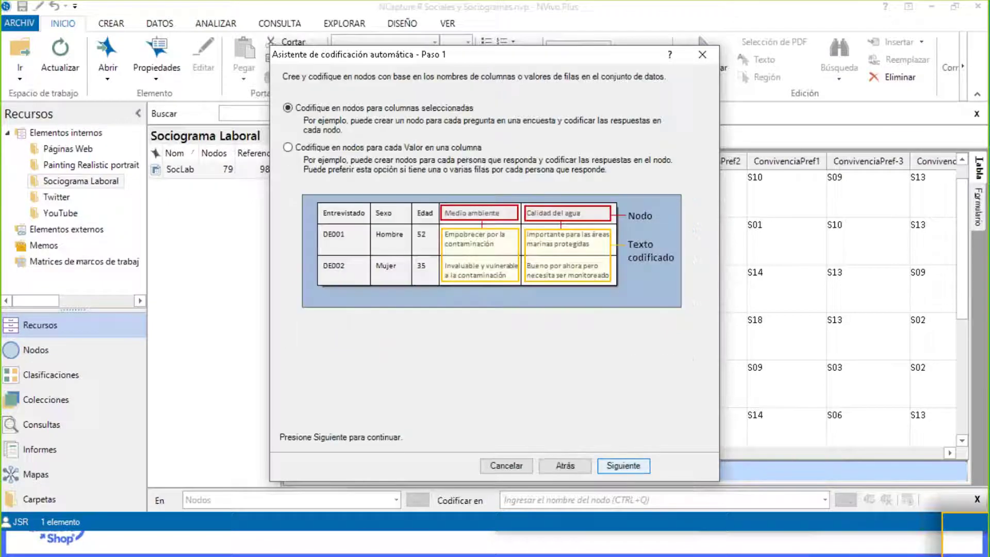
click(367, 149)
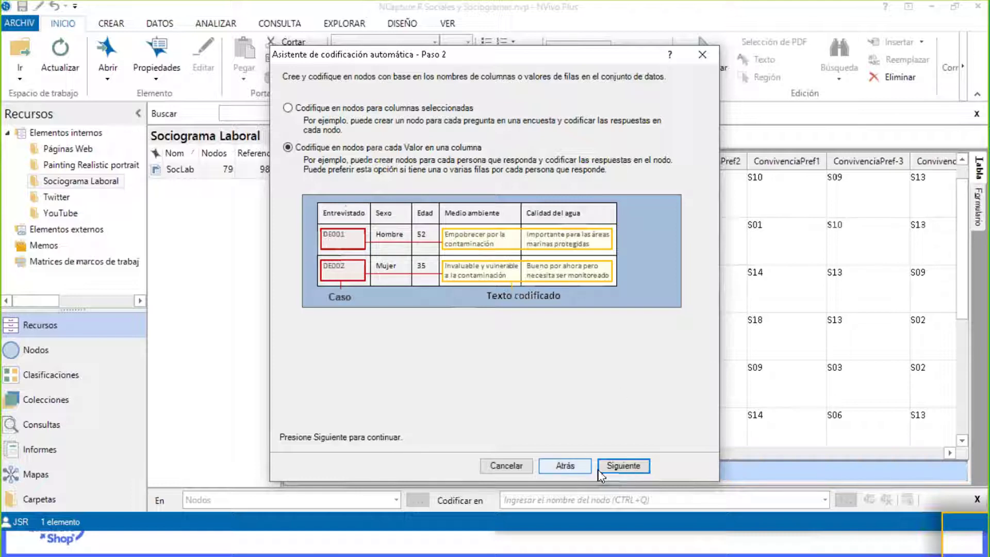
click(618, 469)
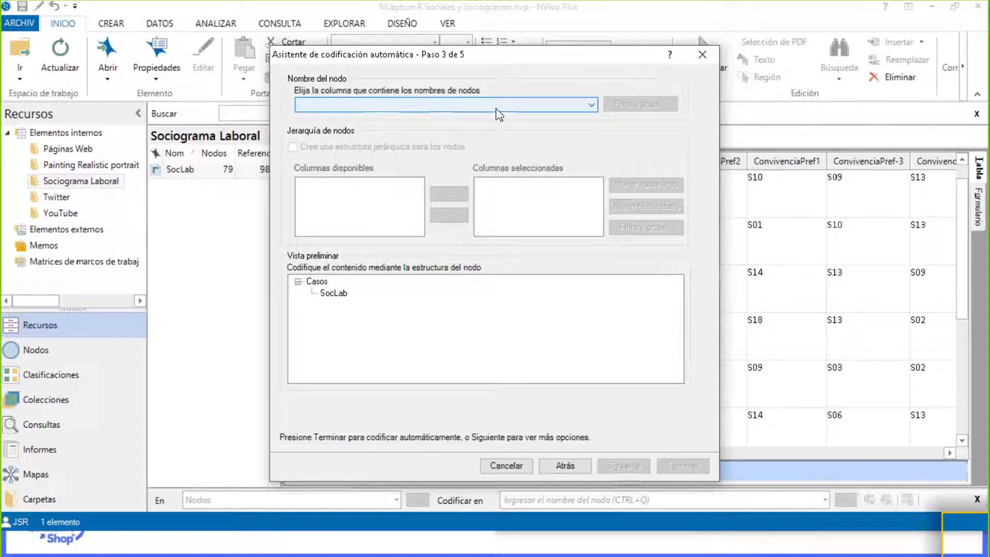
- Take the node names from the Caso column and create a hierarchical node structure grouped by Profesión
click(499, 106)
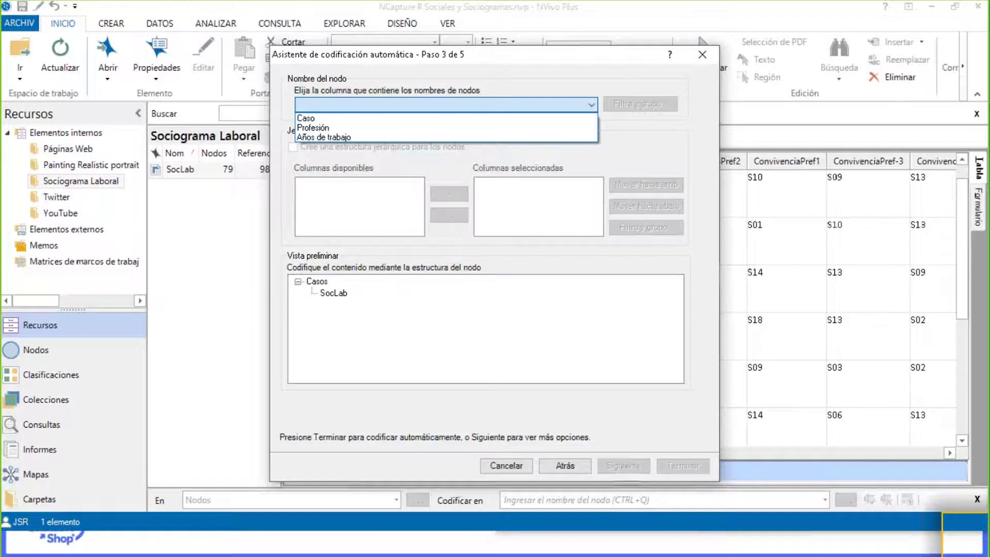
click(476, 118)
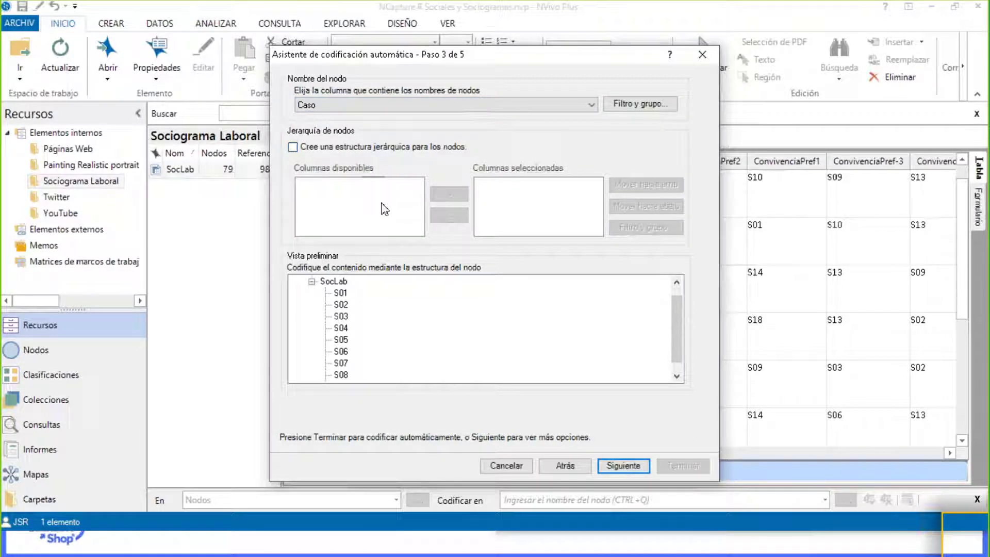
click(292, 146)
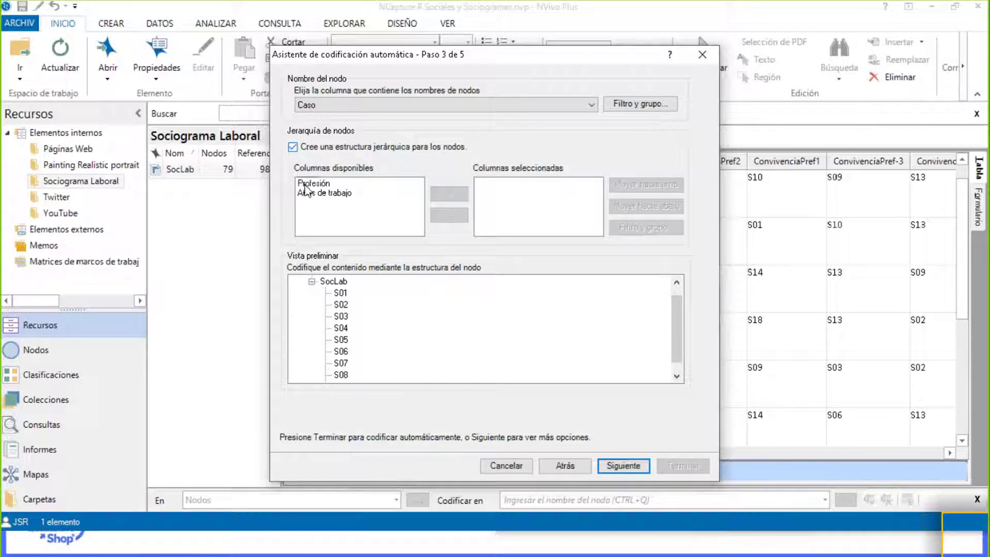
click(312, 183)
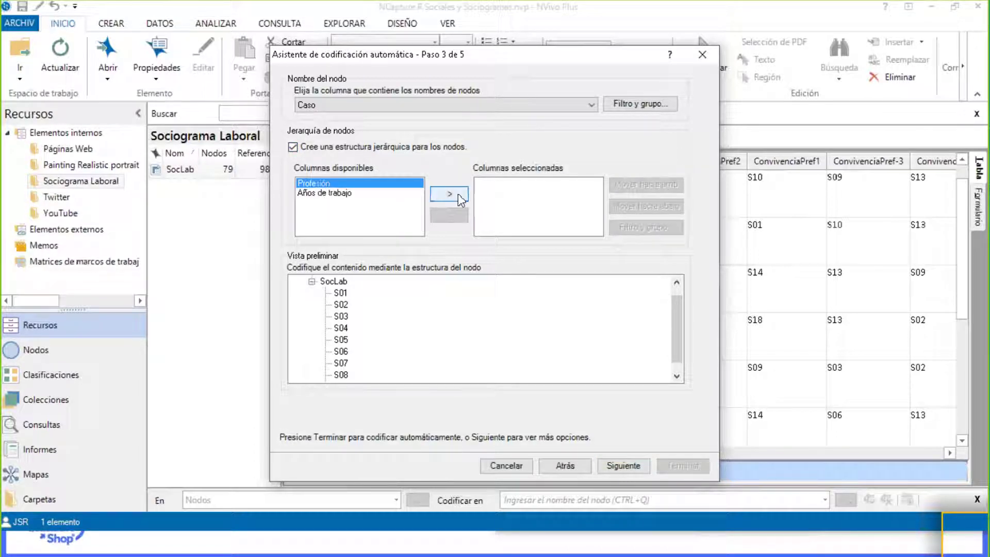
click(460, 196)
- Examine the node structure preview by expanding the professions from Administración de Empresas to Ingeniería Civil to see their cases
drag(675, 313, 658, 304)
click(325, 305)
click(325, 305)
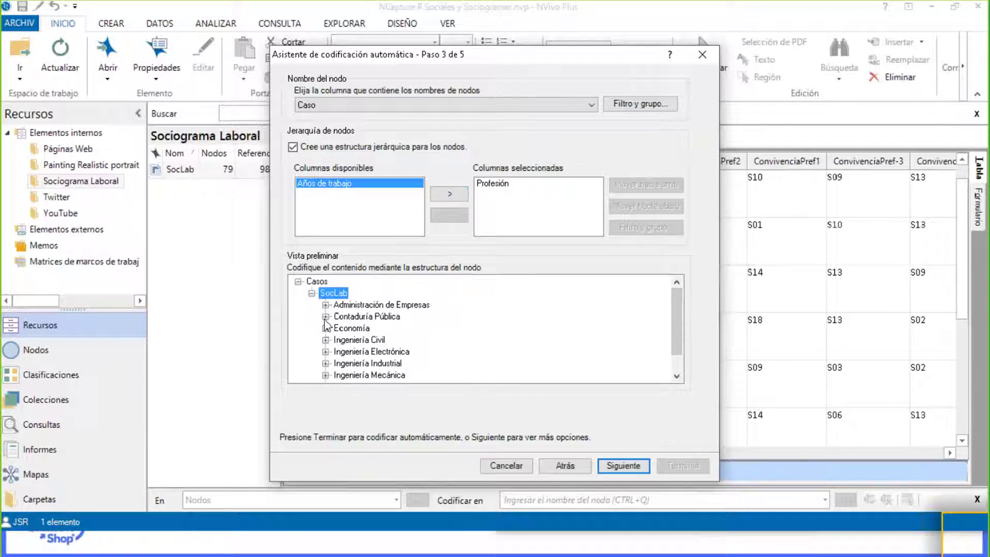
click(325, 316)
click(326, 316)
click(326, 305)
click(325, 305)
click(325, 328)
click(326, 328)
click(325, 340)
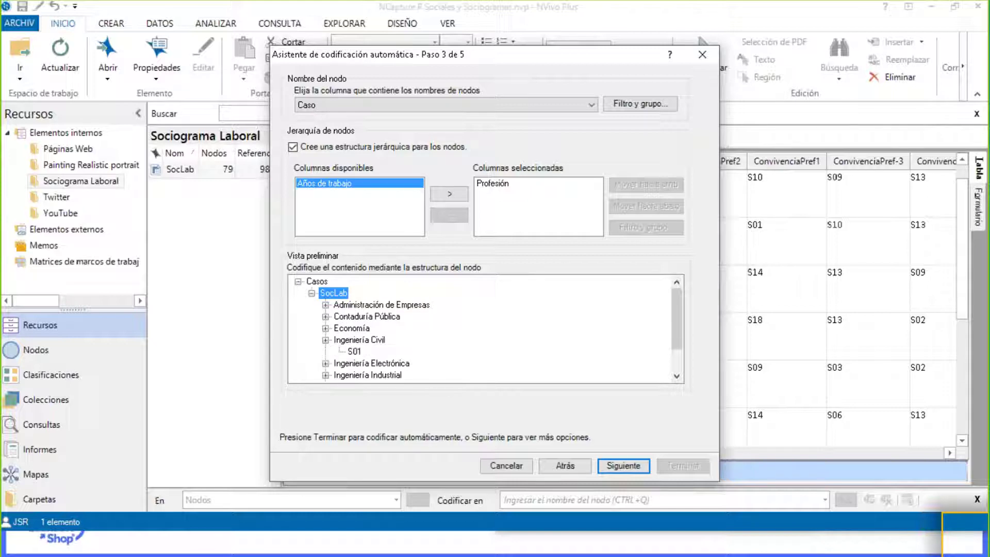
- Collapse the professions in the node preview, remove Profesión from the node hierarchy, and continue to the content columns
click(325, 363)
click(326, 363)
click(326, 340)
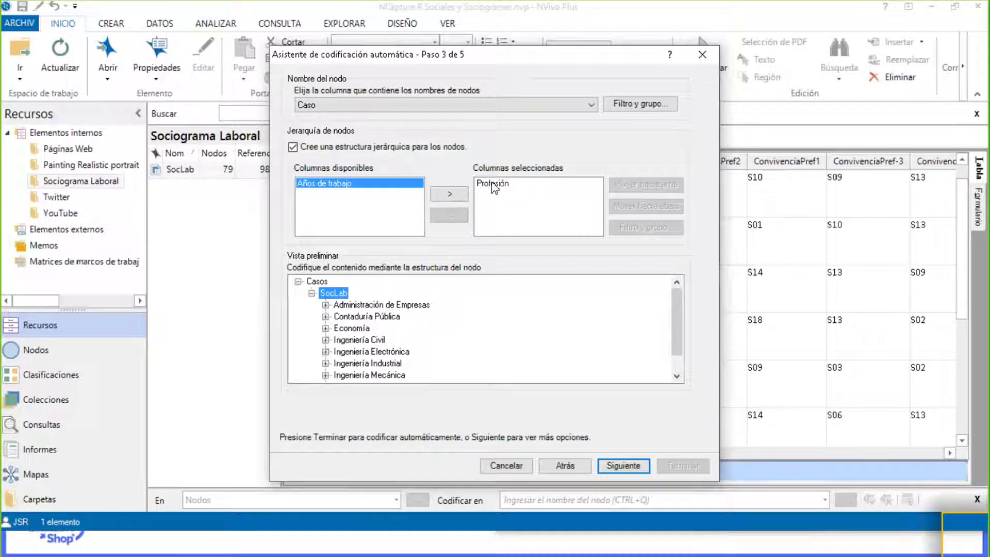
click(493, 185)
click(460, 217)
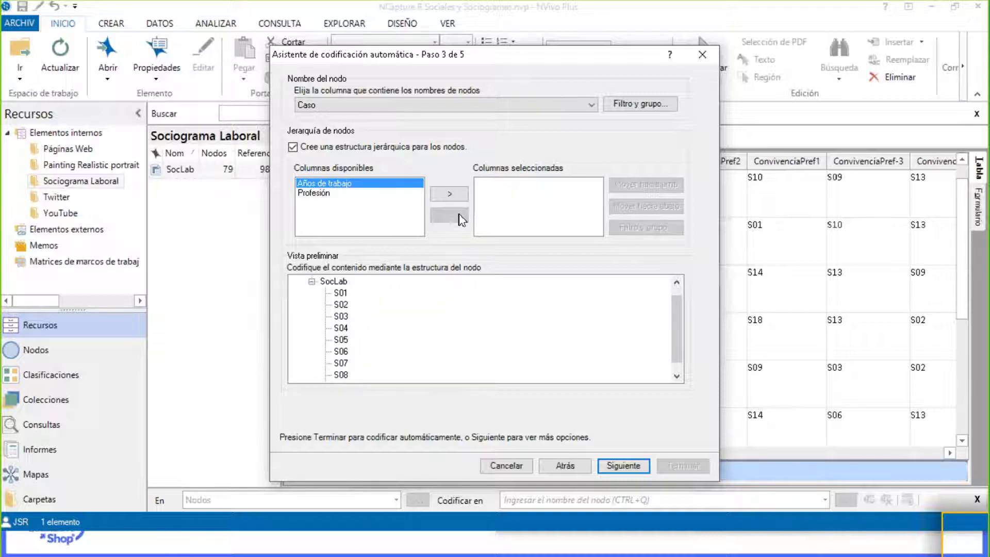
click(626, 466)
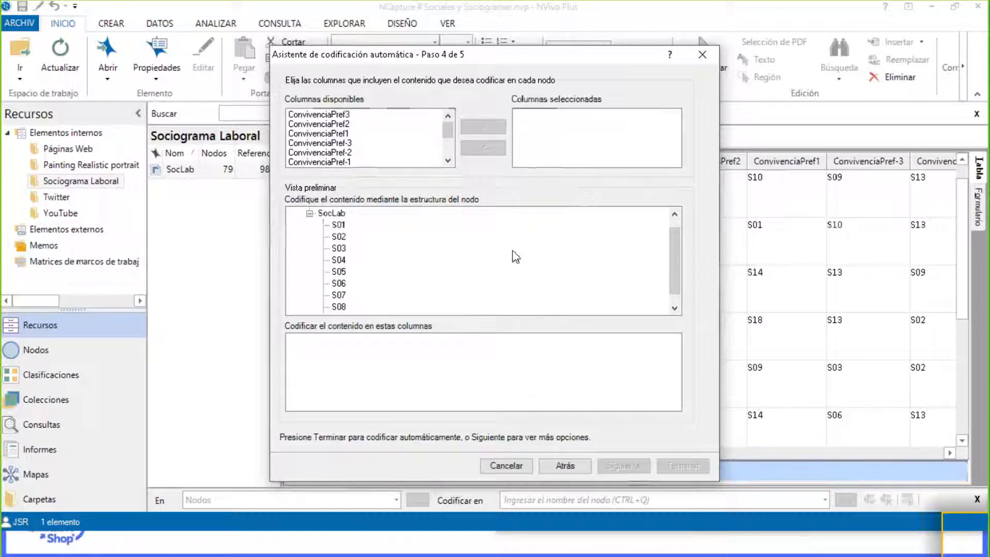
- Choose all columns from ConvivenciaPref3 to TrabajoPref-1 as the content to code, continue to the node location, and cancel the automatic coding
click(318, 117)
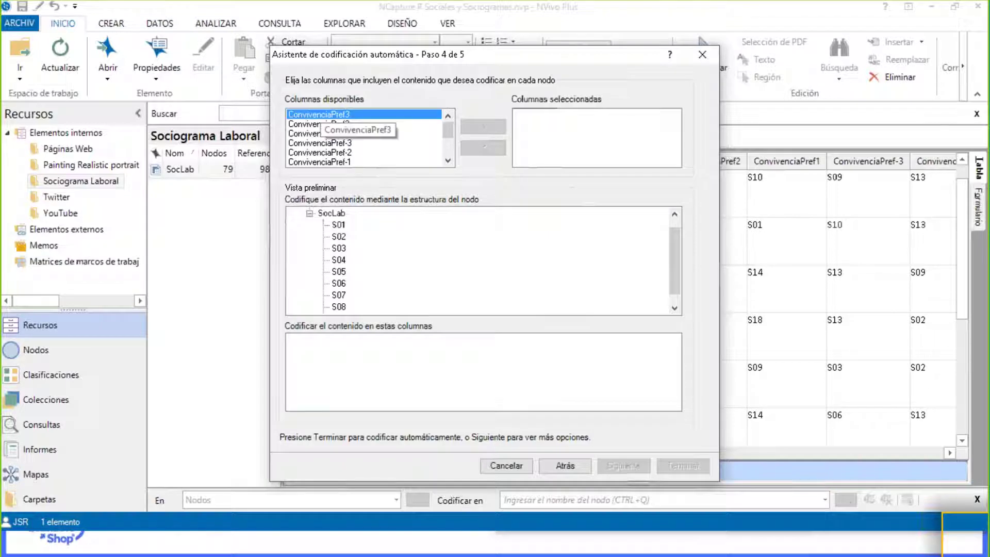
key(shift+Down)
key(shift+Down)
key(shift+Down)
key(shift+Down)
key(shift+Down)
key(shift+Down)
key(shift+Down)
key(shift+Down)
key(shift+Down)
key(shift+Down)
key(shift+Down)
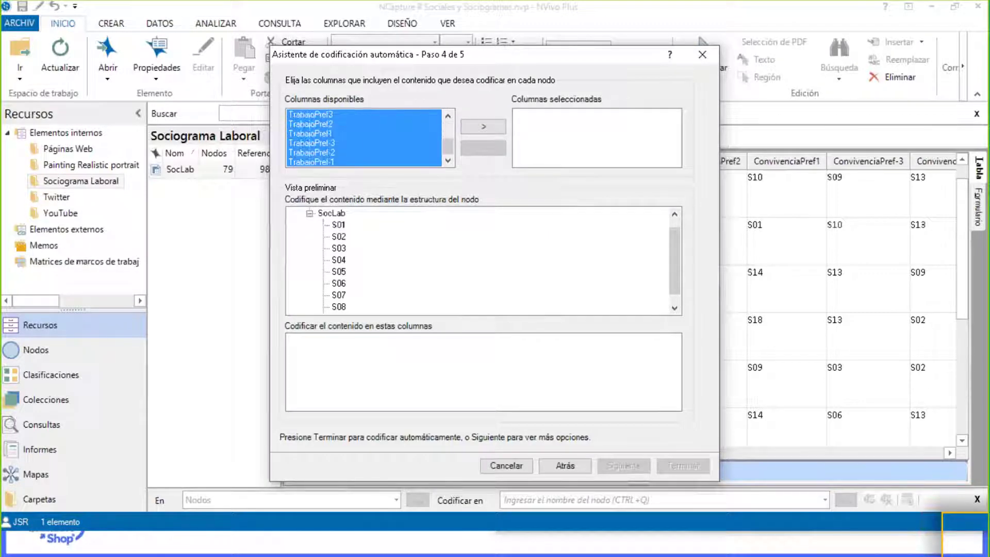
click(484, 126)
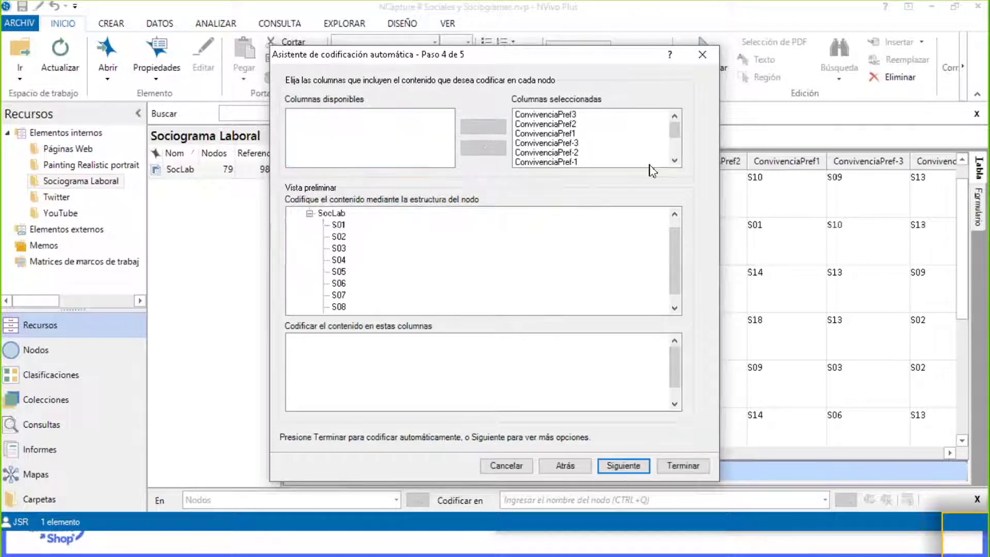
click(623, 466)
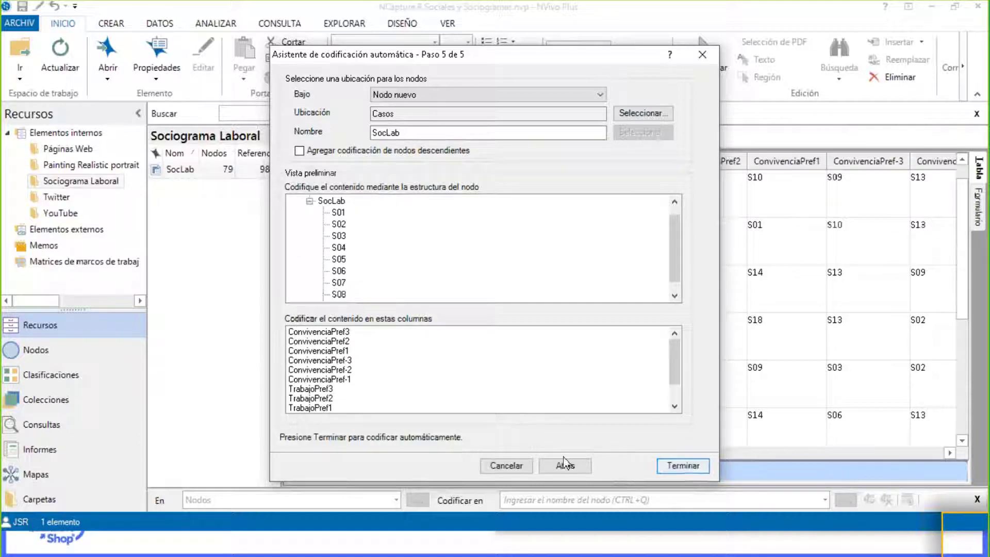
click(522, 468)
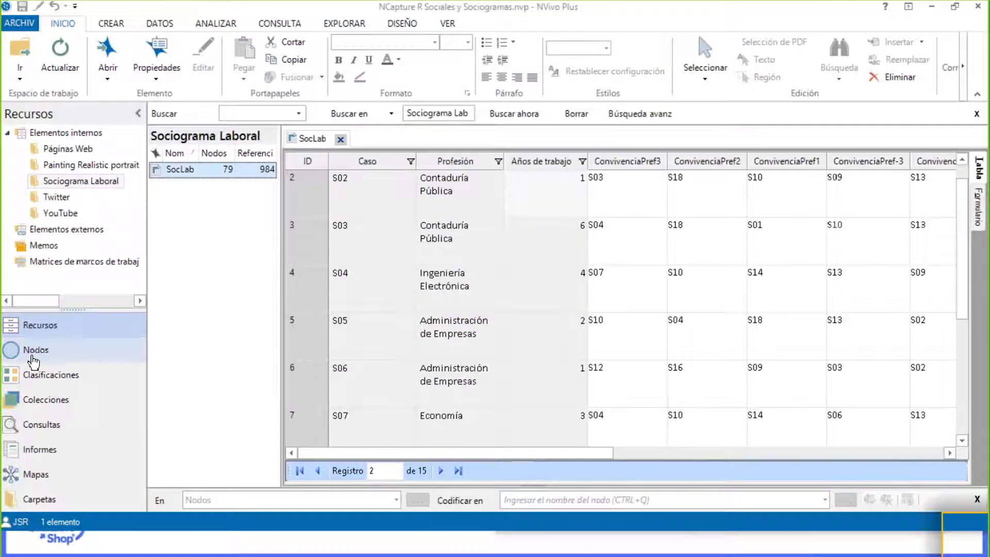
- Show the cases in the Test Sociométrico (Respuestas) folder with a wider list, and review the SocLab preference columns alongside them
click(10, 353)
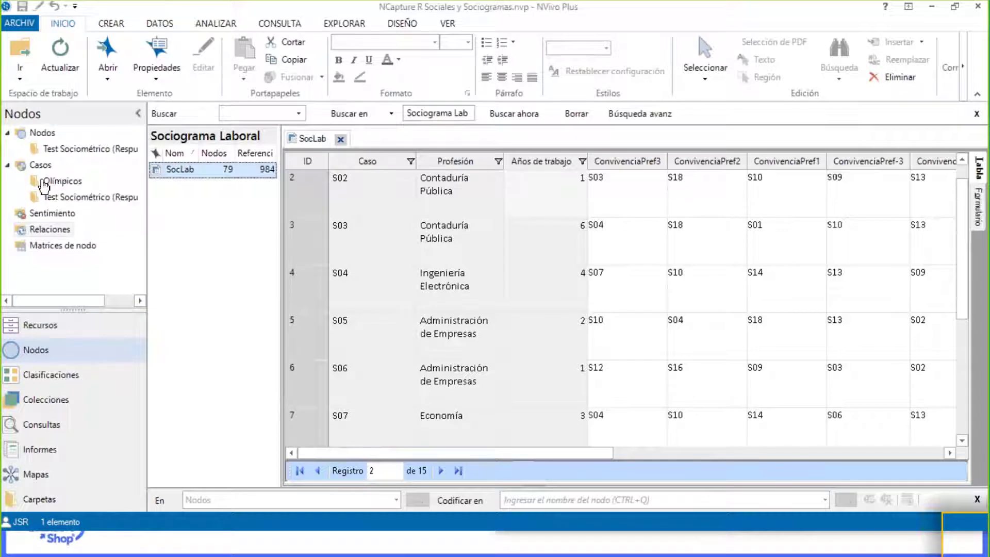
click(77, 197)
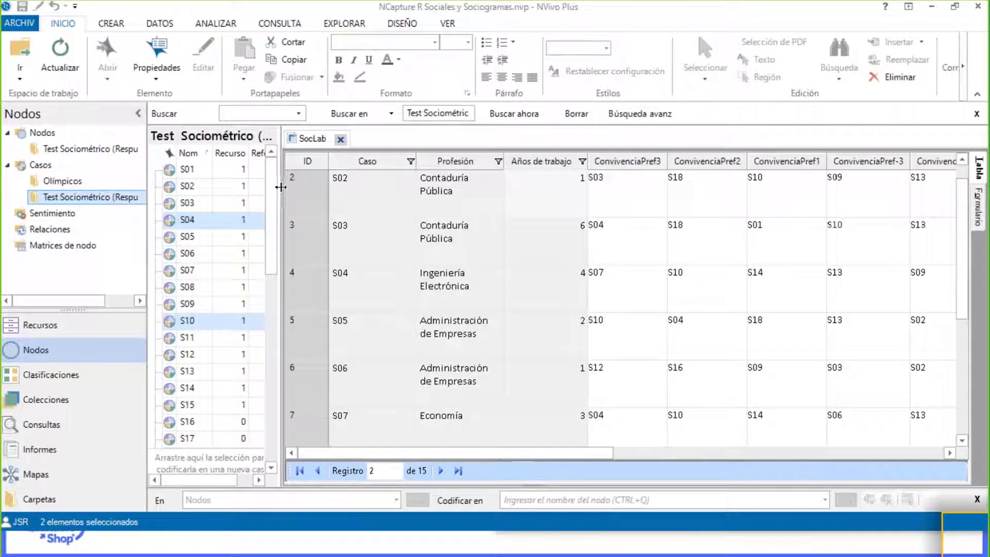
drag(329, 193, 349, 193)
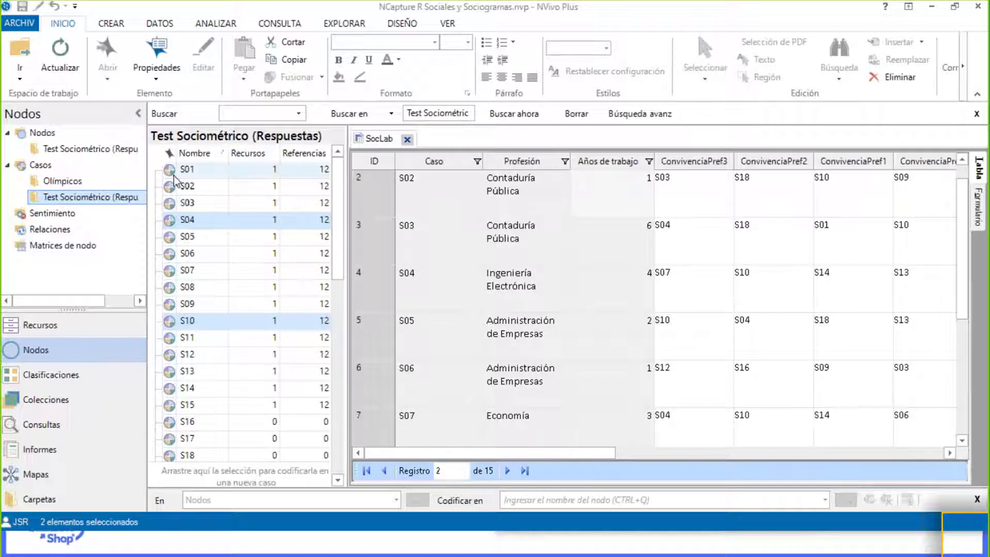
click(187, 169)
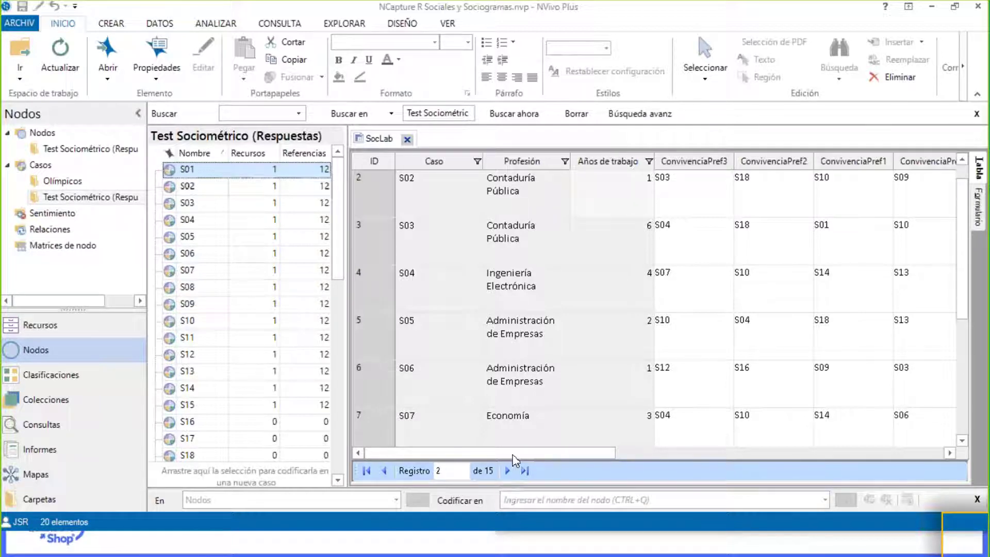
drag(608, 454, 718, 454)
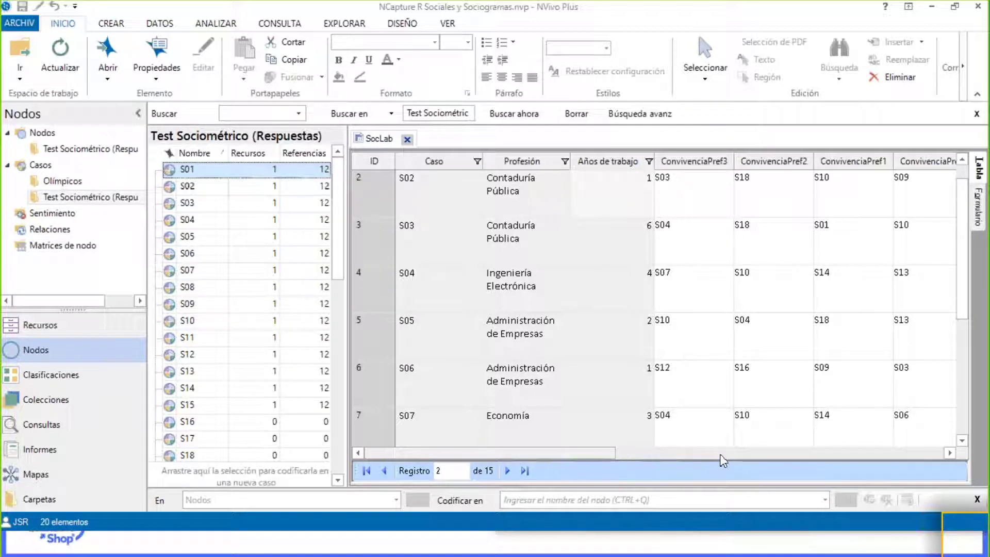
click(719, 454)
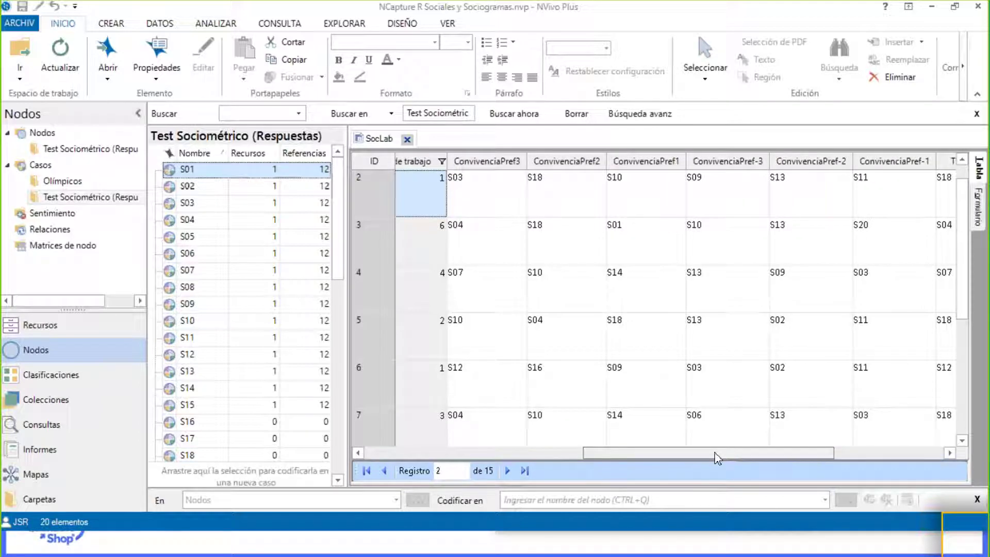
click(463, 454)
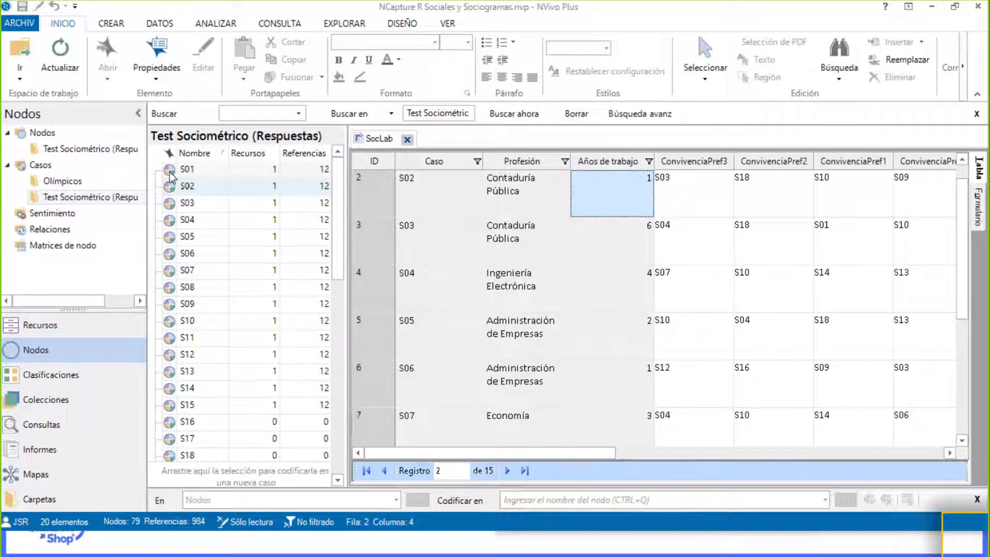
- Open case S01, examine its coded references and its responses in the dataset view, and close it
click(170, 172)
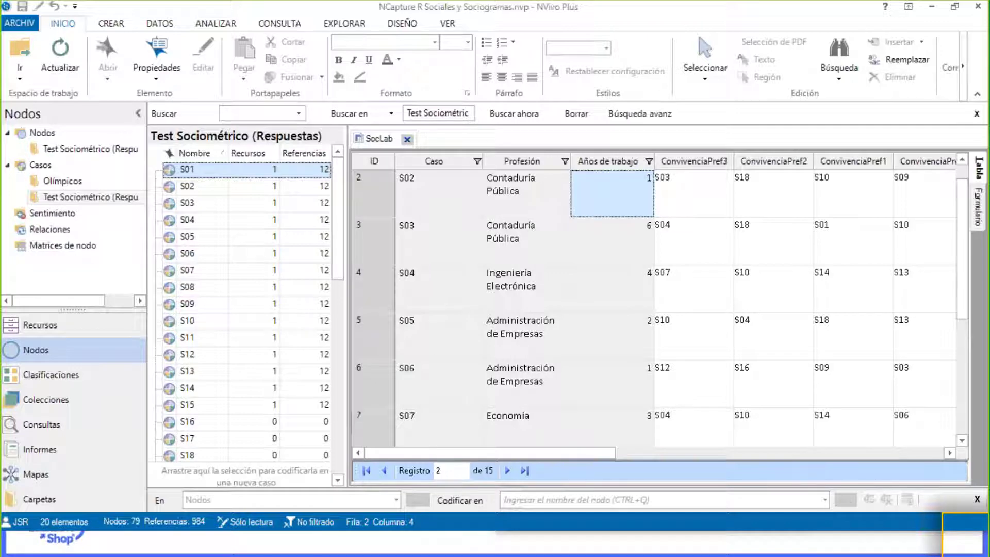
key(Return)
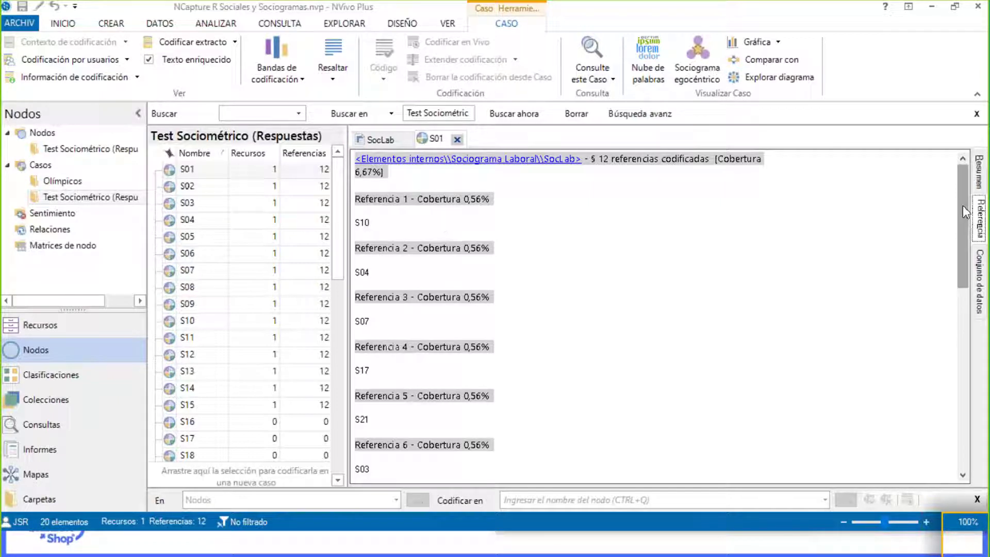
scroll(963, 205, down, 3)
scroll(981, 354, down, 6)
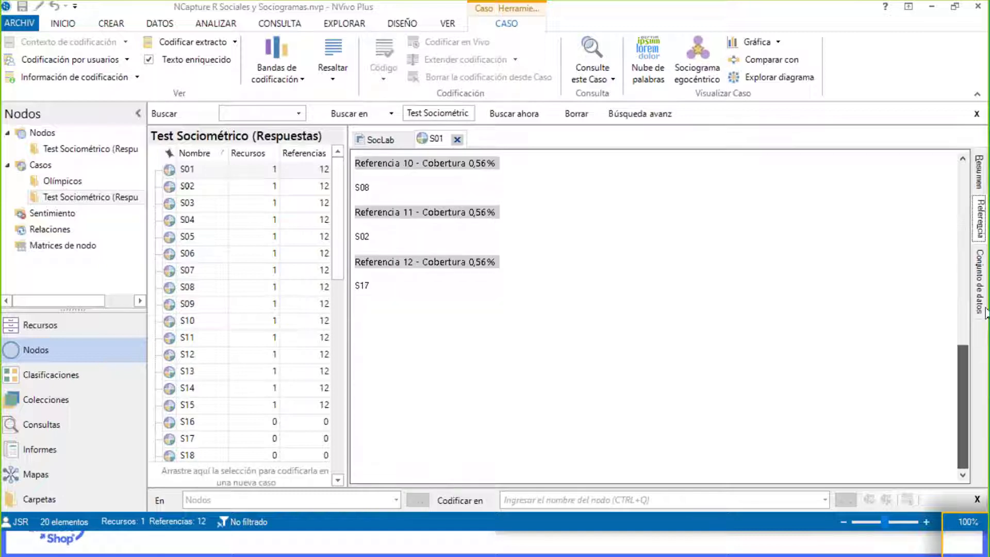
scroll(392, 216, up, 10)
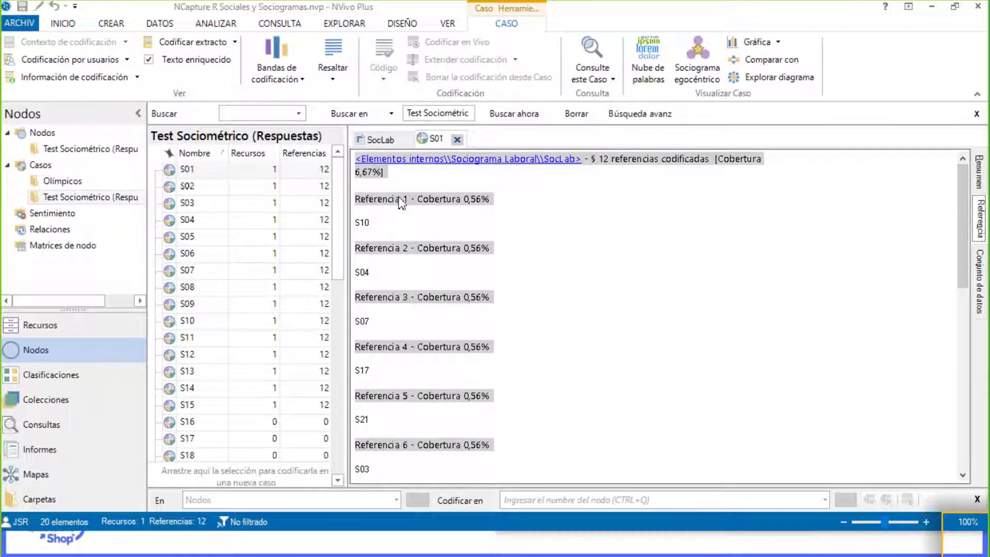
click(980, 283)
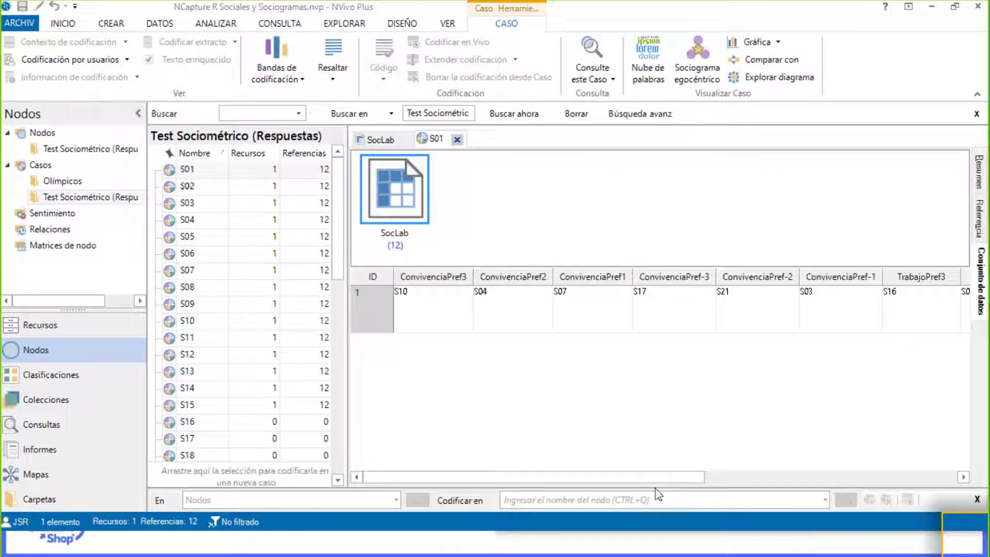
drag(906, 477, 576, 472)
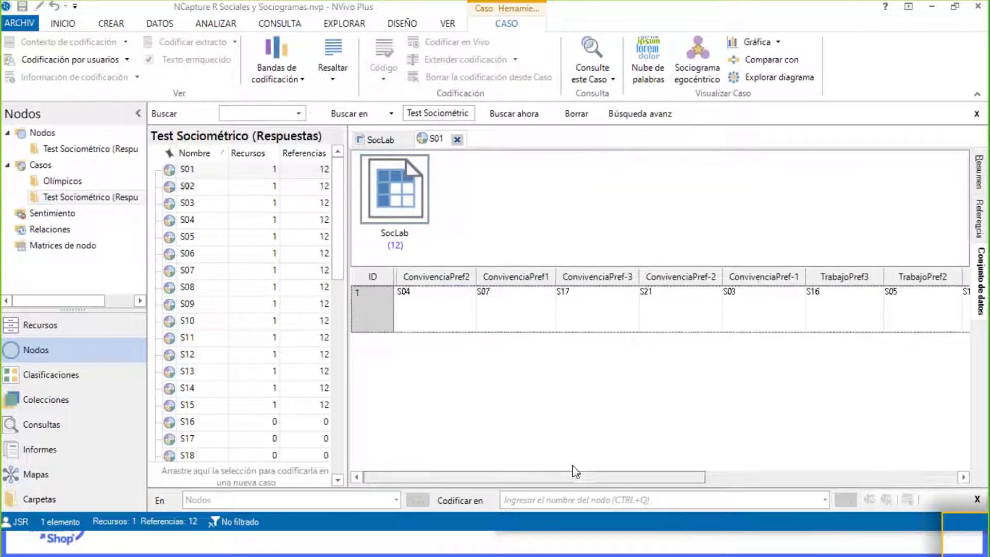
click(457, 139)
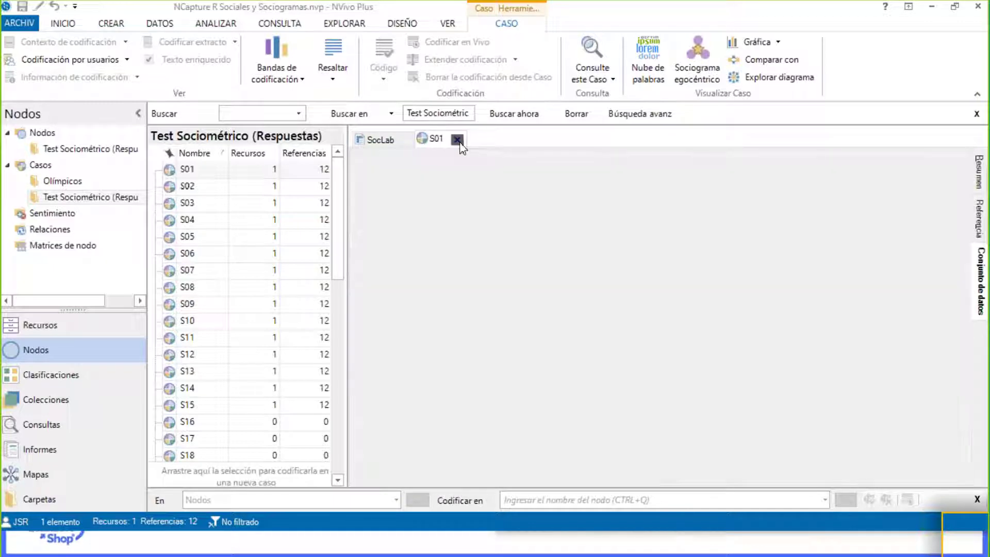
- Open the Encuestado case classification and examine the Profesión and Años de trabajo values for S01
click(25, 381)
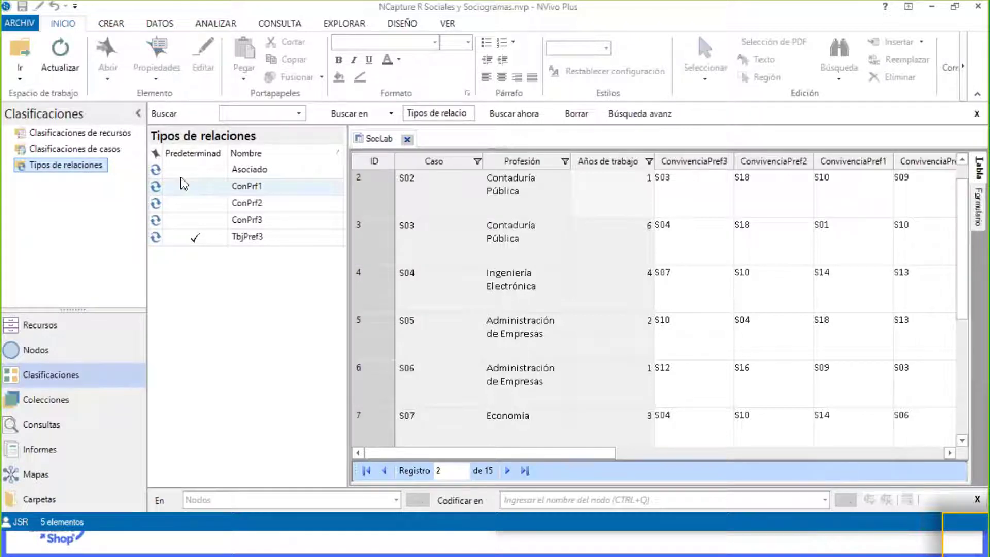
click(101, 147)
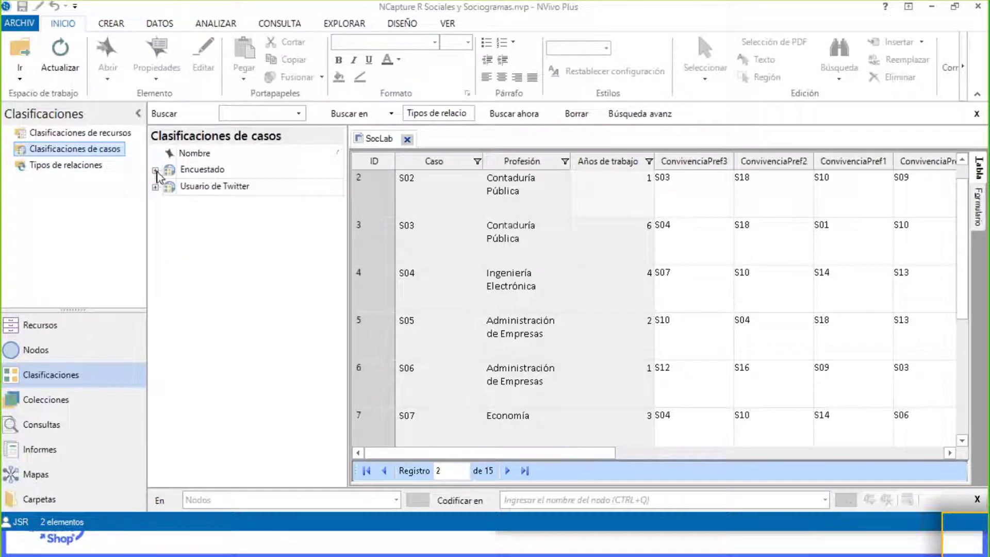
click(155, 171)
click(169, 173)
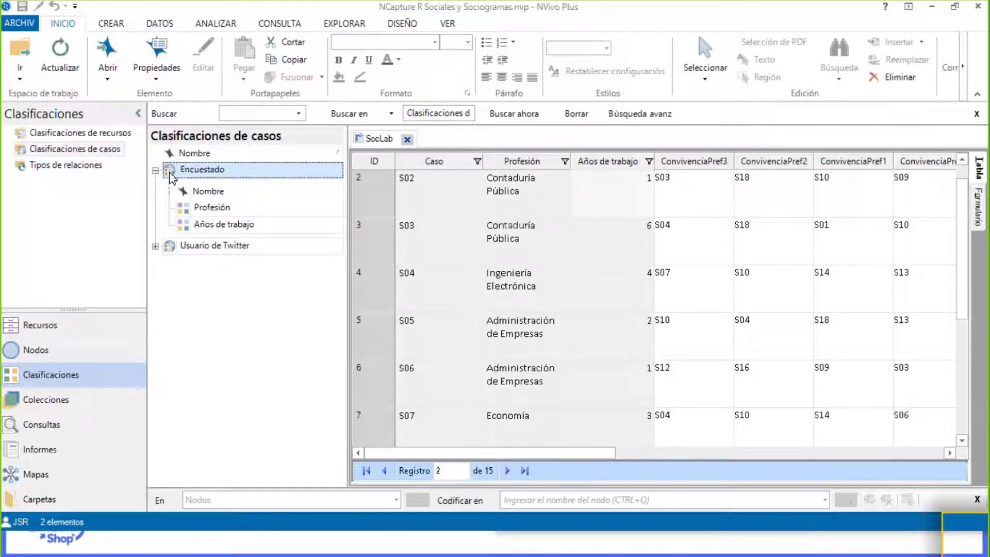
double_click(170, 174)
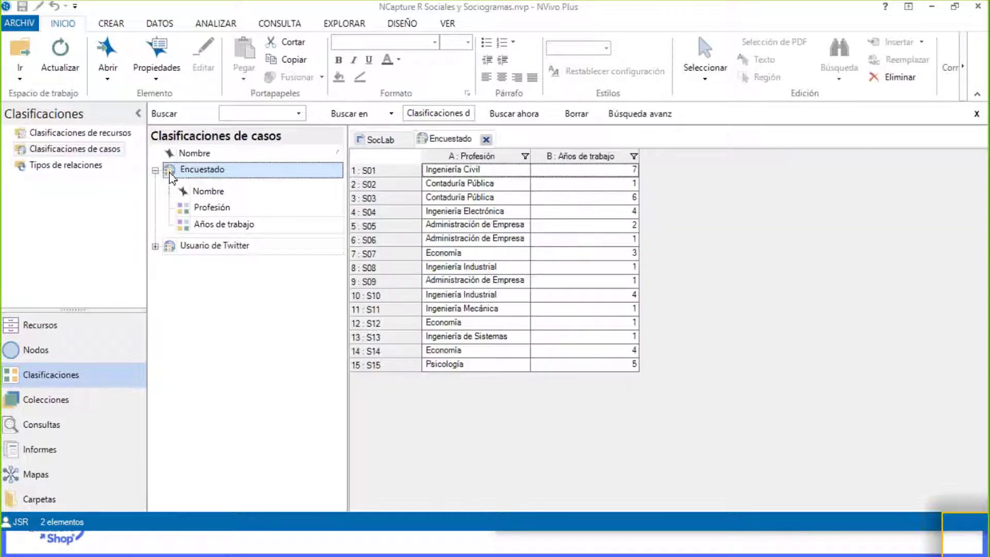
click(381, 171)
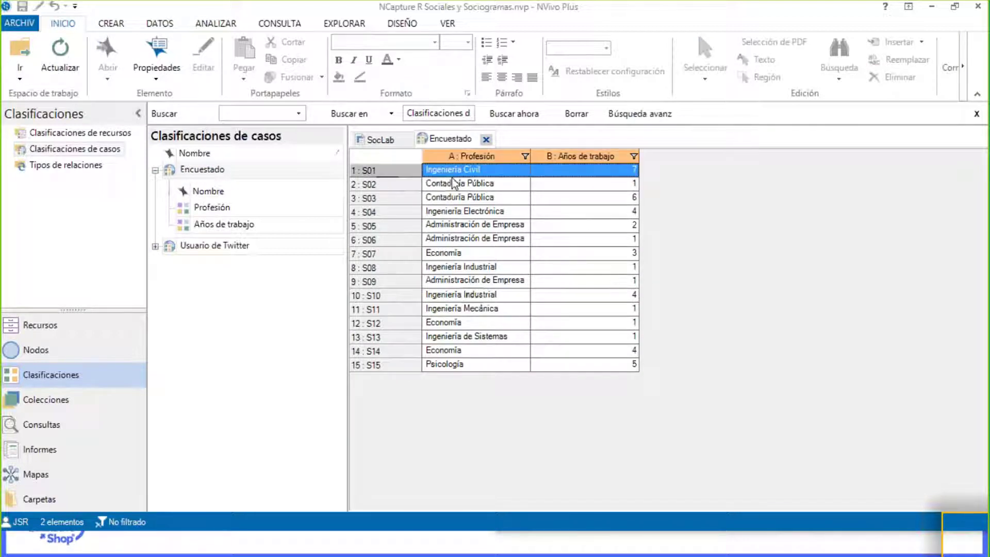
click(612, 174)
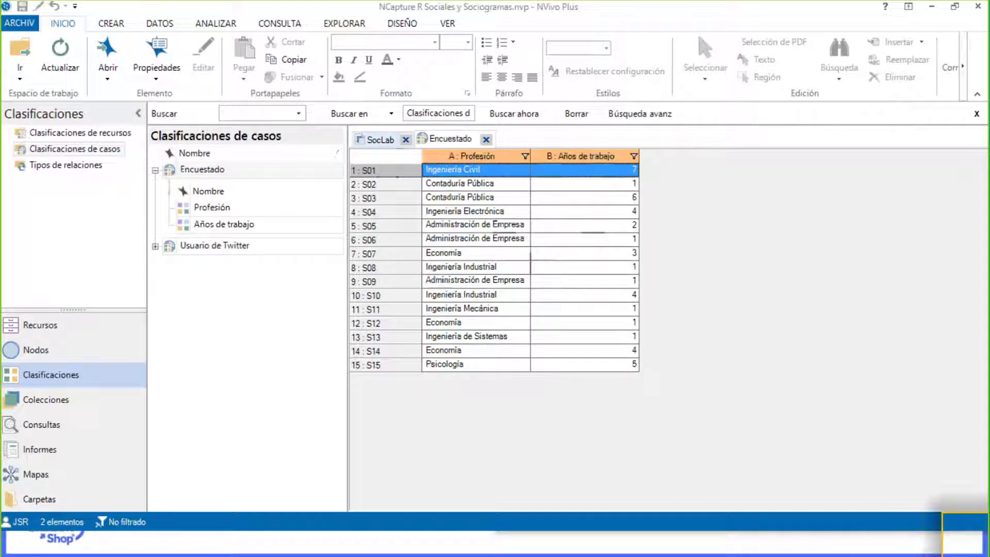
- Start classifying cases from the SocLab dataset and continue to the case location settings
click(380, 140)
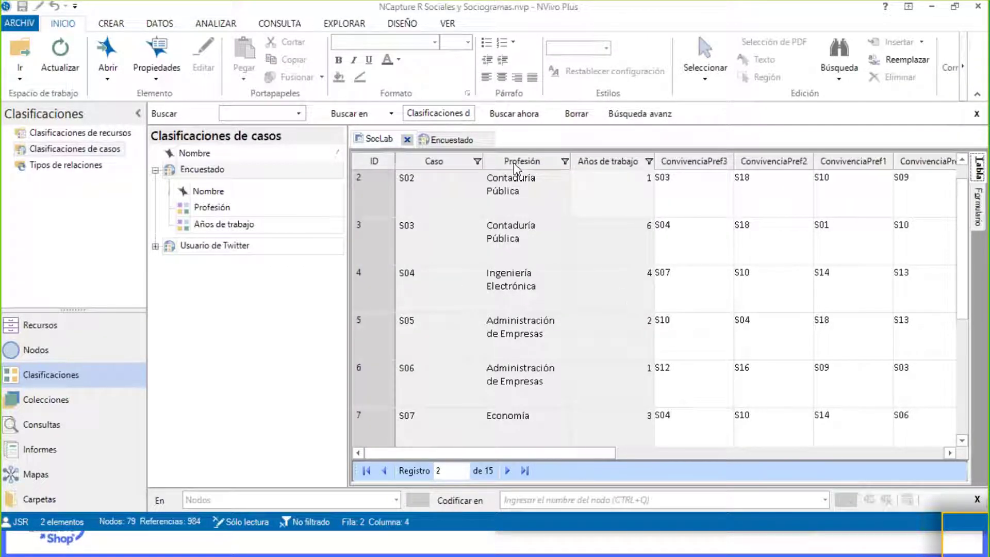
drag(513, 166, 632, 163)
click(634, 164)
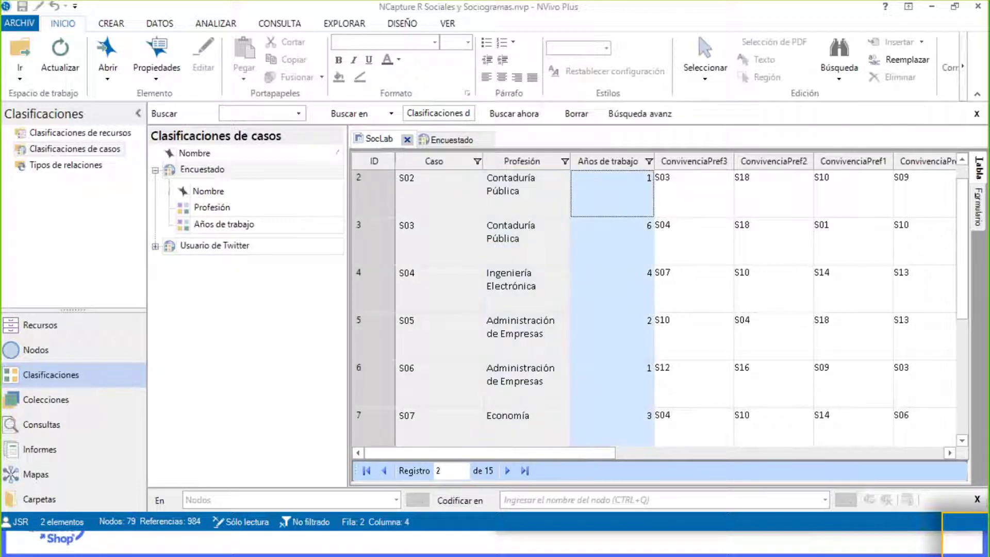
right_click(633, 165)
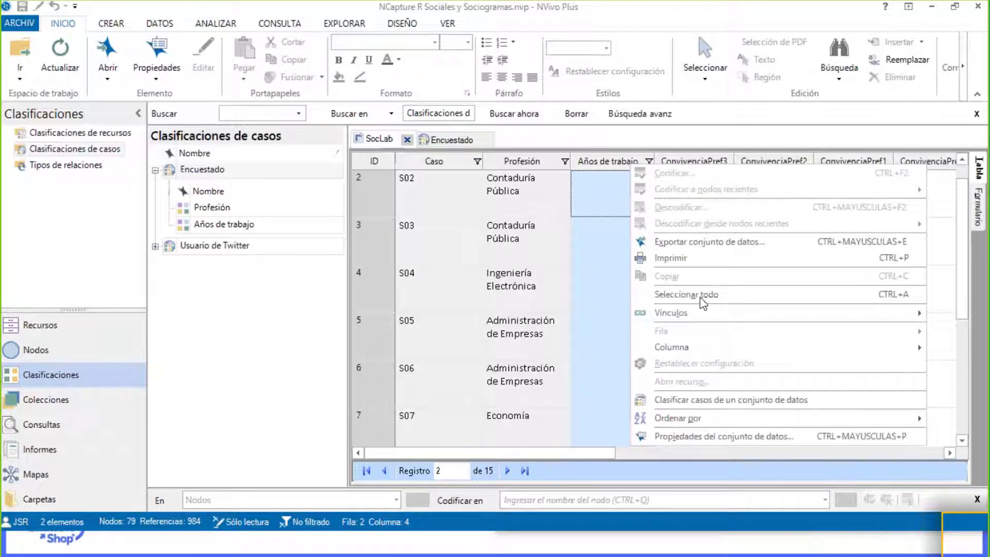
click(676, 401)
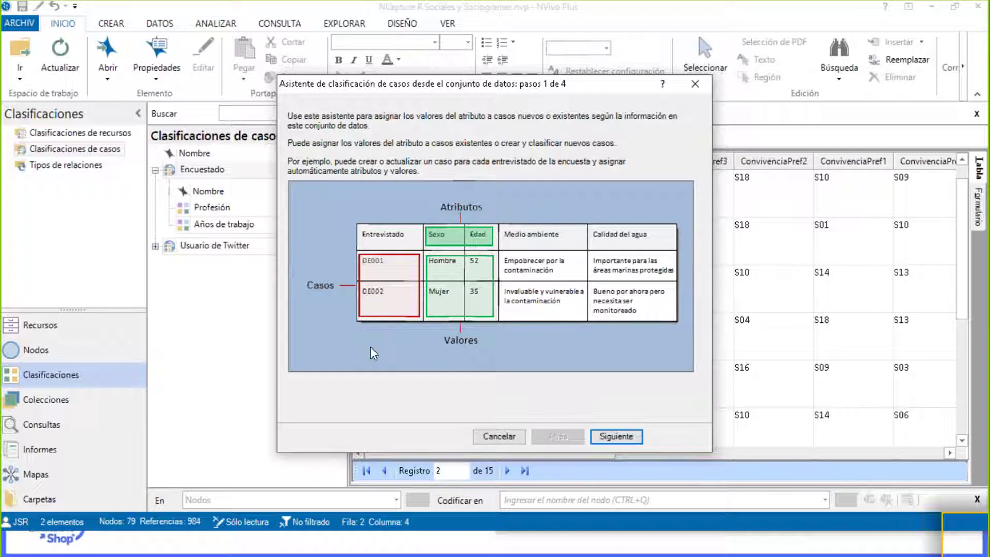
click(616, 437)
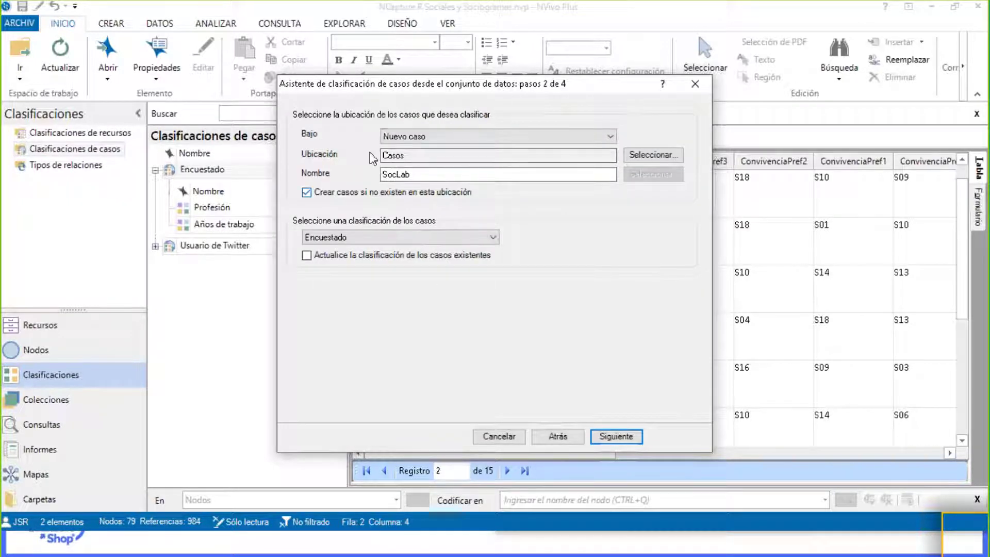
- Set the location of the new SocLab case to the Test Sociométrico (Respuestas) folder and continue to the case name settings
click(383, 176)
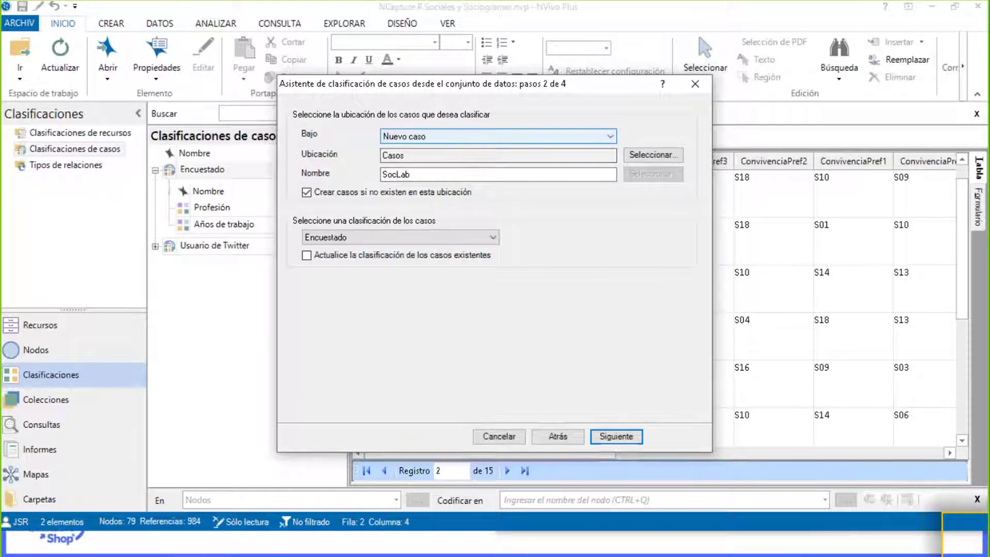
click(466, 137)
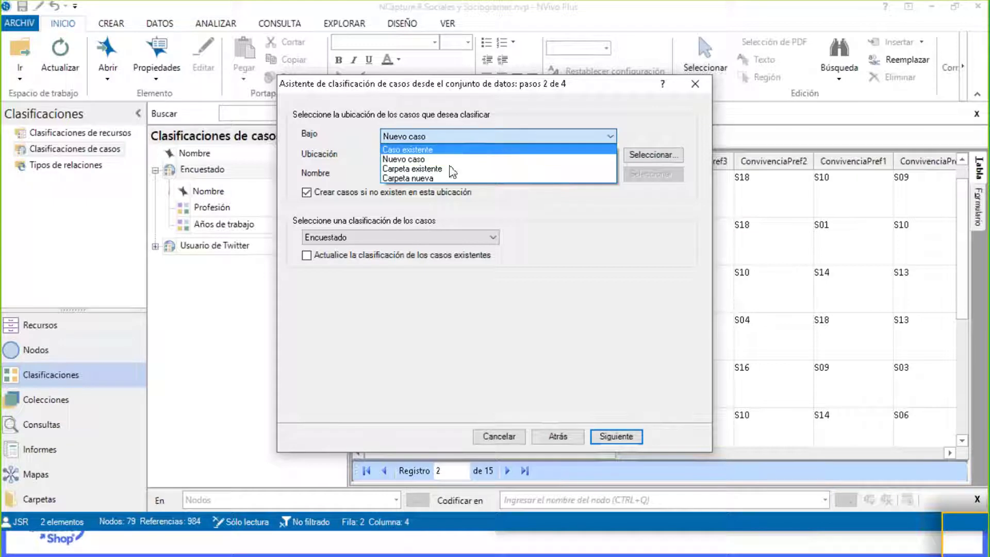
click(654, 164)
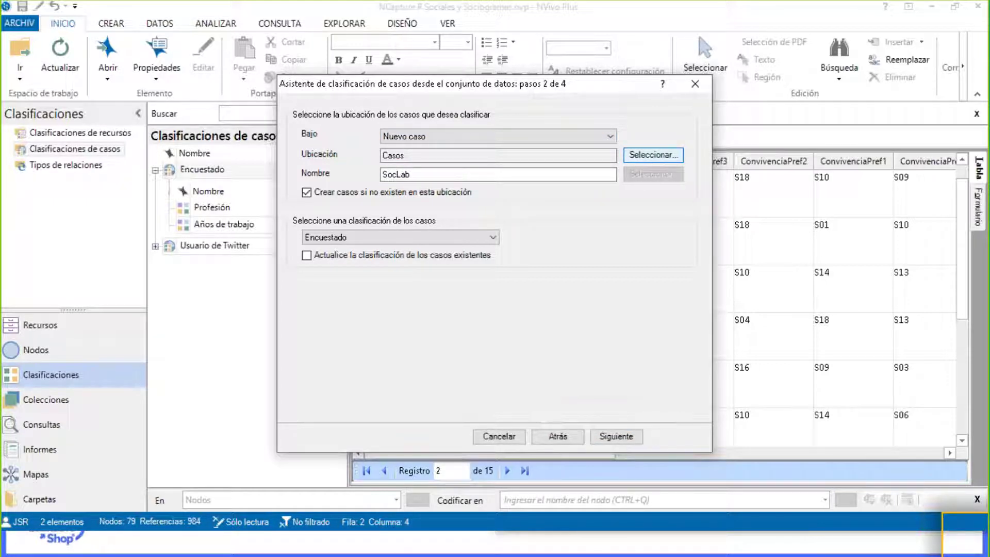
click(653, 154)
click(391, 169)
click(405, 169)
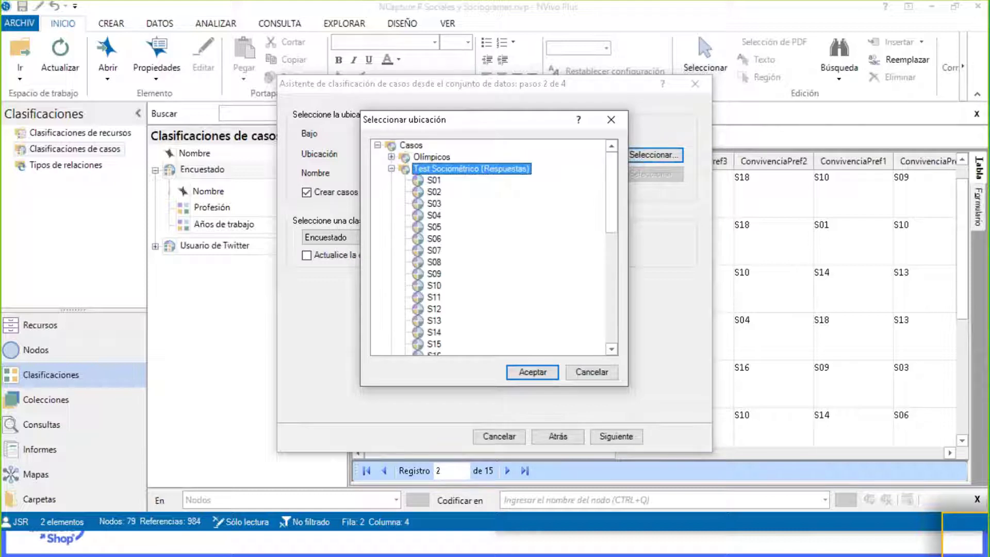
click(534, 372)
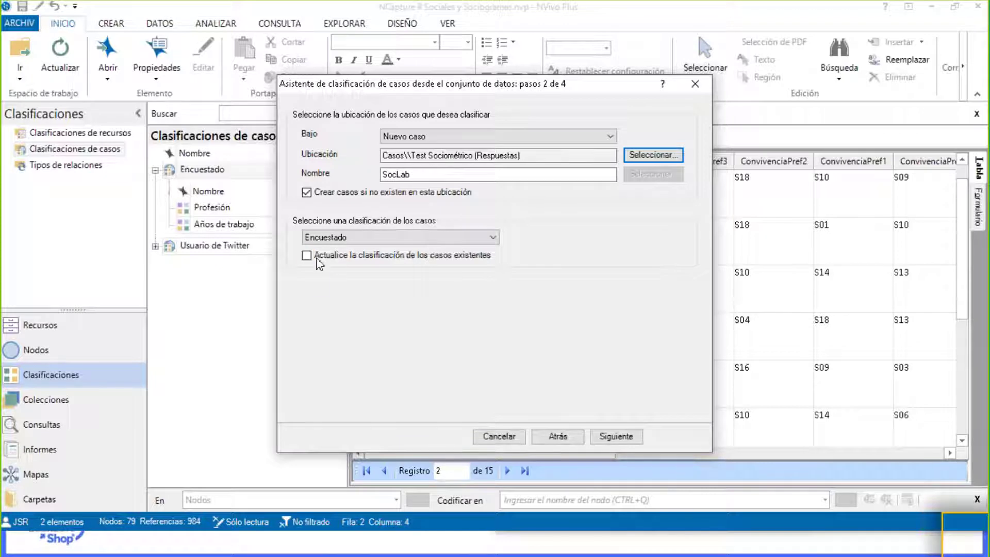
click(610, 437)
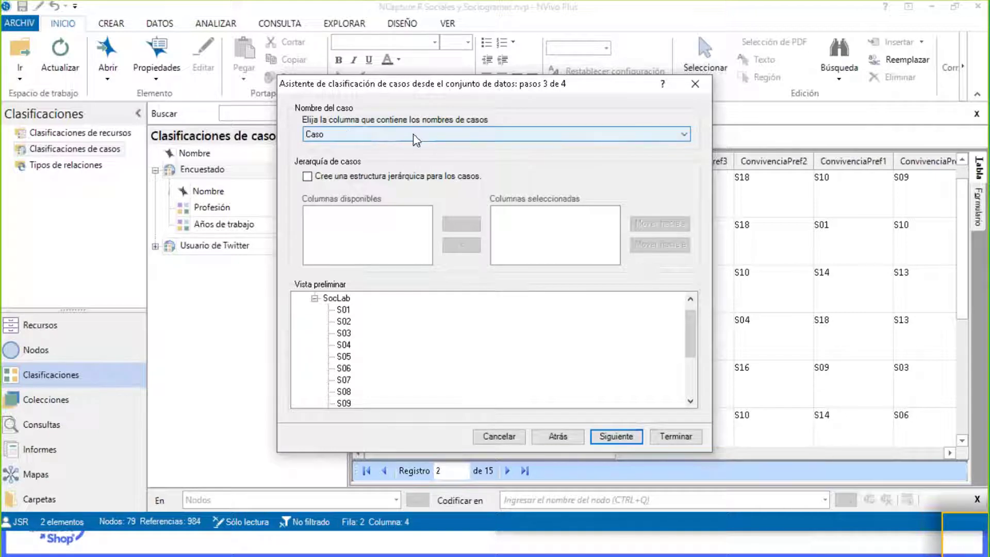
- Use Caso as the case name column, add Profesión and Años de trabajo as attribute columns, and close the wizard without finishing
click(432, 135)
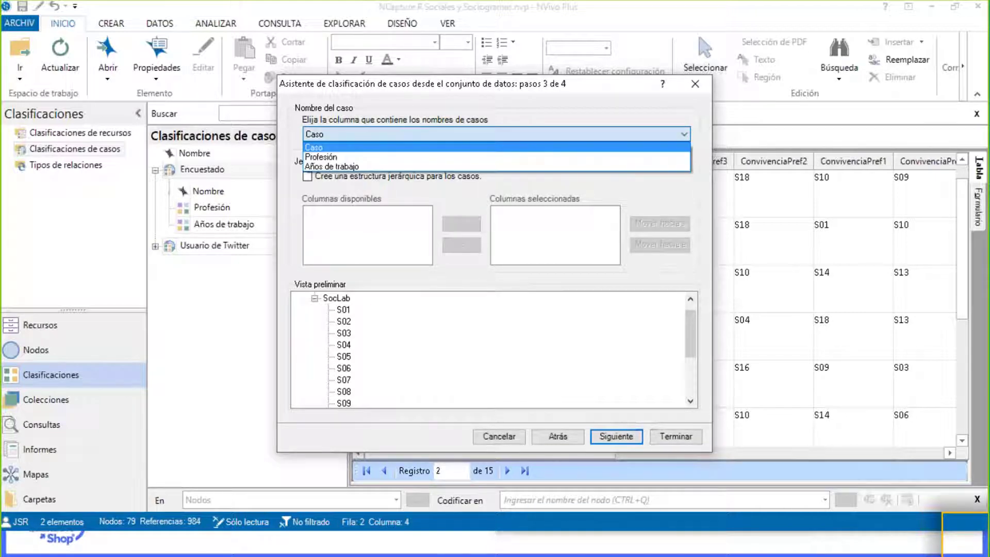
click(388, 148)
click(616, 437)
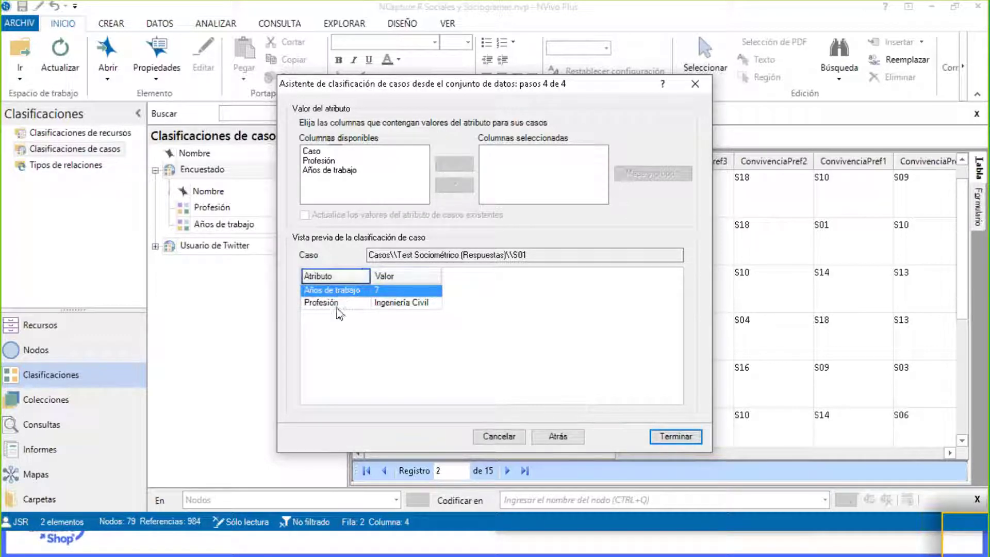
click(335, 161)
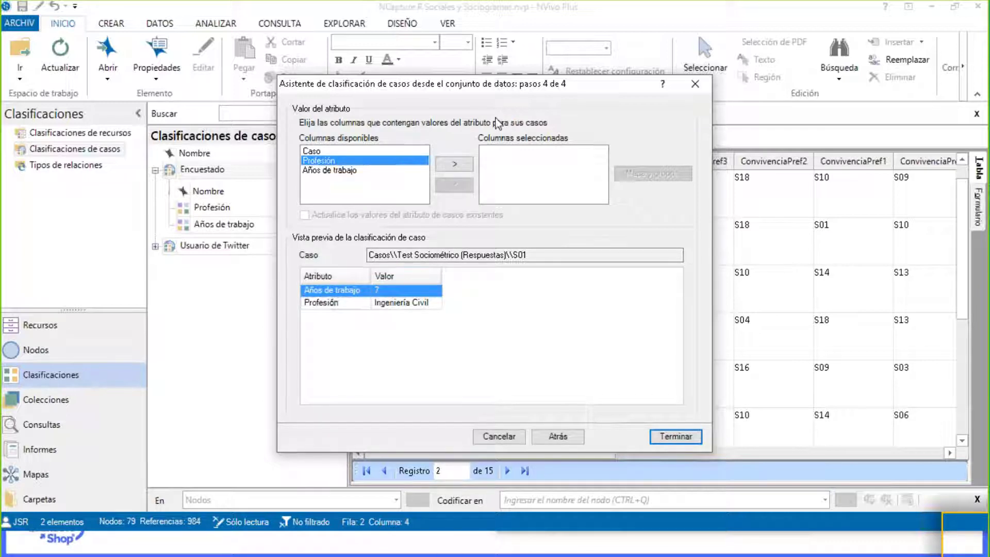
key(shift+Down)
click(455, 164)
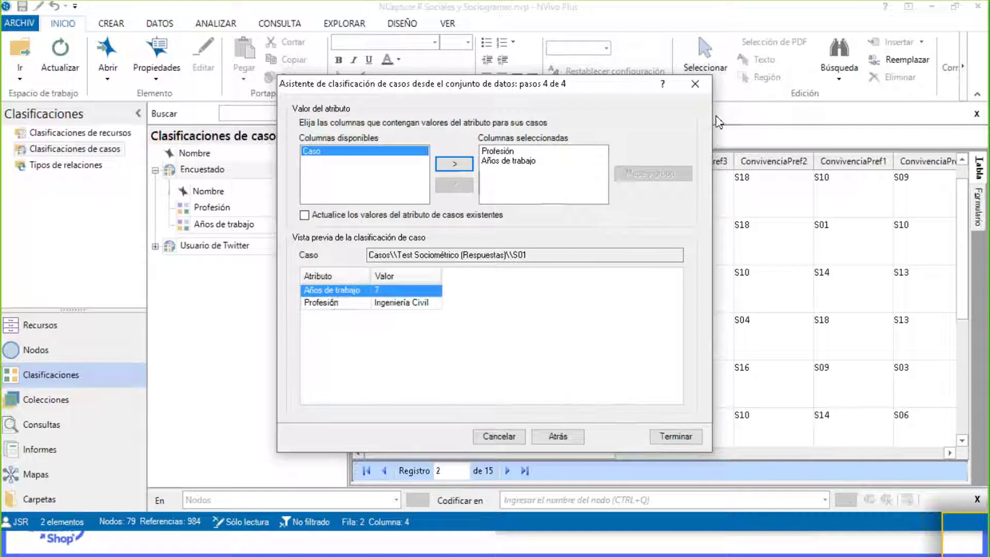
click(695, 84)
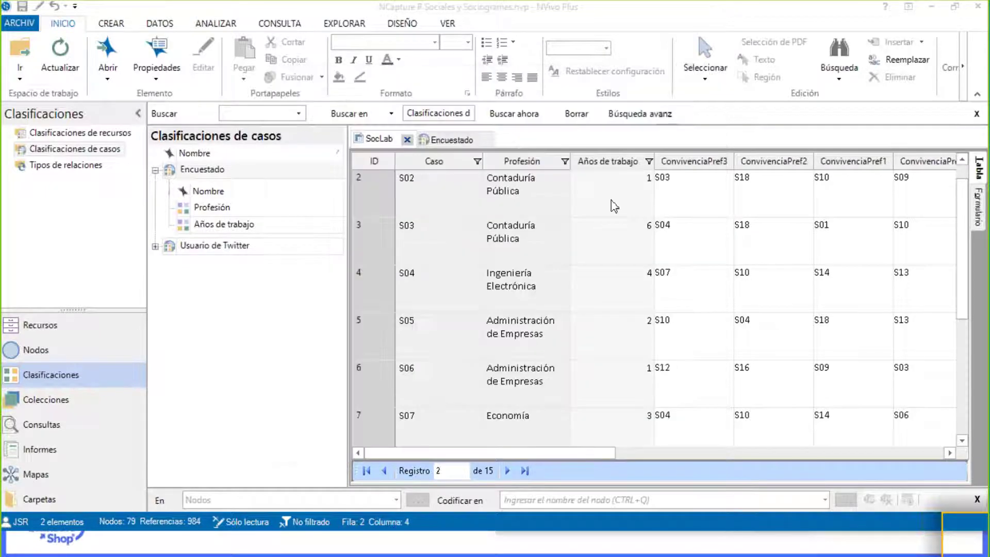
- Review the Encuestado classification sheet and chart the nodes by value of the Profesión attribute
click(429, 142)
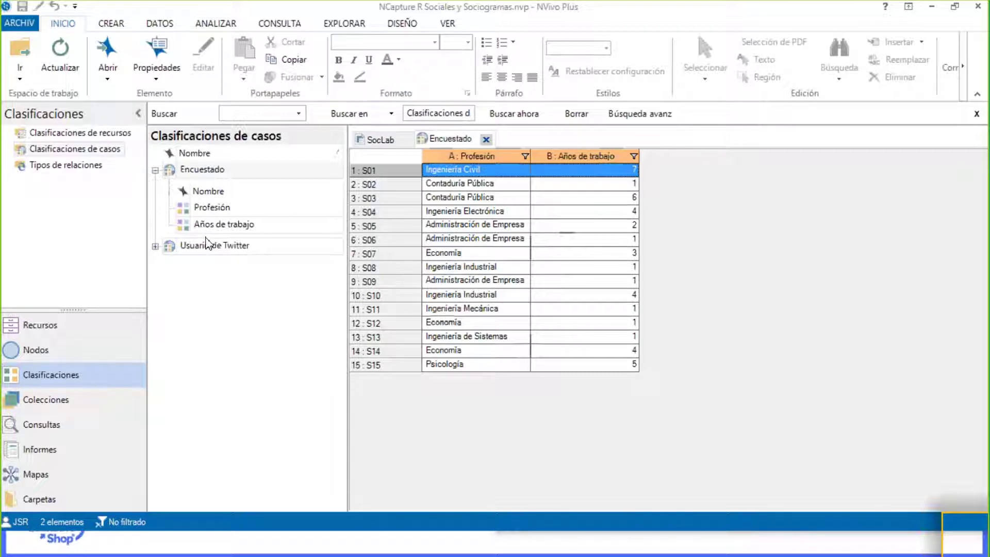
right_click(187, 214)
mouse_move(418, 360)
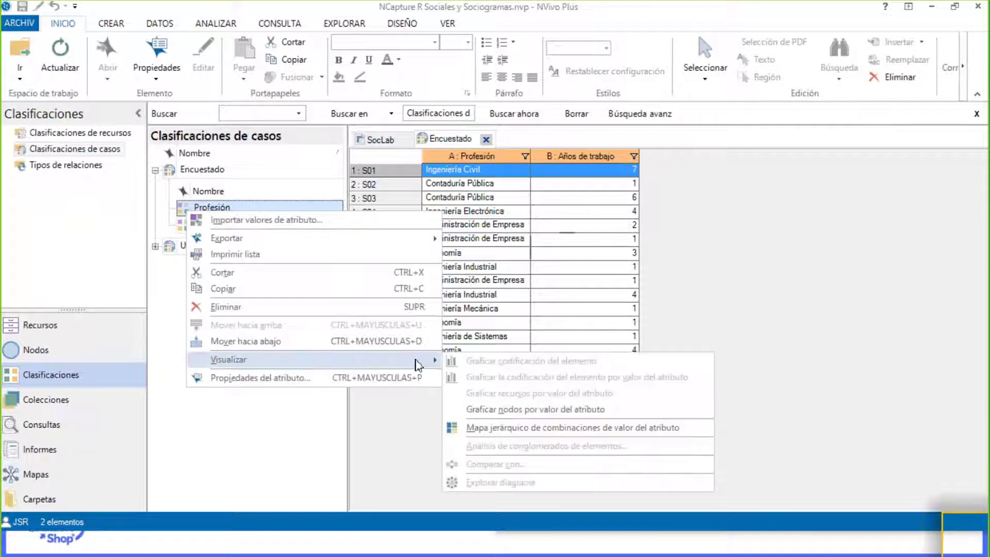
click(536, 410)
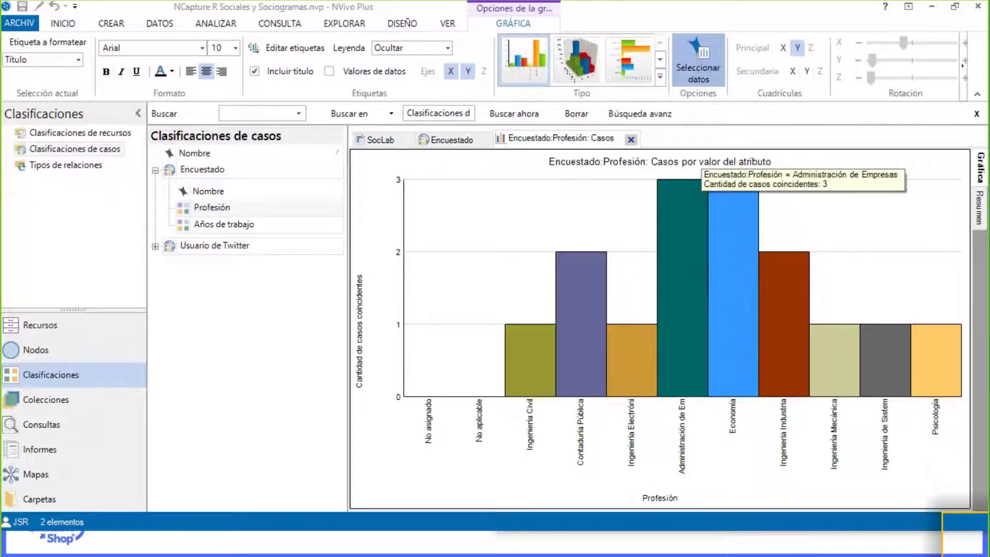
- Exclude 'No asignado' and 'No aplicable' values from the Profesión chart and order it by descending Y-axis value
click(698, 59)
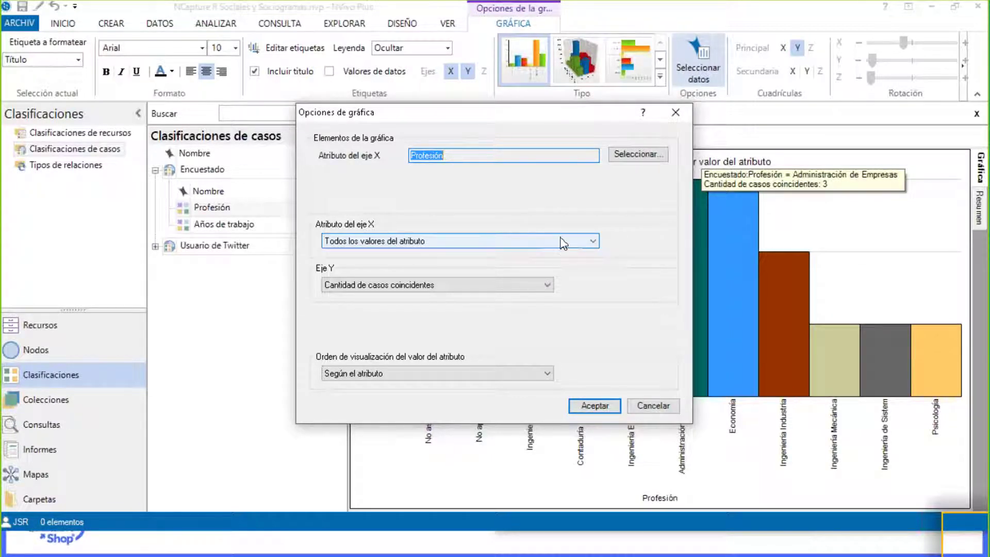
click(564, 241)
click(562, 264)
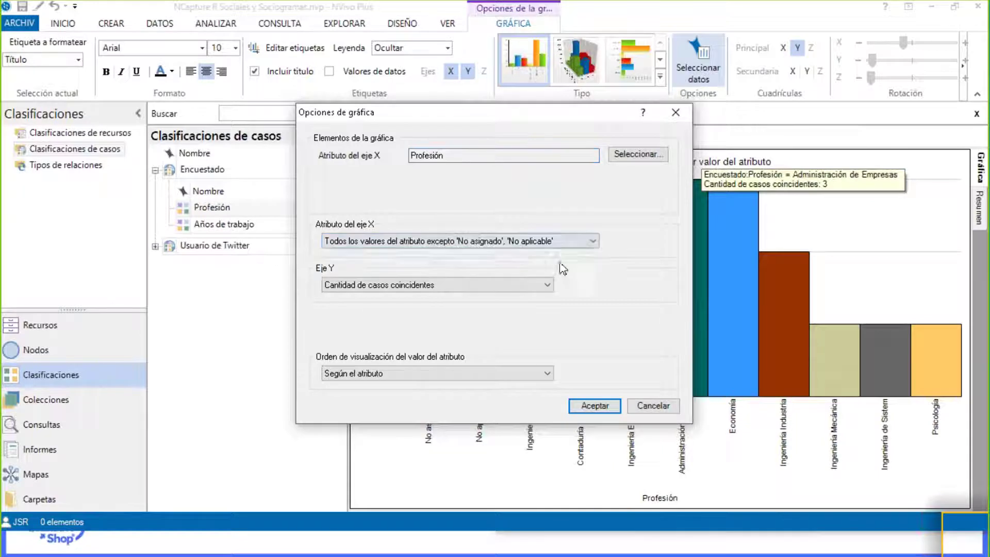
click(527, 373)
click(516, 396)
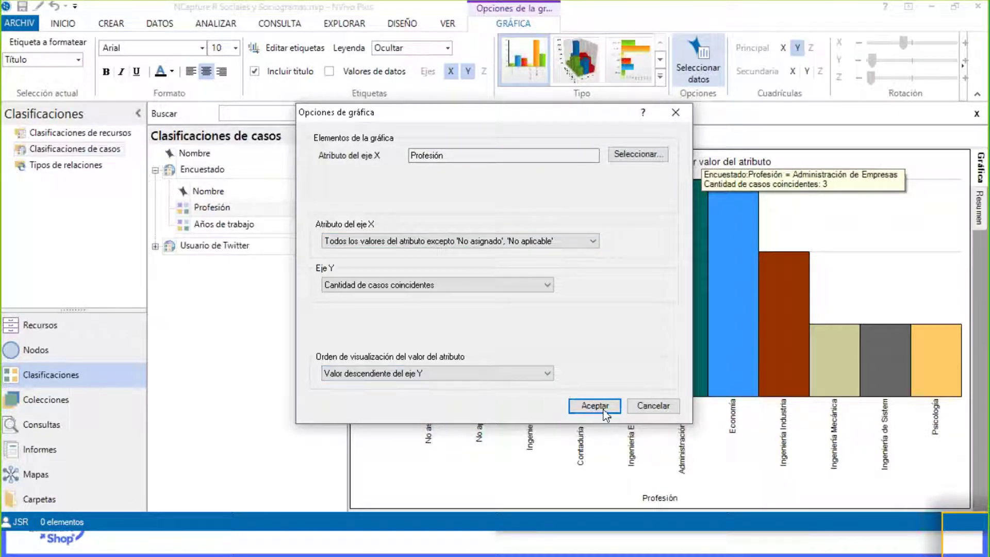
click(601, 407)
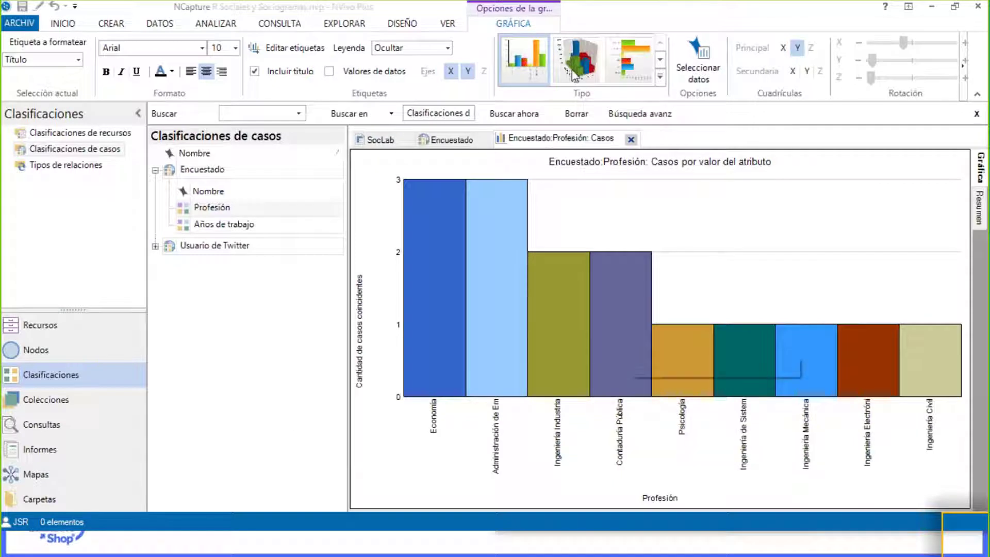
- Change the Profesión chart to Circular en 3D and rotate the pie to show its upper face
click(660, 76)
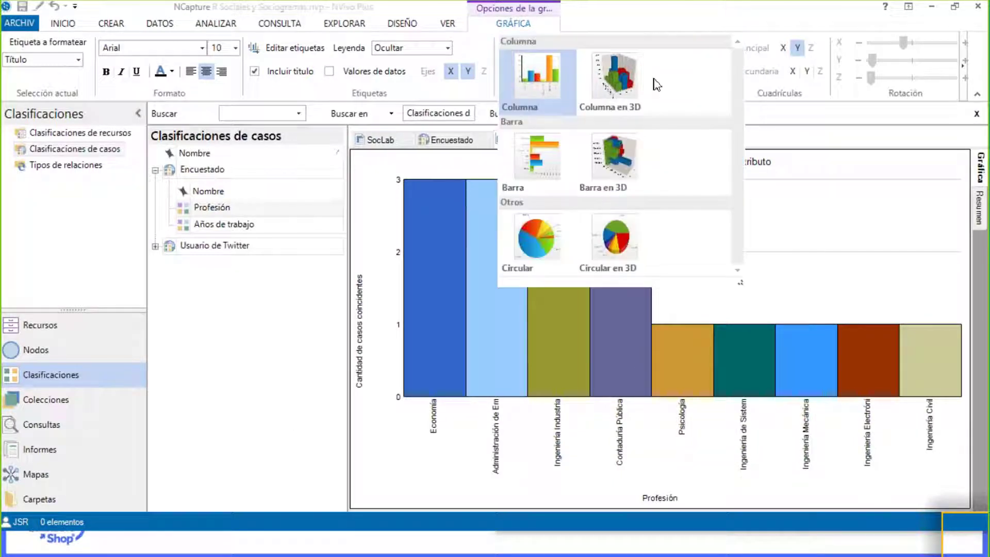
click(626, 267)
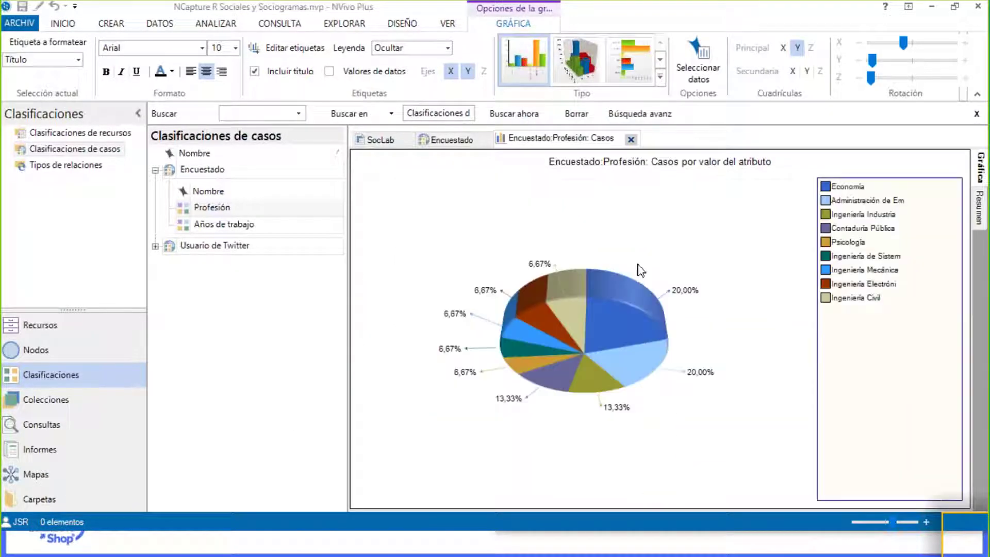
drag(692, 286, 683, 337)
drag(686, 339, 681, 347)
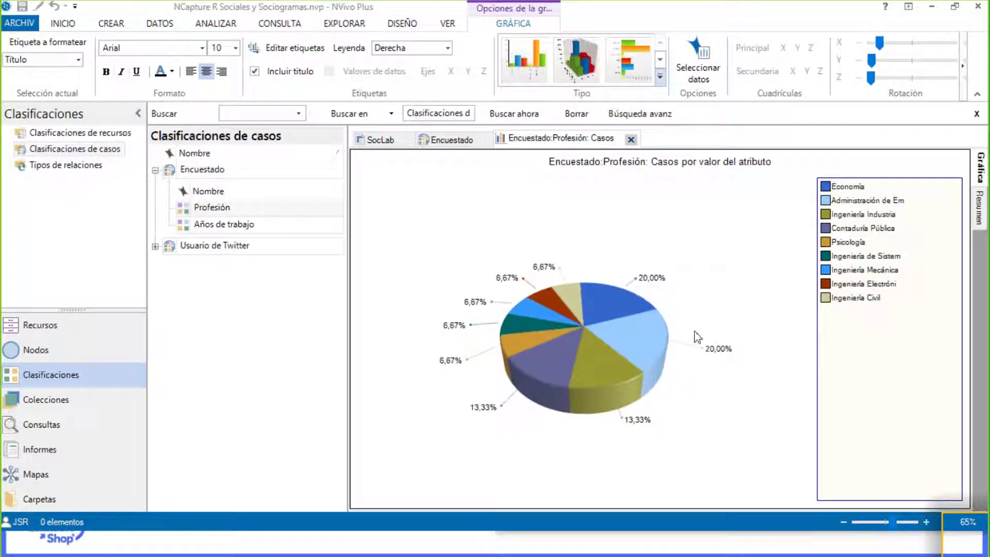
- List the cases behind the Administración de Empresas slice, and close the chart and the Encuestado classification sheet
click(572, 305)
mouse_move(641, 340)
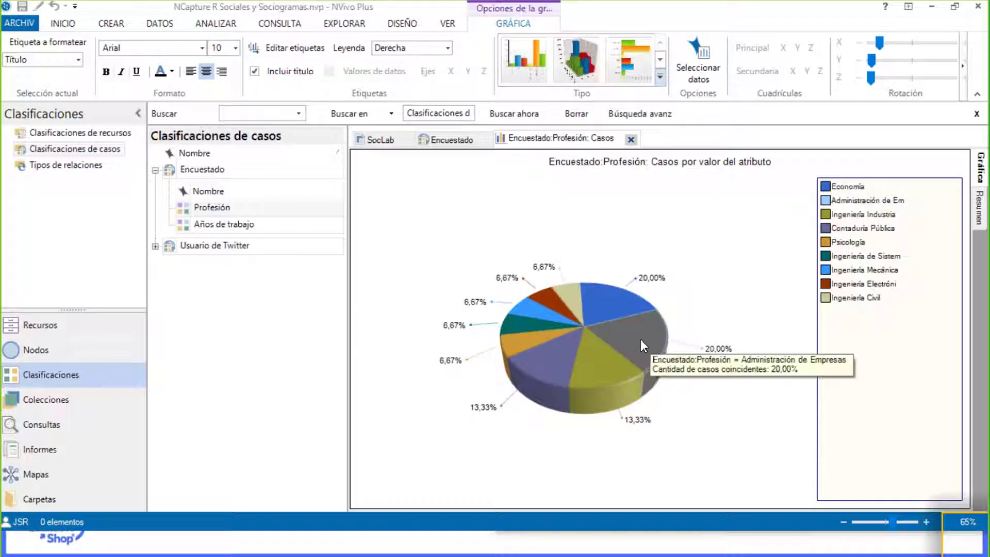
double_click(637, 343)
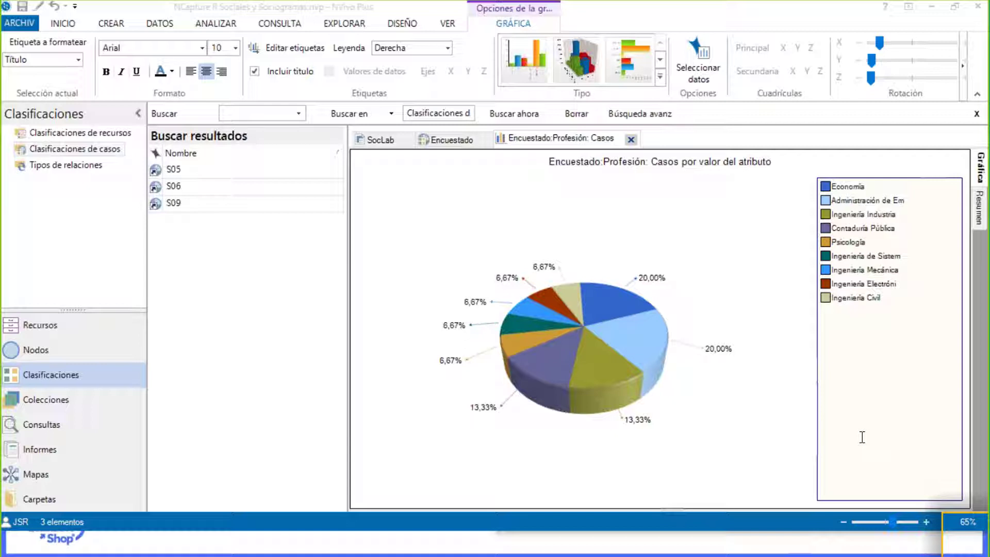
click(631, 140)
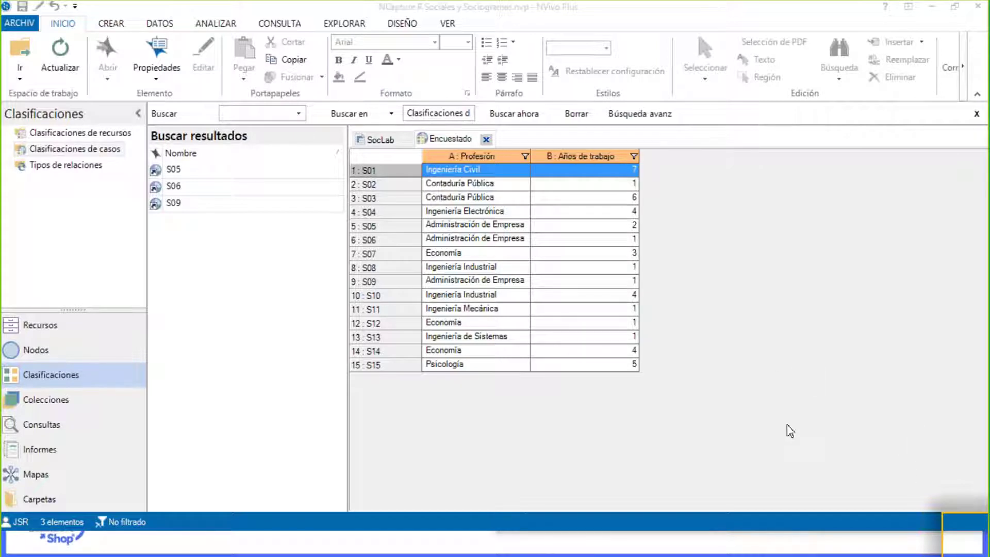
click(487, 142)
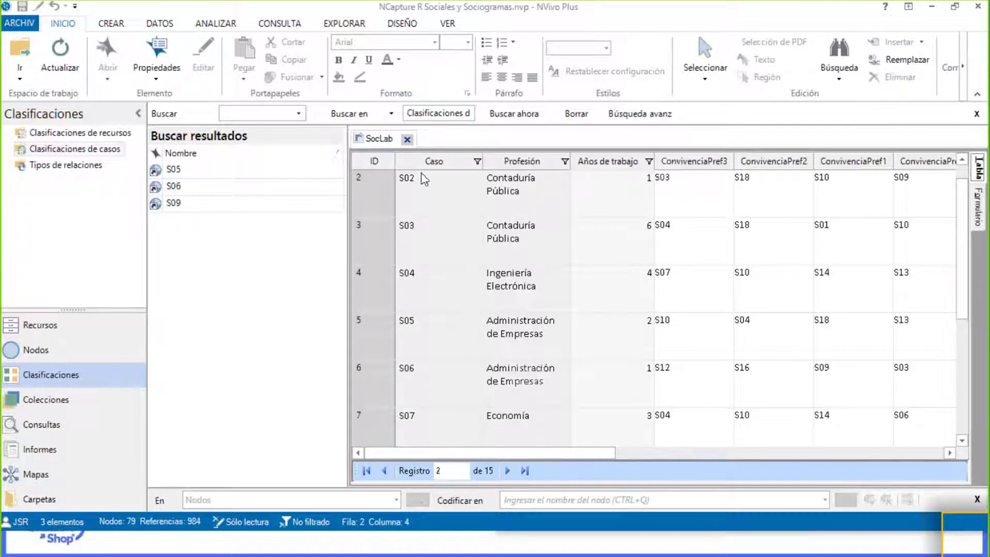
- Code the S03 response in the ConvivenciaPref3 column of case S02 at the existing relationship S02 (ConPrf1) S10
click(405, 186)
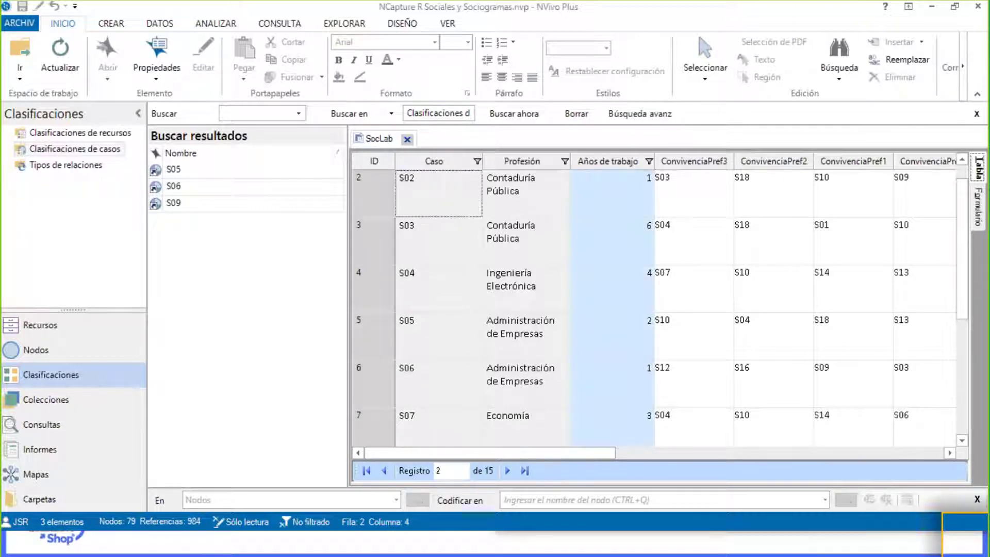
click(667, 181)
double_click(664, 177)
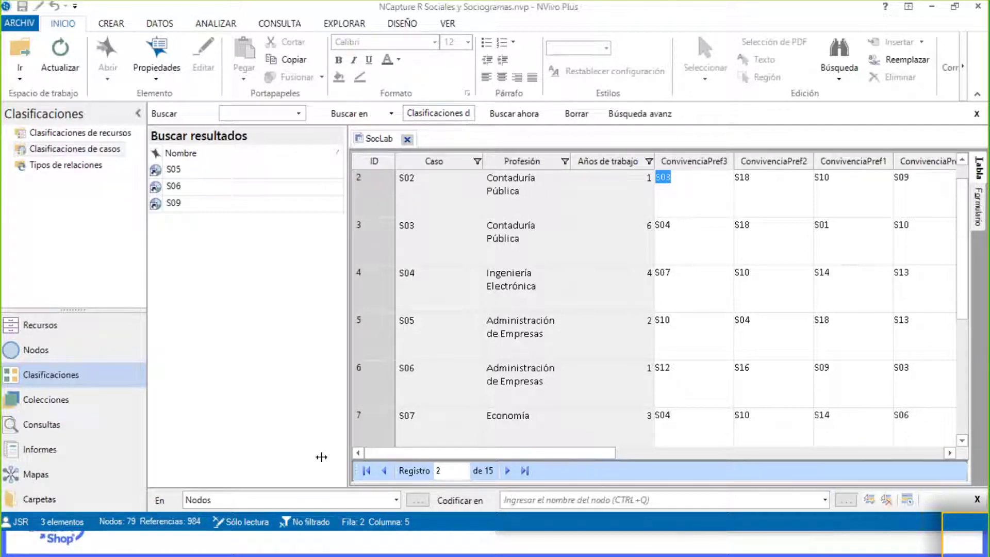
click(397, 501)
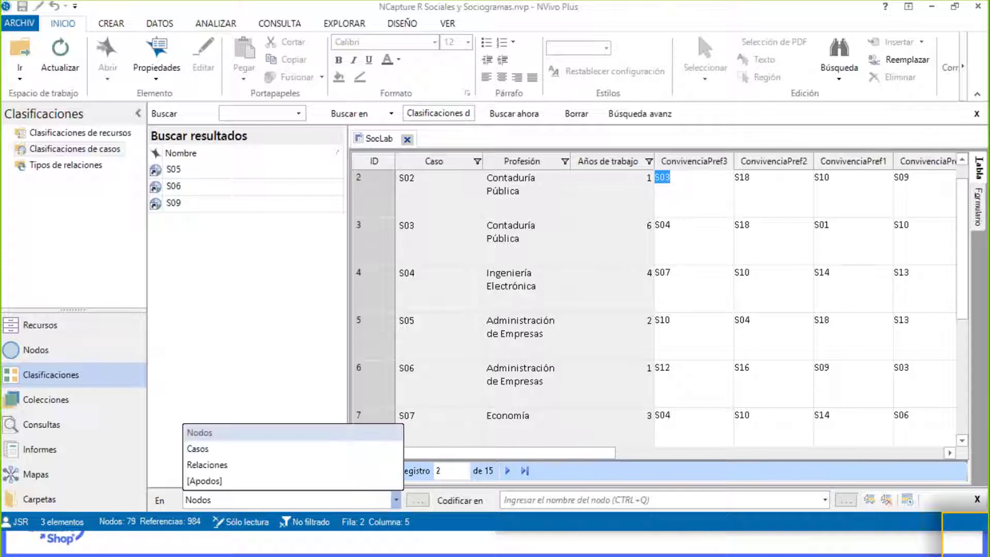
click(349, 465)
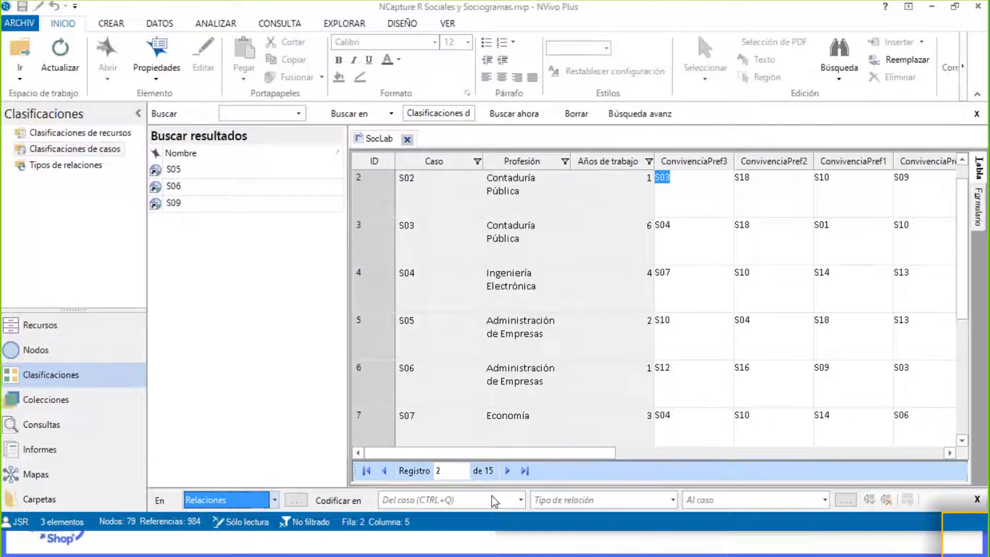
click(520, 500)
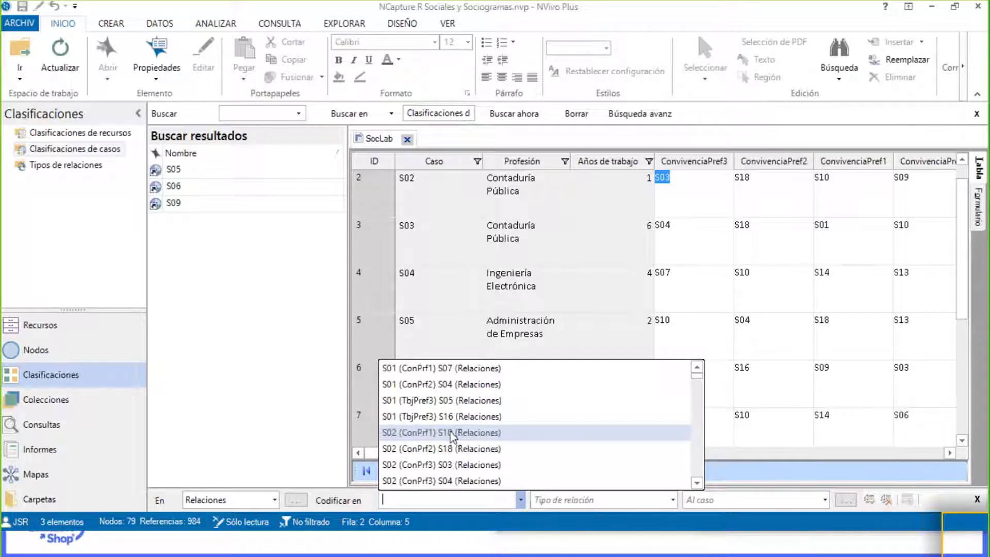
click(453, 433)
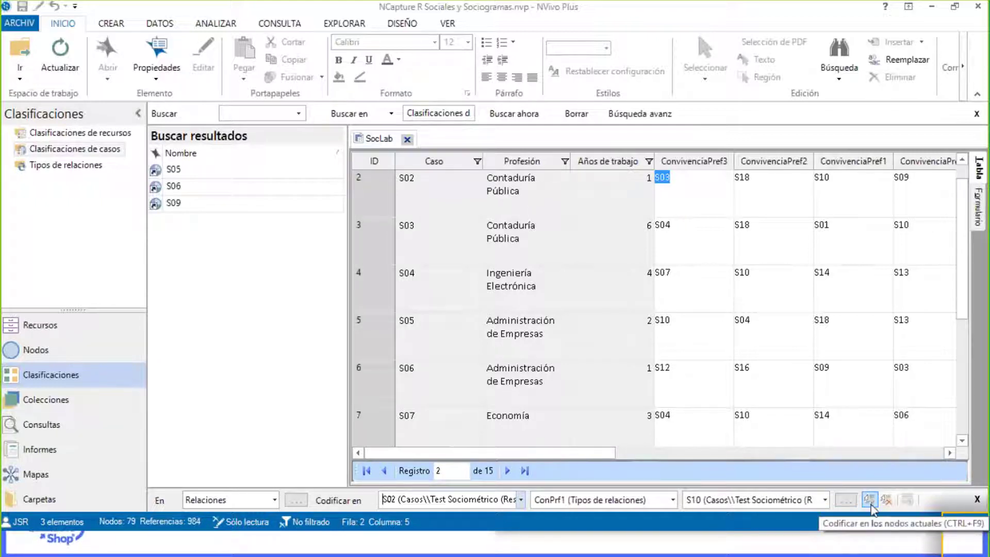
click(870, 508)
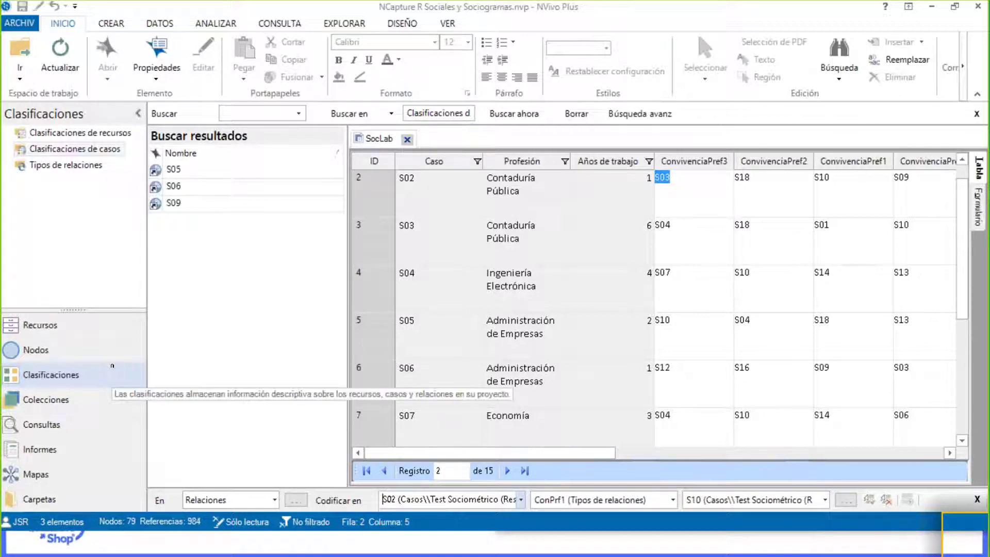
- Open the project's relationships and examine the from case, type and to case of the listed entries
click(43, 401)
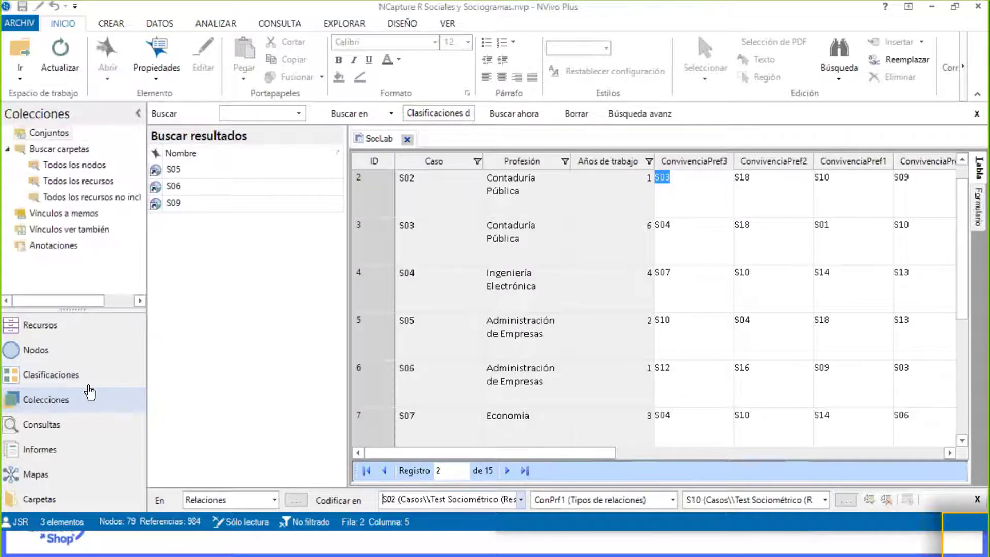
click(26, 353)
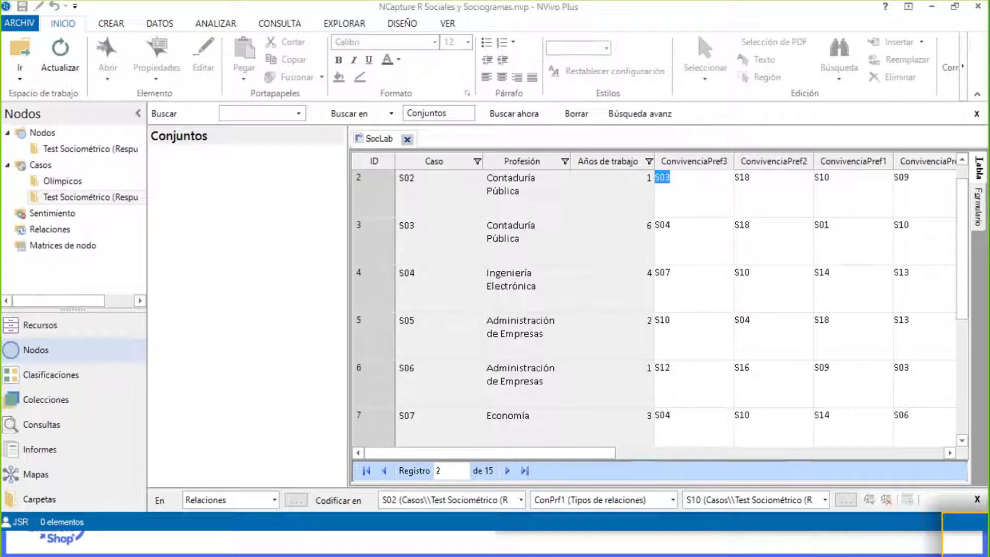
click(52, 229)
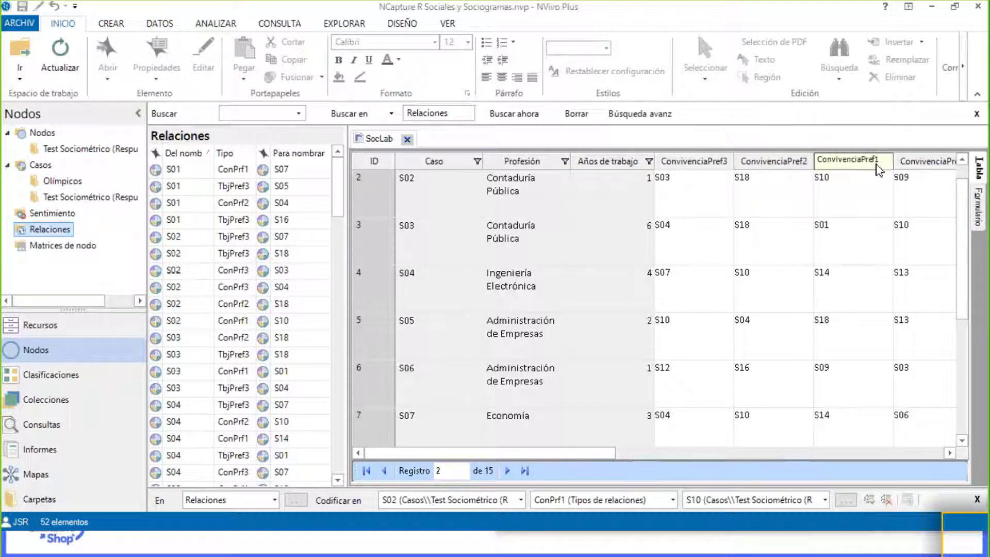
scroll(232, 237, down, 3)
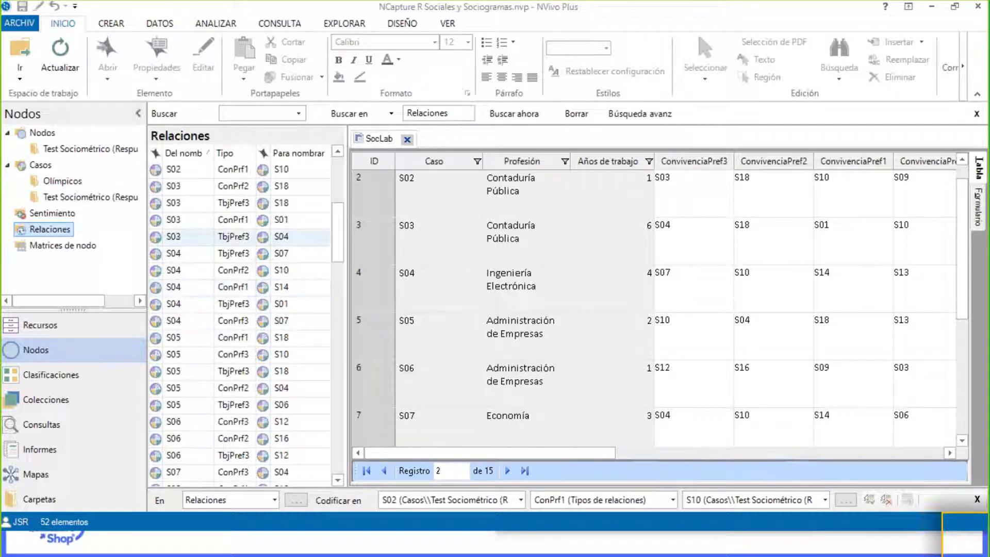
scroll(232, 237, down, 10)
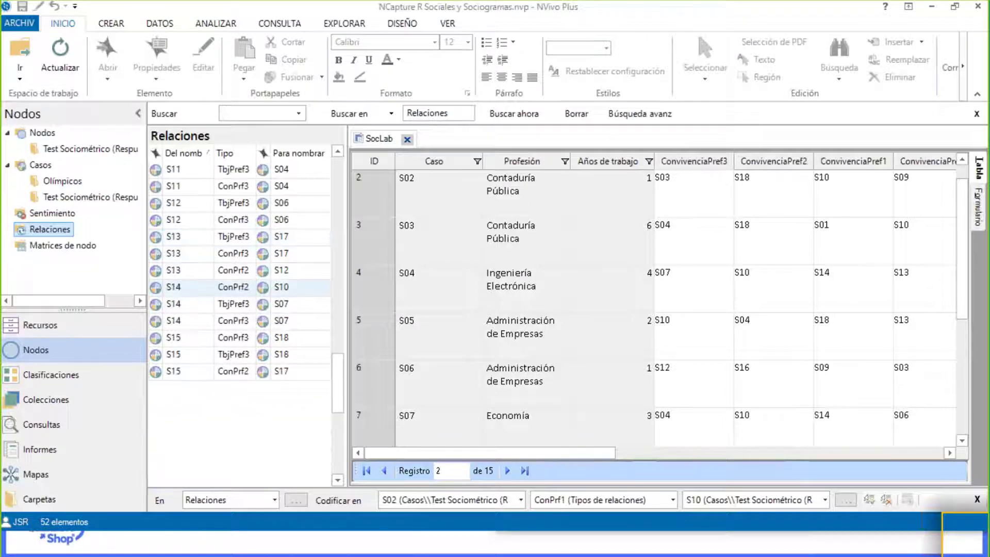
scroll(240, 291, up, 12)
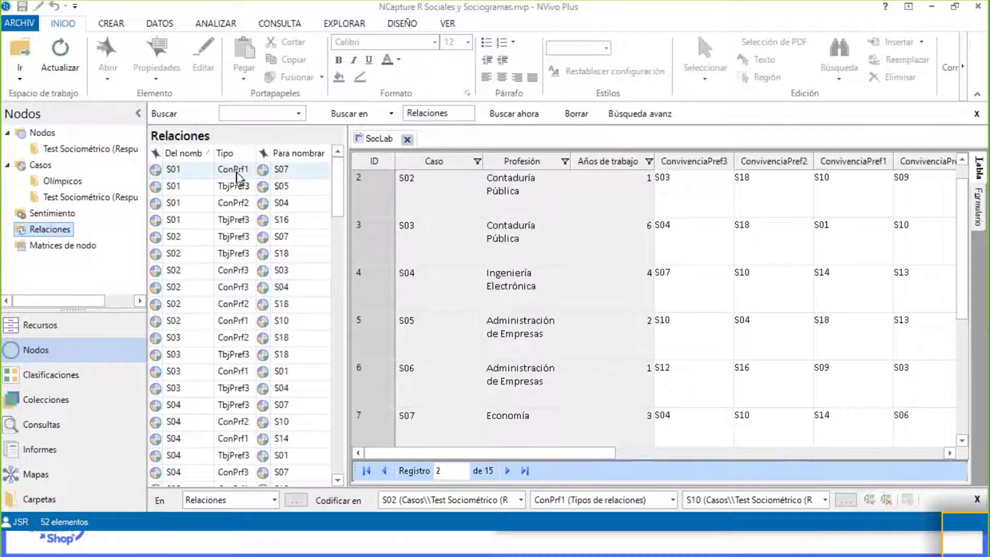
click(236, 185)
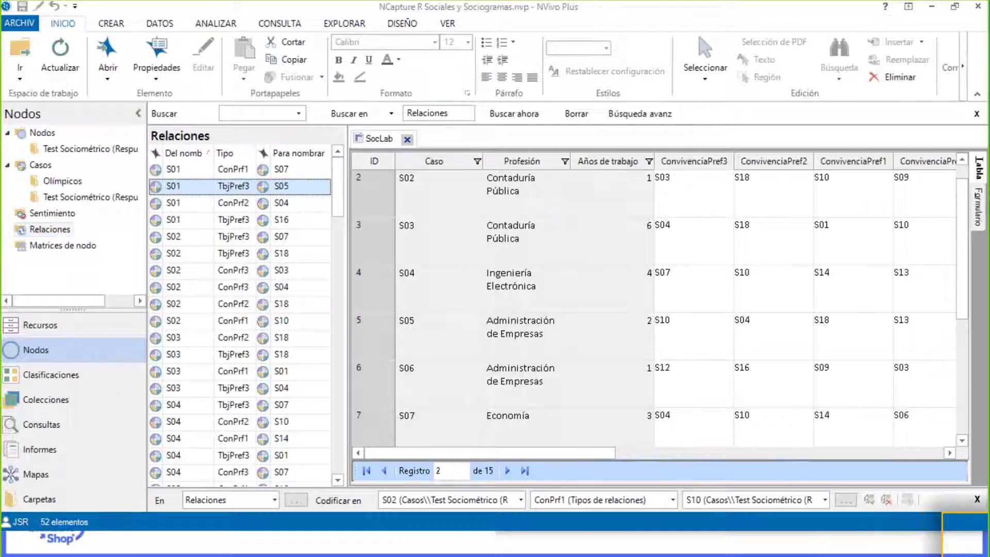
- Return to the project's classifications
click(49, 376)
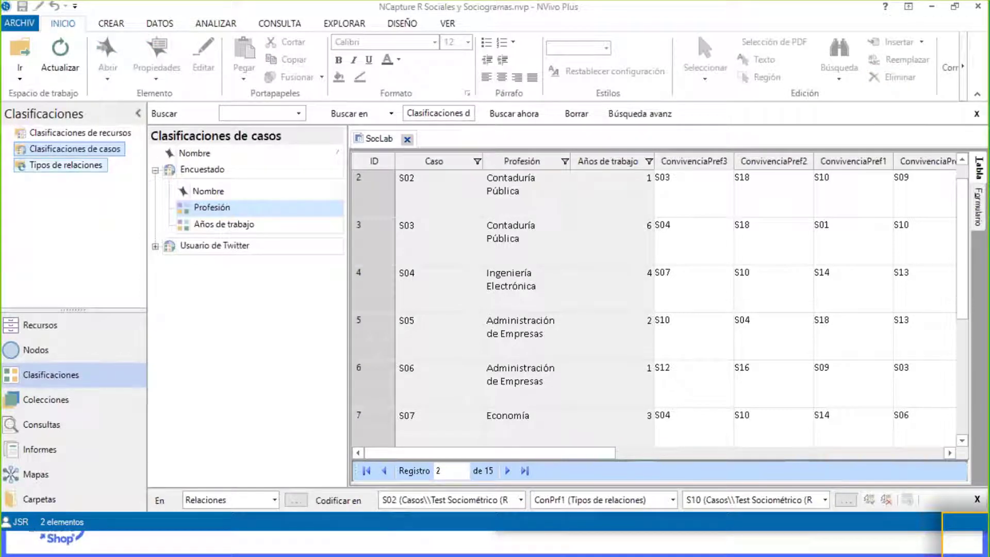
- Create a relationship type named "está casado" with the direction set to Simétrico
click(66, 165)
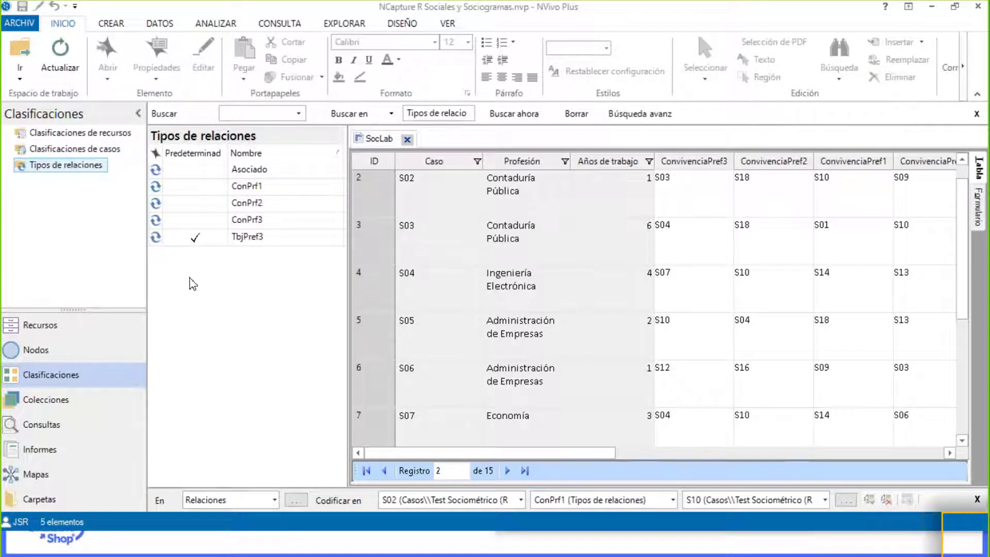
right_click(190, 278)
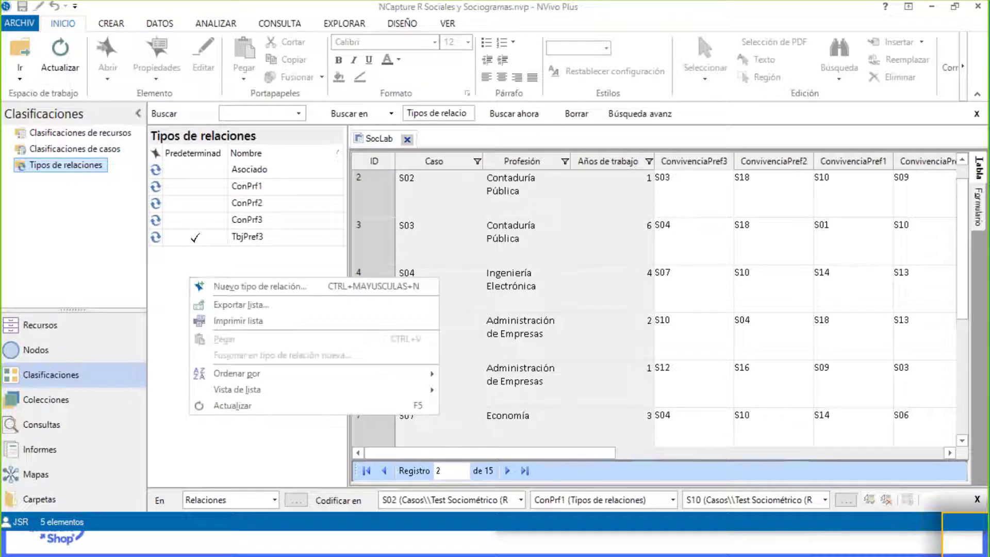
click(229, 288)
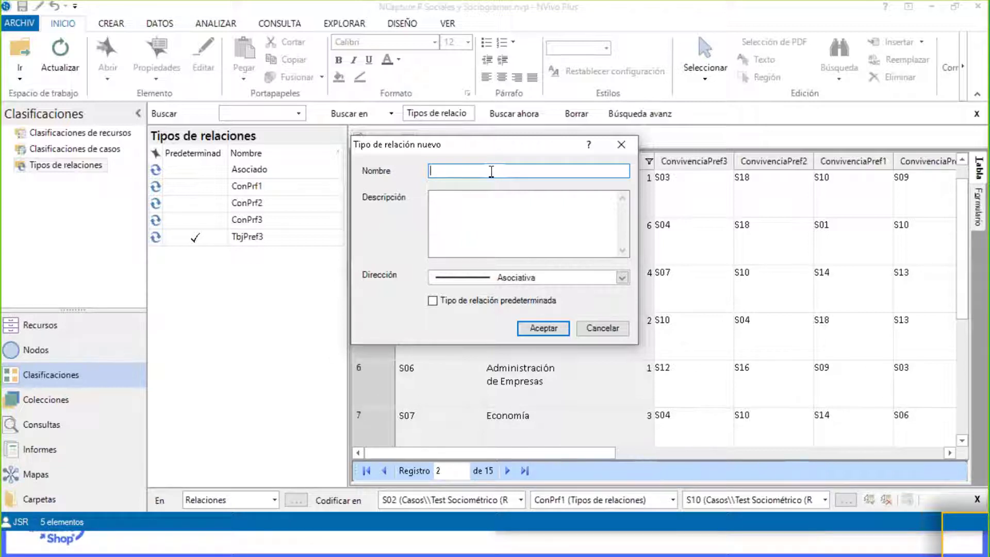
click(622, 277)
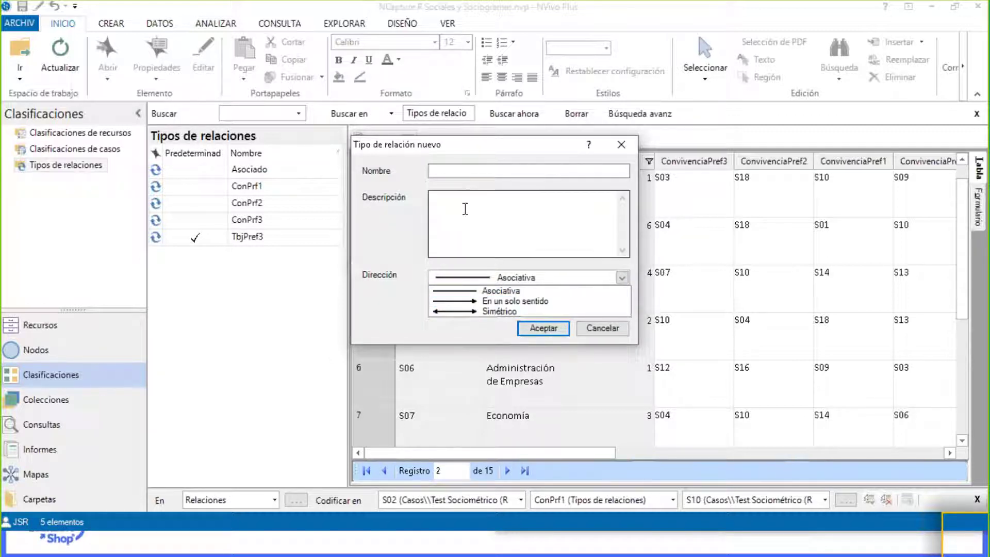
click(459, 173)
click(460, 173)
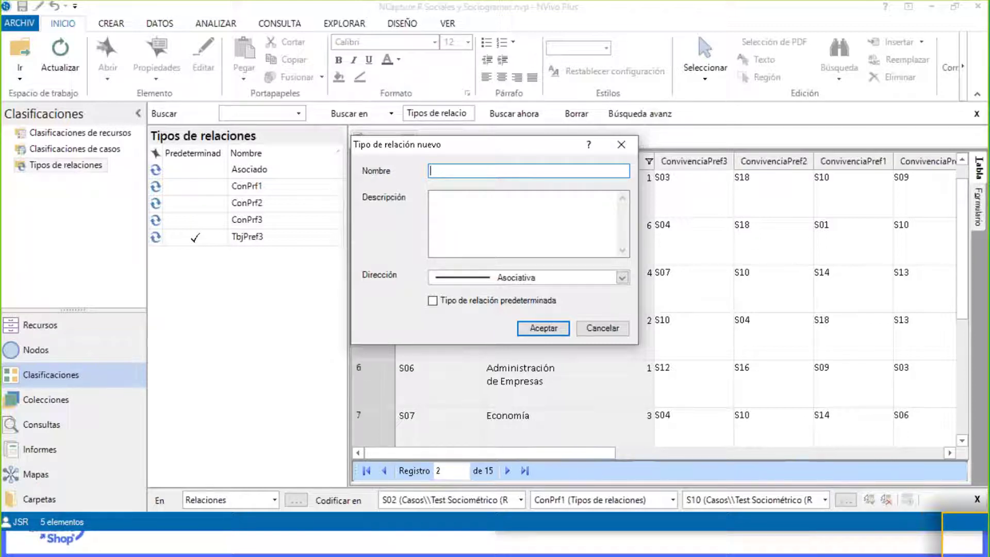
text(está casado)
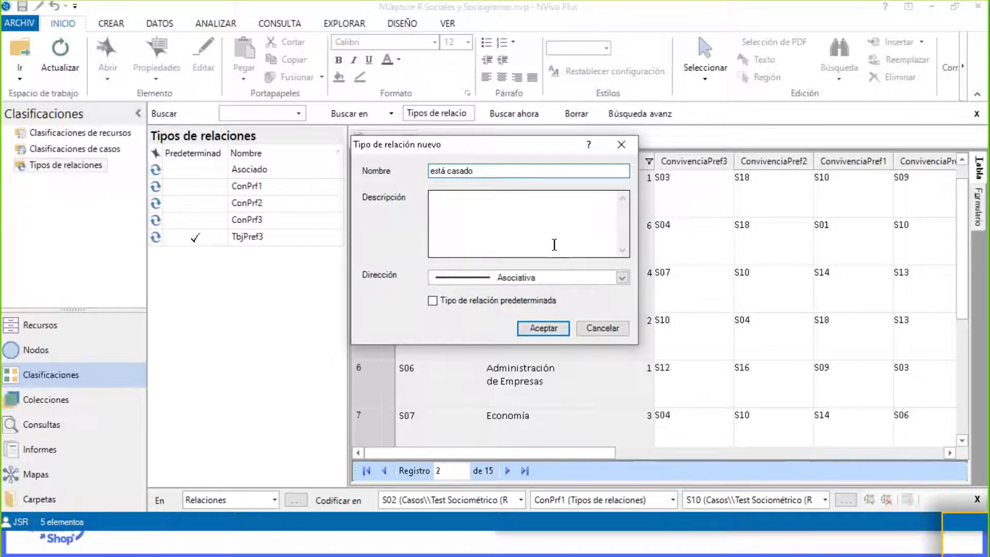
click(621, 279)
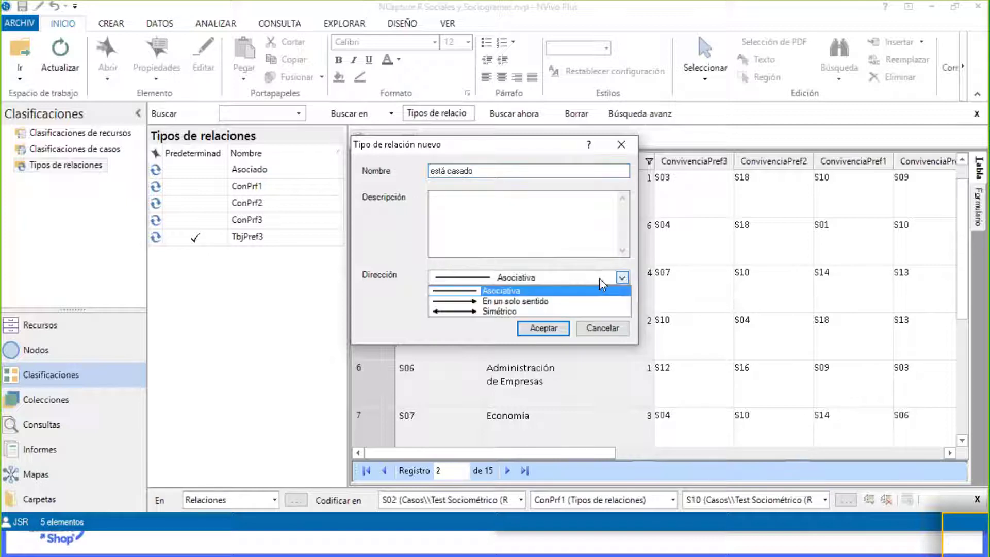
click(513, 311)
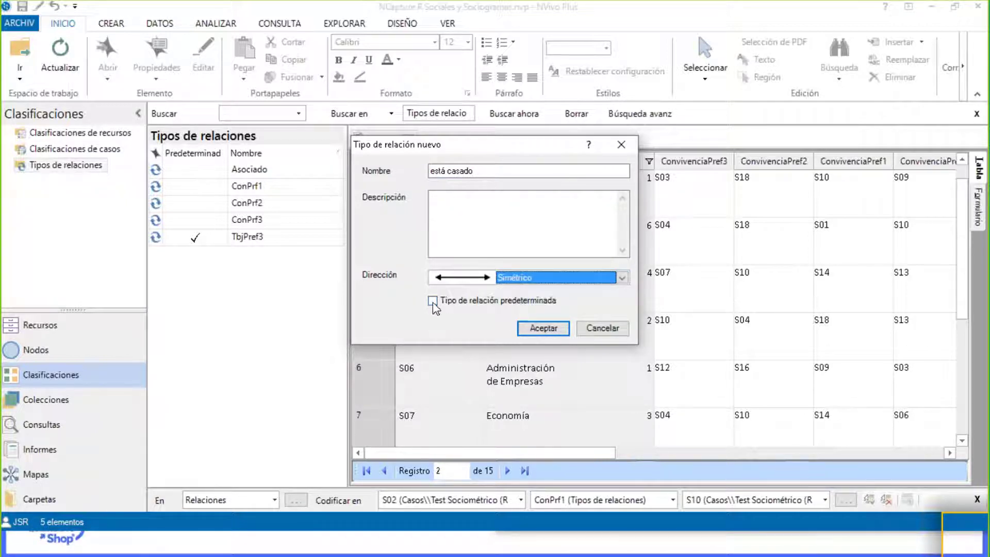
click(540, 330)
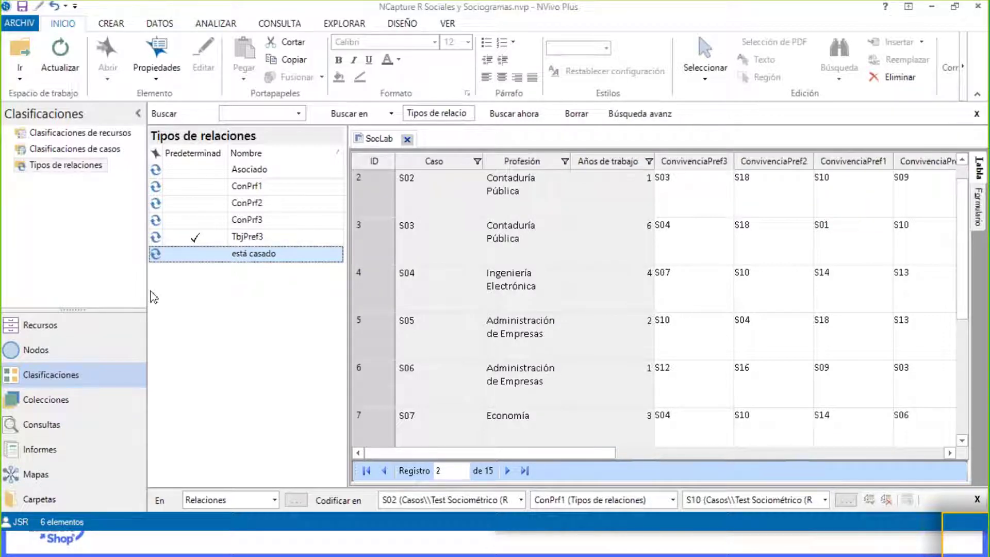
- Show the relationships list and code the S04 text in record 3's ConvivenciaPref3 column to the relationship S04 – está casado – S15
click(60, 356)
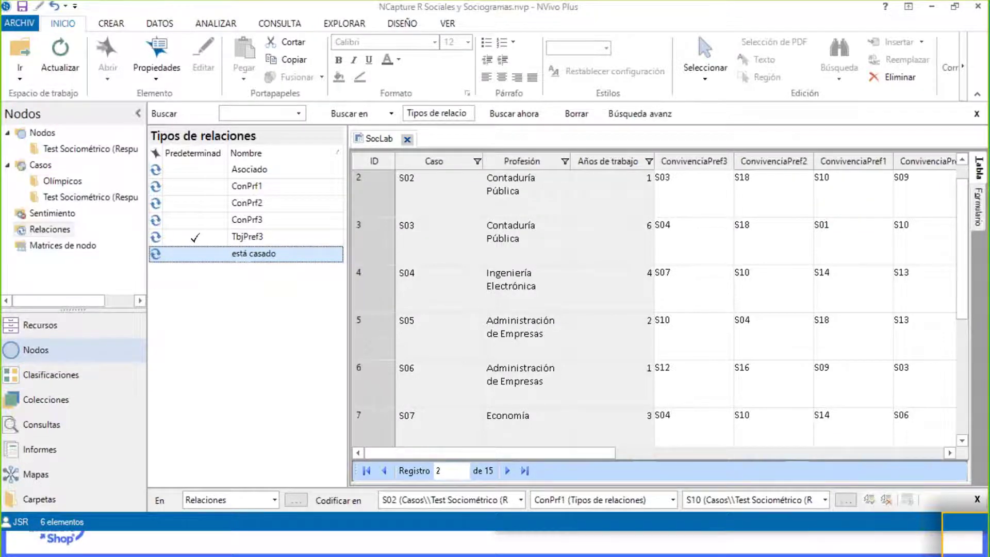
click(49, 229)
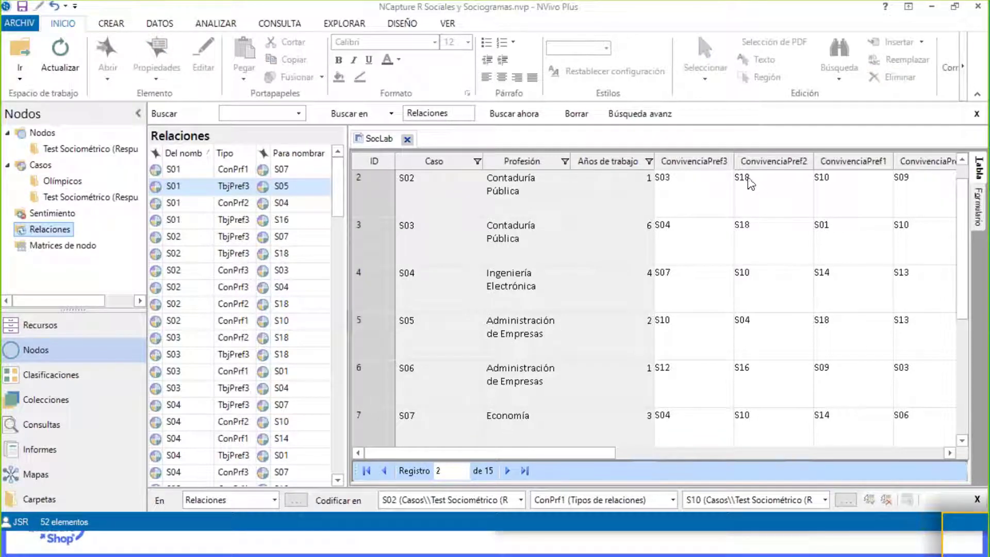
click(677, 231)
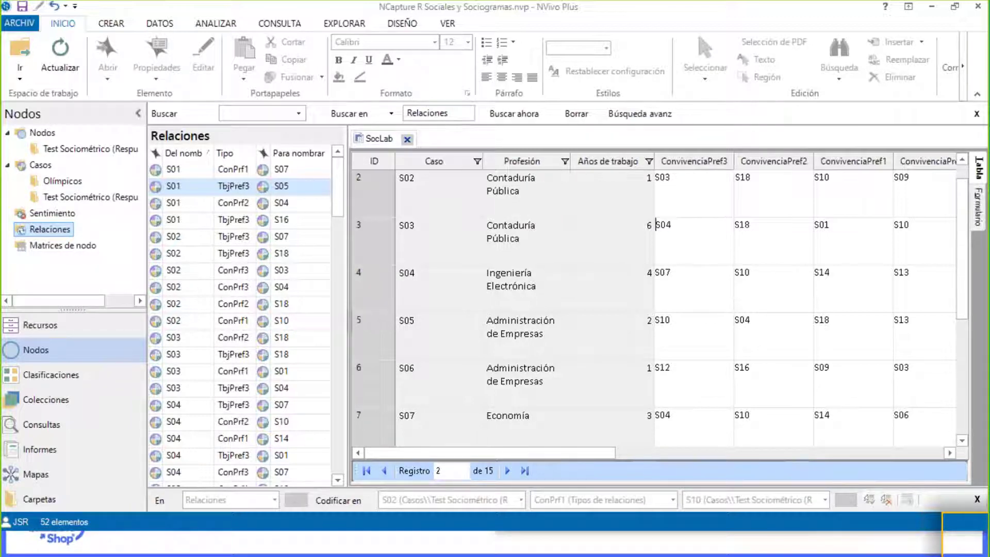
click(672, 225)
double_click(660, 229)
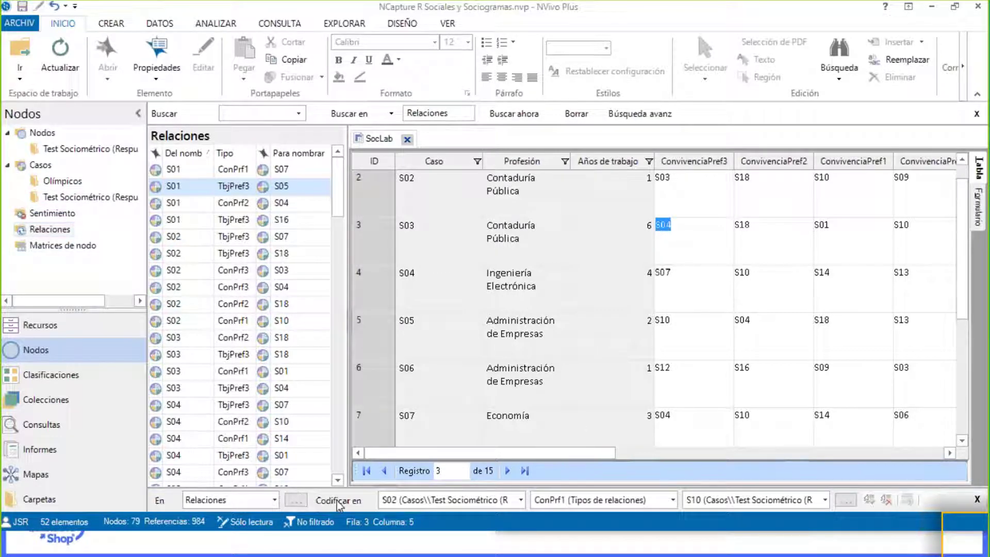
click(521, 499)
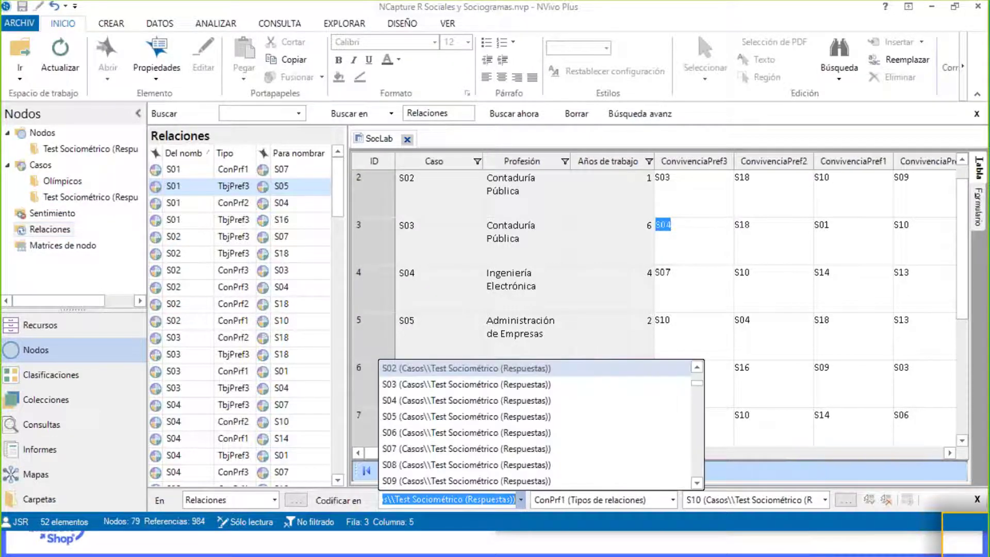
click(392, 402)
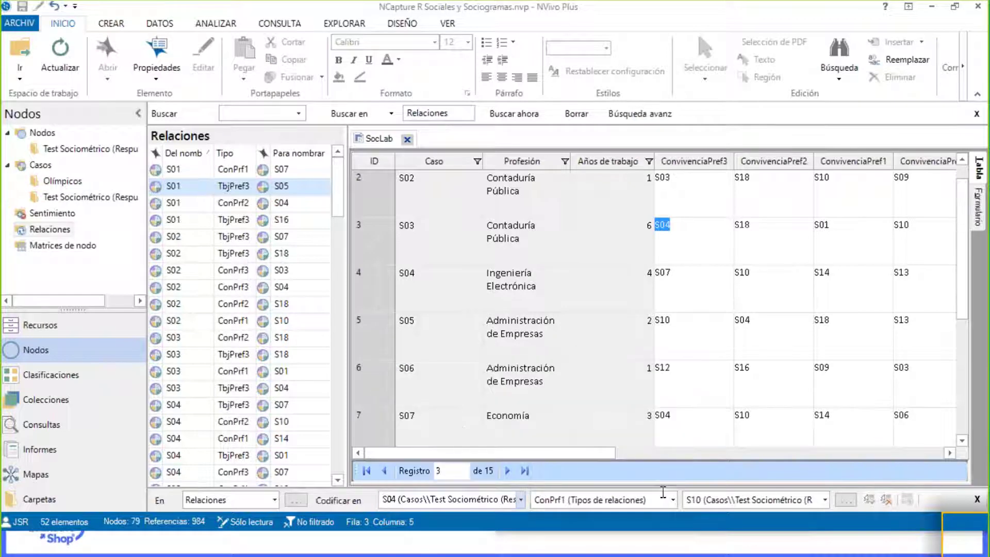
click(673, 499)
click(618, 465)
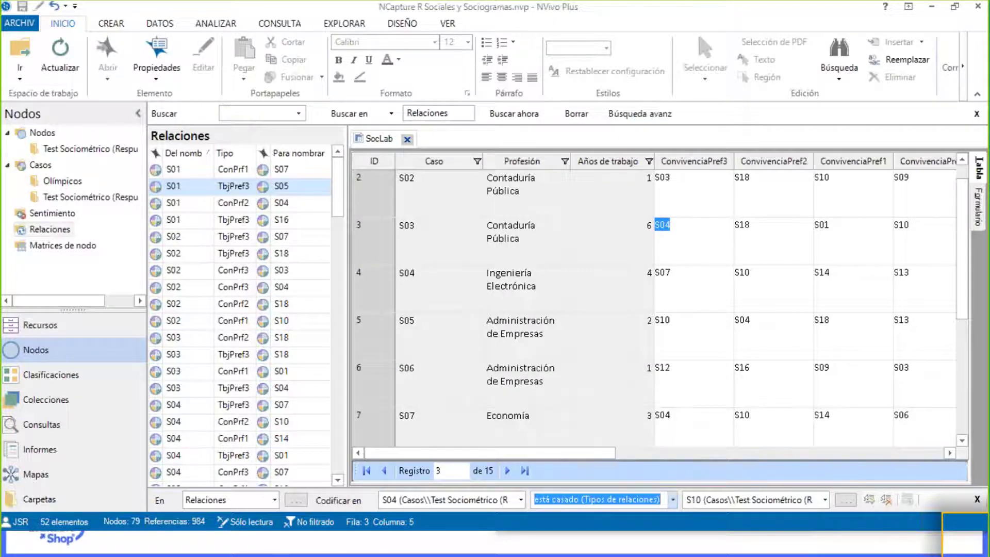
click(825, 500)
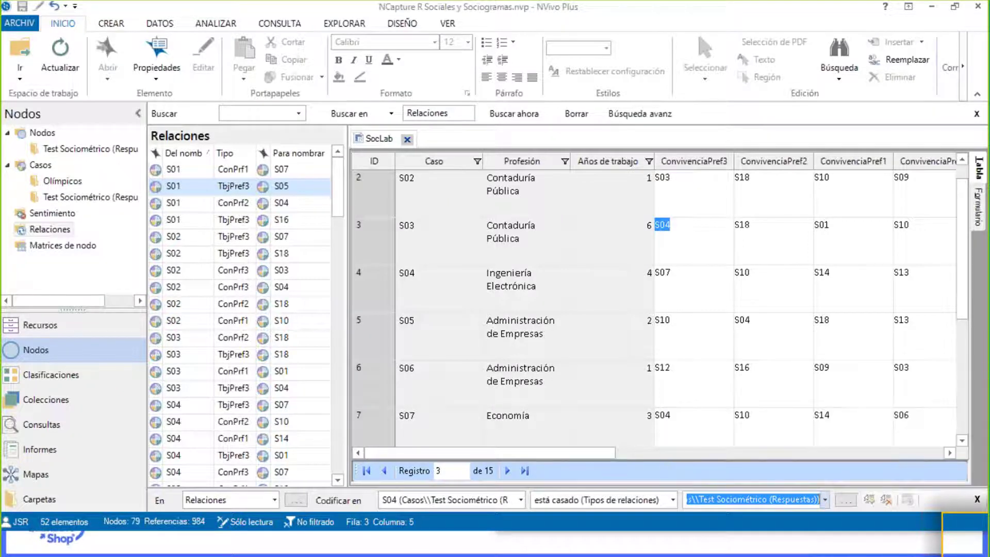
click(871, 453)
click(871, 499)
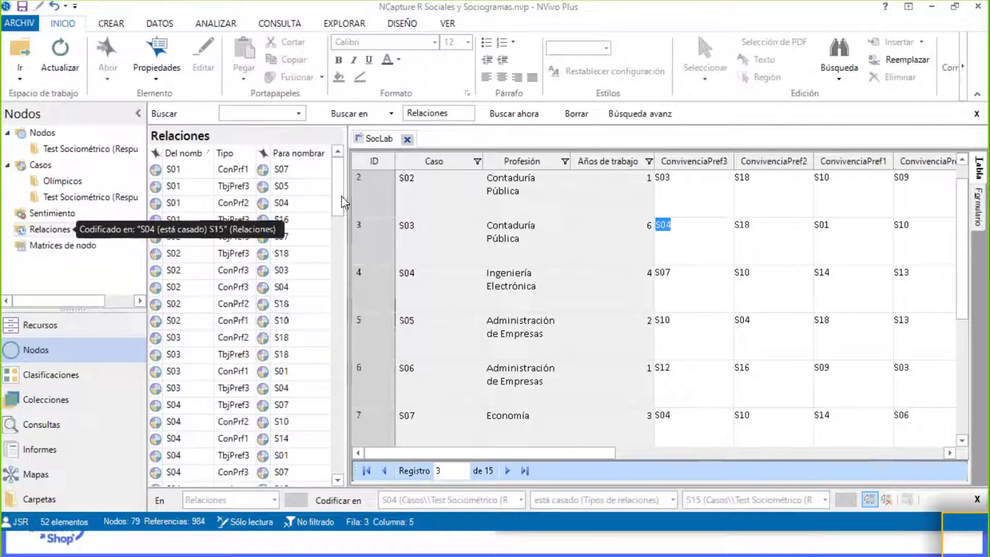
- Locate the S04 – está casado – S15 relationship in a widened relationships list, and close the SocLab dataset
drag(342, 196, 340, 249)
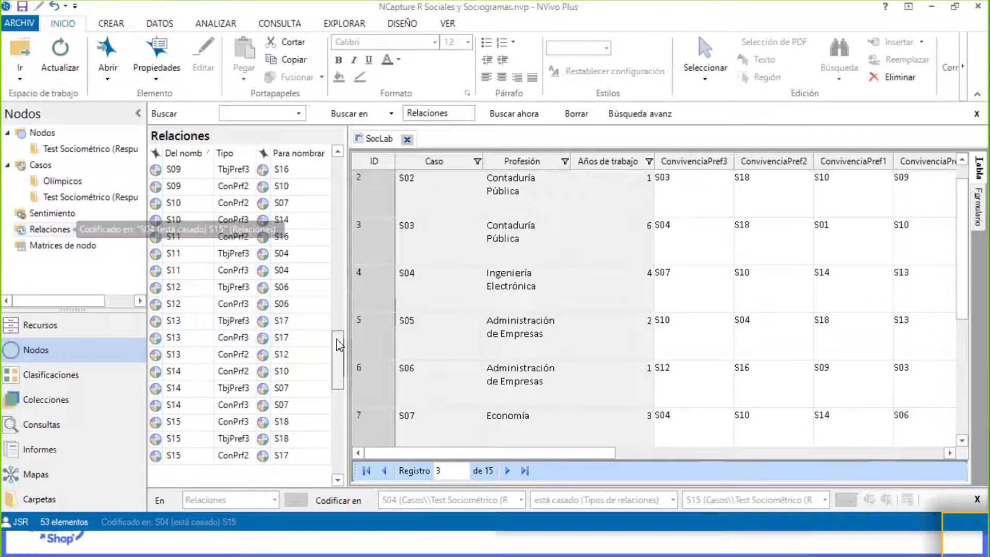
click(343, 260)
click(342, 210)
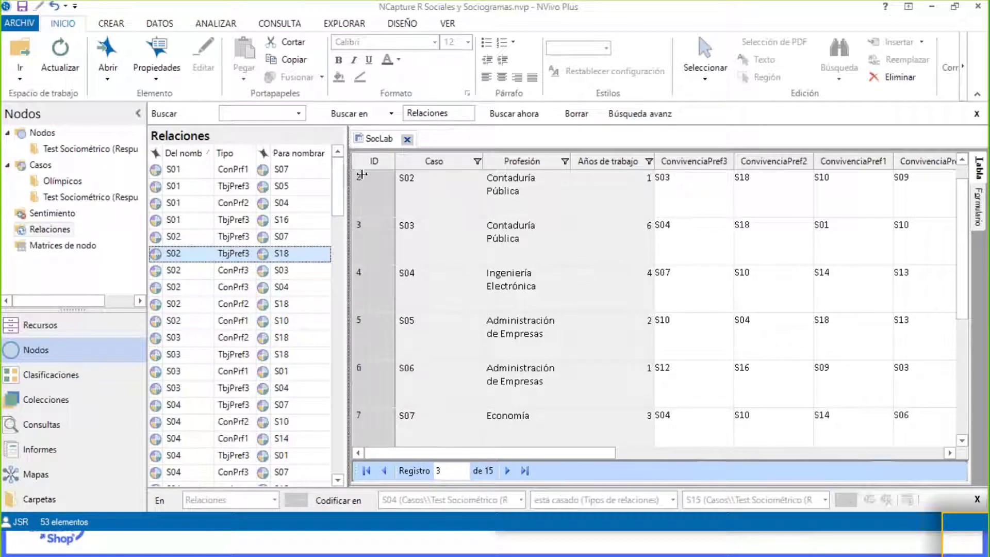
drag(362, 175, 395, 381)
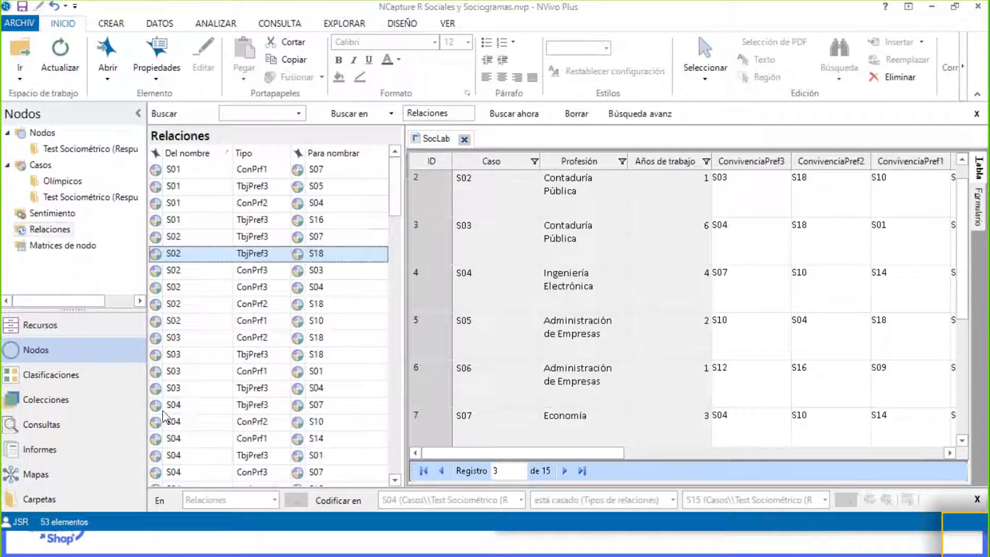
scroll(195, 425, down, 3)
click(260, 388)
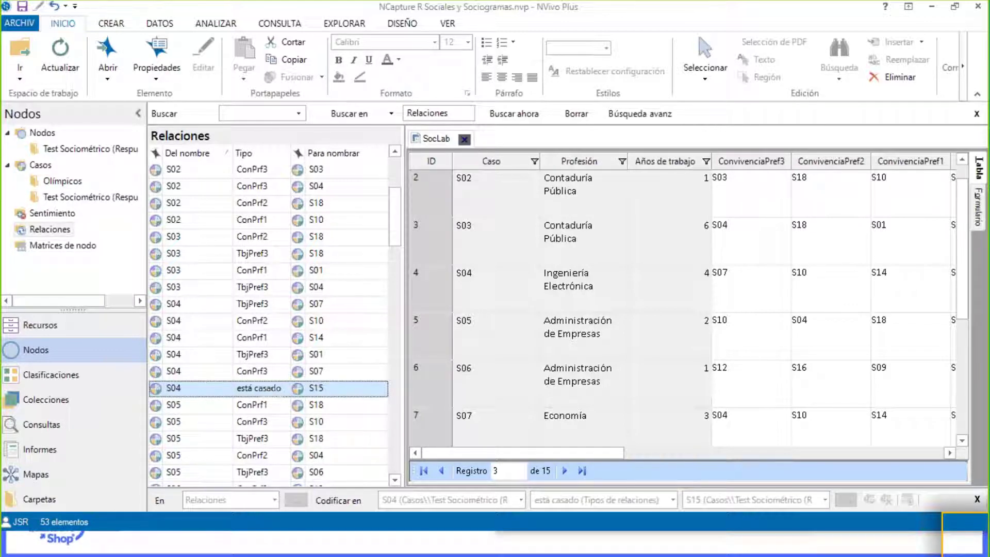
click(464, 139)
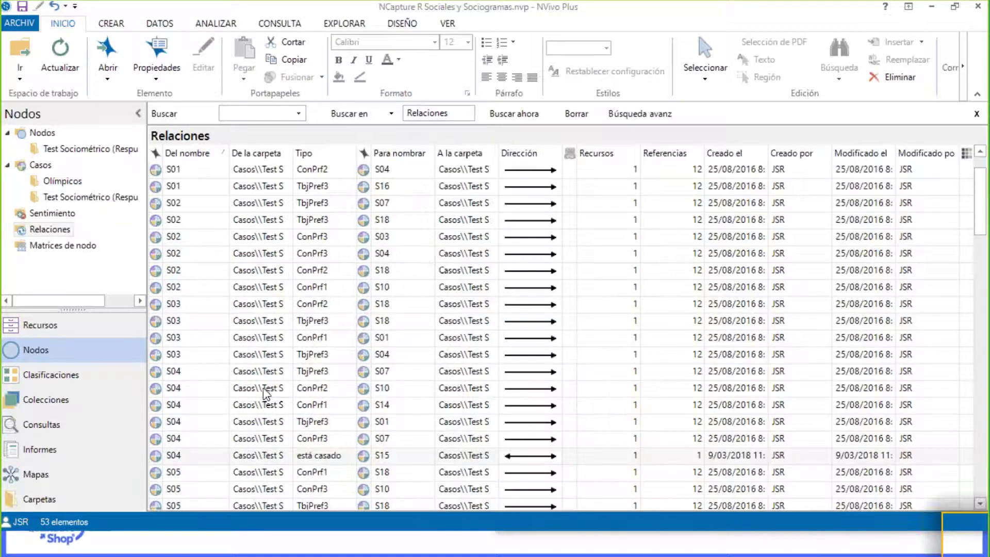
- Delete the S04 – está casado – S15 relationship from the relationships list
scroll(267, 397, down, 2)
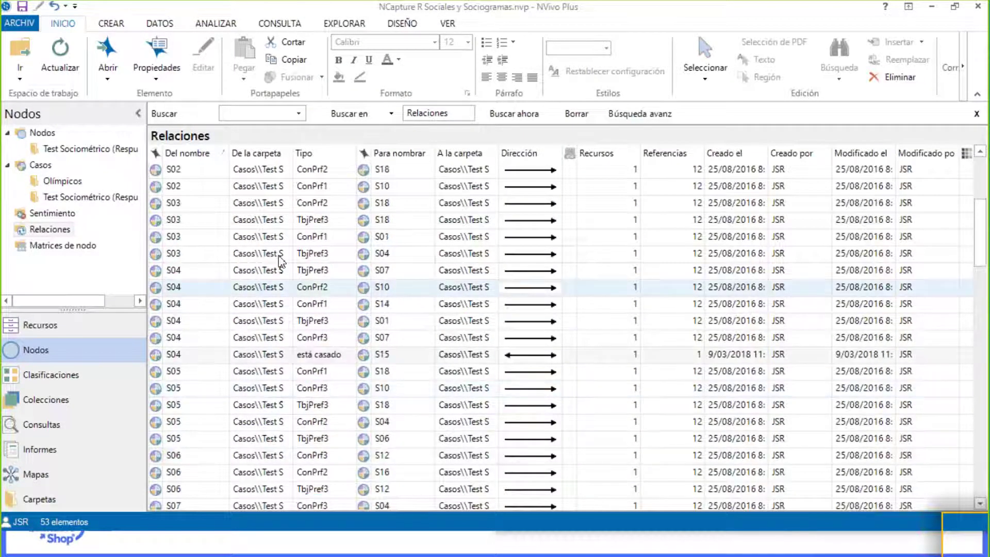
scroll(281, 262, down, 2)
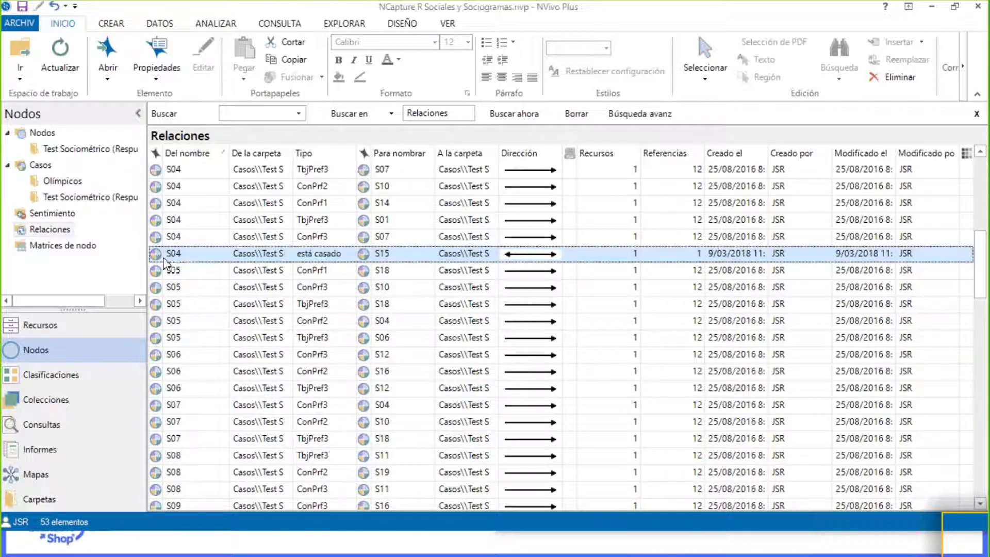
key(Delete)
key(Escape)
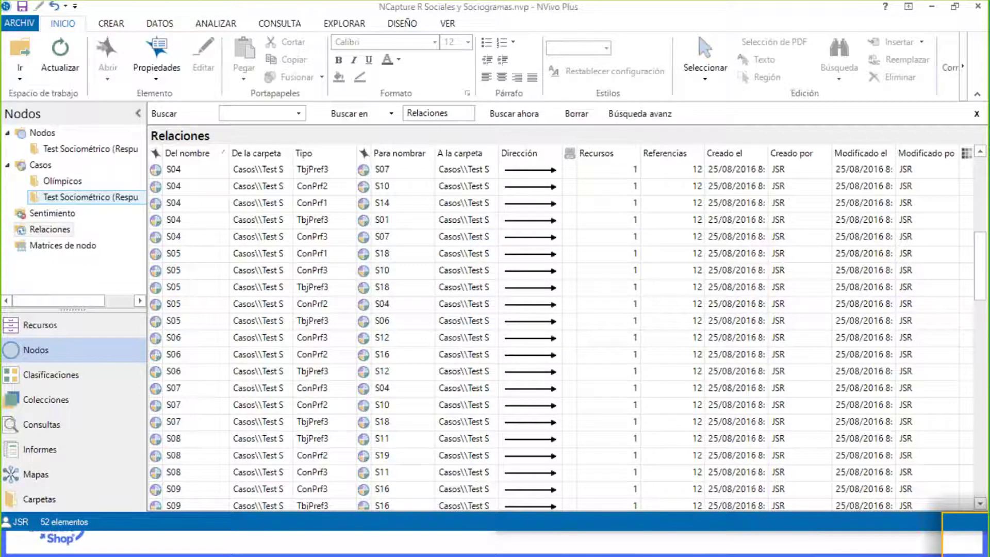
- Create an egocentric sociogram for case S04 from the Test Sociométrico (Respuestas) cases folder
click(50, 197)
click(172, 221)
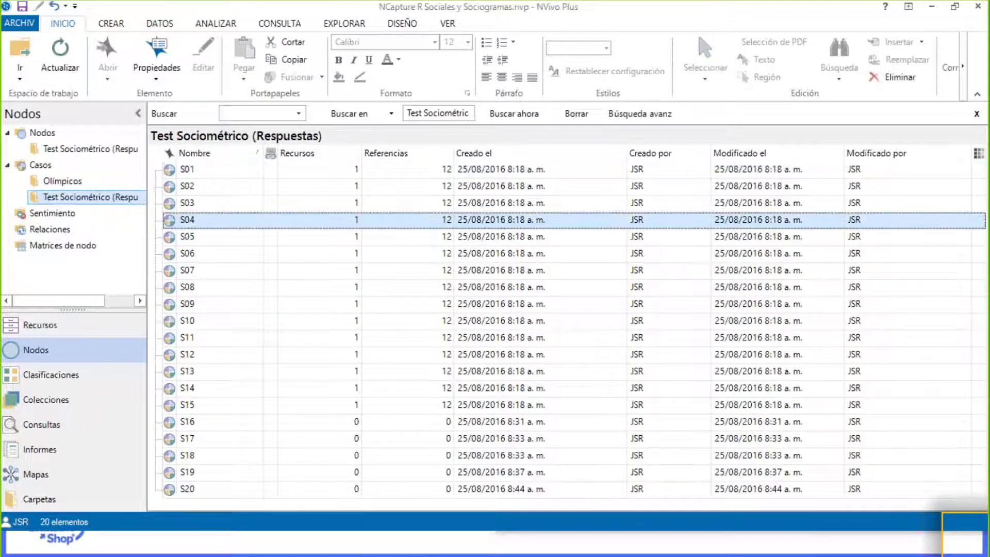
right_click(174, 222)
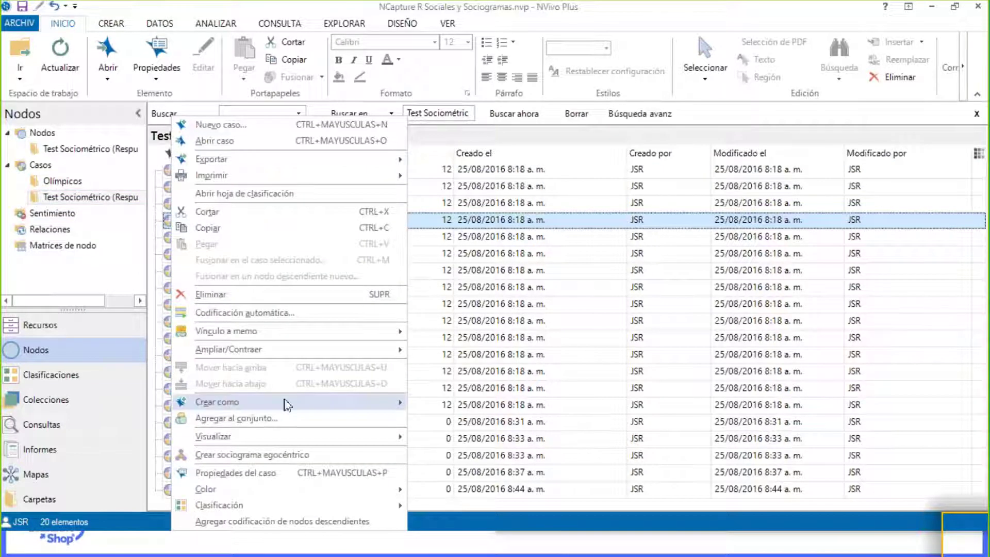
click(314, 456)
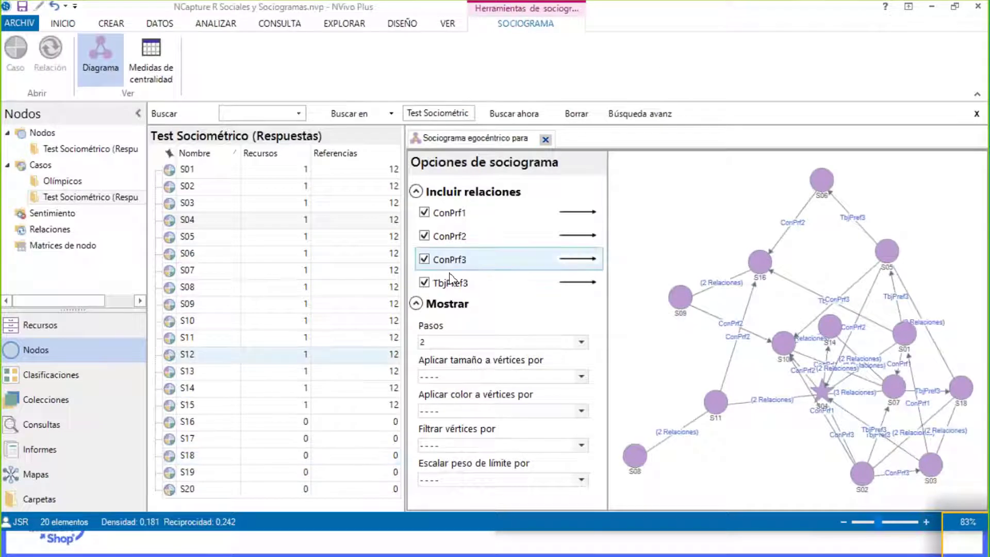
- Exclude the ConPrf1 and ConPrf2 relationships from the sociogram and review the available step counts
click(436, 242)
click(423, 235)
click(423, 212)
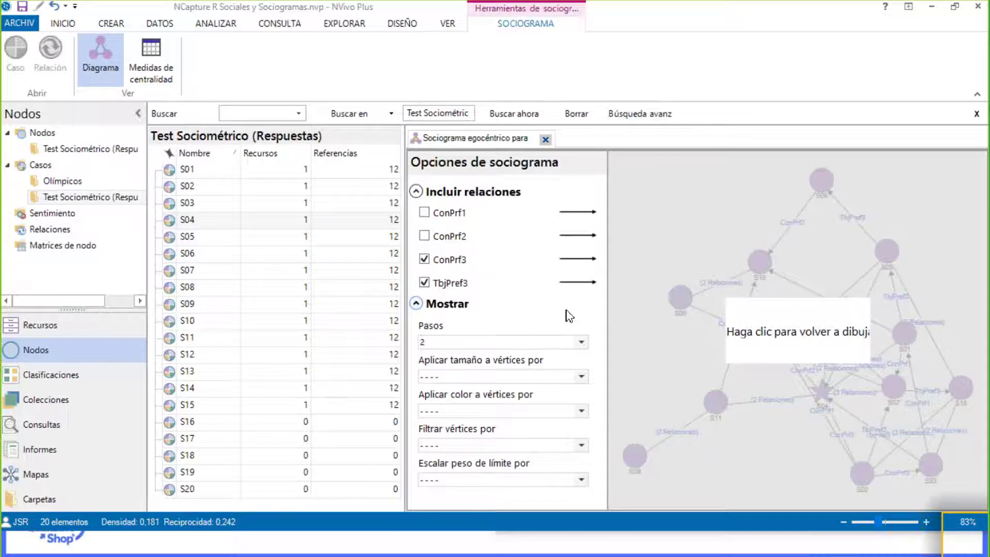
click(581, 342)
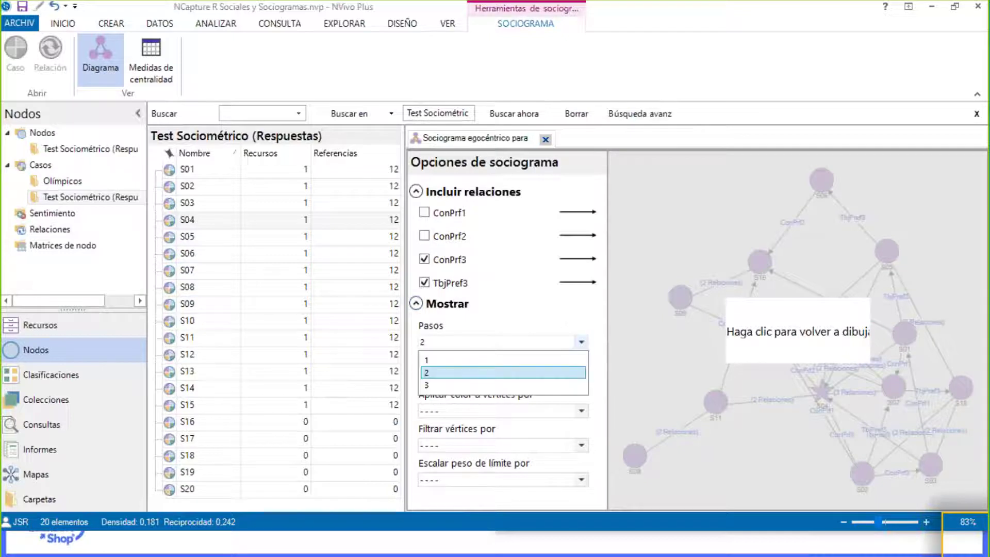
click(582, 342)
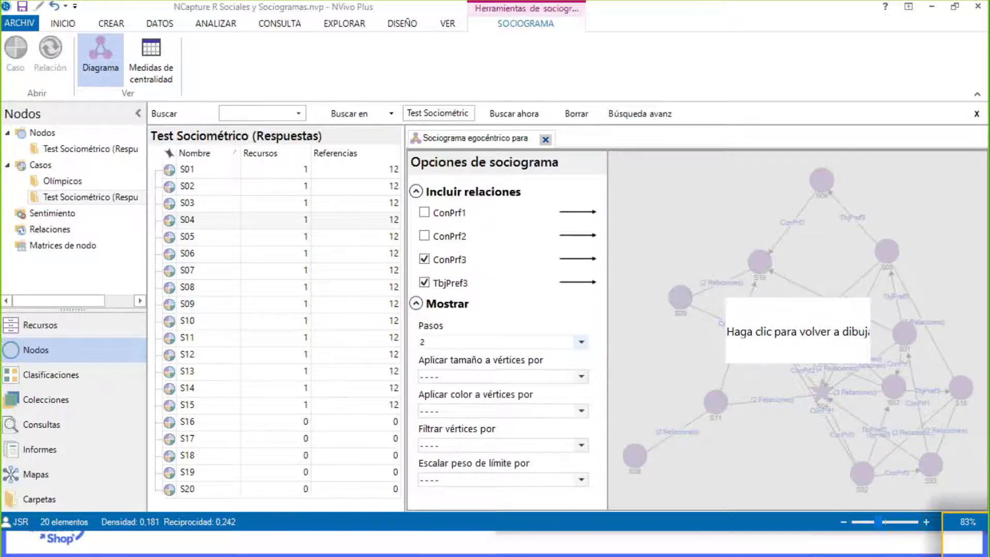
- Size and colour the sociogram's vertices by Grado correcto, and scale the edge weight by Cantidad de relaciones
click(581, 376)
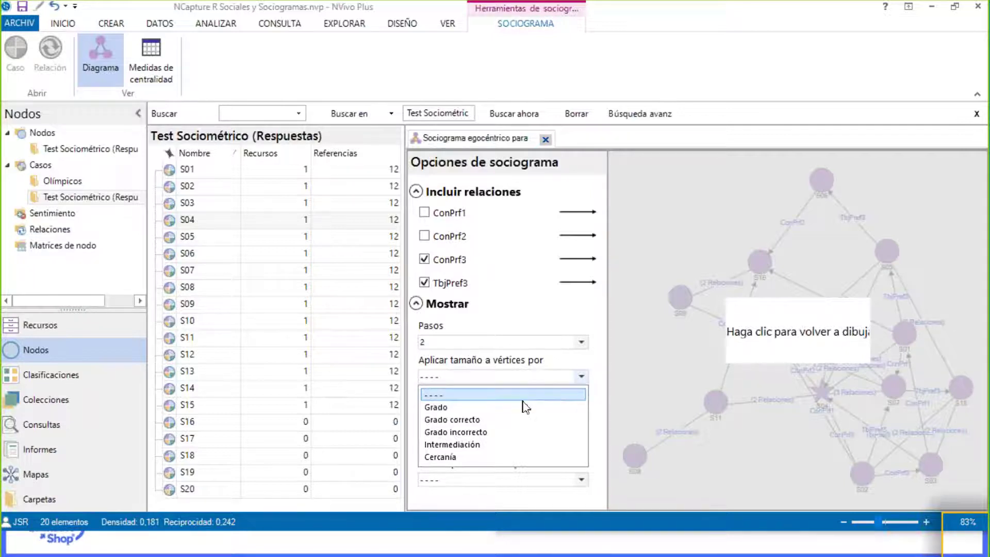
click(503, 419)
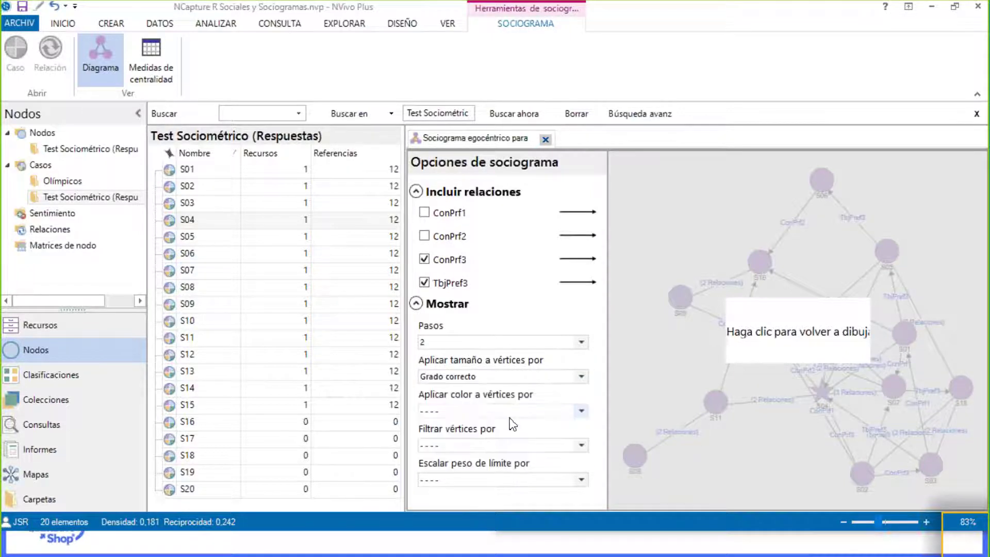
click(582, 410)
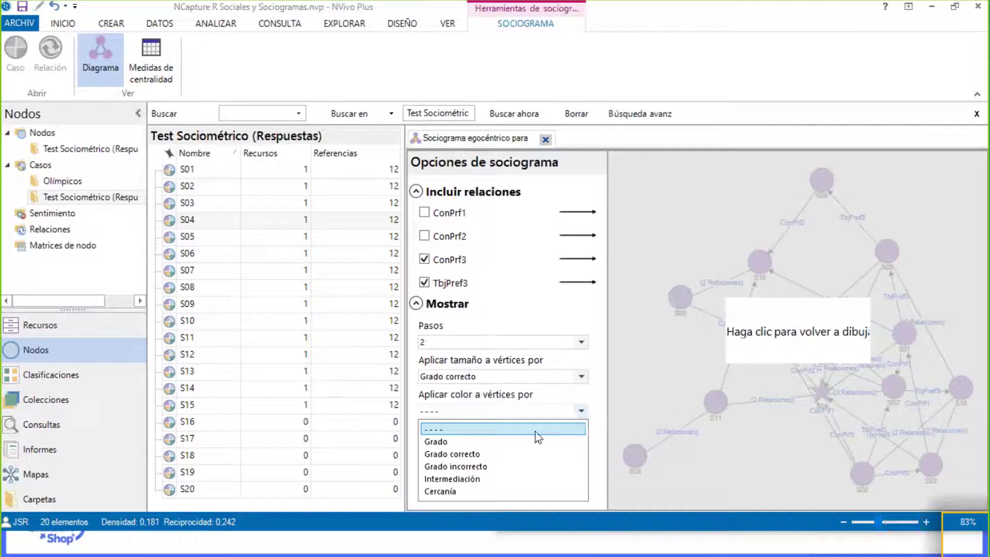
click(528, 454)
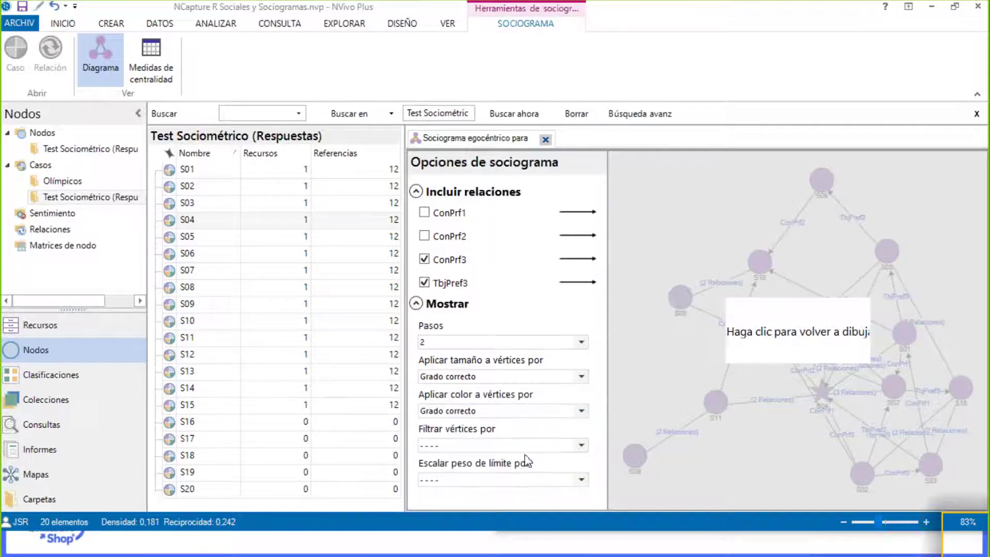
click(581, 480)
click(550, 510)
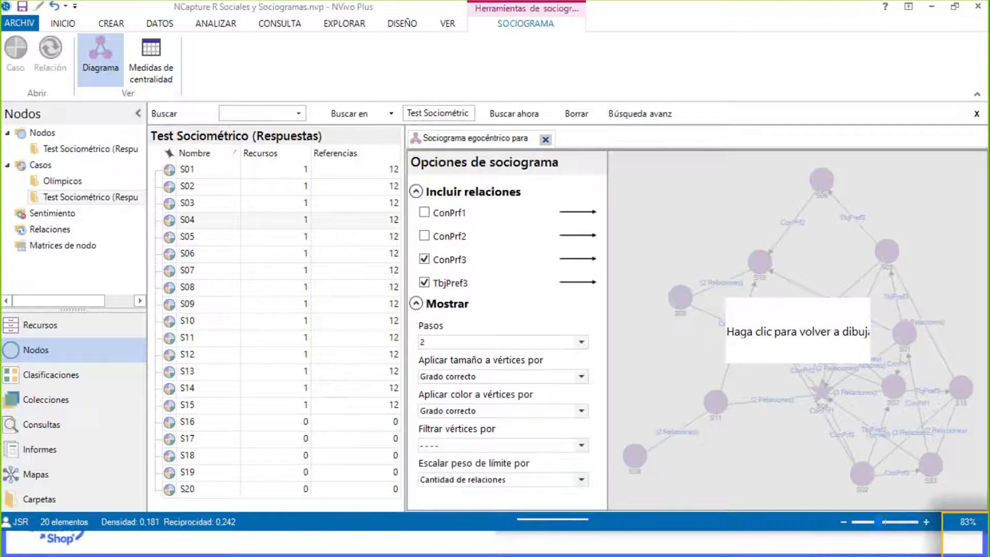
- Filter the vertices by Grado correcto with a minimum of 0,05 and redraw the sociogram
click(581, 445)
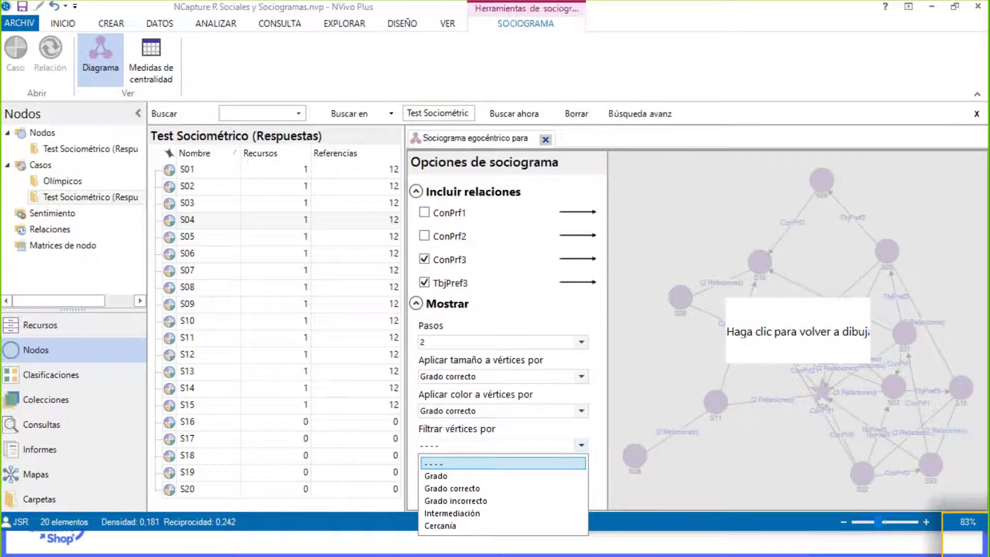
click(523, 488)
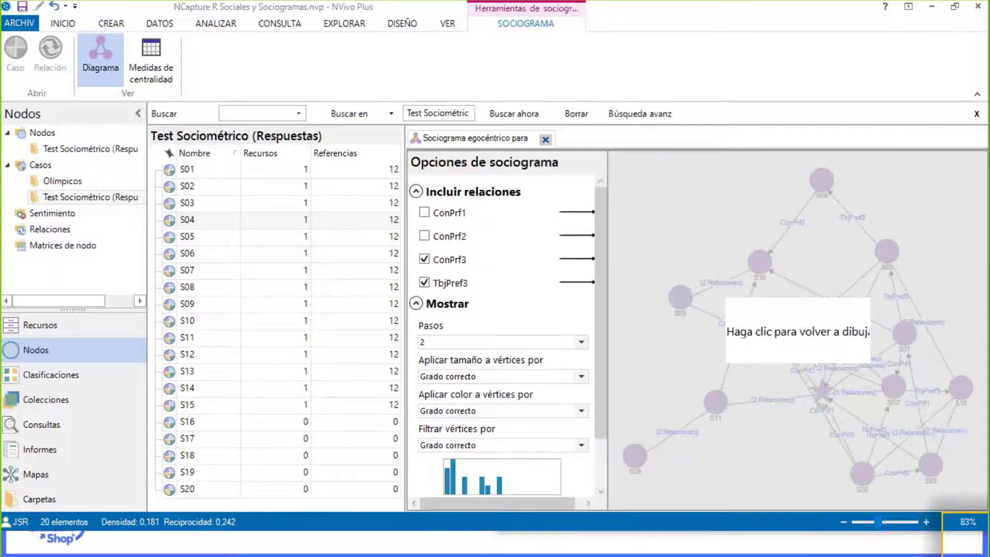
scroll(602, 425, down, 2)
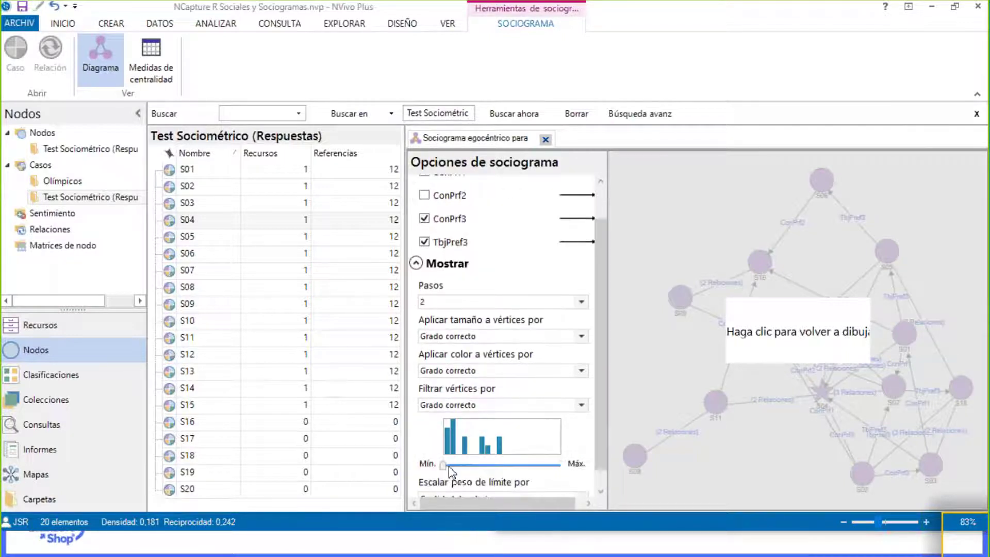
drag(448, 466, 571, 465)
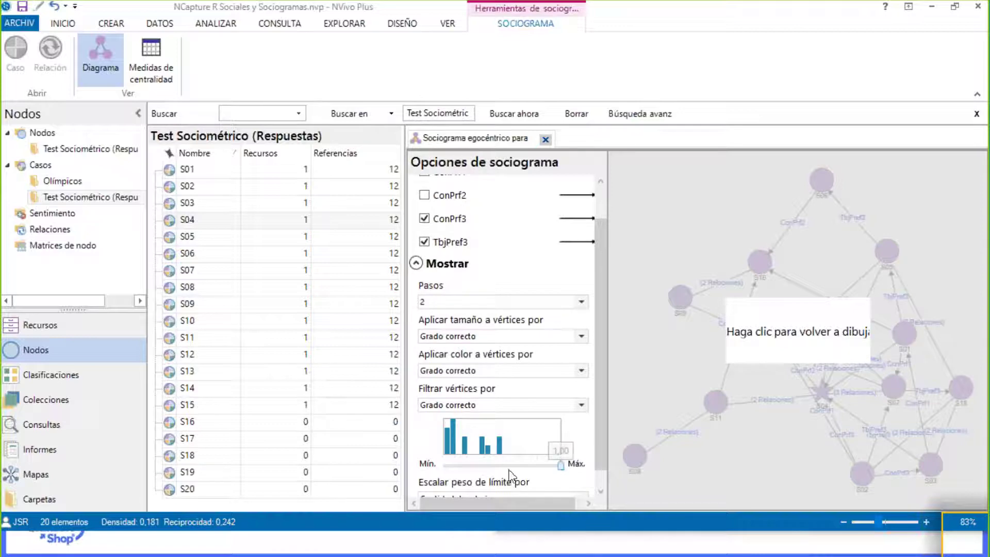
click(448, 466)
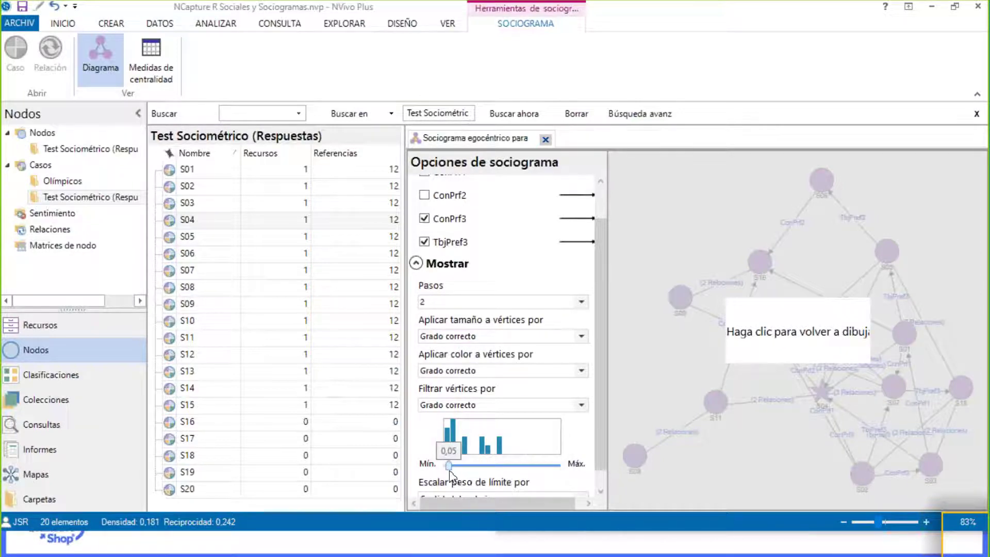
click(810, 351)
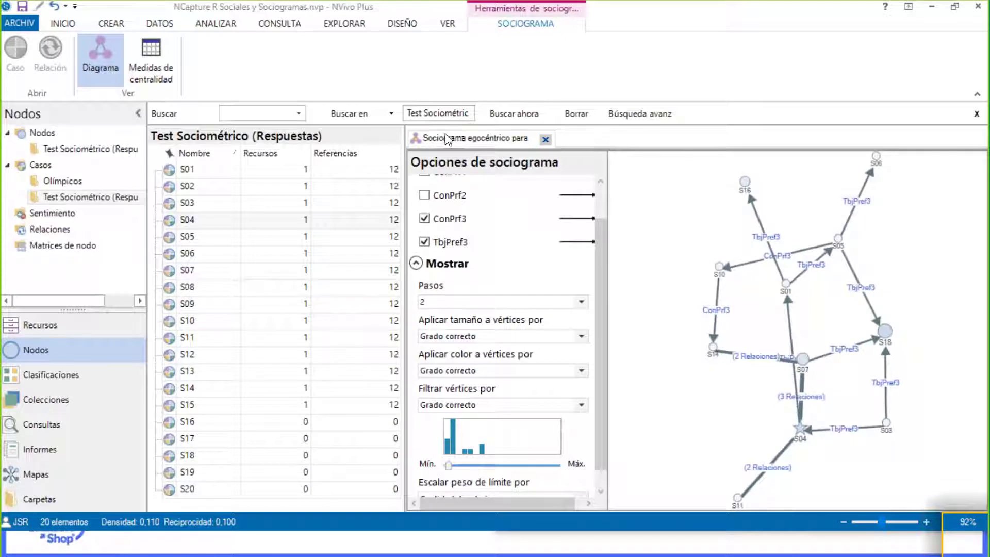
- Undock the egocentric sociogram for S04 into its own window, switch to it and maximize it
right_click(446, 139)
click(516, 191)
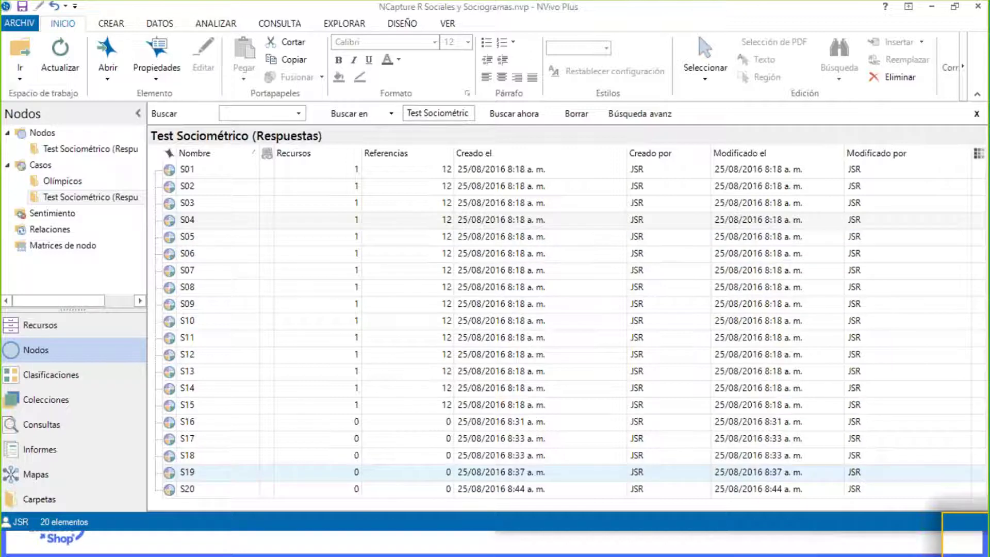
key(alt+Tab)
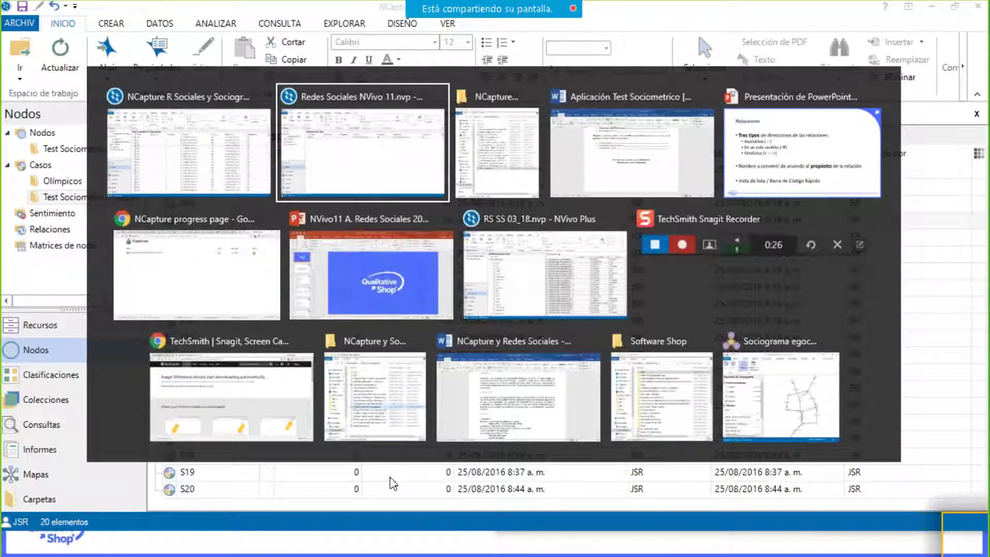
key(alt+Tab)
key(alt+Tab)
key(alt+Tab)
key(alt+Tab)
key(alt+Tab)
key(alt+Tab)
key(alt+Tab)
key(alt+Tab)
key(alt+Tab)
key(alt+Tab)
key(alt+Tab)
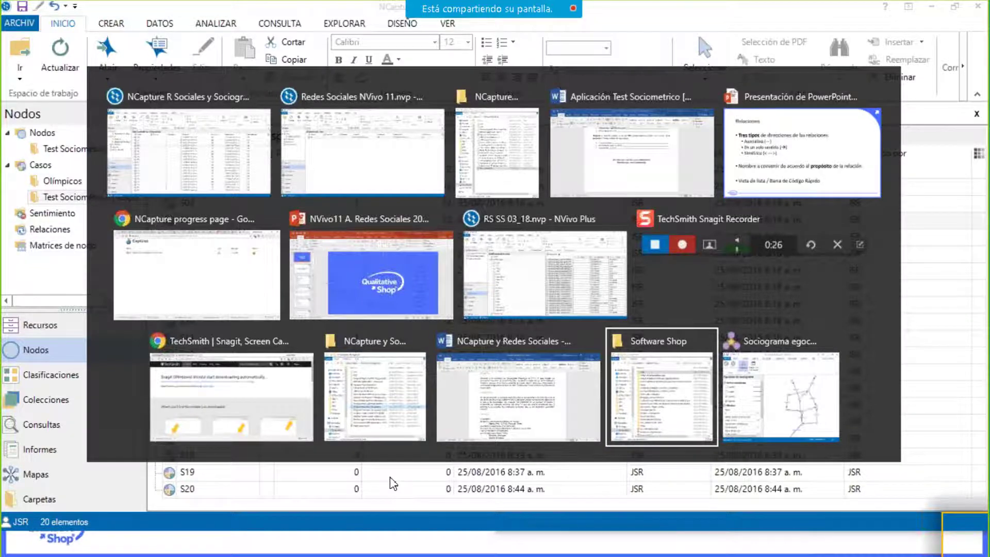
key(alt+Tab)
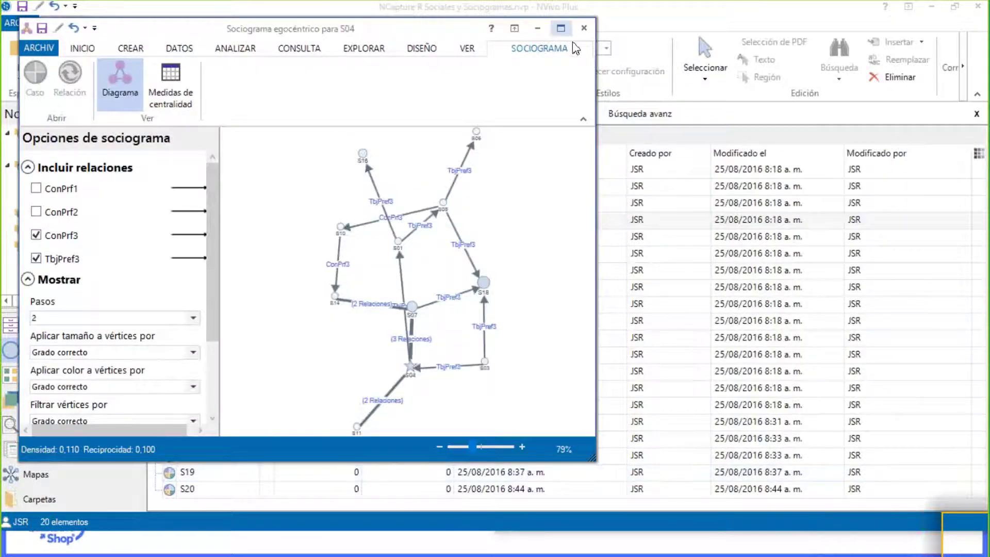
click(561, 30)
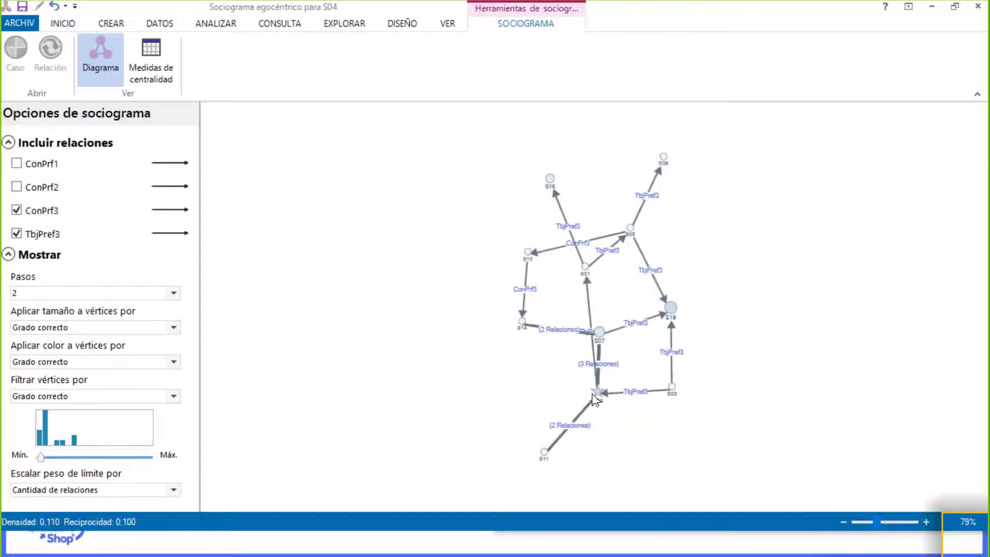
- Spread out vertices S04, S11, S14, S10, S01, S07 and S03 to untangle the diagram, and select the whole sociogram
drag(597, 398, 435, 190)
drag(592, 455, 404, 349)
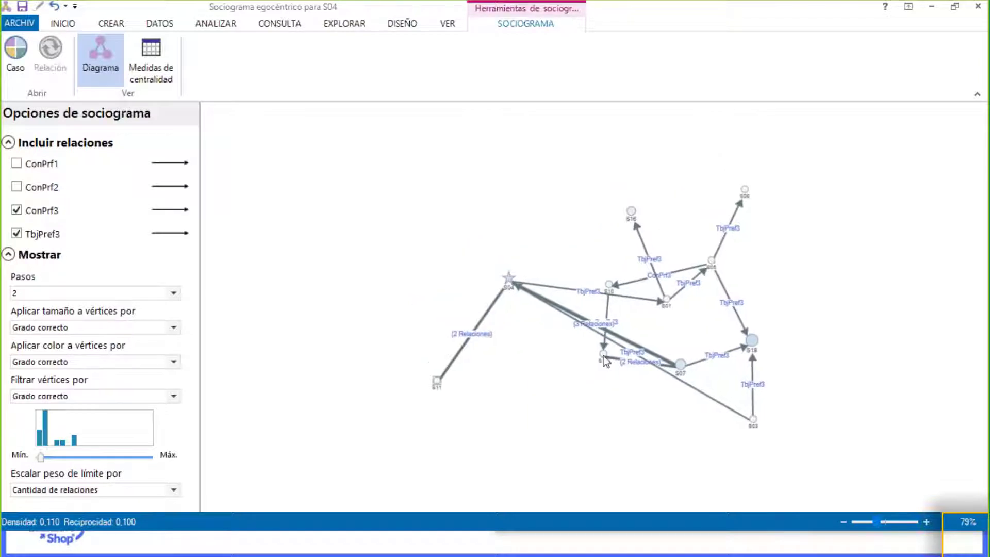
drag(604, 356, 482, 438)
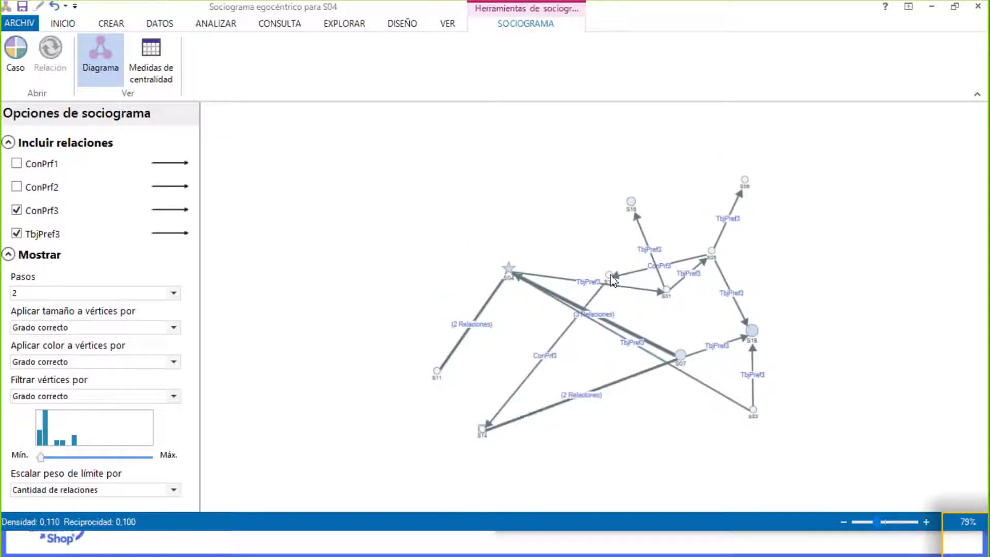
drag(610, 276, 458, 204)
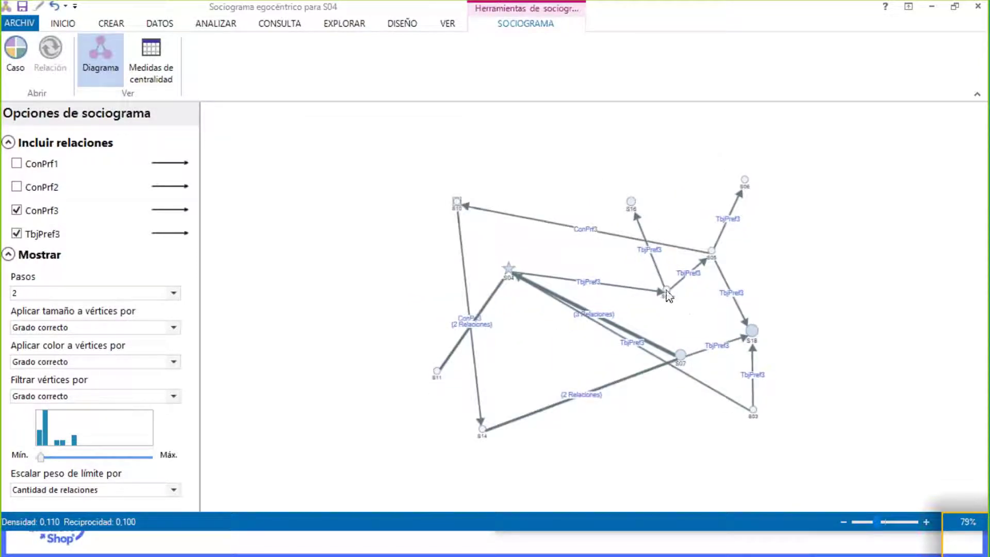
drag(669, 297, 608, 287)
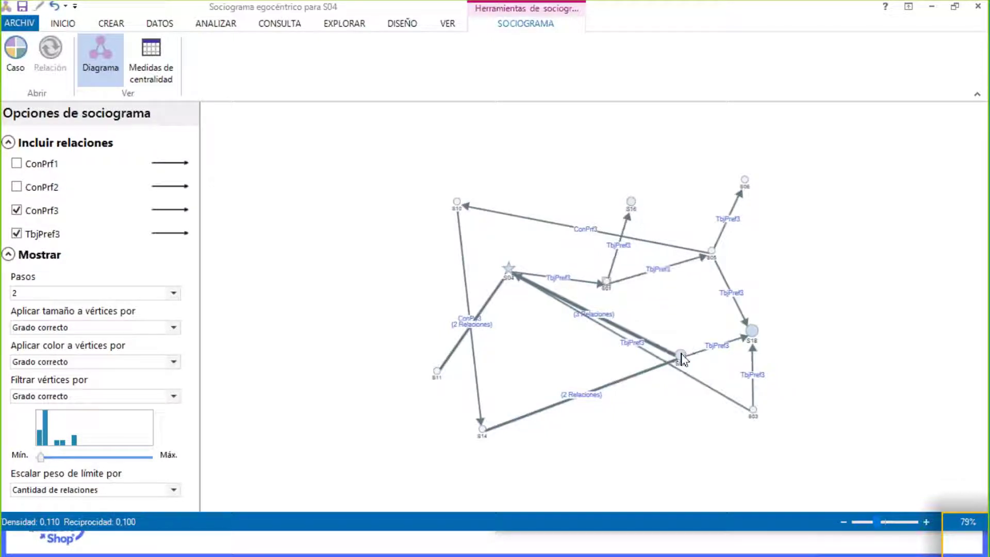
drag(681, 358, 560, 387)
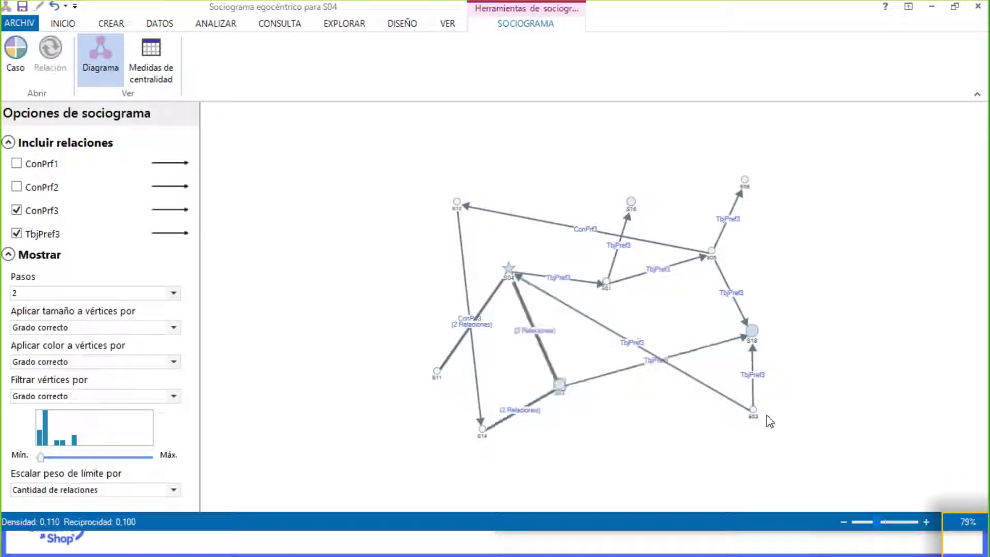
drag(753, 410, 662, 403)
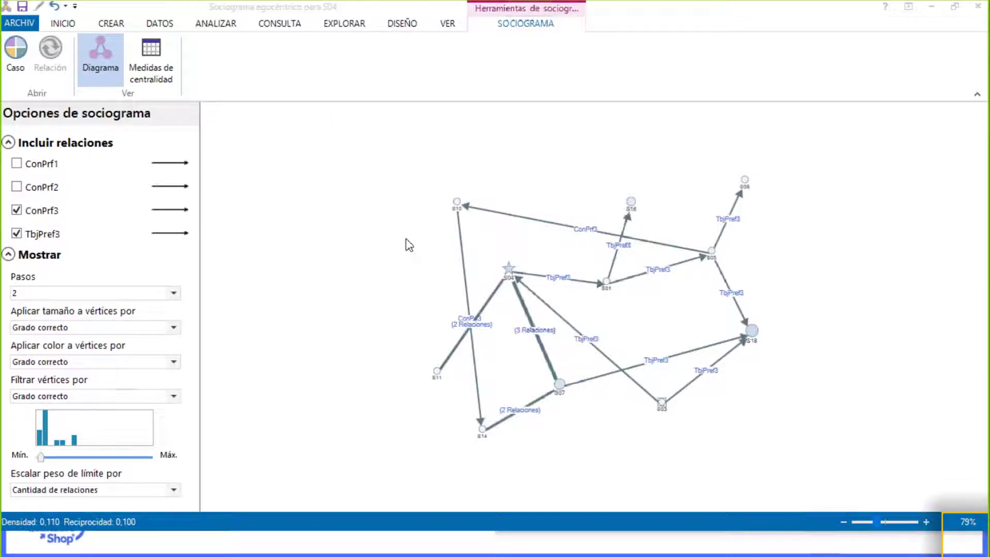
drag(787, 451, 778, 466)
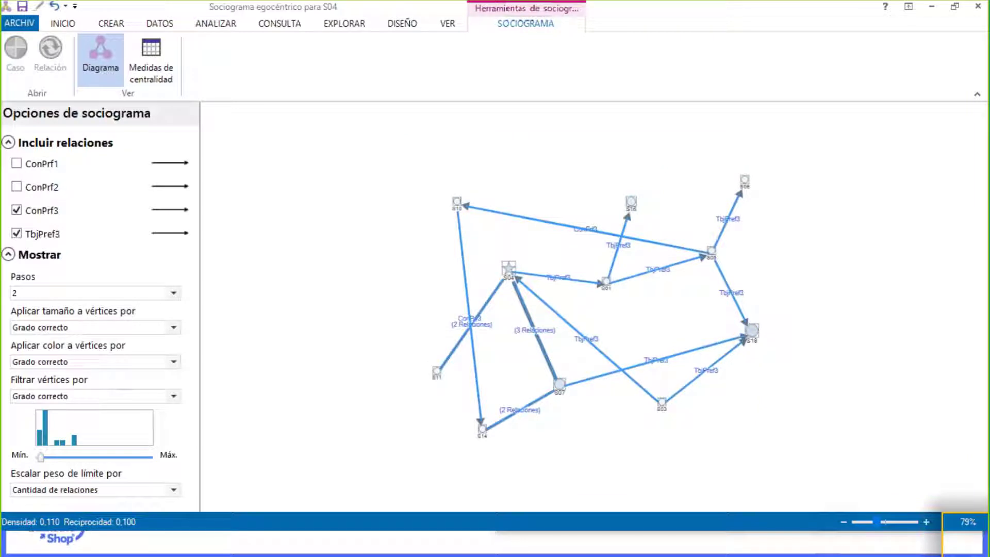
key(alt+Tab)
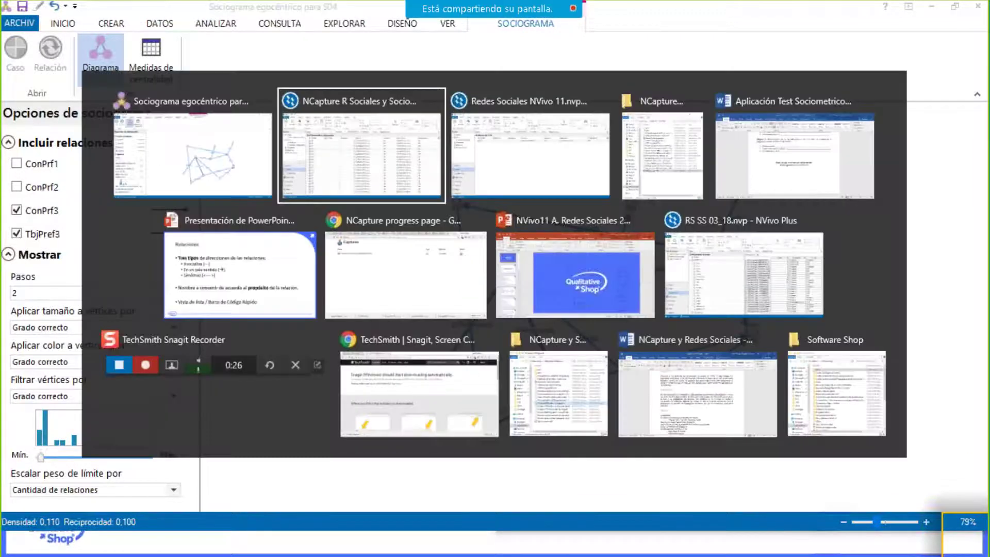
key(Tab)
key(Tab)
key(Tab)
key(Tab)
key(Tab)
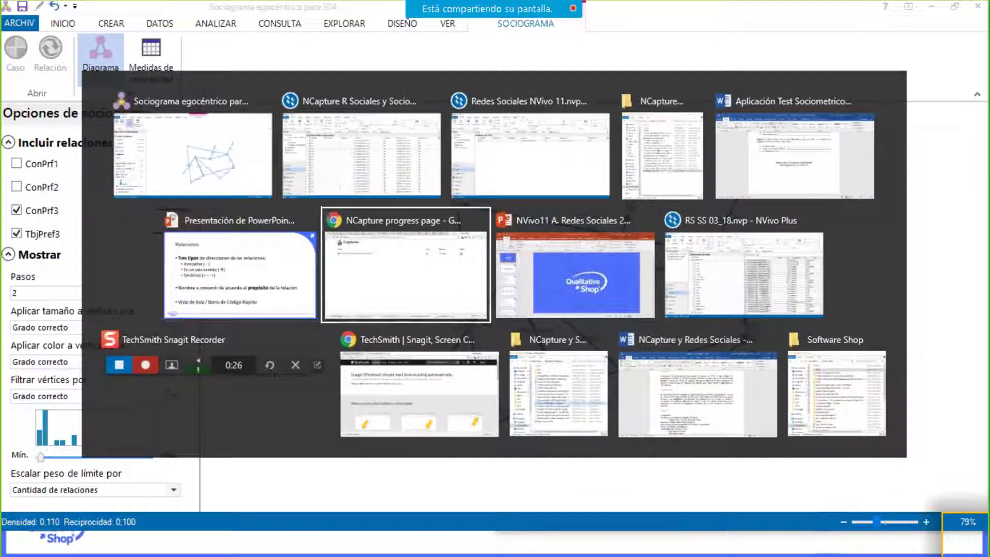
key(Tab)
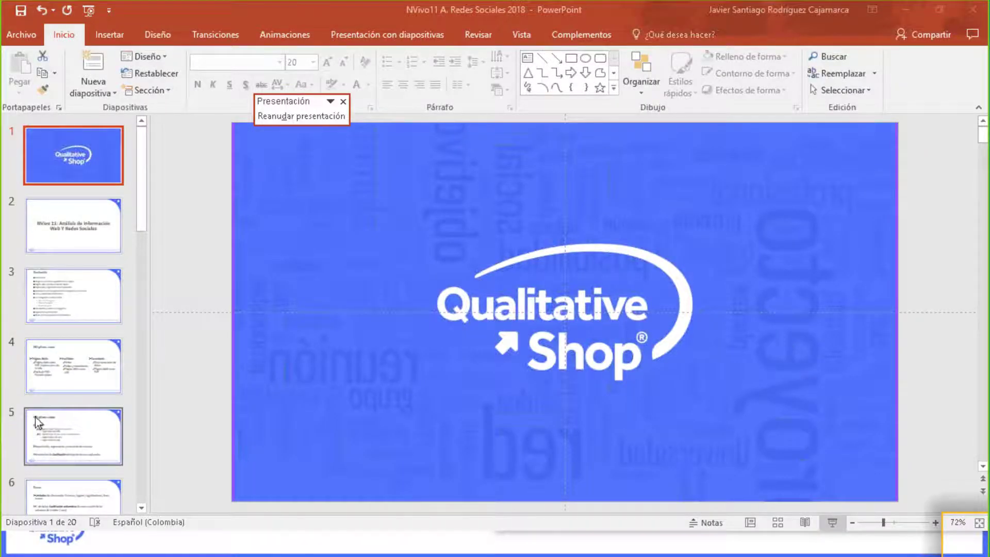
key(alt+Tab)
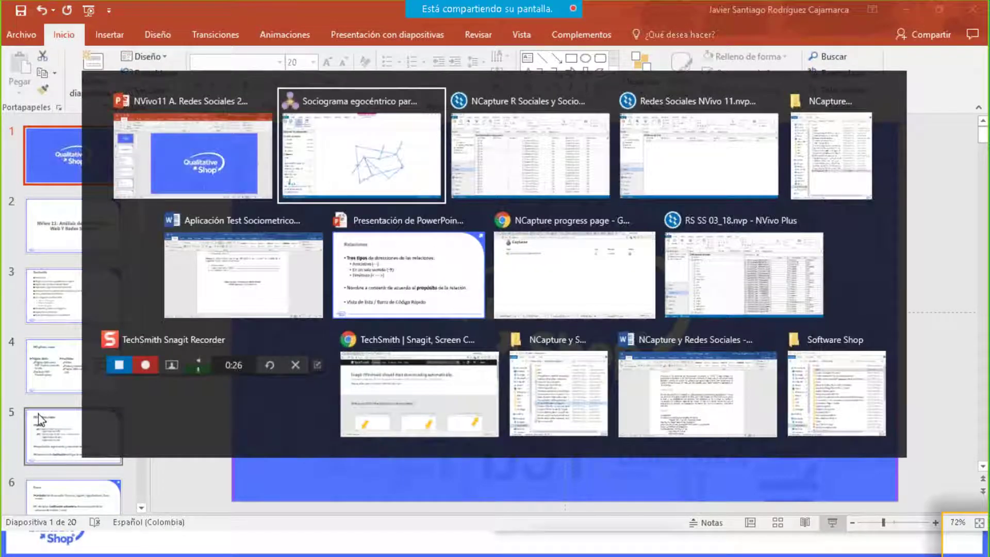
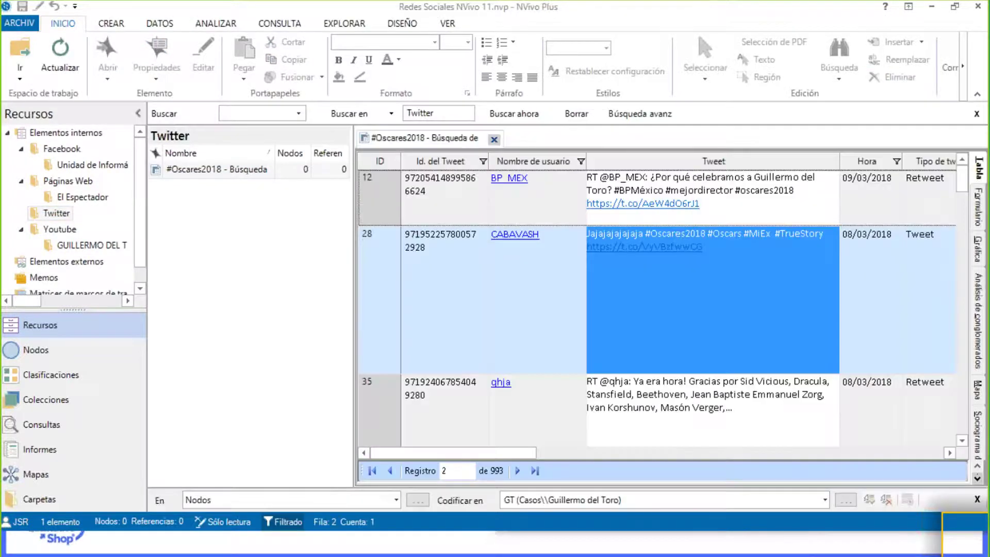
- Narrow the Twitter source list to widen the #Oscares2018 dataset, and select the tweet ID cell of its first record
drag(354, 200, 288, 200)
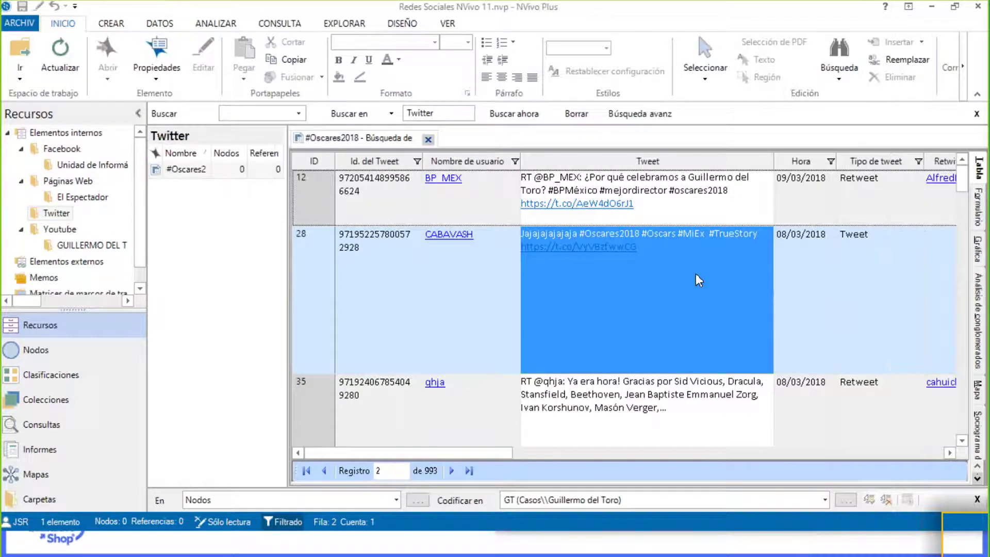
drag(464, 453, 435, 444)
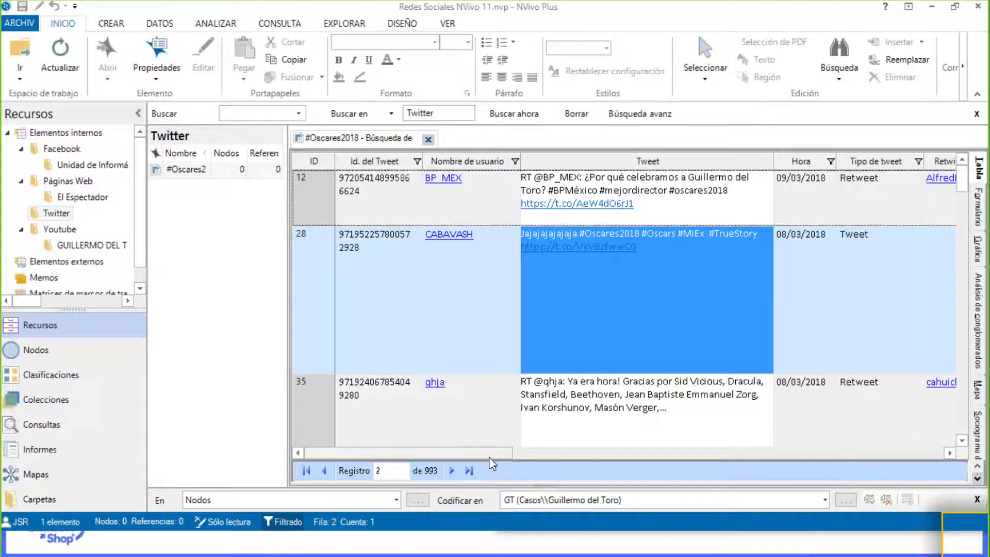
drag(523, 455, 421, 452)
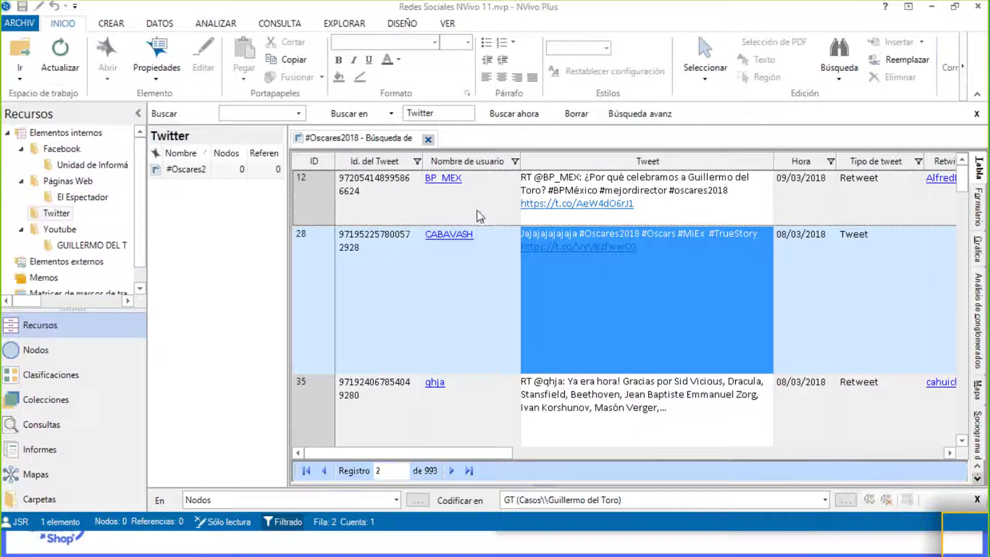
click(341, 178)
click(355, 190)
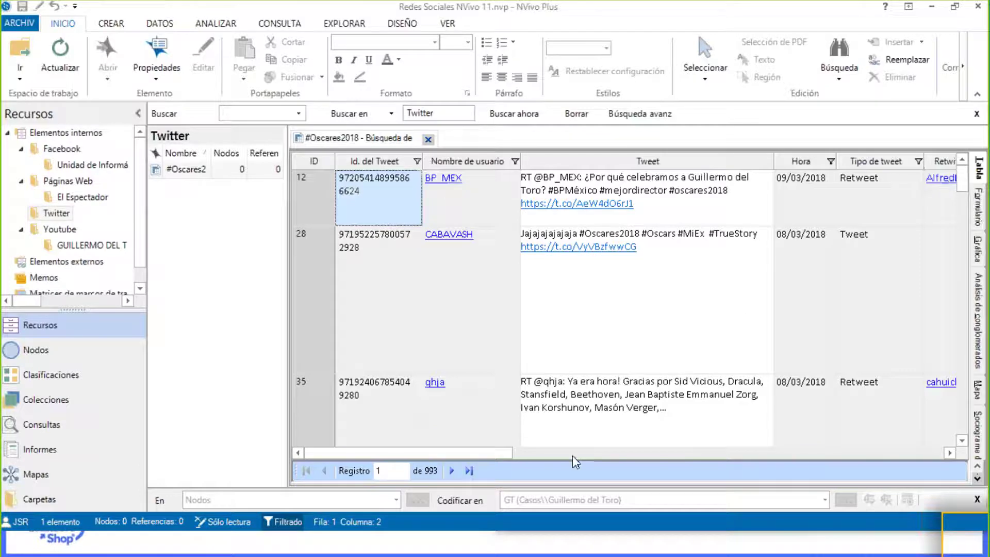
- Change the Ubicación column filter of the #Oscares2018 dataset to show rows that contain the value Colombia
scroll(577, 457, right, 1)
scroll(579, 457, right, 10)
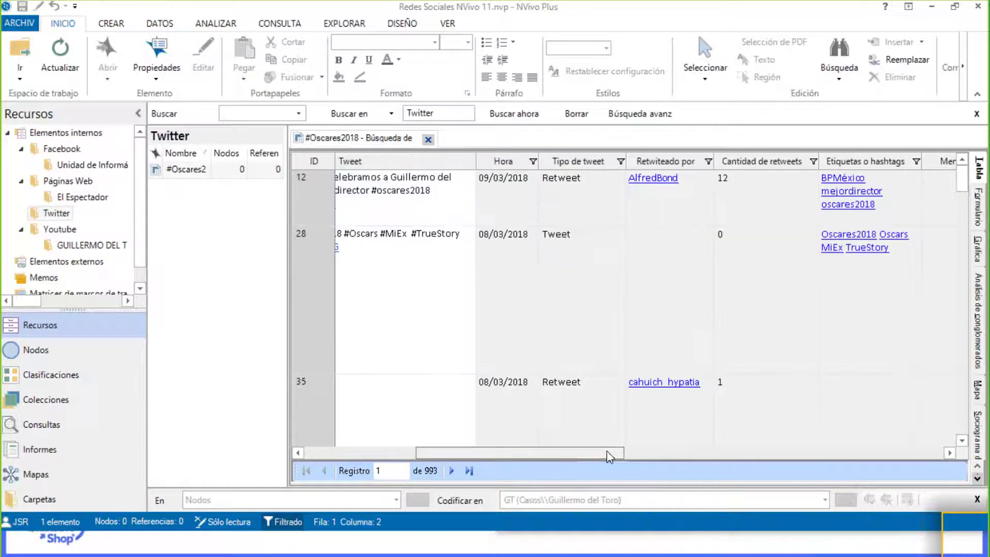
drag(648, 455, 825, 431)
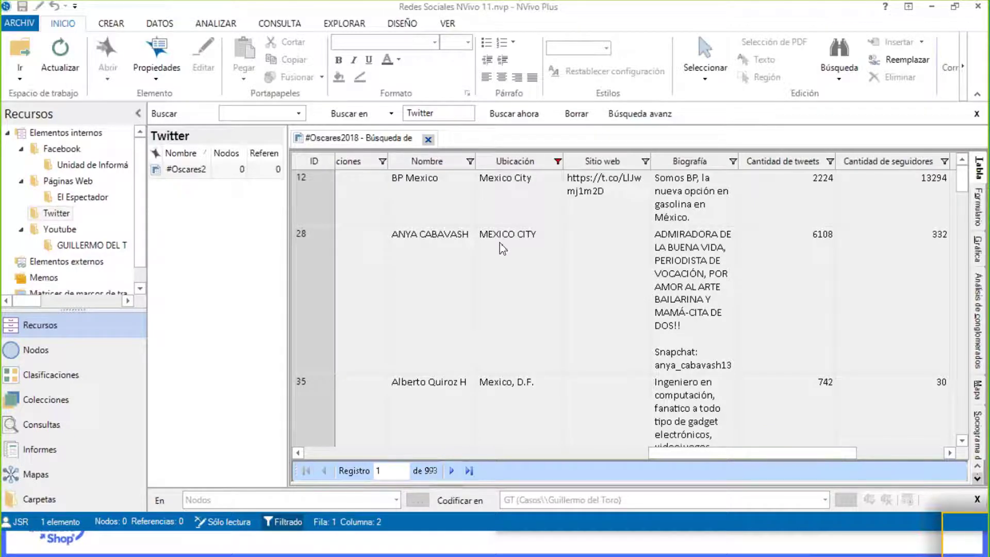
click(558, 163)
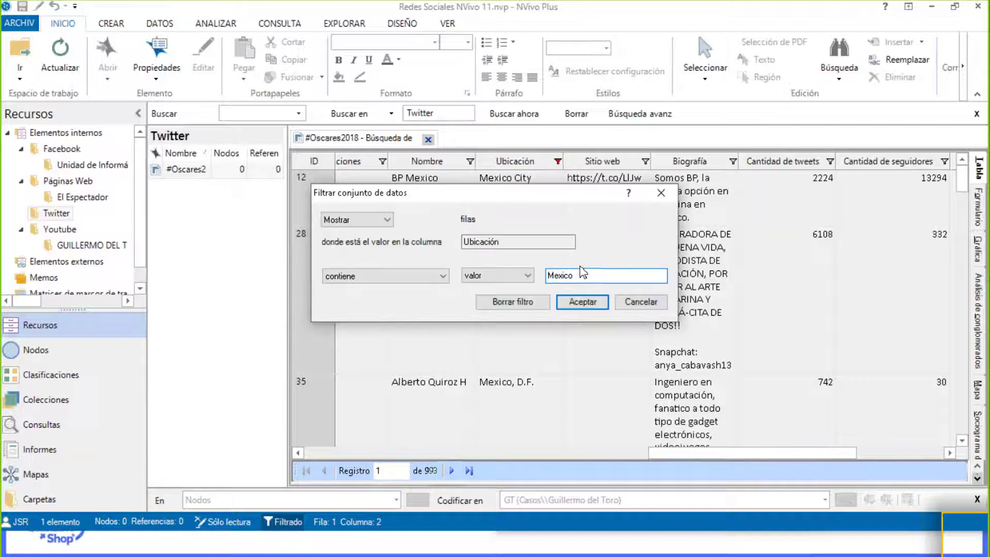
key(shift+Home)
text(Colombia)
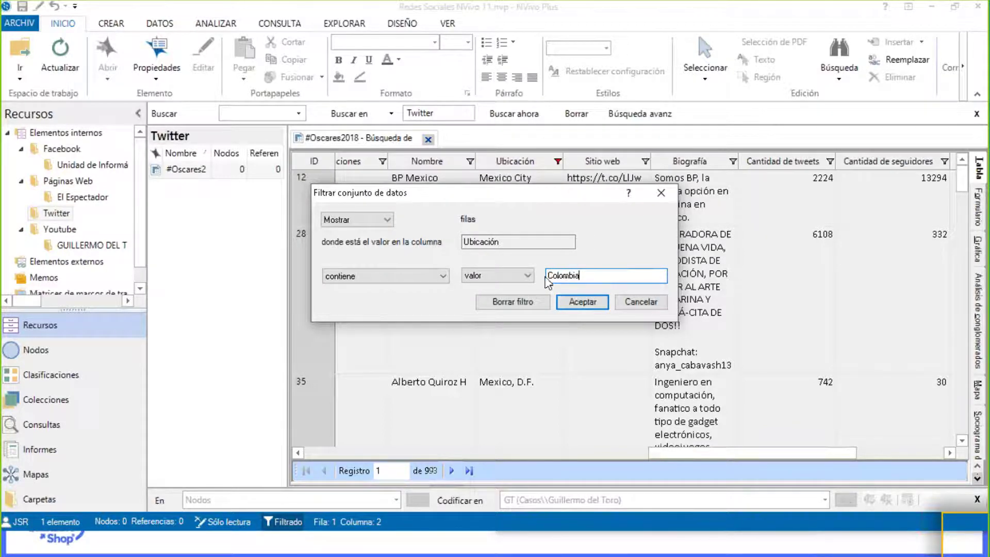
click(577, 302)
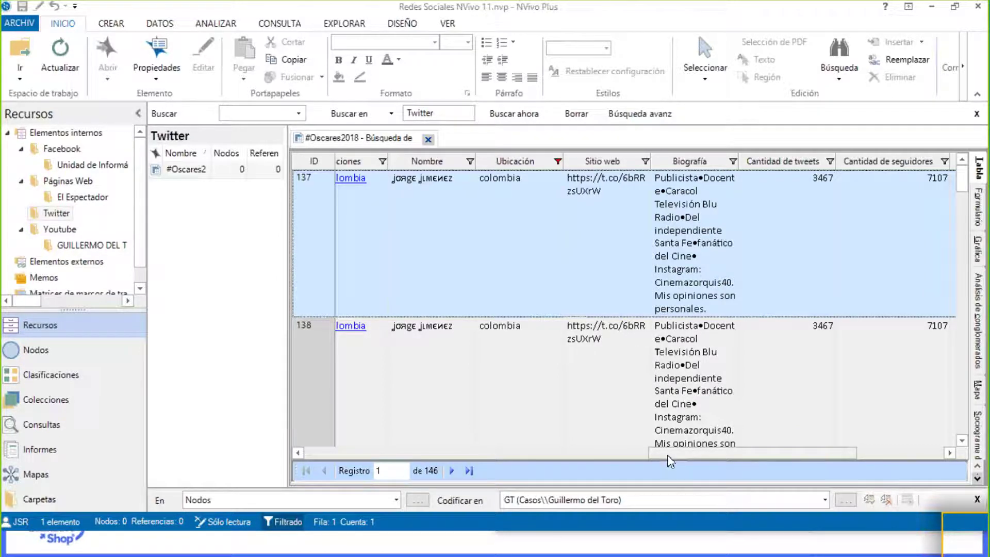
- Review the remaining columns of the Colombia rows, and chart the number of references per Twitter user to inspect its tallest bar
drag(672, 460, 918, 400)
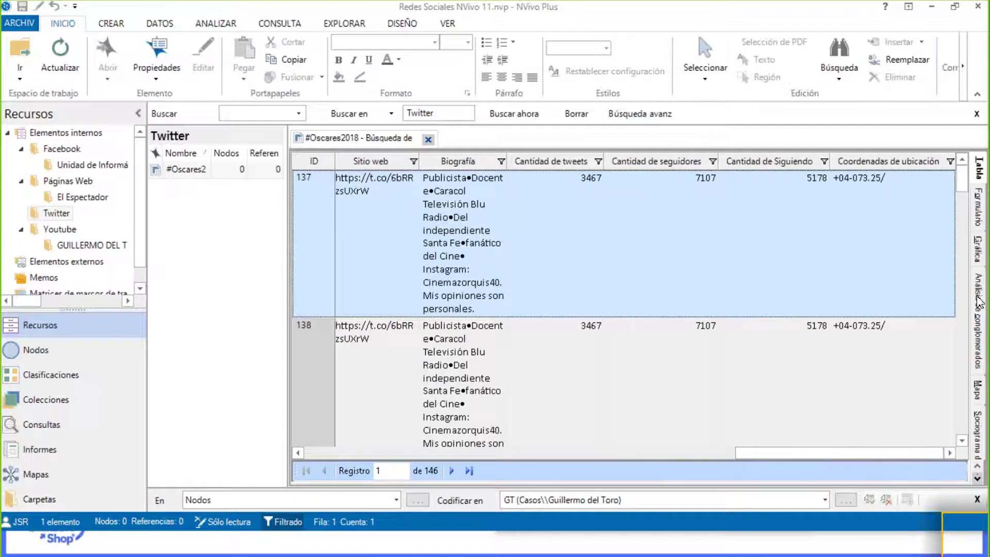
click(978, 248)
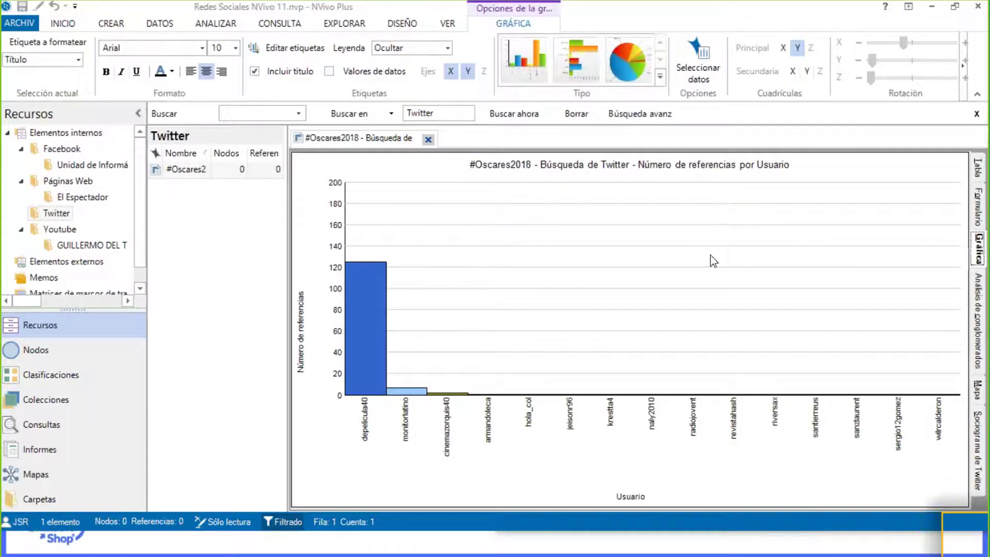
click(361, 405)
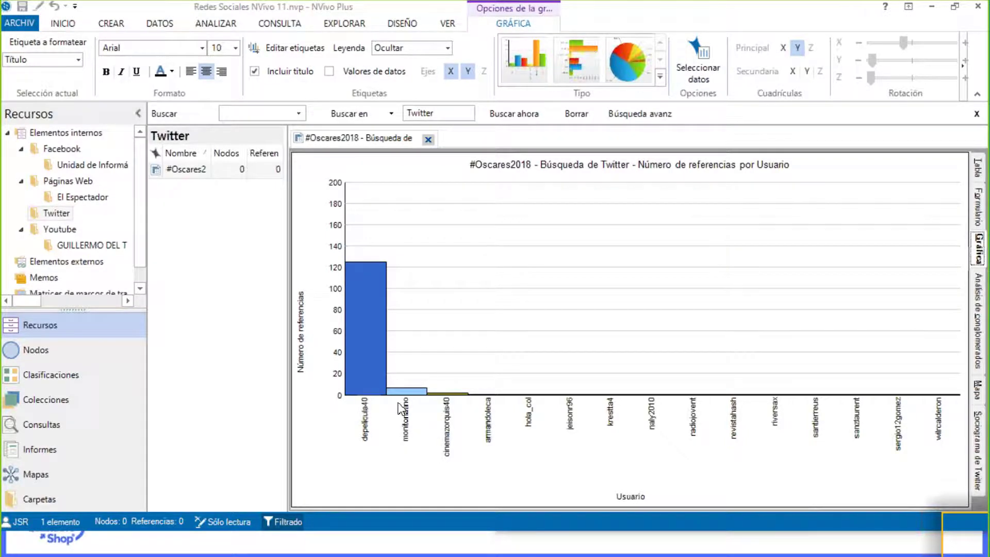
mouse_move(361, 300)
- Set the chart's X axis to Línea de tiempo por día, keeping Número de referencias on Y and Ninguno on Z
click(692, 51)
click(533, 241)
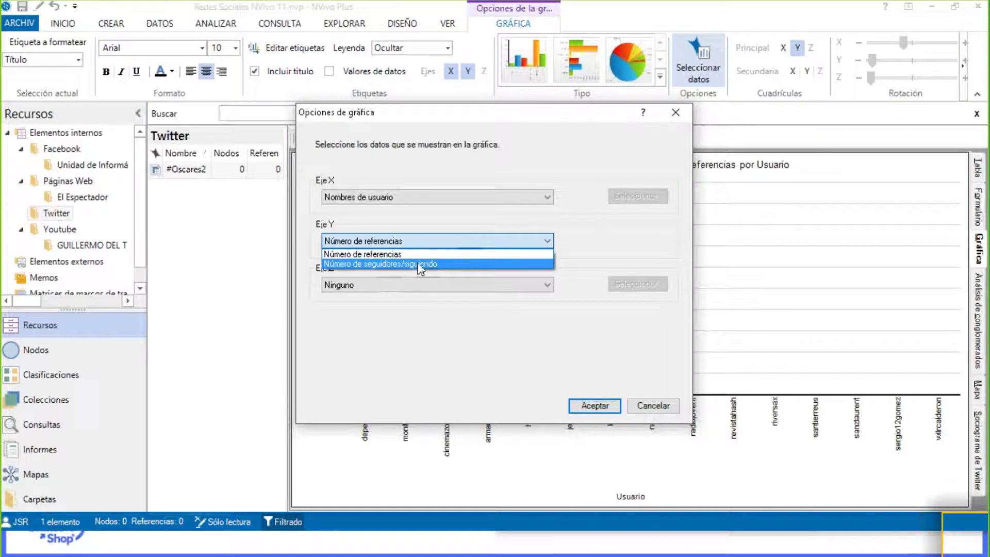
click(541, 198)
click(541, 198)
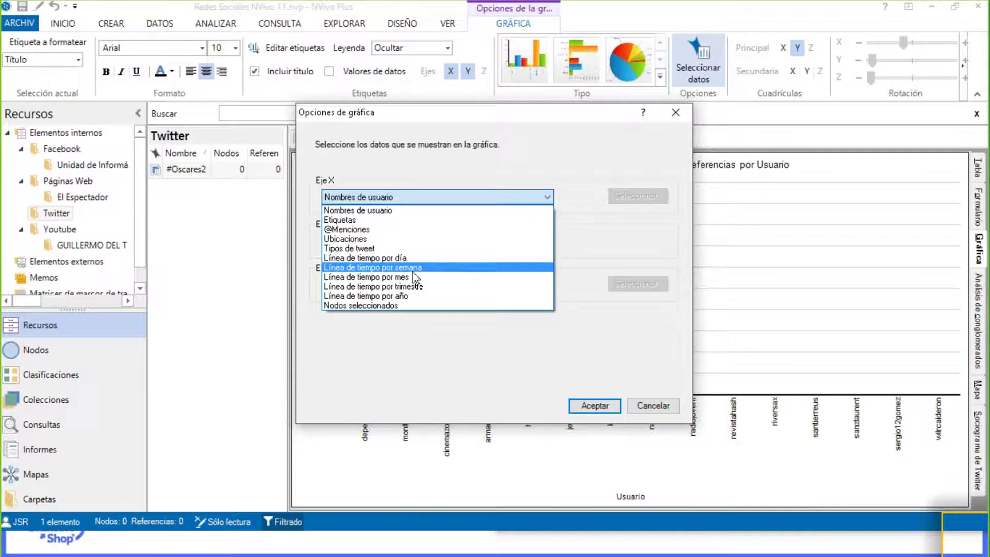
click(418, 257)
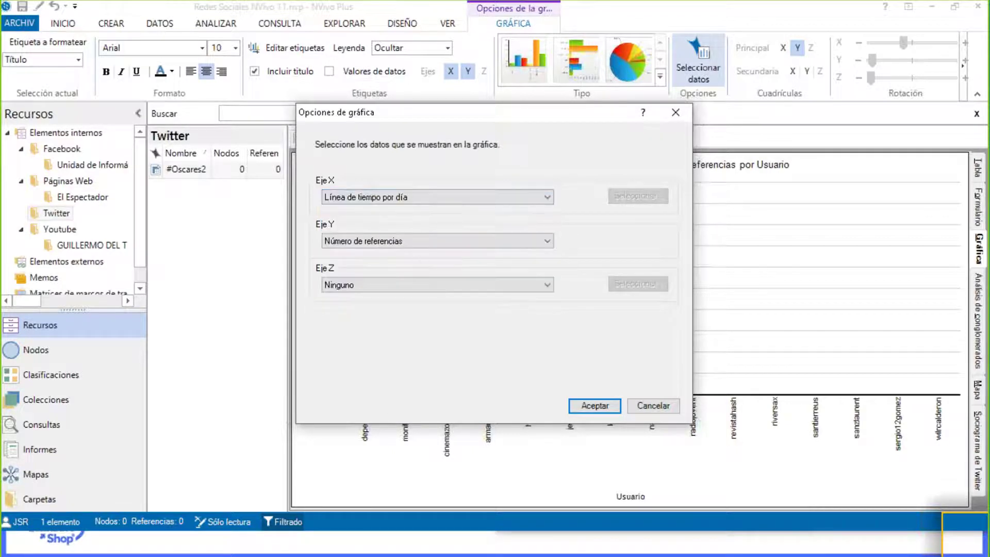
click(456, 286)
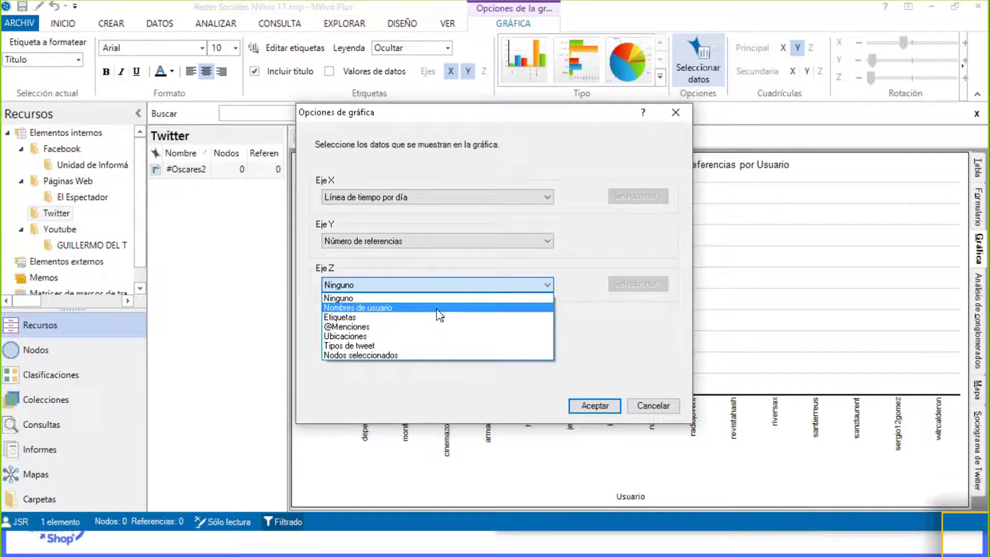
click(608, 409)
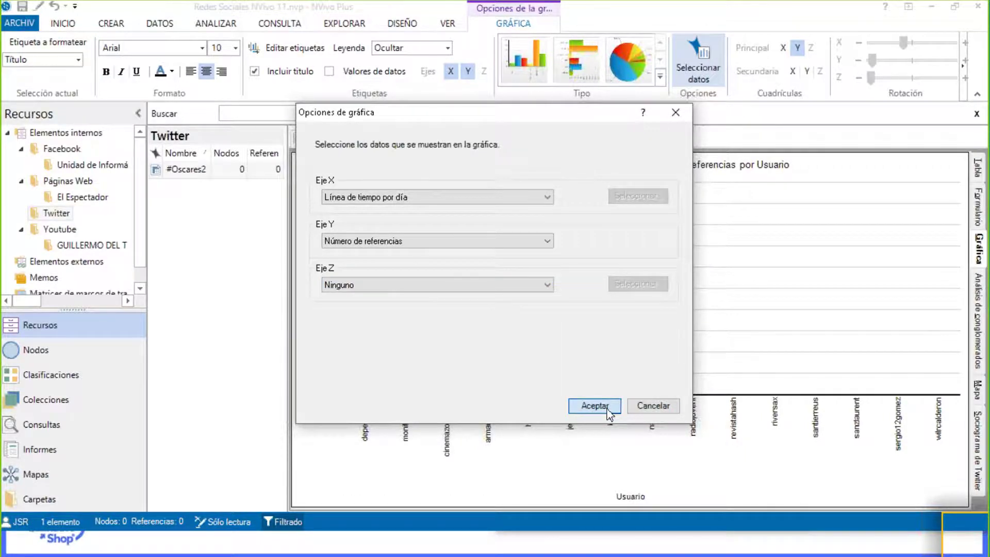
click(594, 405)
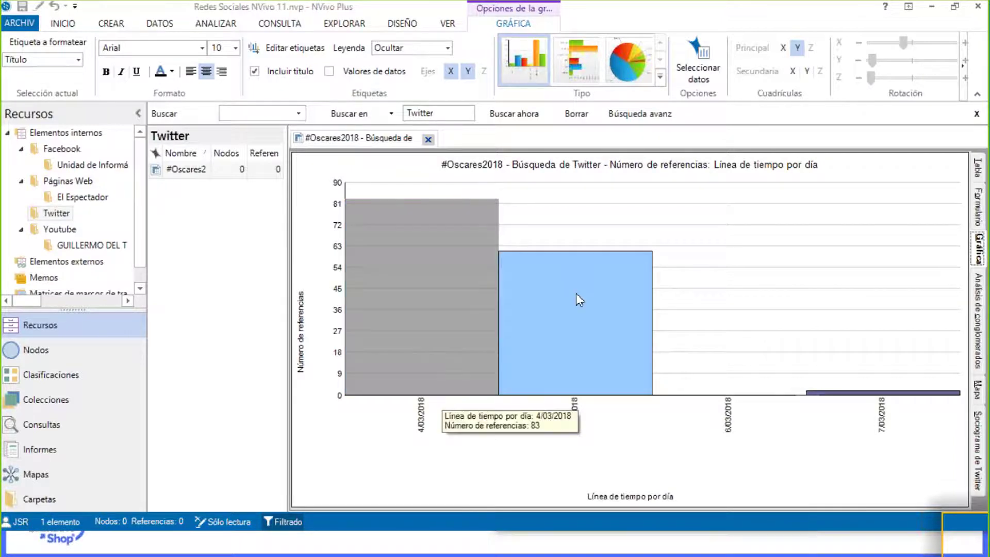
- Check the reference counts of the daily bars, and view the cluster analysis of usernames by word similarity
mouse_move(546, 340)
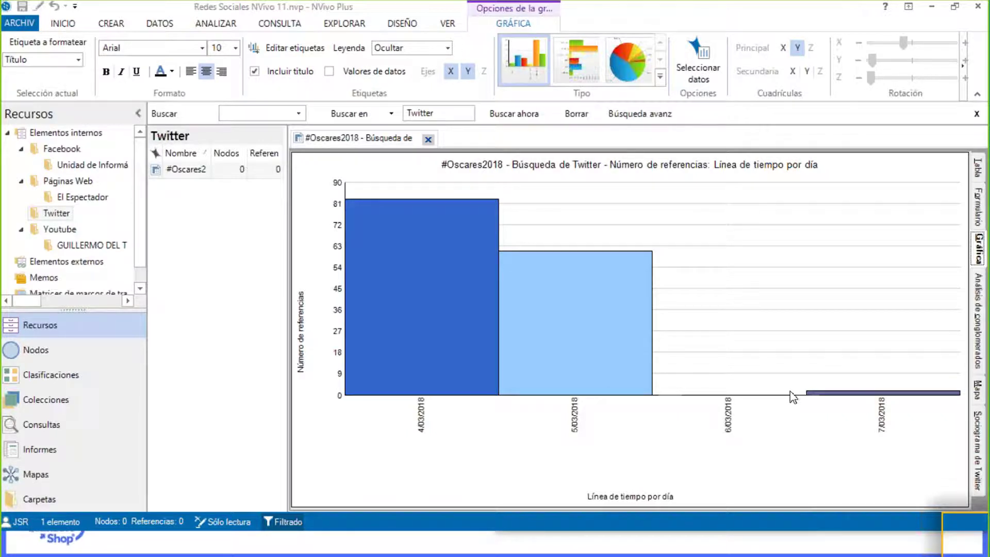
mouse_move(610, 301)
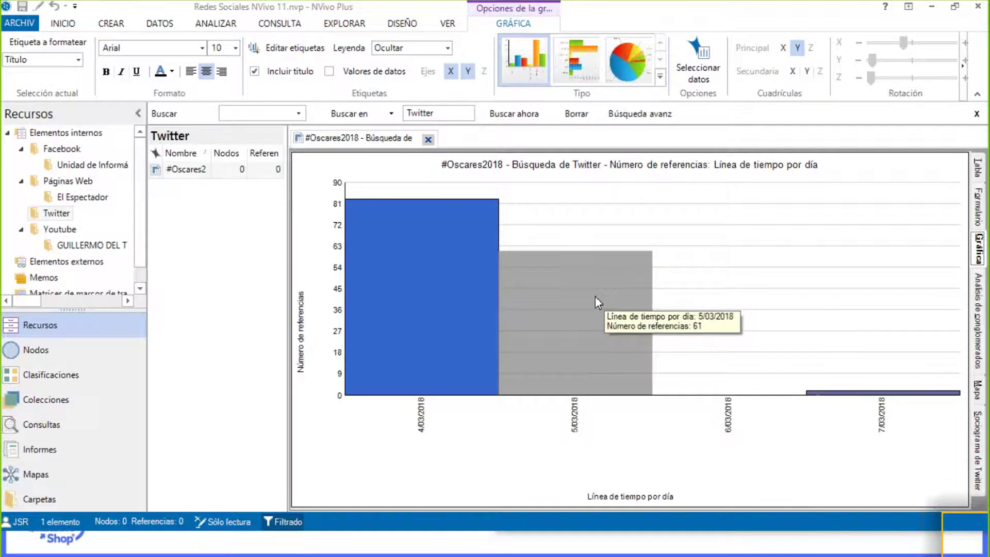
click(981, 314)
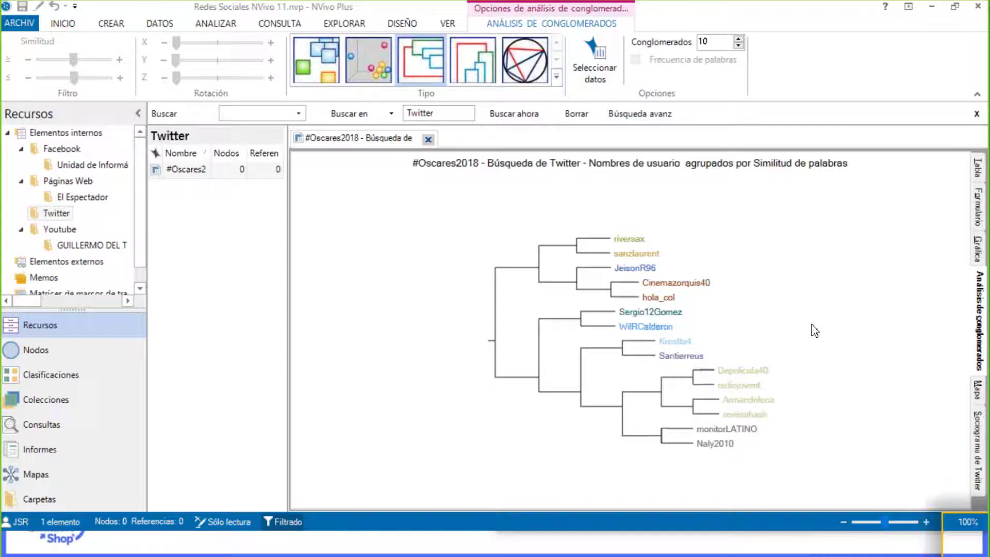
- Show the Twitter sociogram, and select the small separate cluster of vertices beside the main group to examine its links up close
click(978, 438)
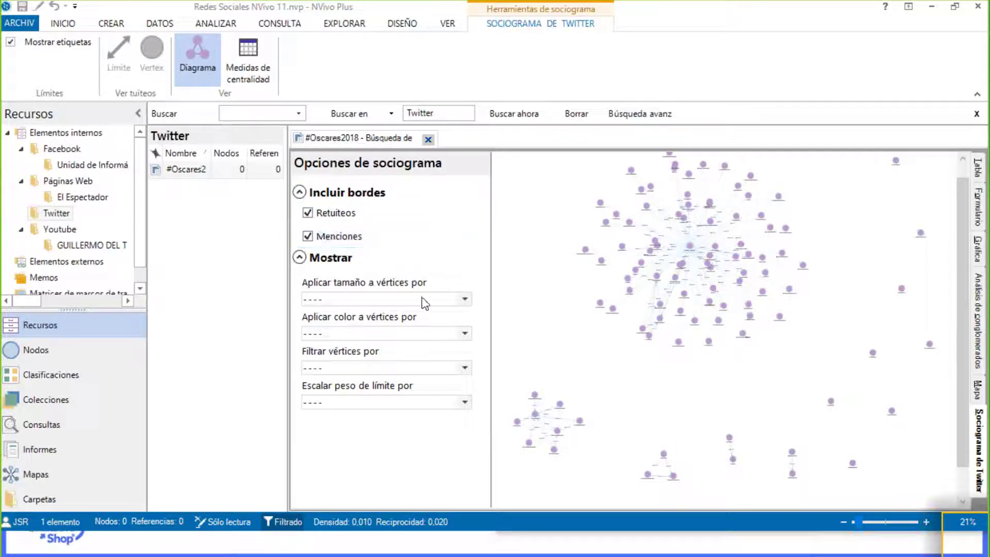
drag(508, 376, 598, 438)
scroll(588, 439, up, 1)
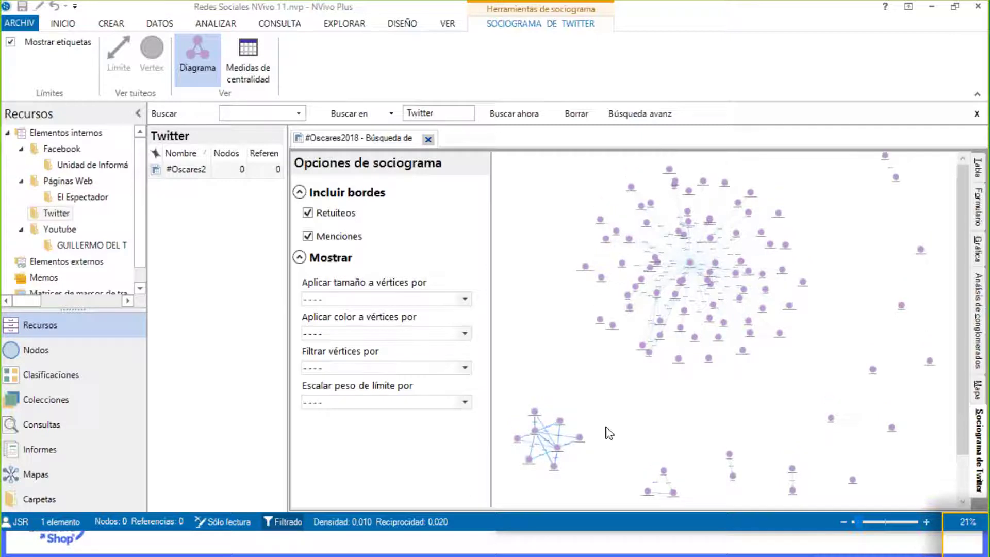
scroll(588, 441, down, 2)
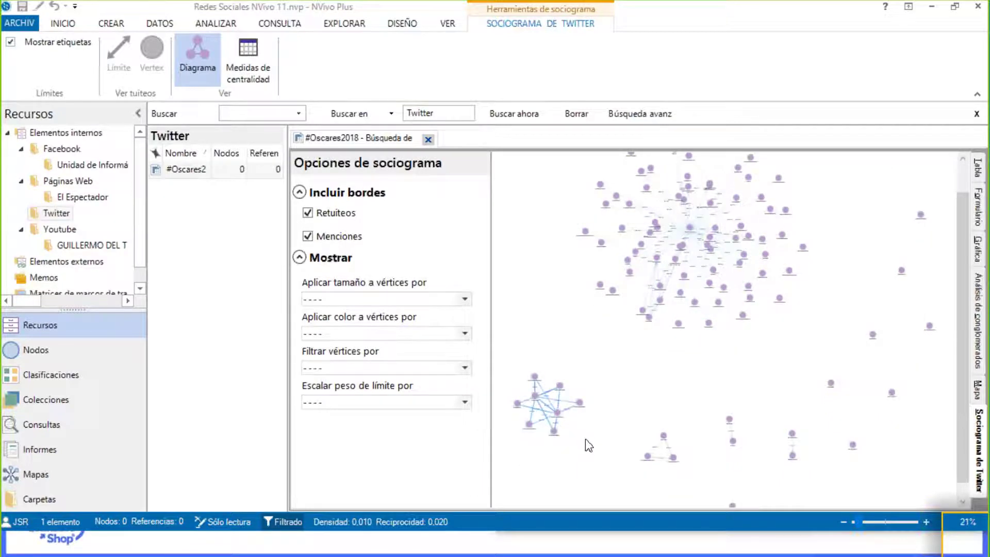
scroll(588, 445, up, 1)
scroll(585, 464, up, 5)
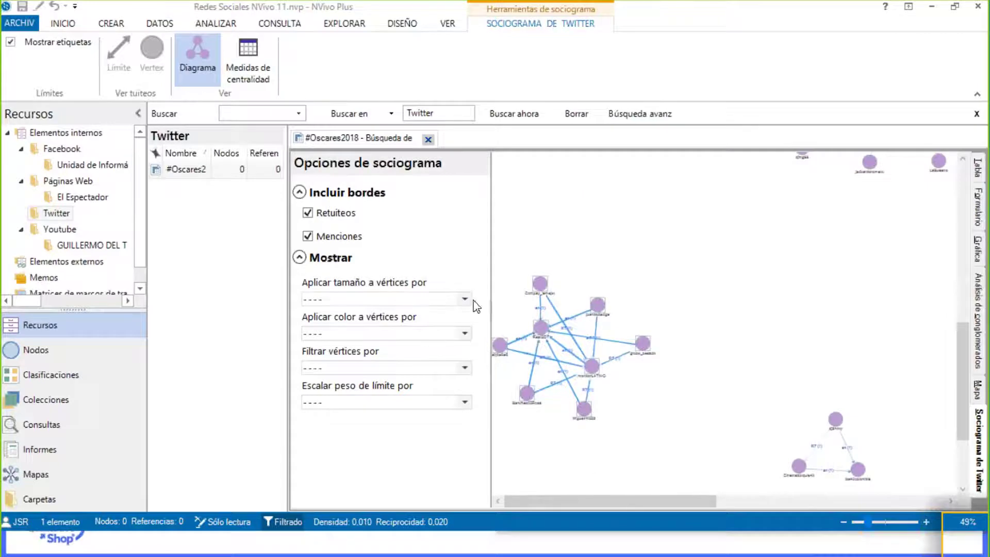
- Exclude Retuiteos from the sociogram's edges, and apply both vertex size and vertex colour by Grado correcto
click(308, 213)
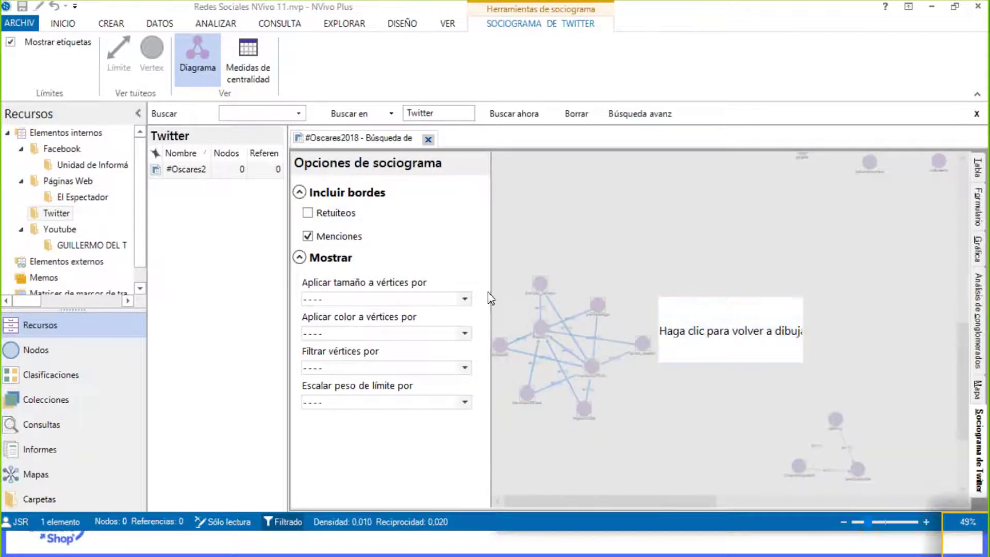
click(465, 299)
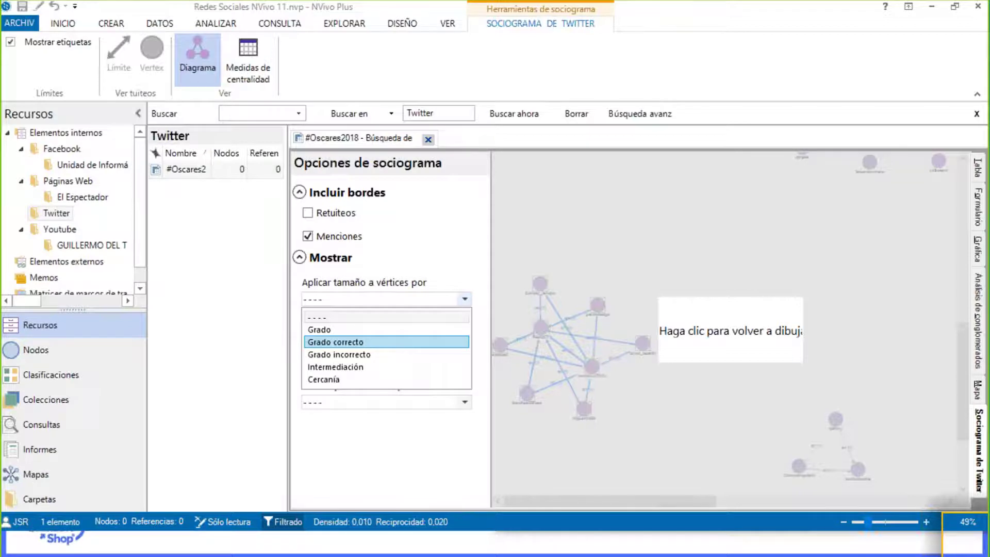
click(336, 341)
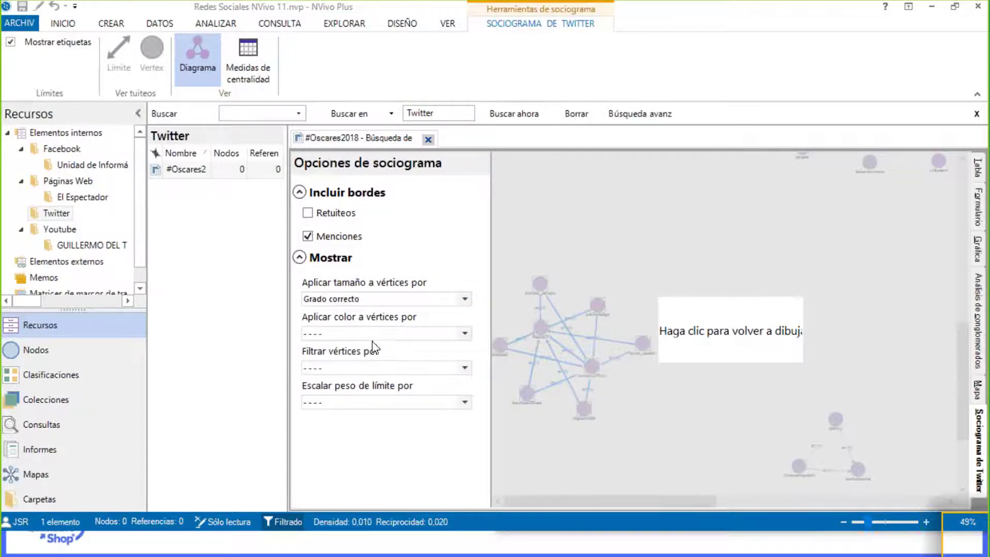
click(464, 334)
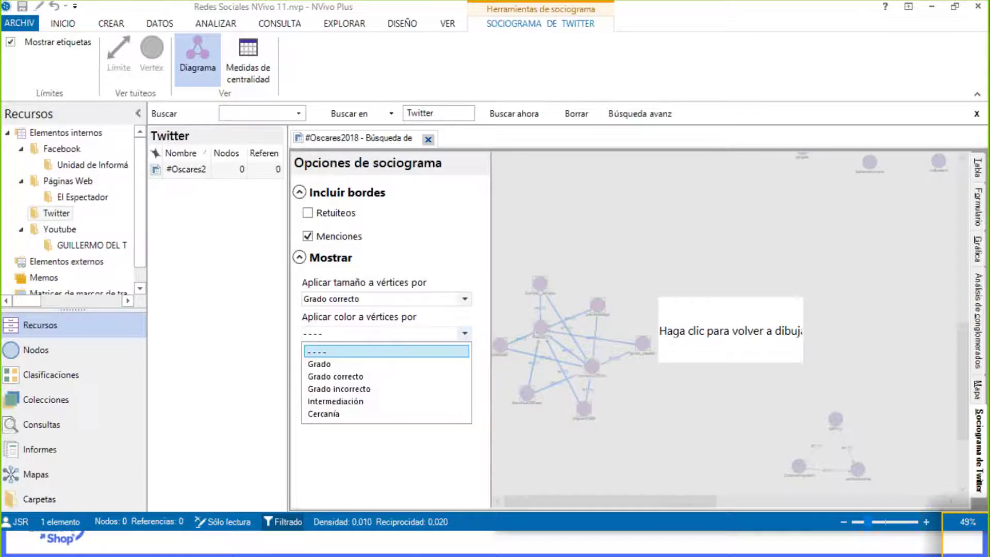
click(361, 377)
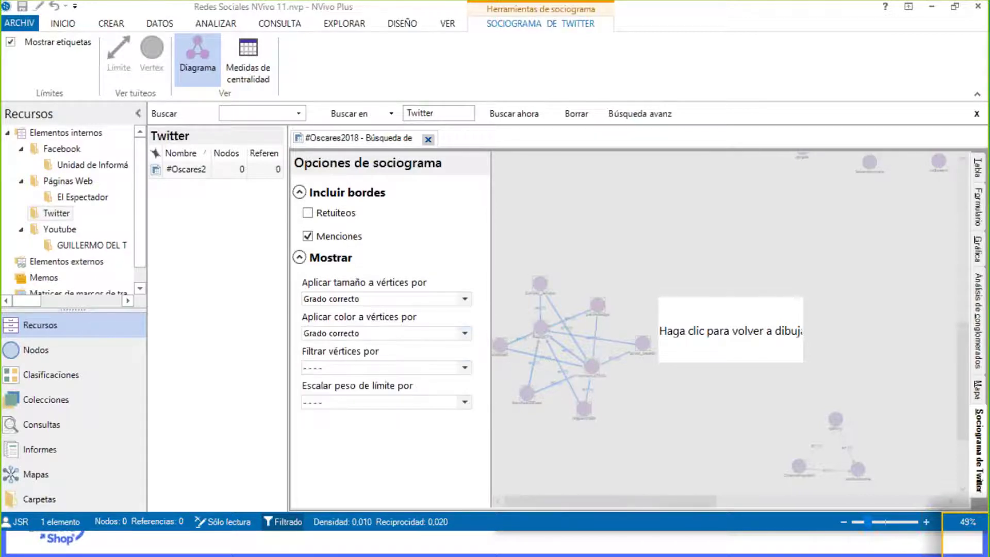
- Filter vertices by Grado correcto, scale edge weight by Cantidad de retuits/menciones, and redraw the sociogram, saving the project at the reminder
click(466, 369)
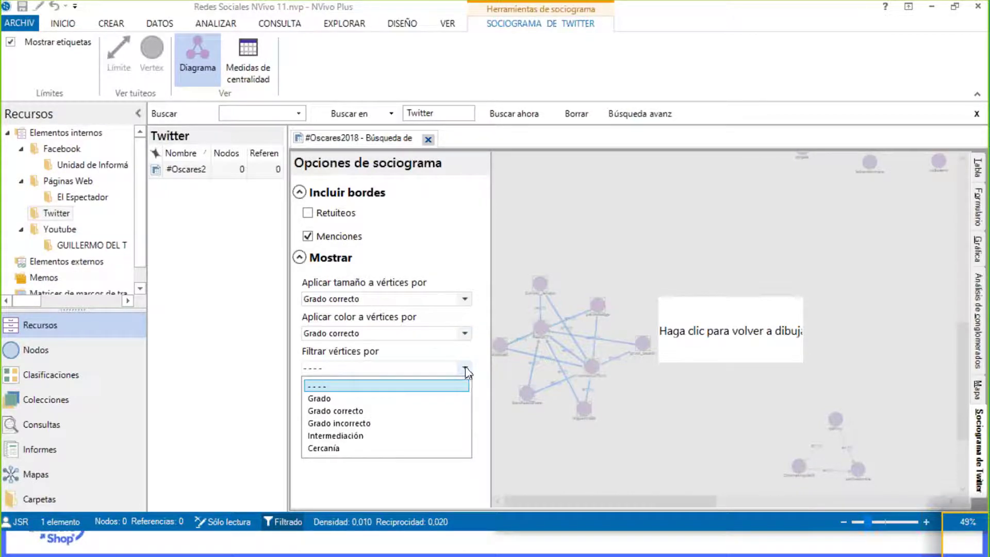
click(418, 412)
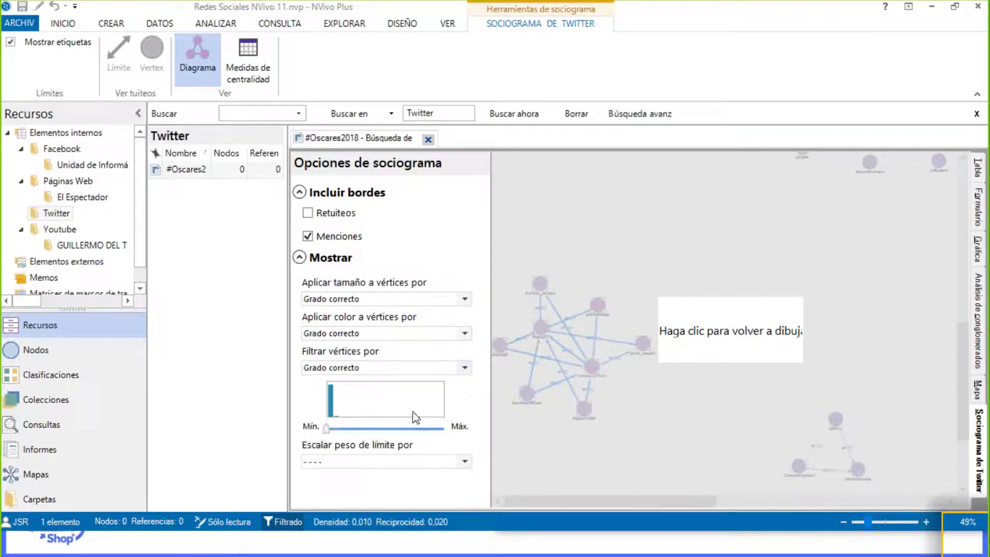
click(466, 461)
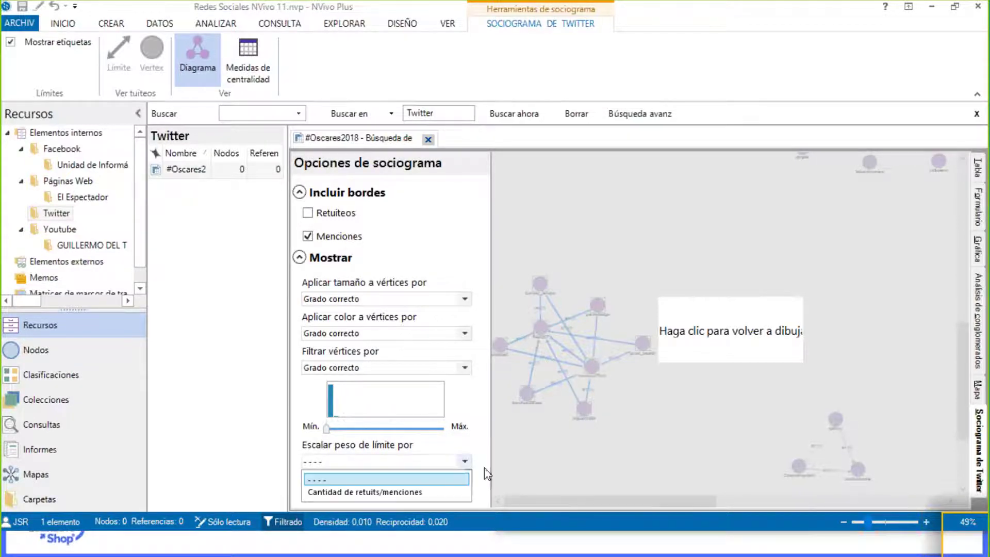
click(437, 492)
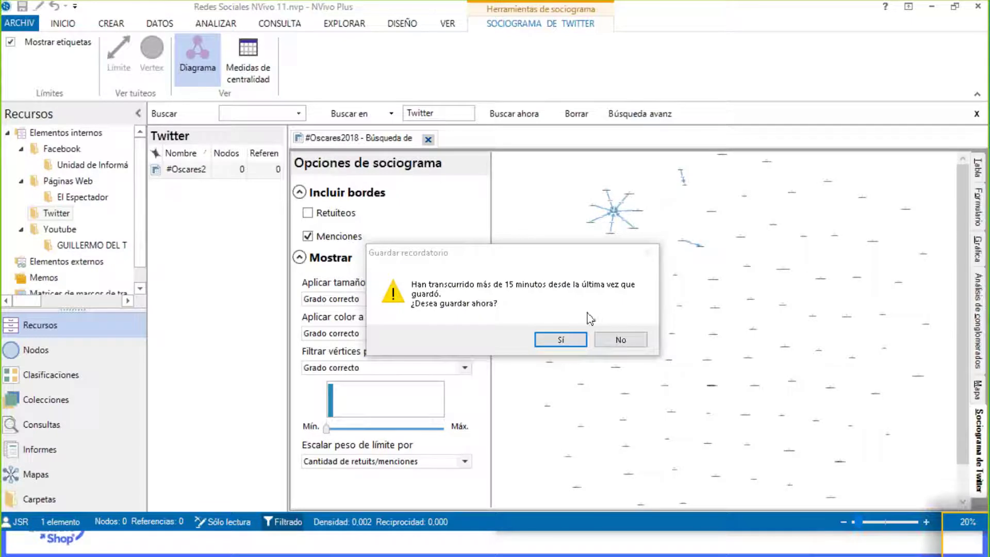
click(580, 342)
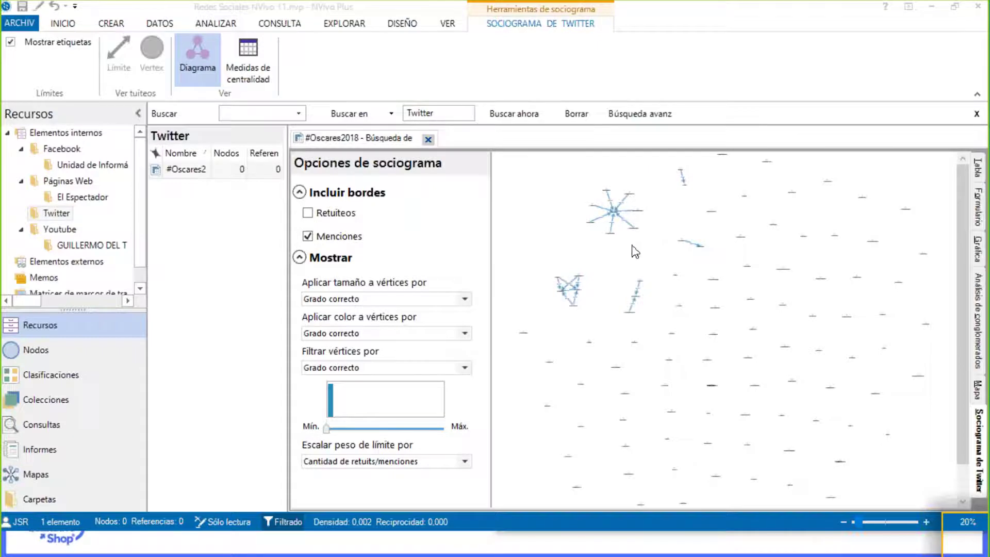
- Examine the star-shaped cluster of mentions in the redrawn sociogram up close
scroll(635, 251, up, 5)
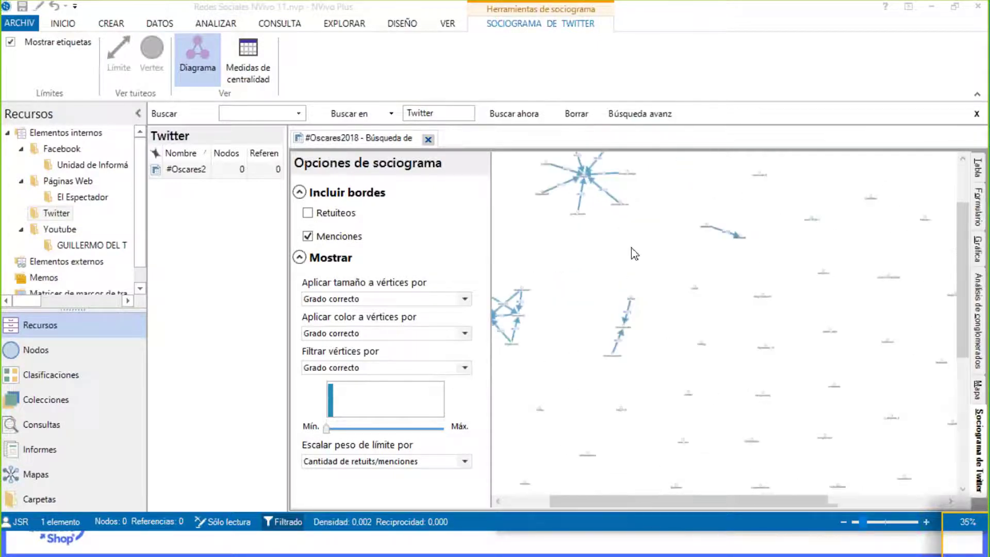
drag(971, 276, 970, 218)
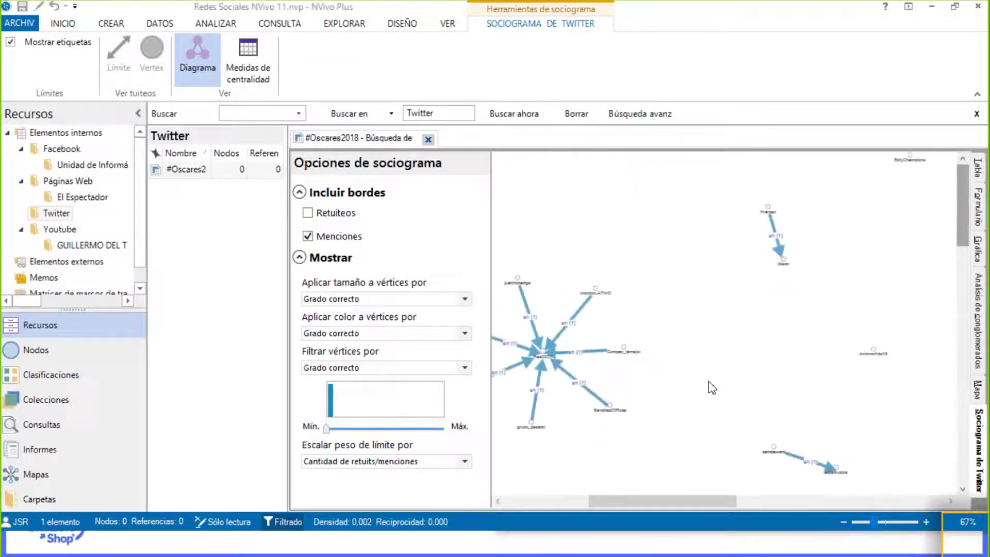
drag(673, 505, 611, 500)
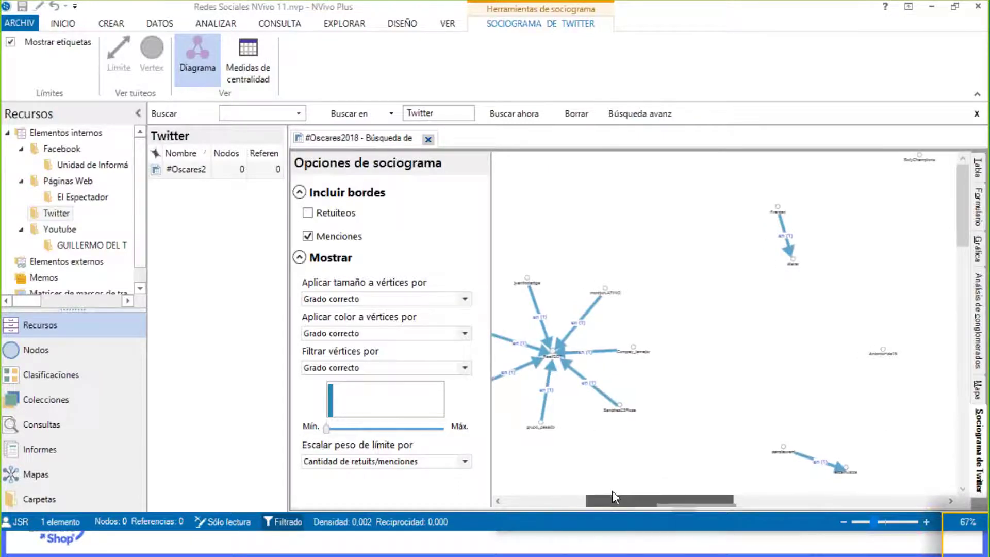
scroll(612, 491, up, 1)
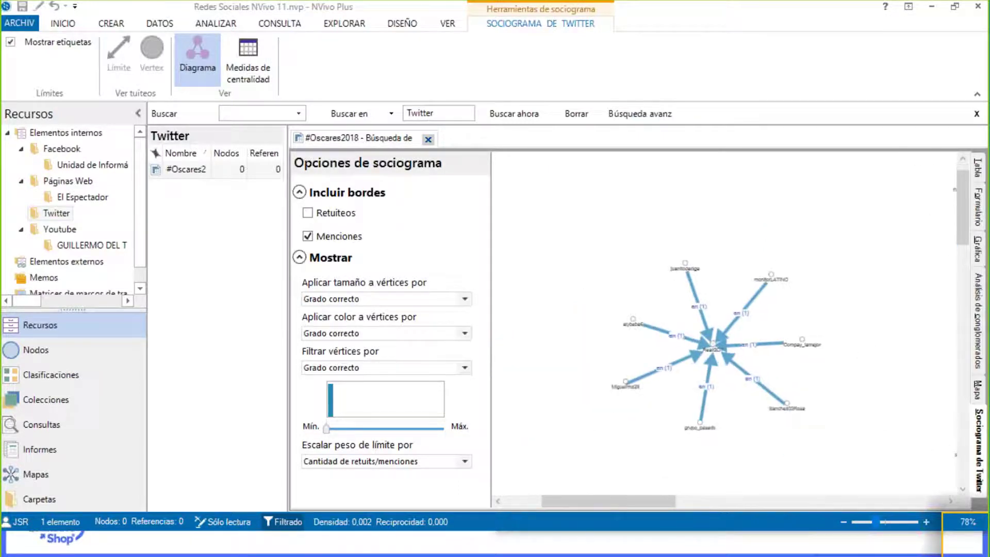
- Enlarge the star-shaped cluster of mentions and open the tweets linked to its central vertex, RealGDT
scroll(721, 356, up, 5)
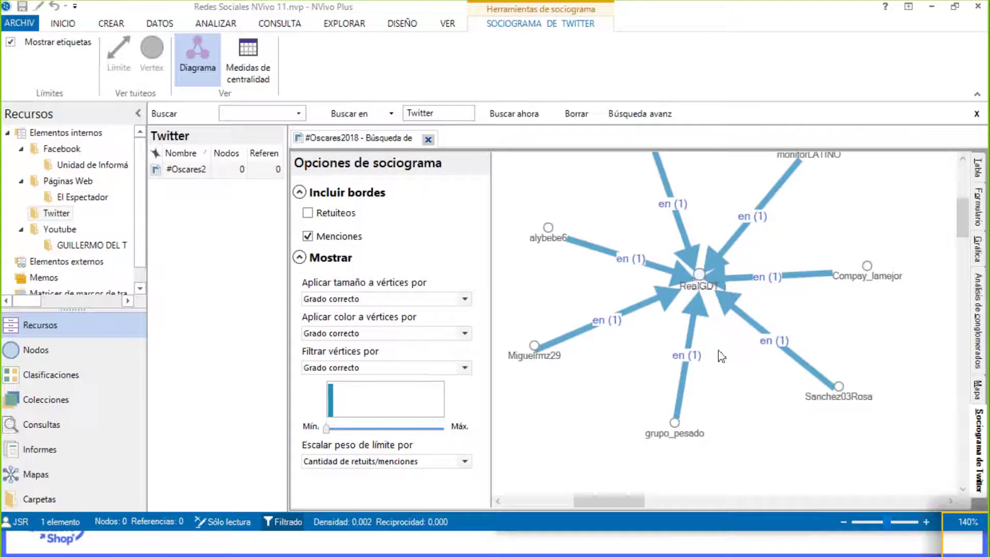
scroll(720, 356, up, 1)
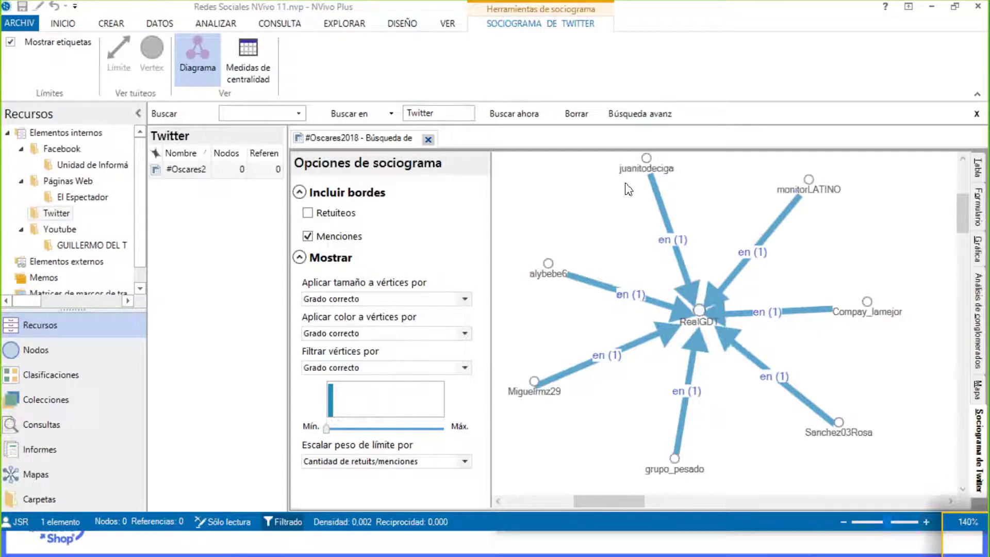
click(702, 310)
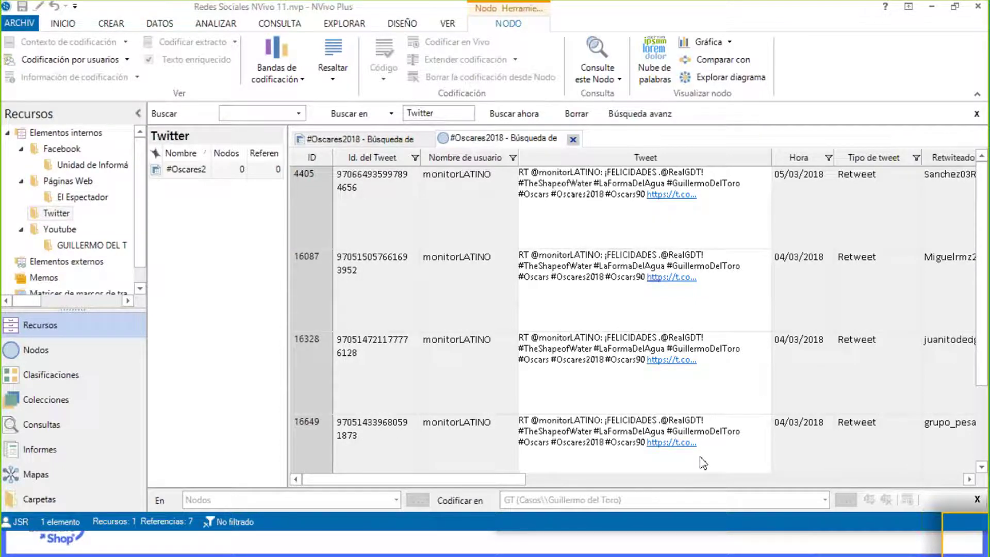
- Return to the #Oscares2018 dataset's table view and clear the Colombia filter from the Ubicación column
click(377, 139)
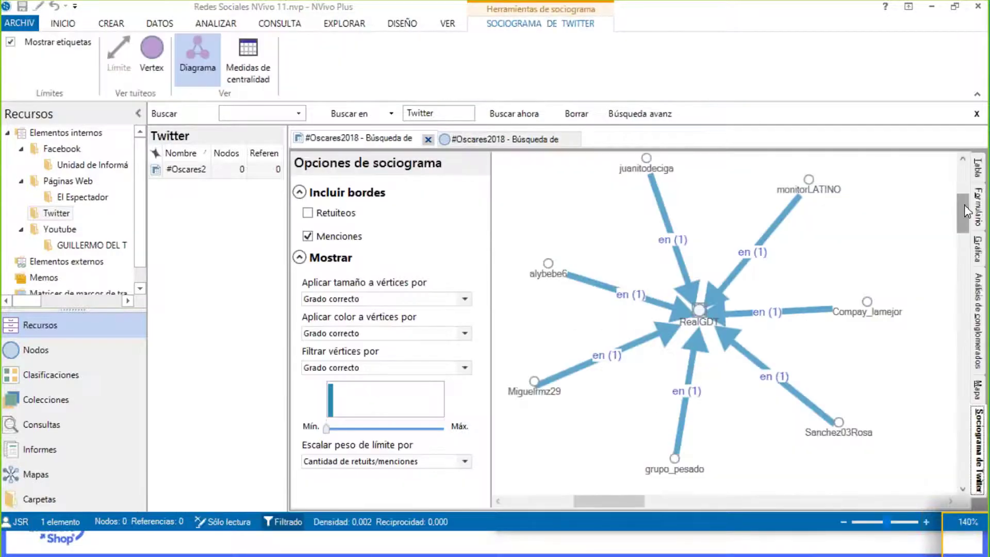
drag(964, 205, 964, 176)
click(976, 167)
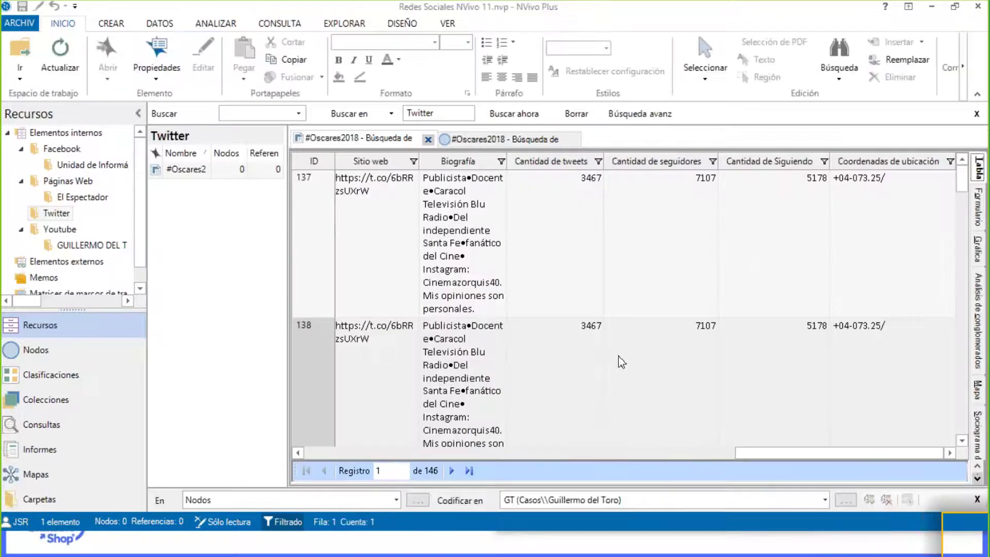
drag(746, 454, 619, 443)
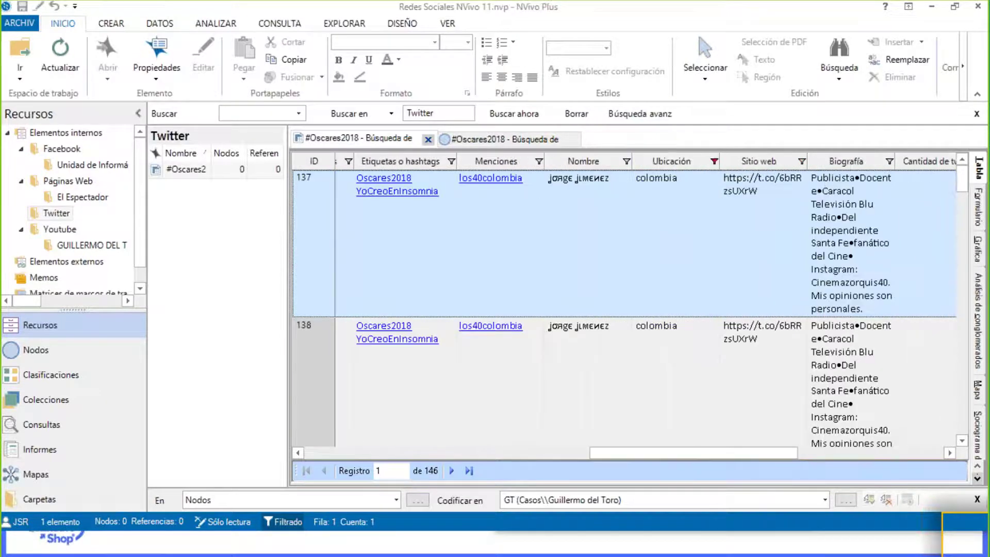
click(714, 161)
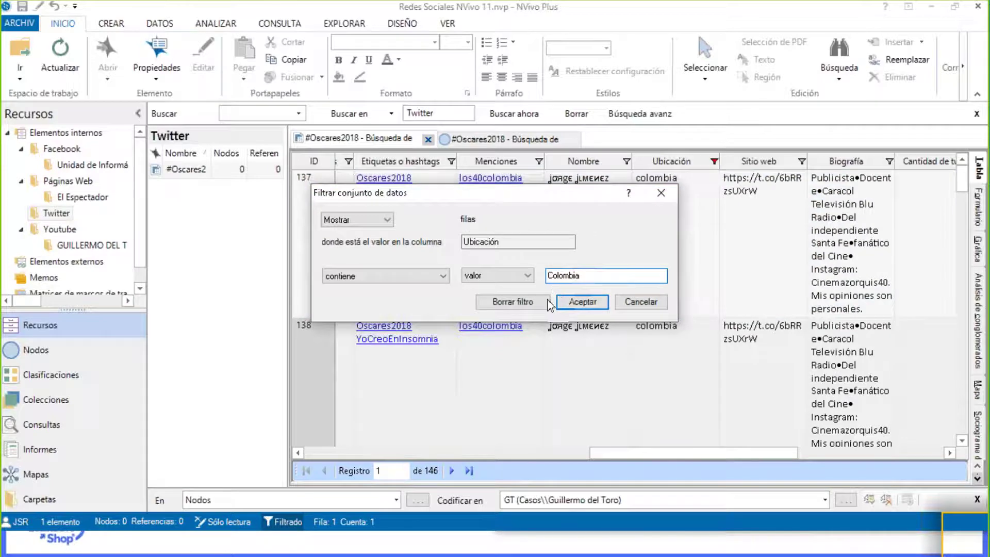
click(558, 303)
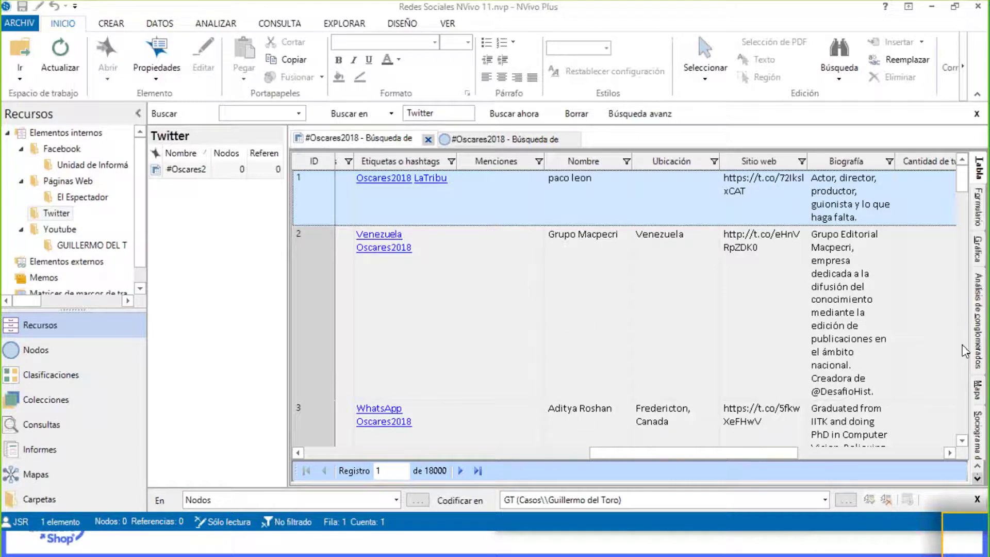
- Show the unfiltered tweets on the world map and examine the markers around West Africa up close
mouse_move(978, 394)
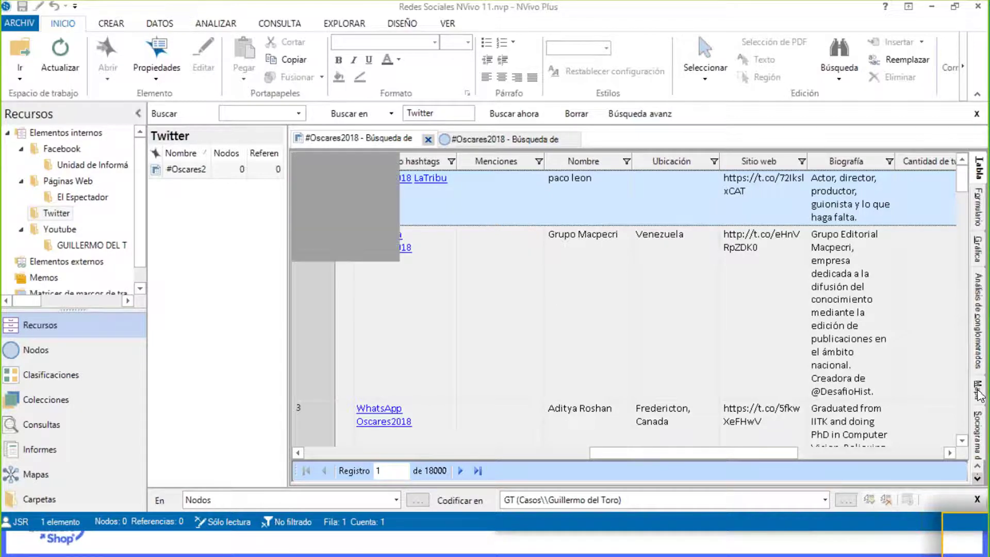
click(978, 393)
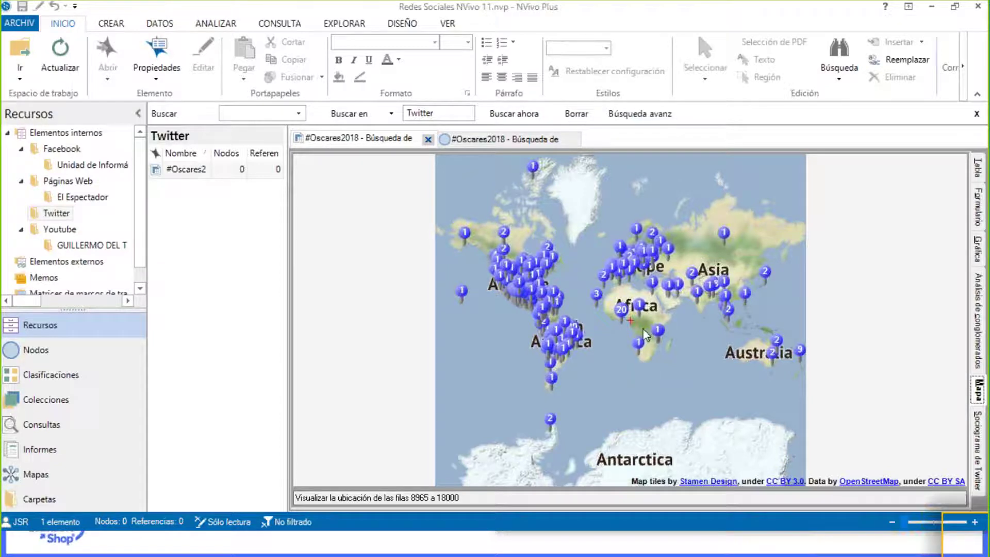
drag(646, 329, 651, 334)
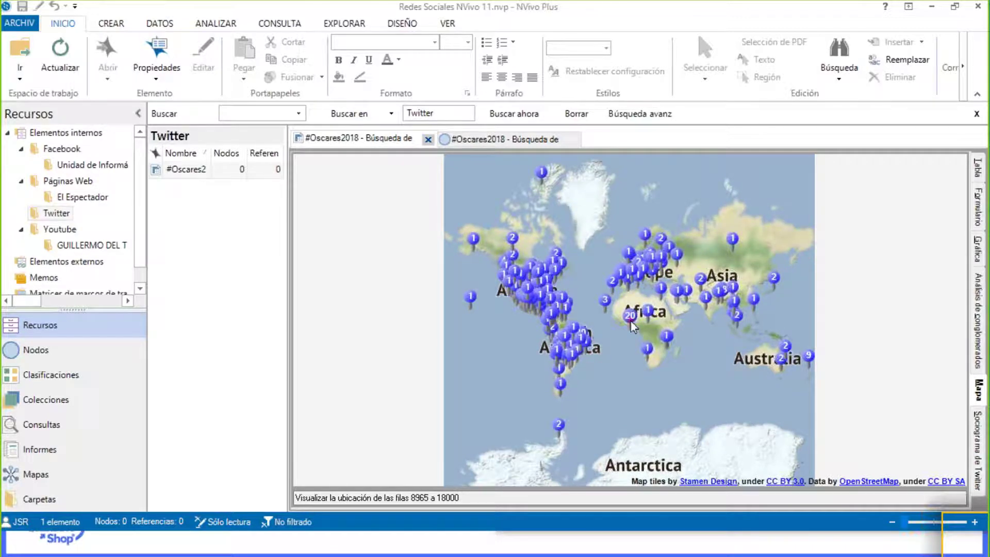
scroll(622, 372, up, 2)
scroll(722, 313, down, 2)
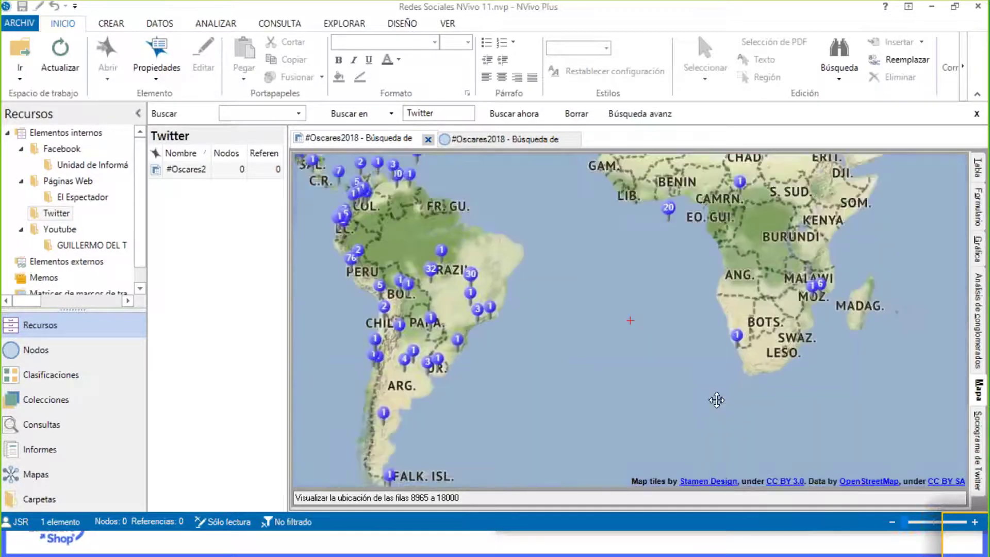
scroll(633, 325, up, 2)
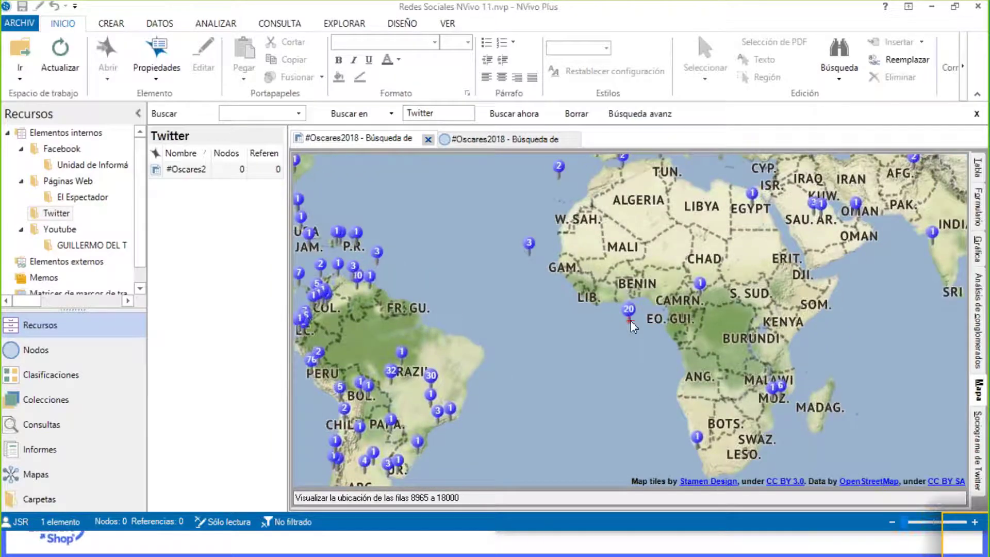
scroll(691, 343, up, 1)
drag(680, 369, 727, 416)
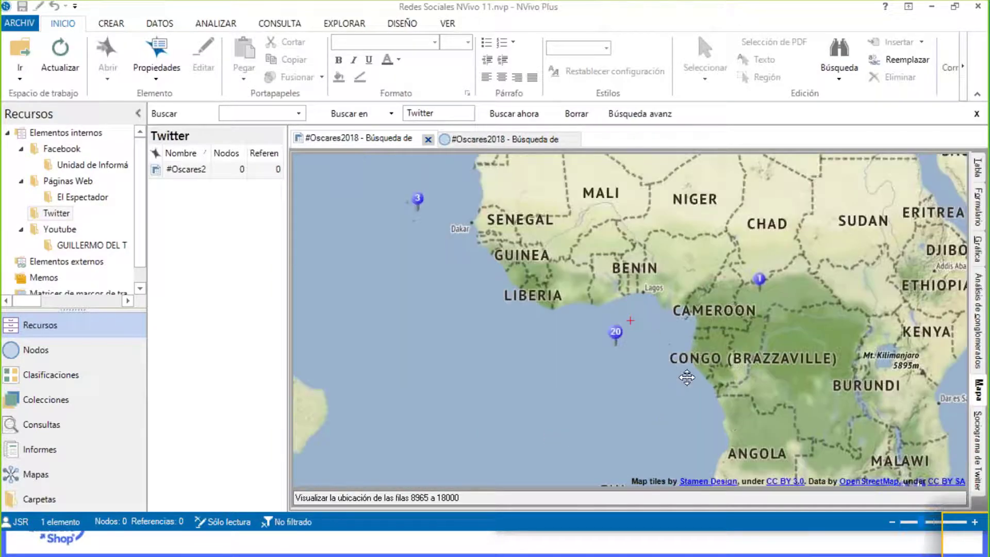
drag(683, 382, 675, 439)
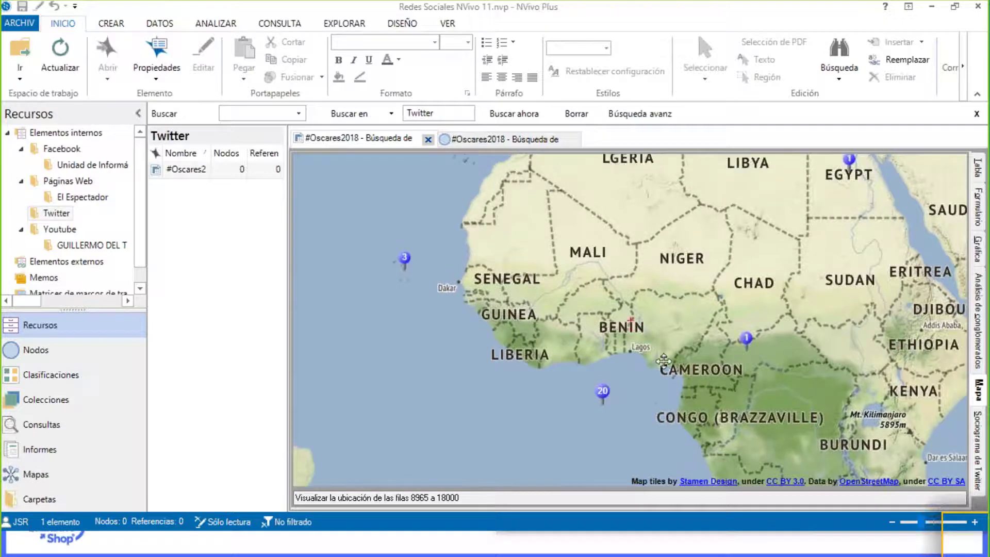
drag(664, 361, 657, 413)
drag(614, 275, 505, 195)
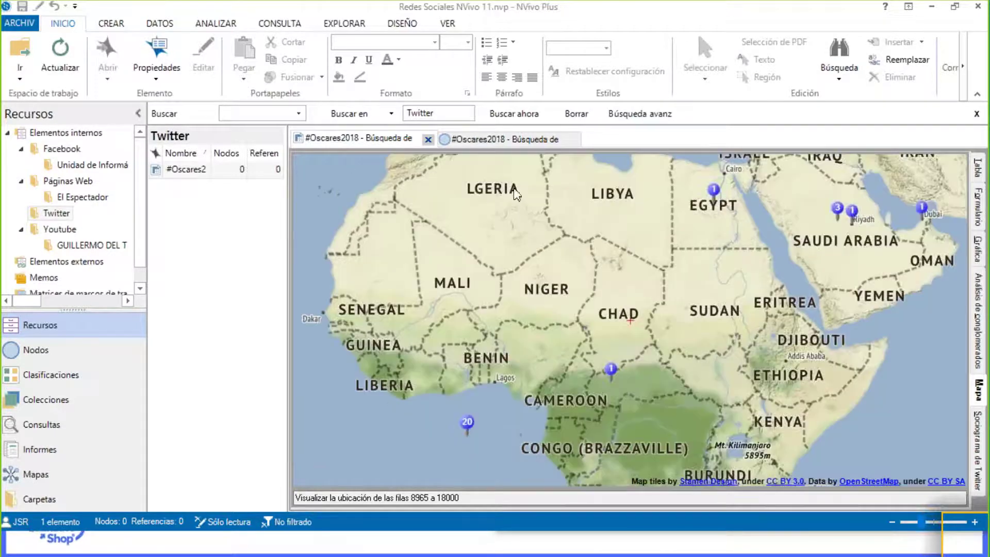
- Open the tweets behind the marker off the West African coast and read through their coded references
click(470, 422)
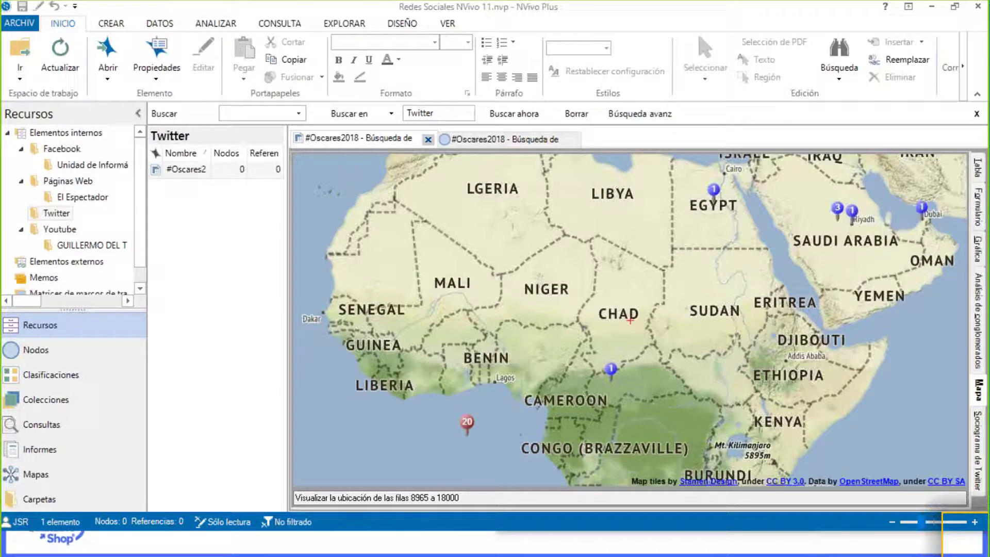
double_click(466, 422)
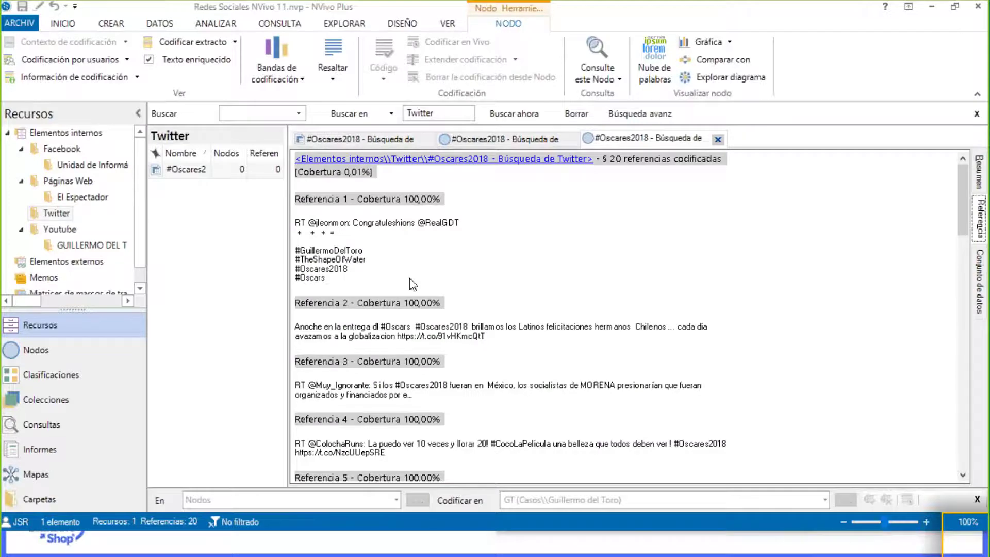
scroll(413, 283, down, 12)
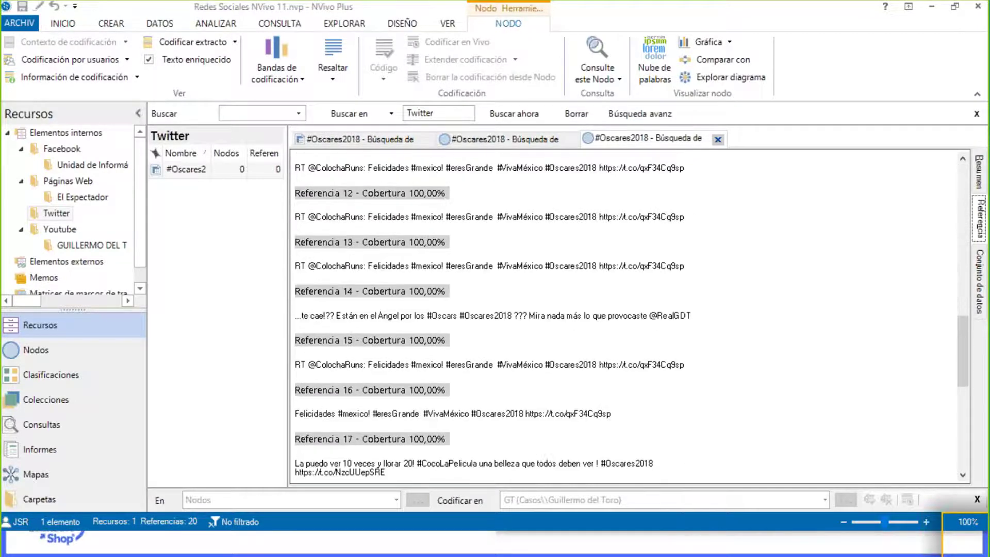
scroll(411, 280, down, 5)
scroll(412, 281, up, 12)
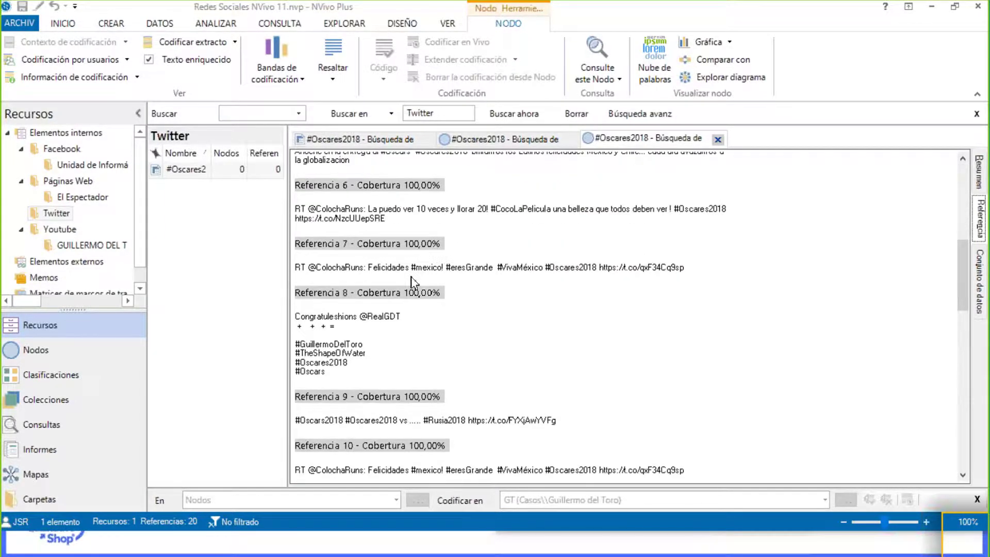
scroll(411, 280, up, 6)
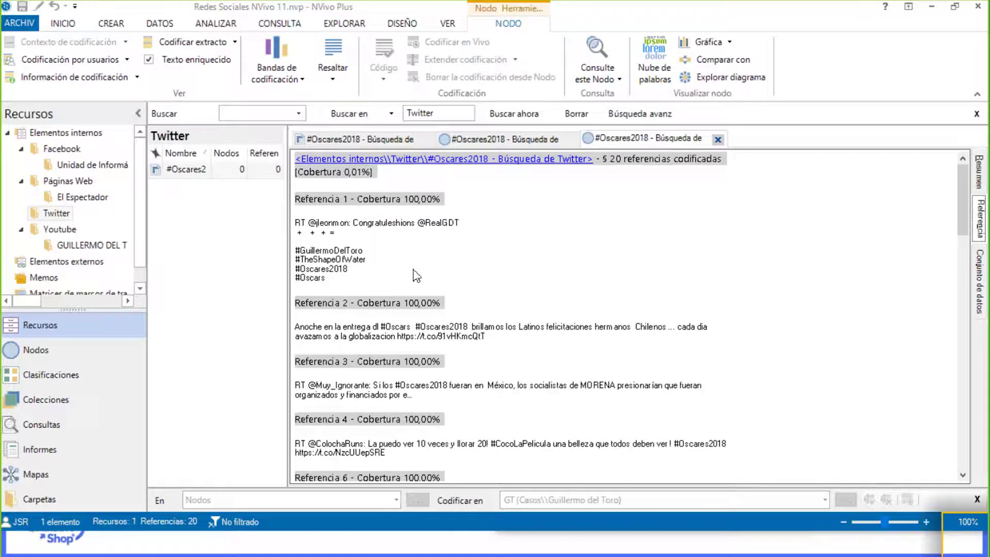
drag(555, 425, 300, 212)
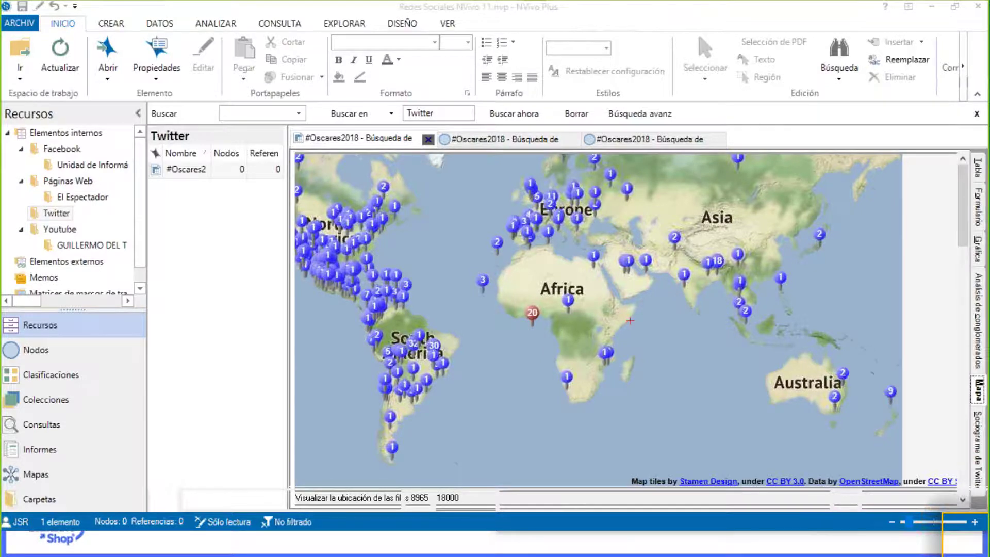
- Close the #Oscares2018 dataset and both tweet result views opened from it
click(428, 139)
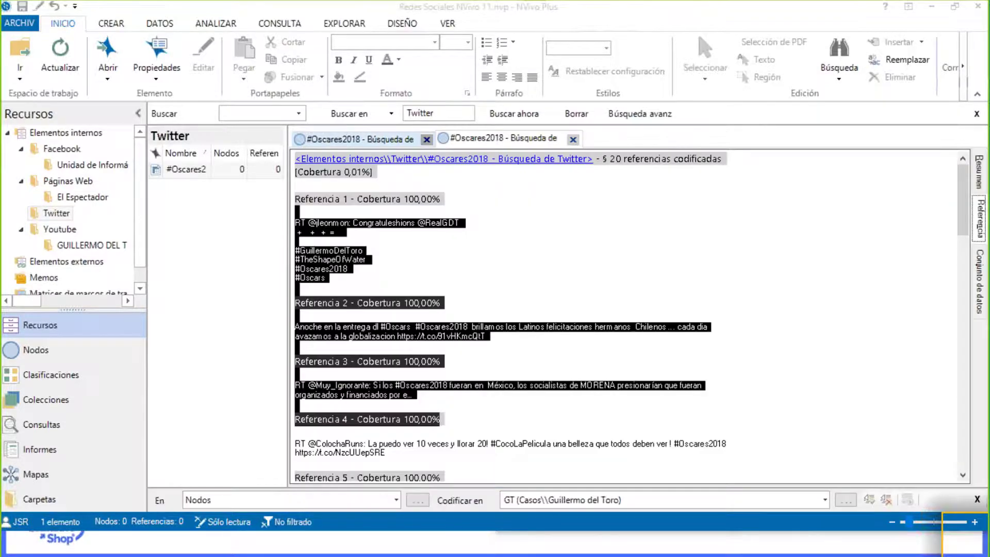
click(426, 139)
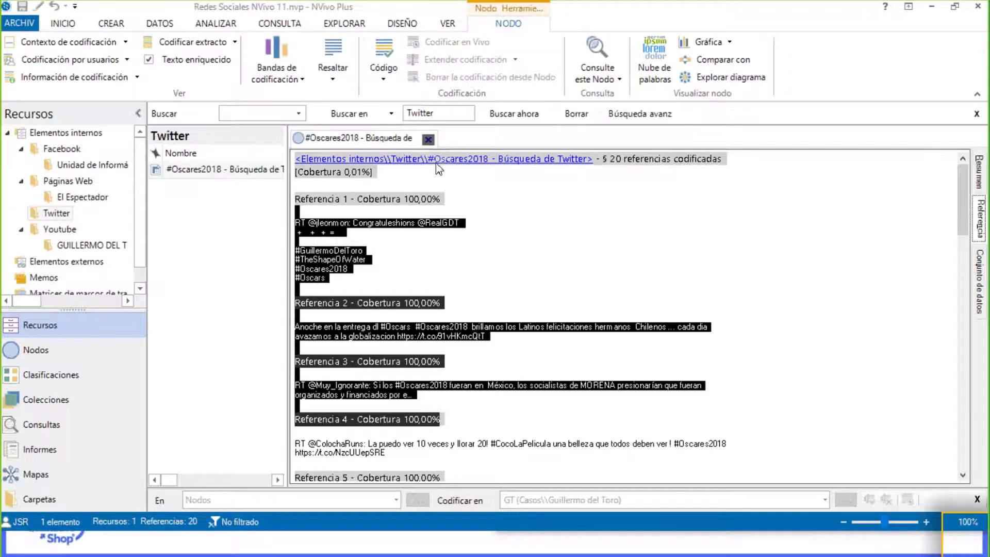
click(427, 140)
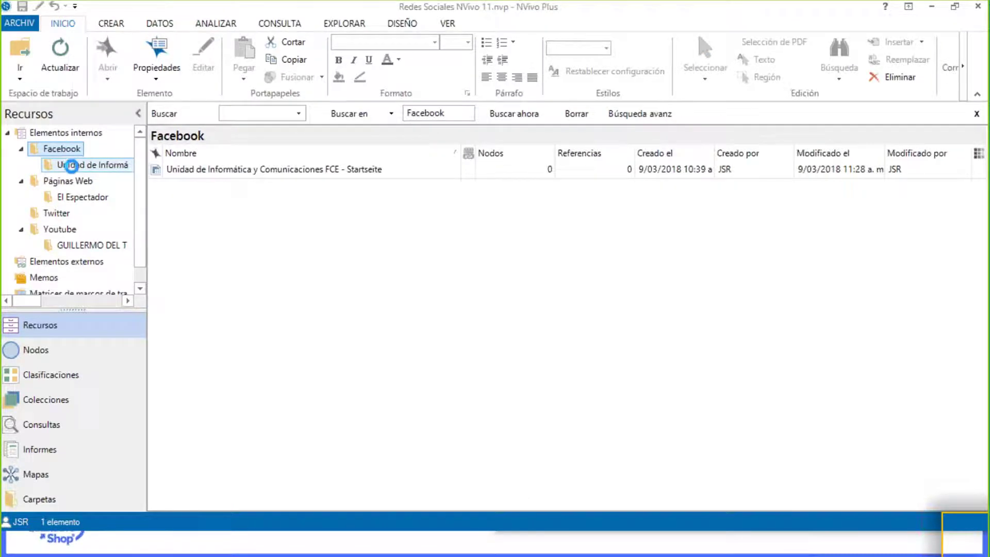
- View Imagen [1,4] from the Unidad de Informática y Comunicaciones FCE resources under Facebook, and close it
double_click(172, 170)
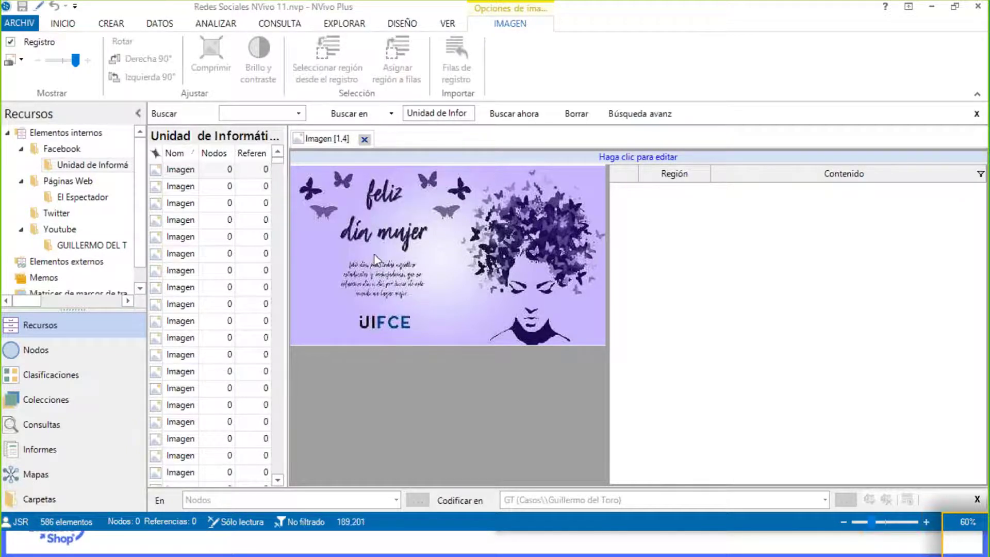
click(365, 140)
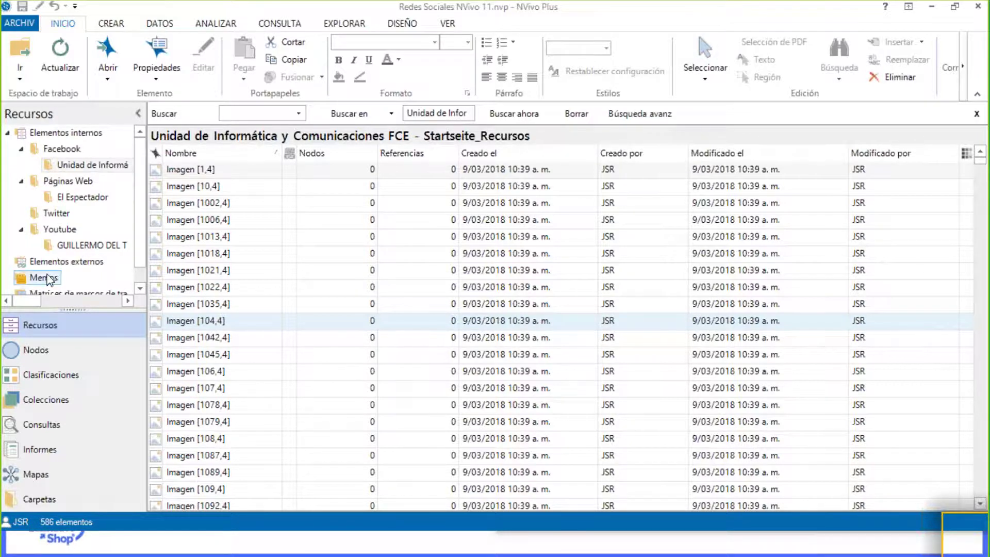
- Open the Unidad de Informática y Comunicaciones FCE - Startseite dataset in the Facebook folder and select its first post
click(61, 150)
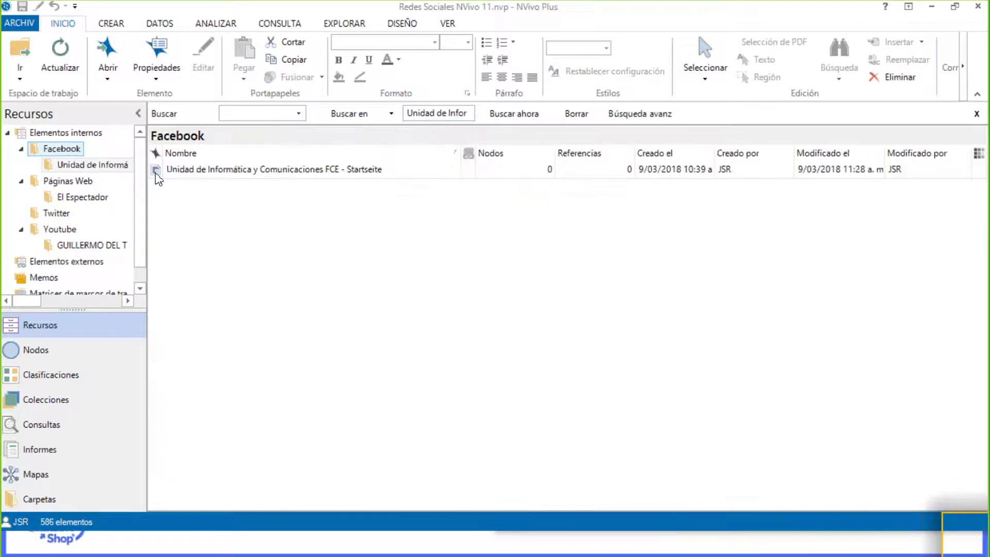
click(159, 173)
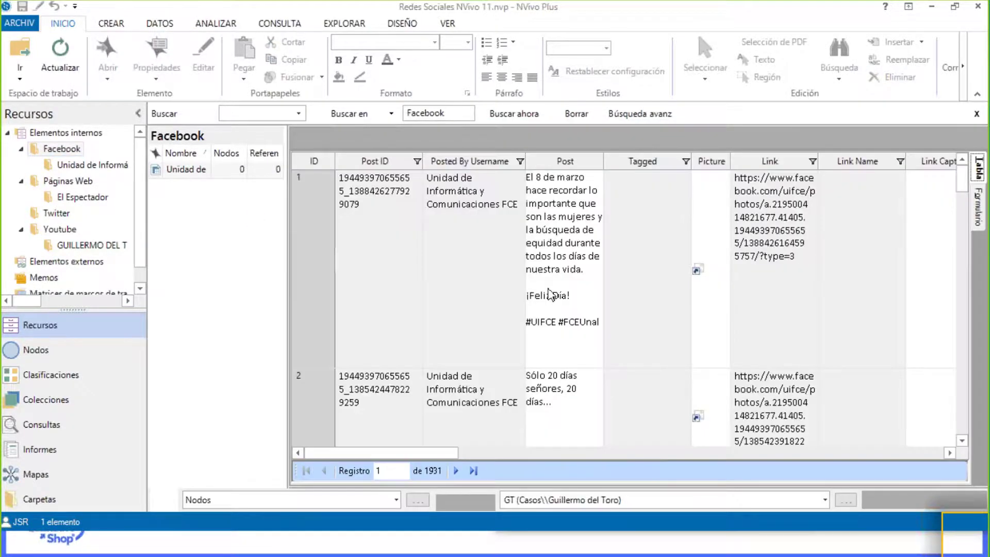
click(549, 295)
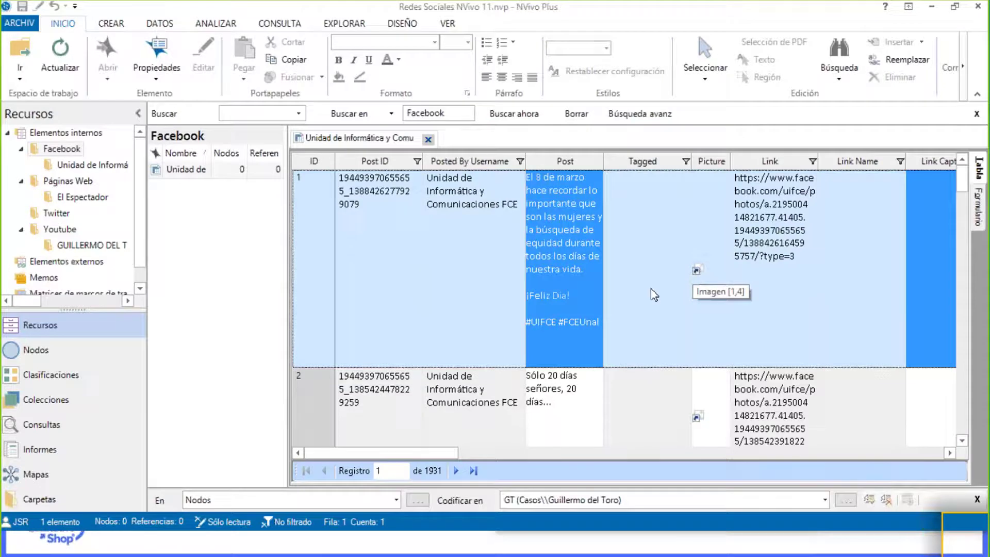
- Review the Facebook dataset's columns, from post type, likes and dates through to the comment fields
drag(422, 451, 648, 453)
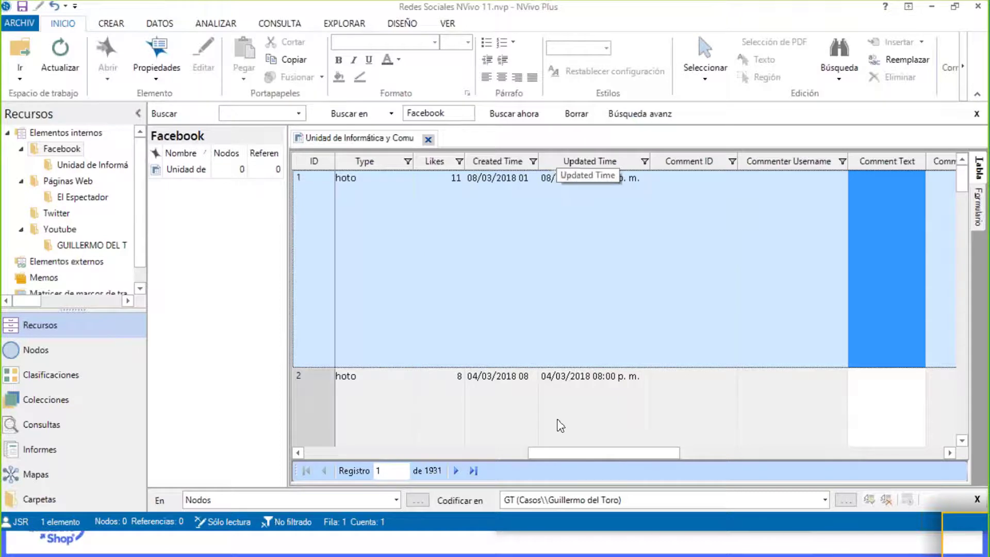
click(721, 454)
click(753, 453)
click(820, 453)
click(848, 453)
scroll(858, 453, right, 1)
drag(844, 455, 324, 451)
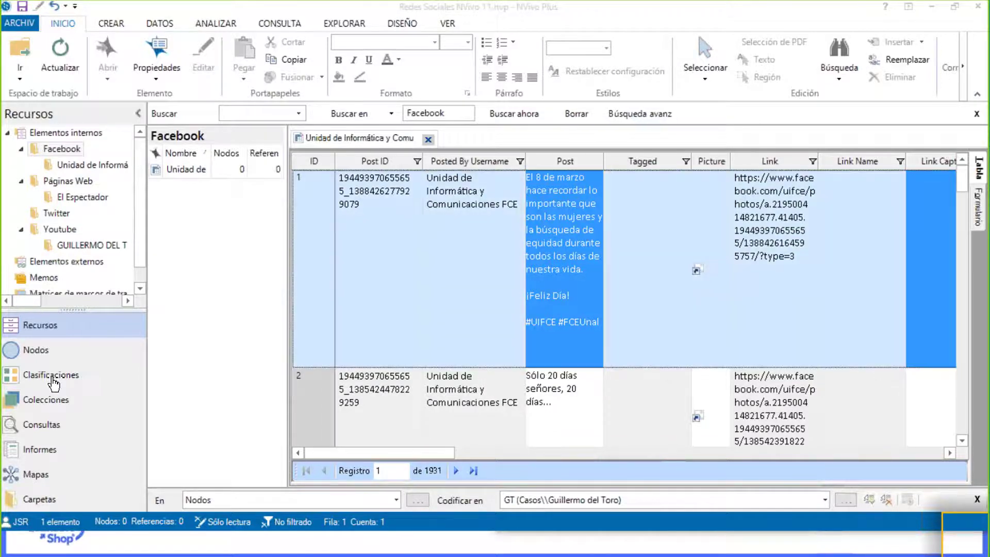
- Show the project's classifications and start automatic coding on the Facebook dataset's entire Post column
click(54, 380)
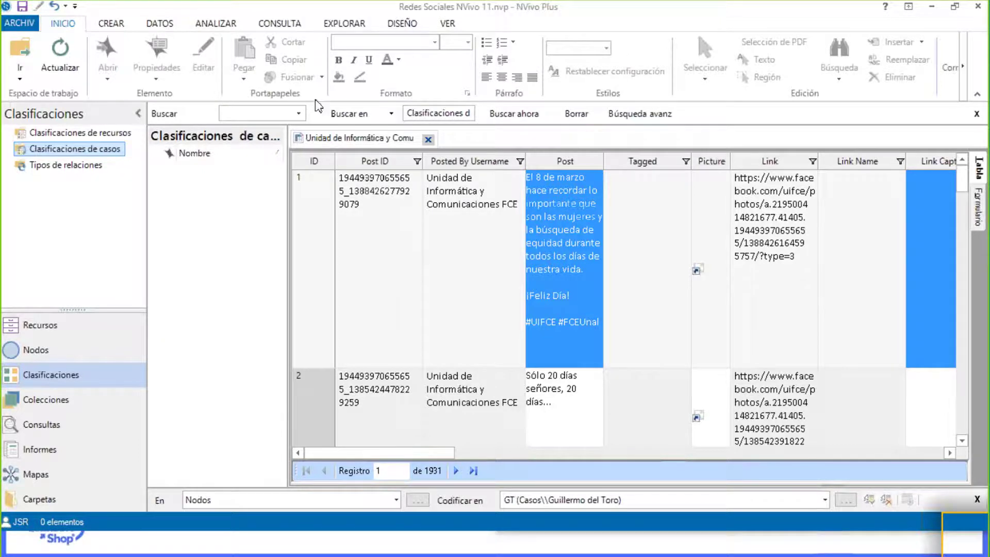
click(215, 23)
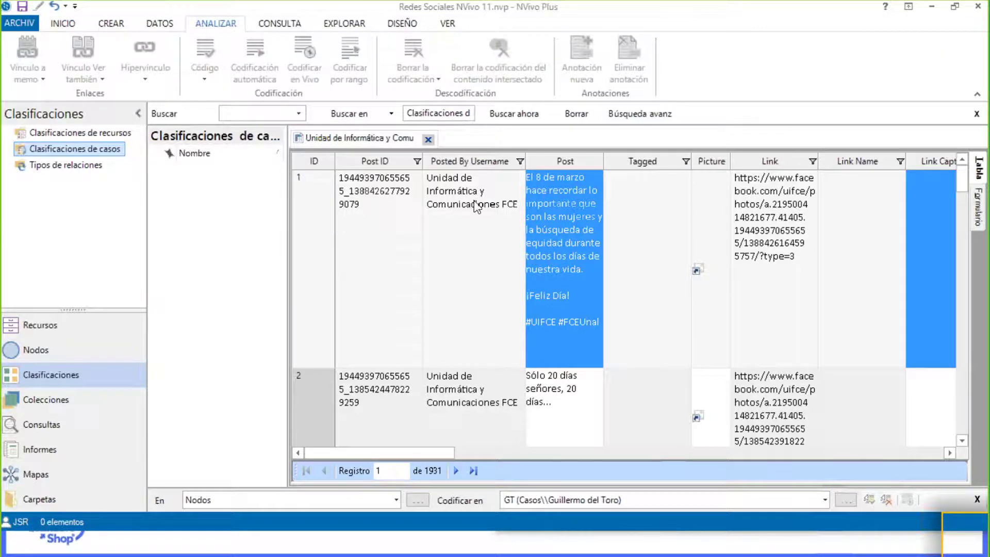
click(544, 200)
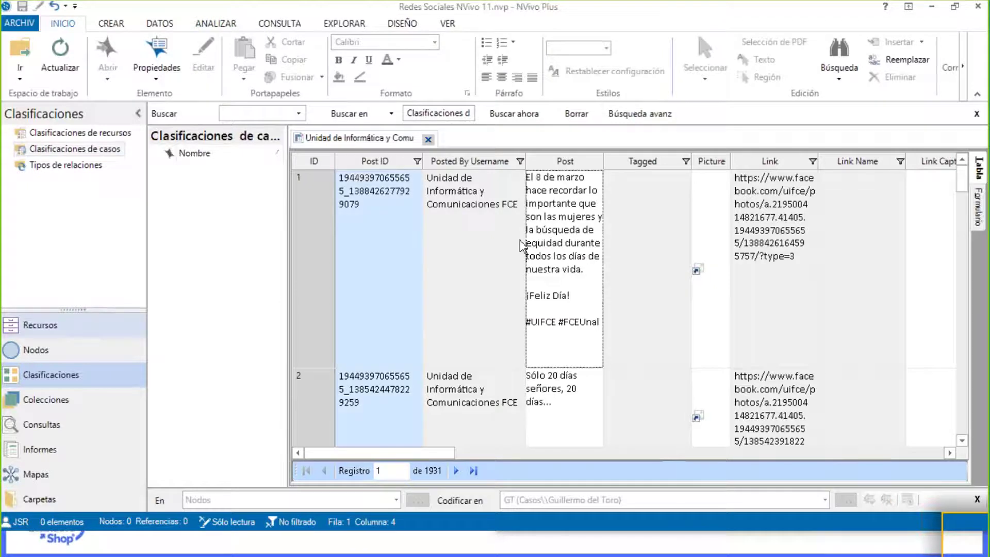
click(551, 162)
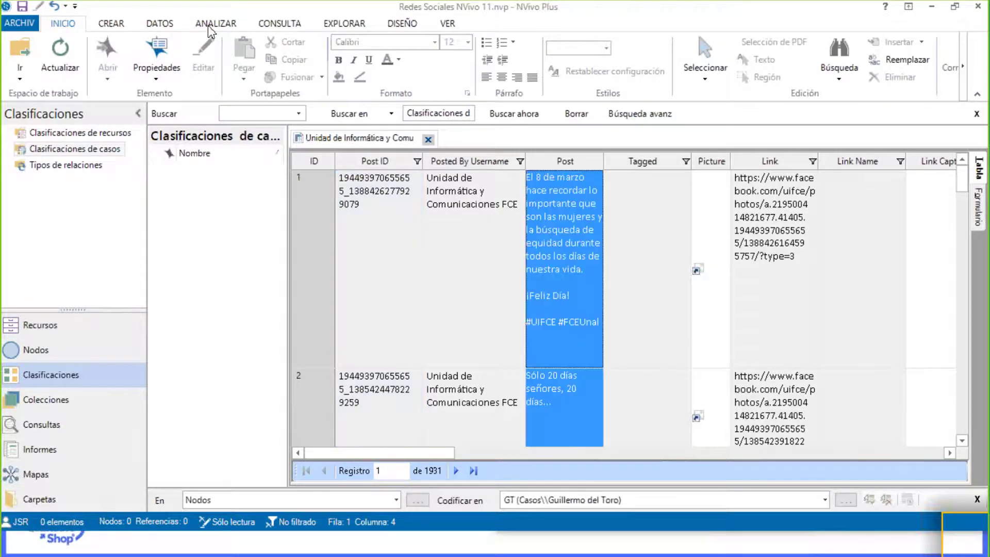
click(215, 23)
click(251, 67)
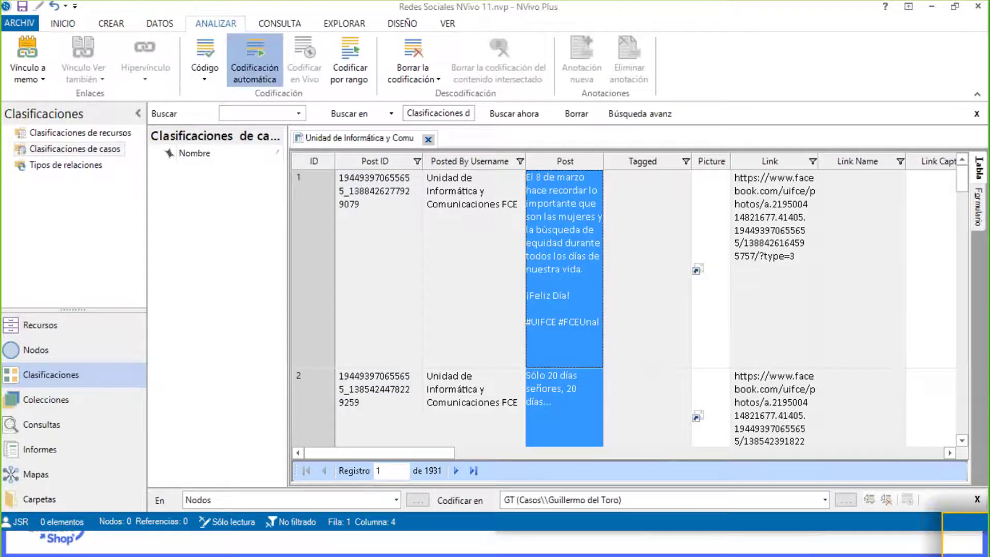
- Set the automatic coding to create nodes for each value in a column, with Post ID as the node name column
click(376, 273)
click(624, 466)
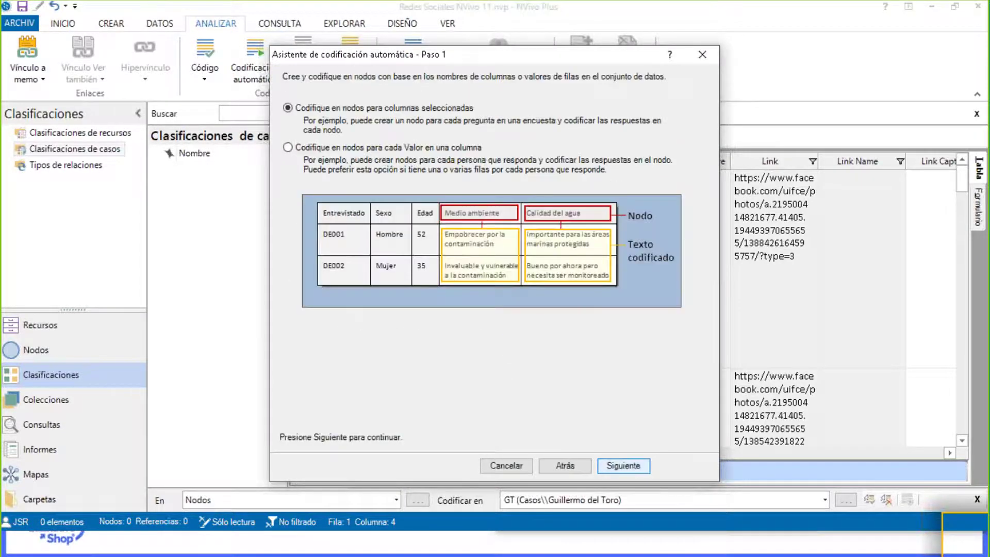
click(311, 149)
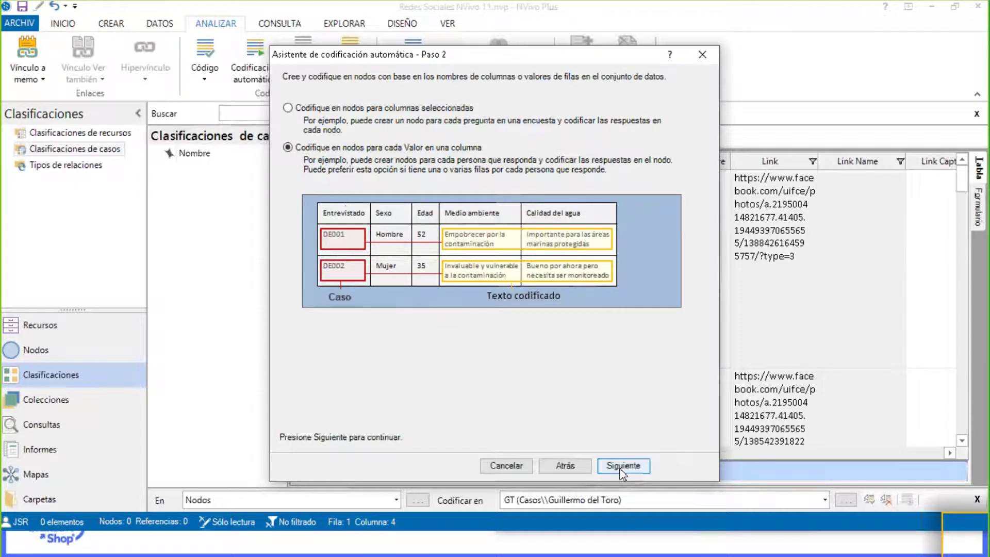
key(Return)
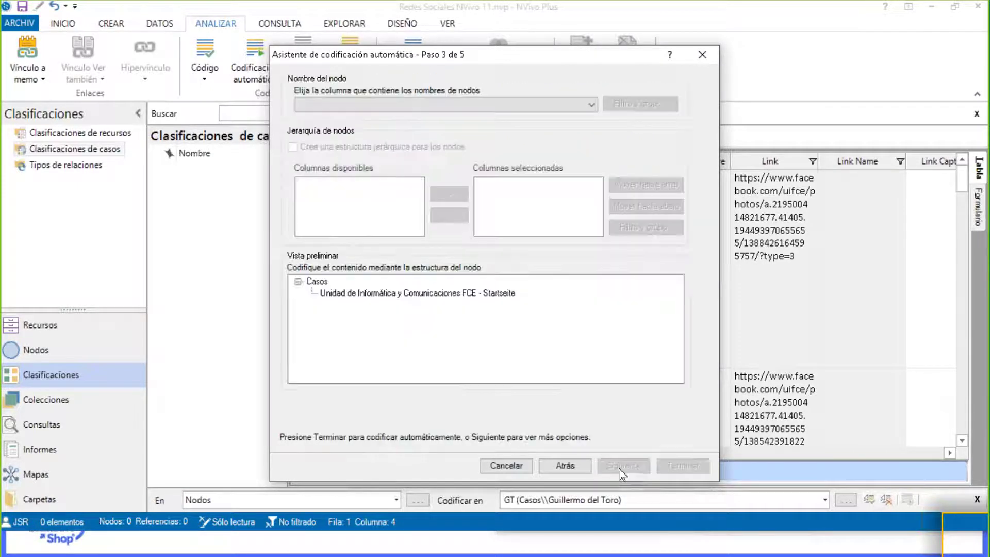
click(400, 104)
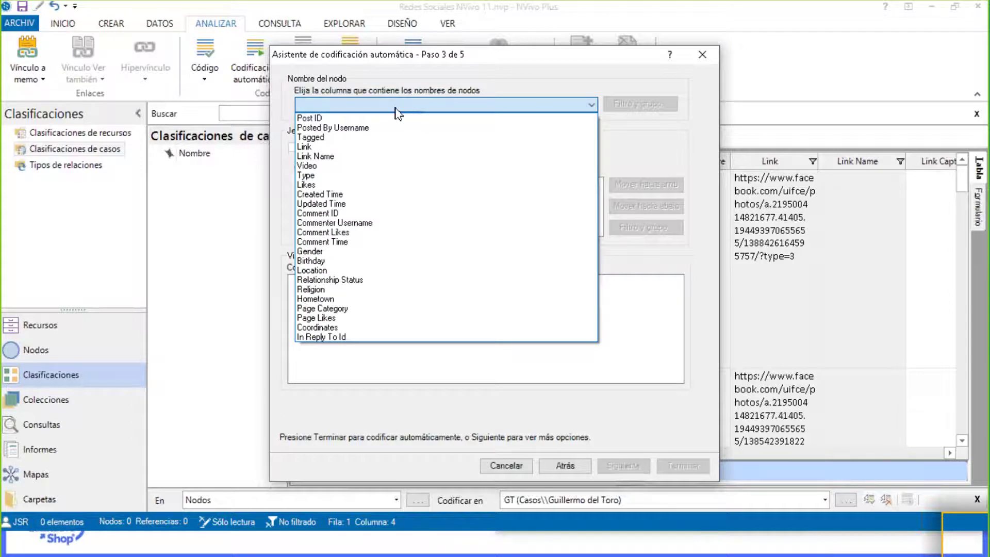
click(394, 121)
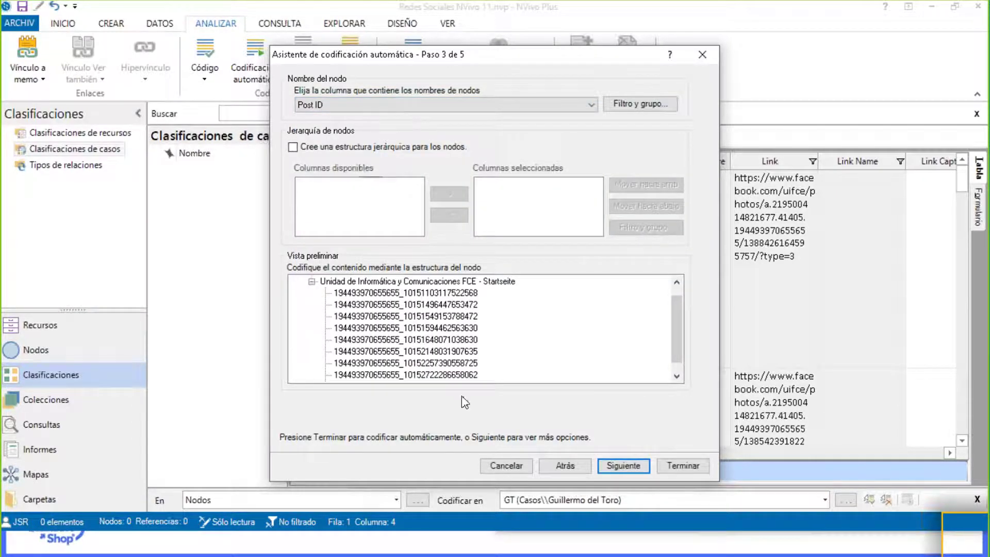
- Code the Post column's content under a new node in Casos, keeping the name Unidad de Informática y Comunicaciones FCE - Startseite, and run the coding
click(623, 466)
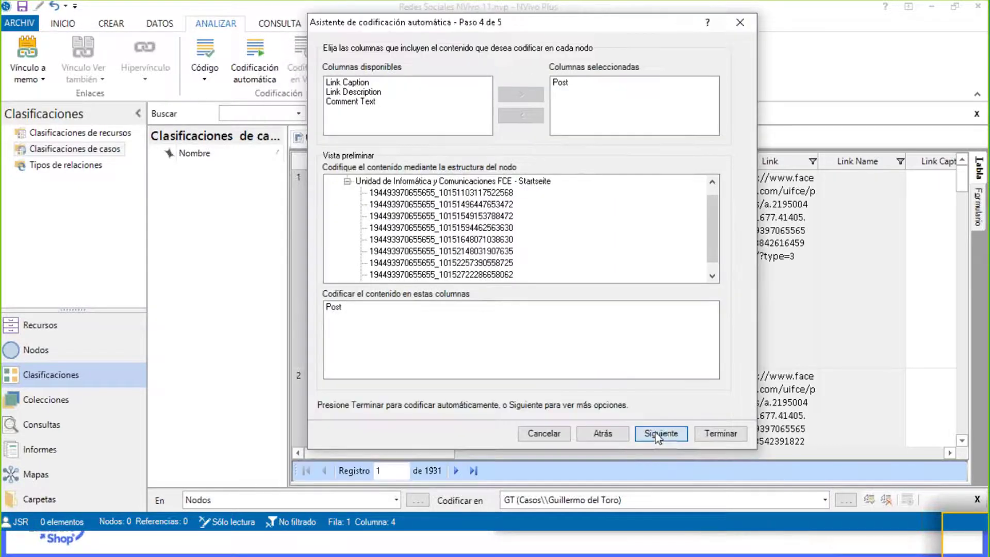
click(657, 435)
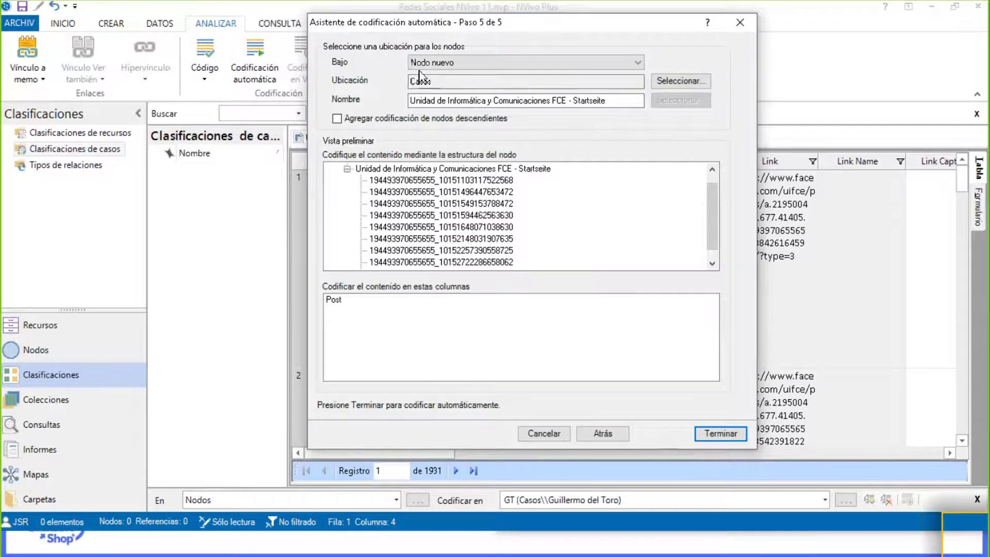
click(569, 66)
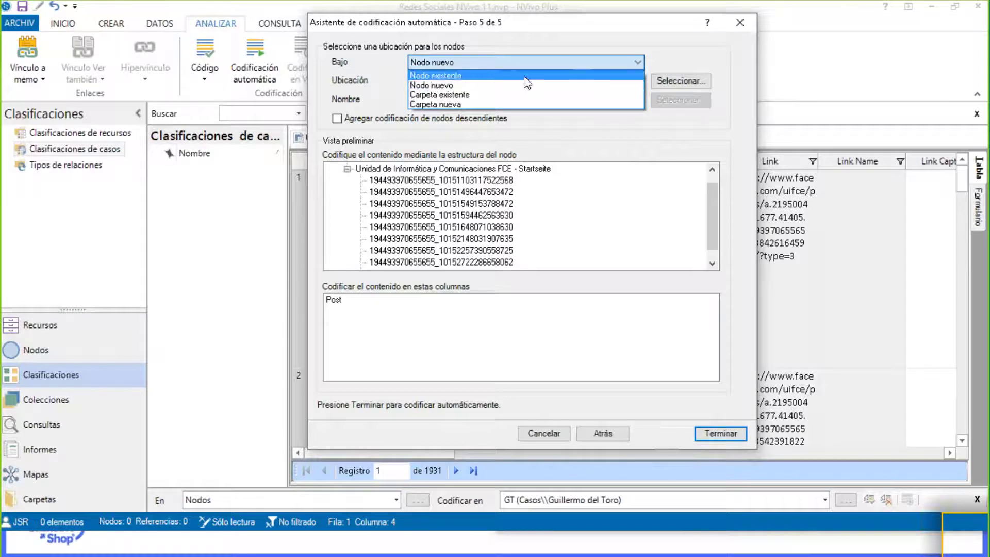
click(511, 87)
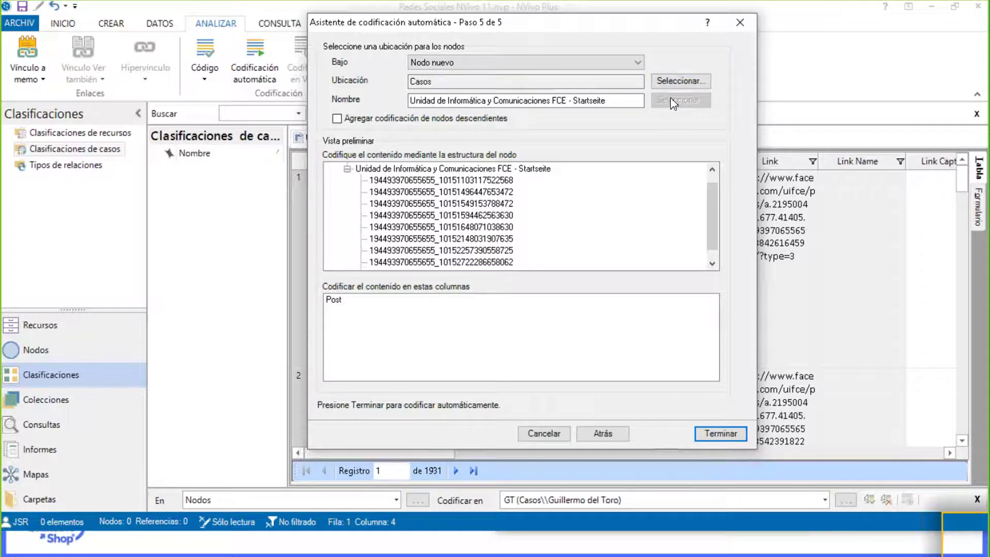
click(725, 434)
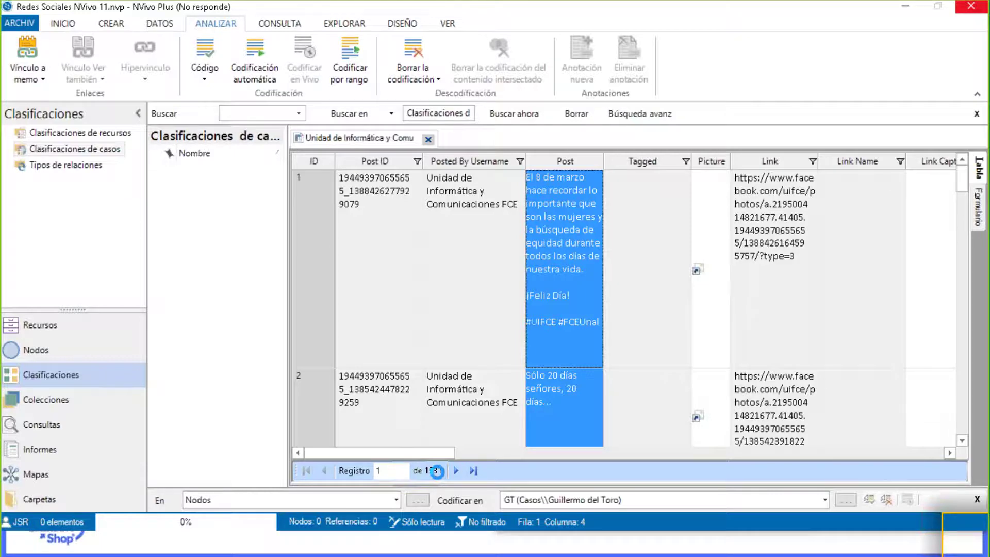
- Switch to the RS SS 03_18.nvp project in NVivo and decline the reminder to save
key(alt+Tab)
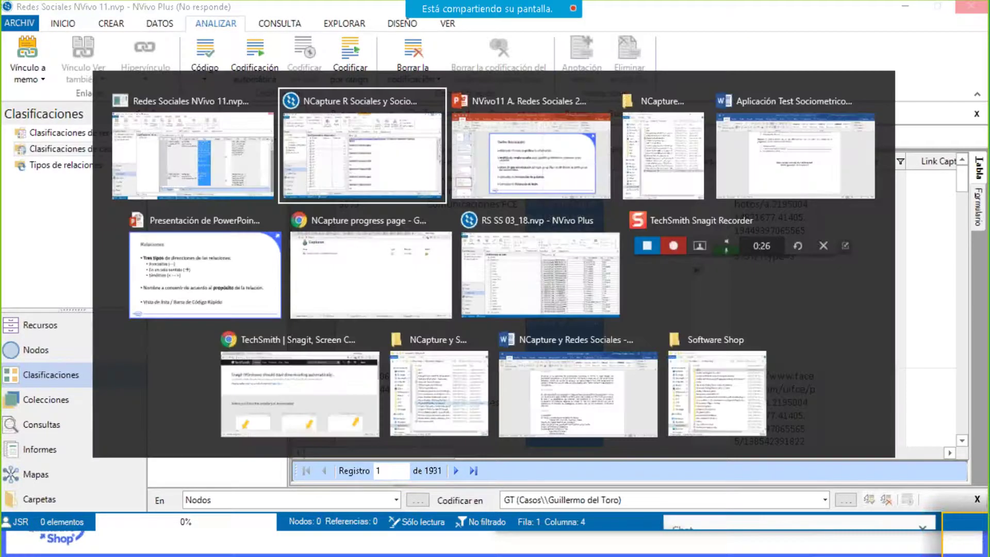
key(alt+Tab)
key(alt+Tab)
key(alt+Tab)
key(alt+Tab)
key(alt+Tab)
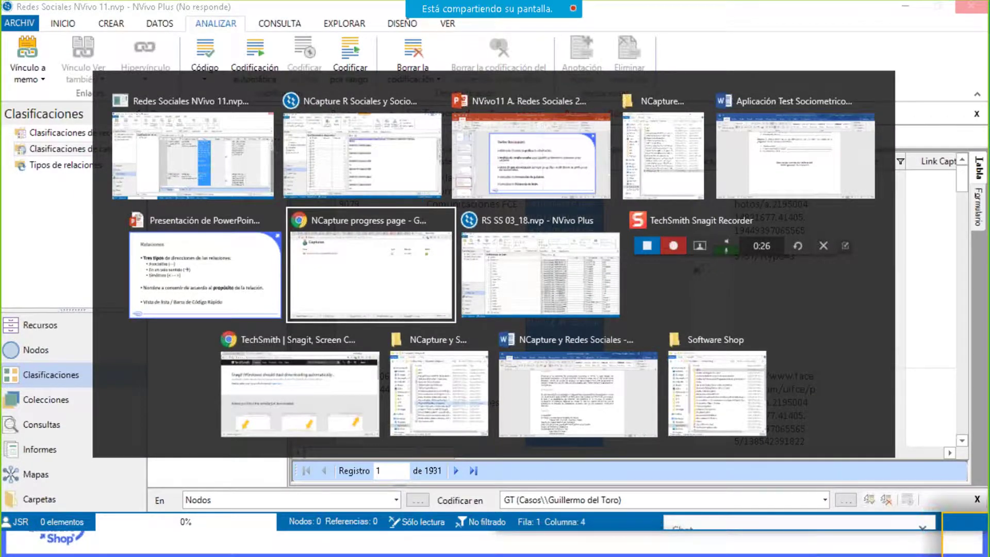
key(alt+Tab)
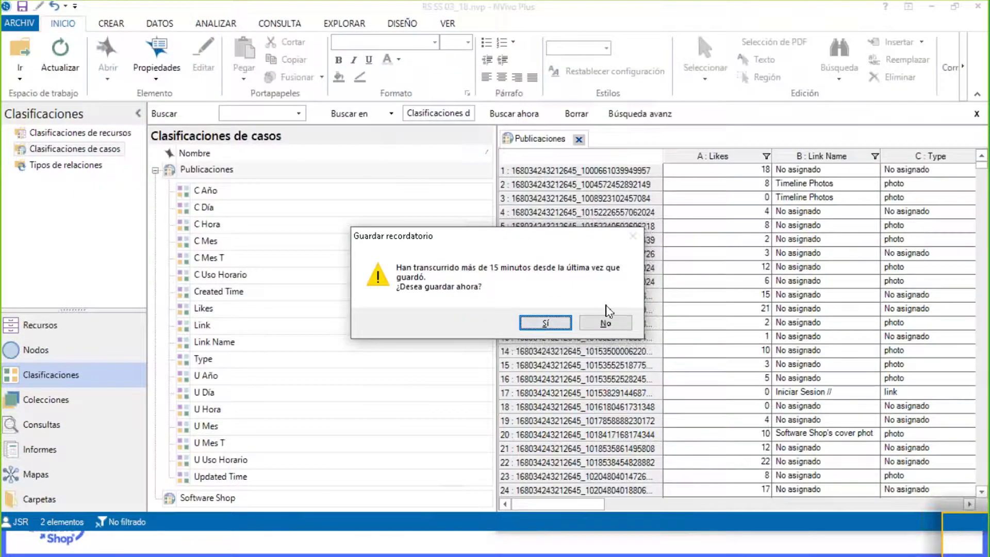
click(605, 323)
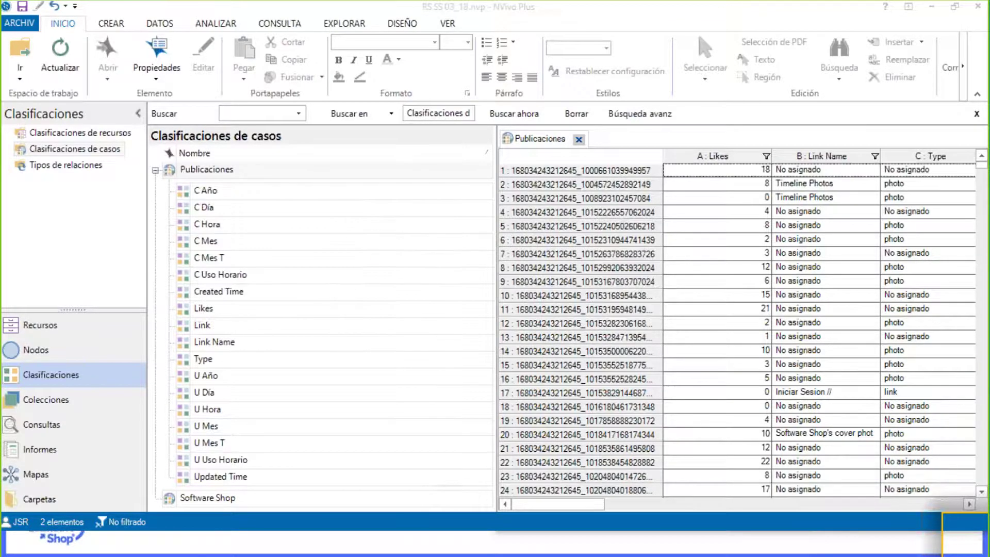
- Check the coding progress in the Redes Sociales NVivo 11 project and return to the RS SS 03_18 project
key(alt+Tab)
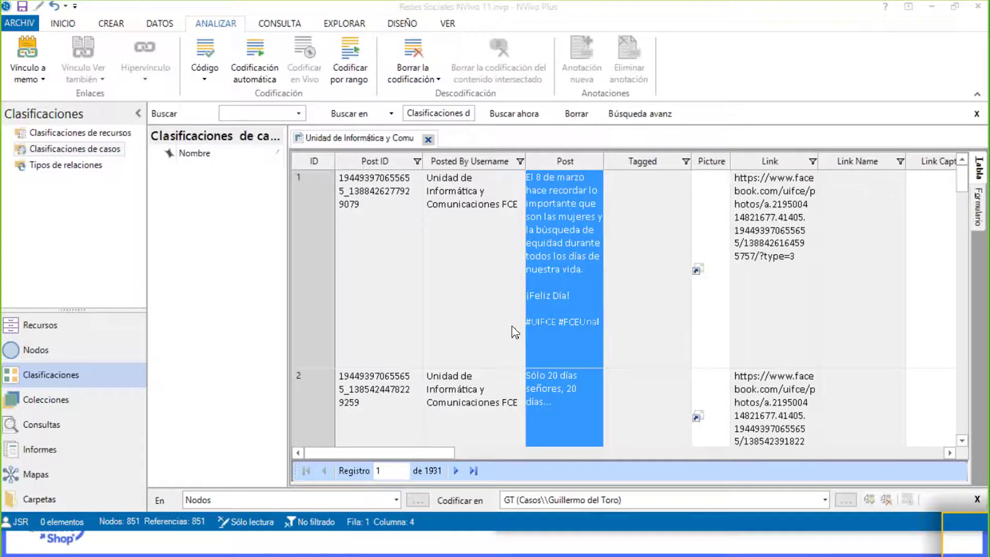
key(alt+Tab)
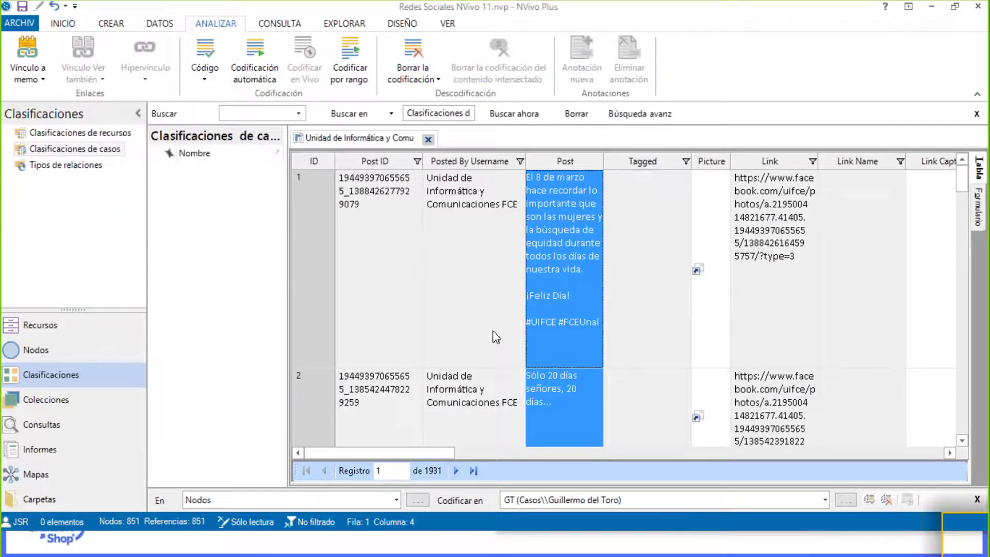
key(alt+Tab)
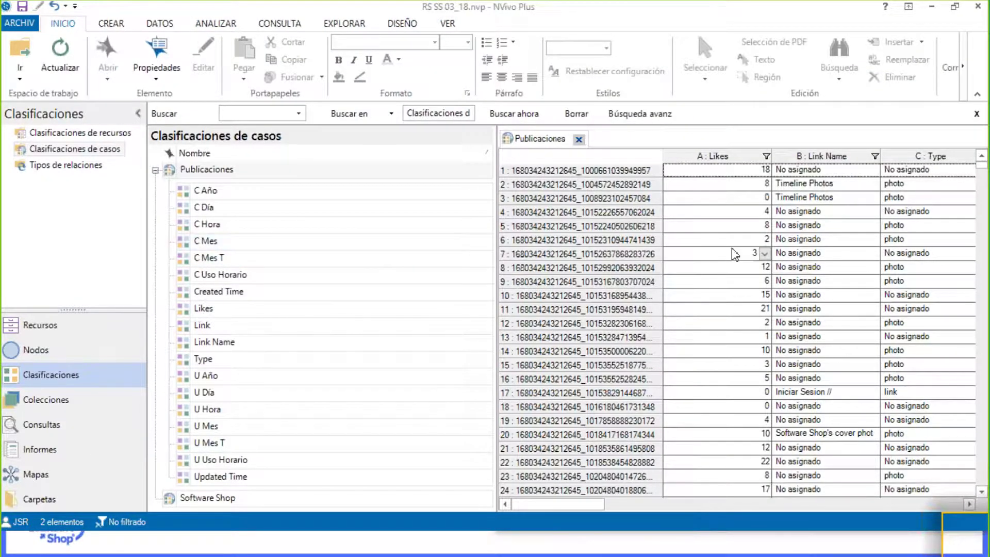
- Widen the Publicaciones classification sheet and review its attribute columns, from likes, type and created time through to the split date and time fields
drag(588, 509, 652, 509)
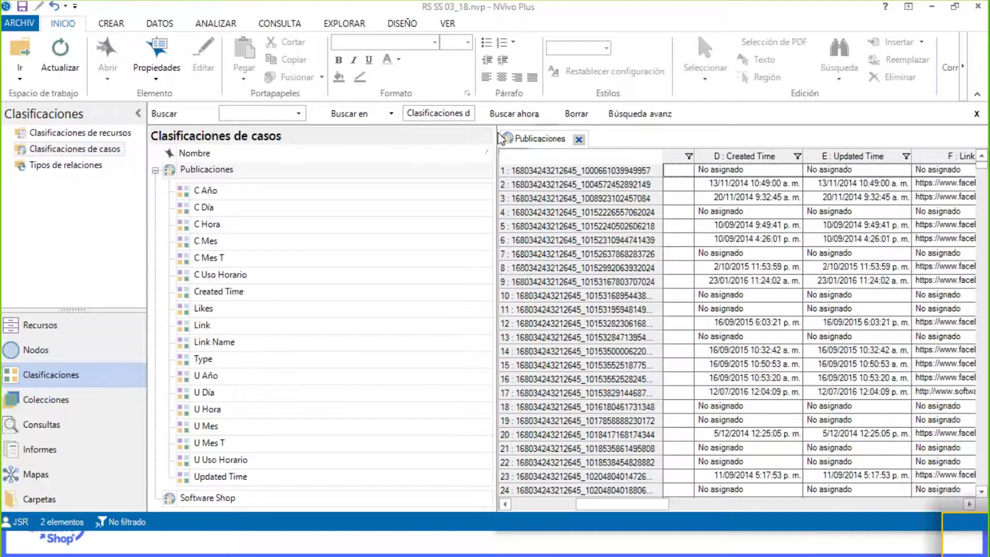
drag(496, 139, 417, 141)
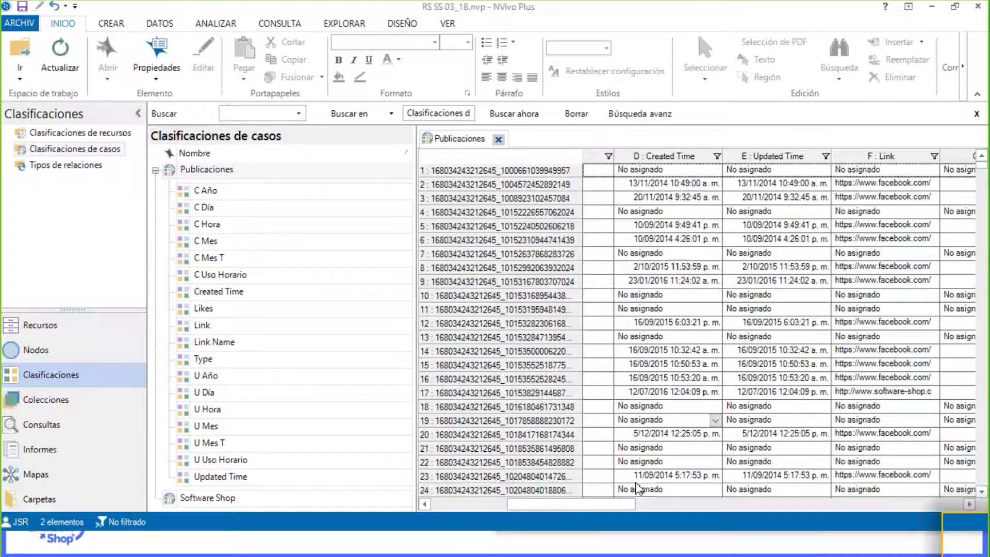
drag(590, 507, 569, 506)
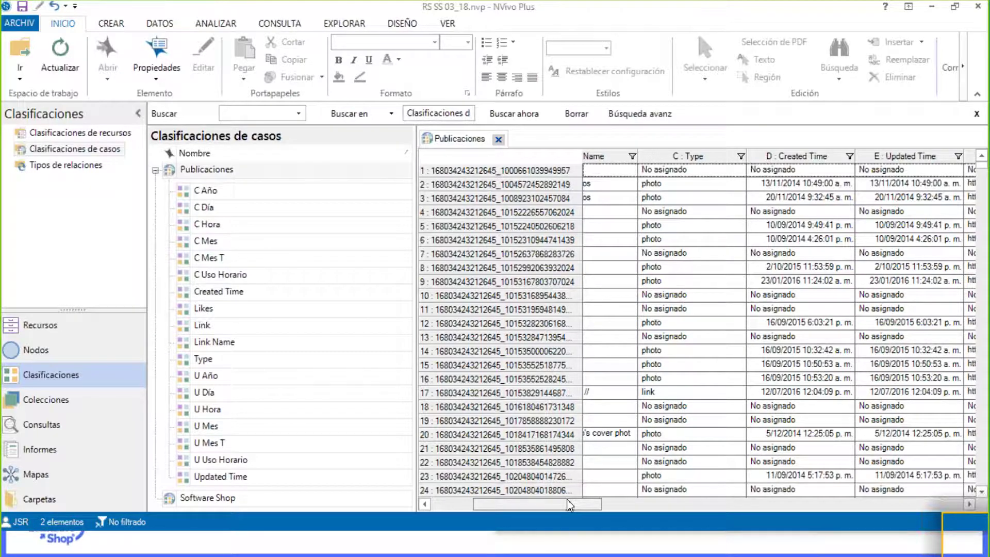
click(778, 225)
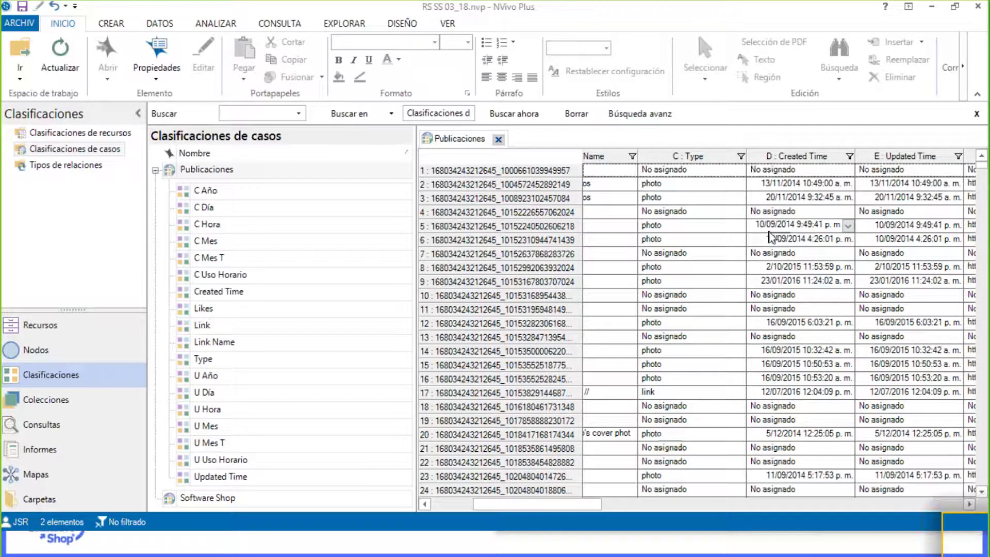
click(769, 252)
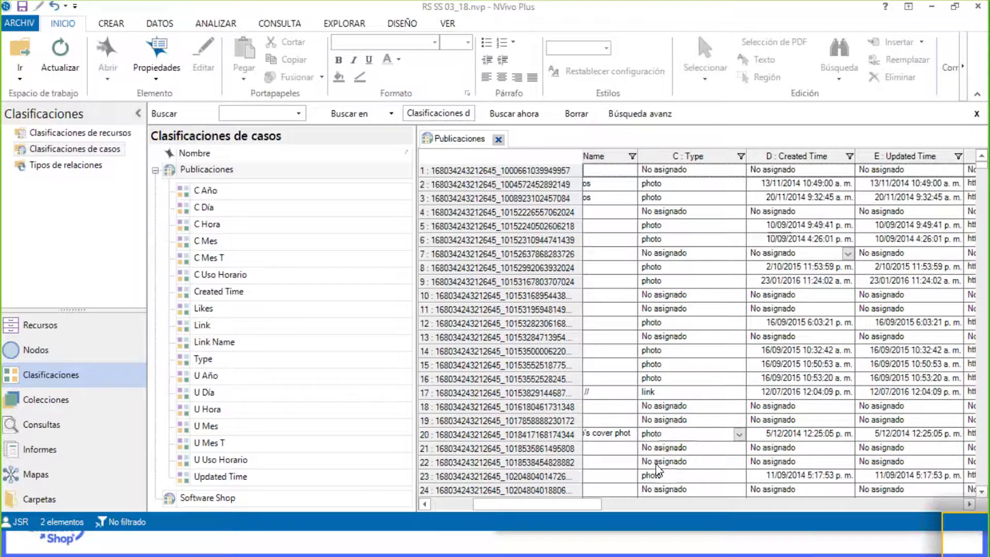
drag(596, 508, 769, 495)
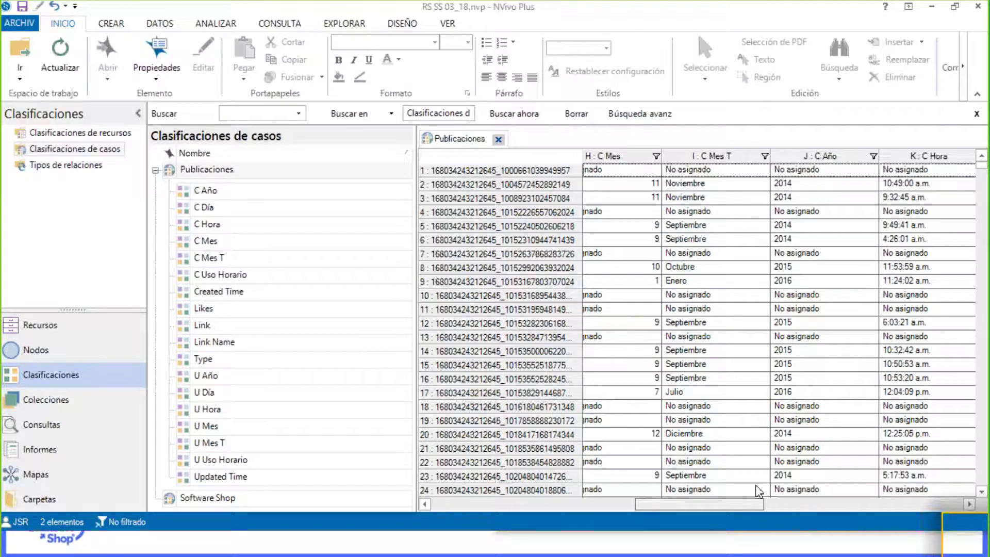
drag(745, 509, 652, 446)
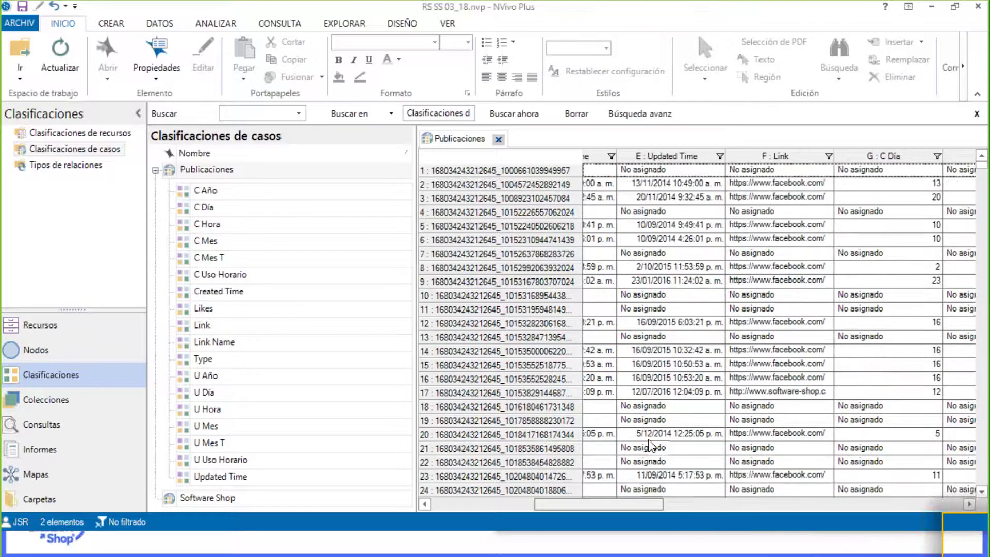
drag(642, 508, 936, 496)
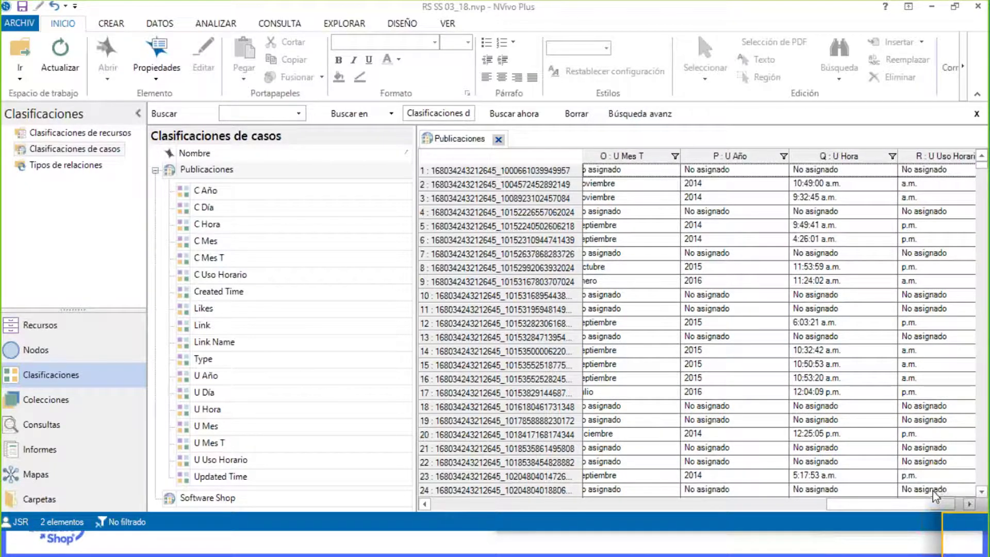
- Collapse the Publicaciones classification and start a hierarchy map of the attribute values assigned to cases
click(199, 342)
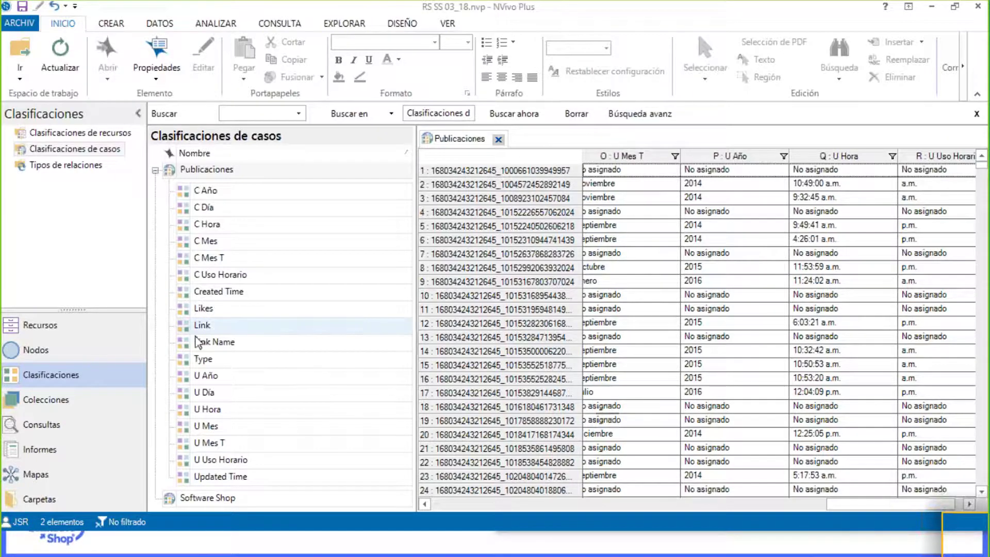
click(156, 171)
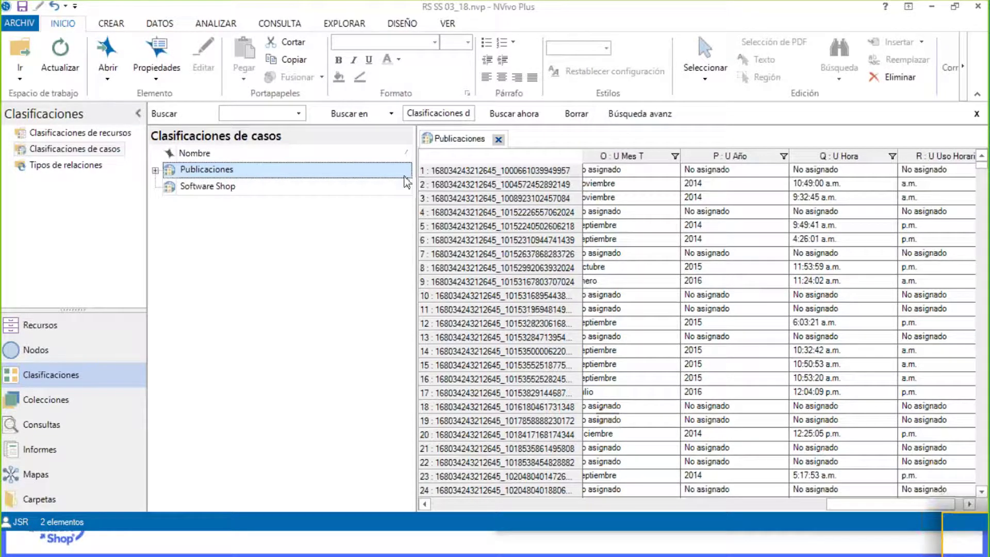
click(214, 23)
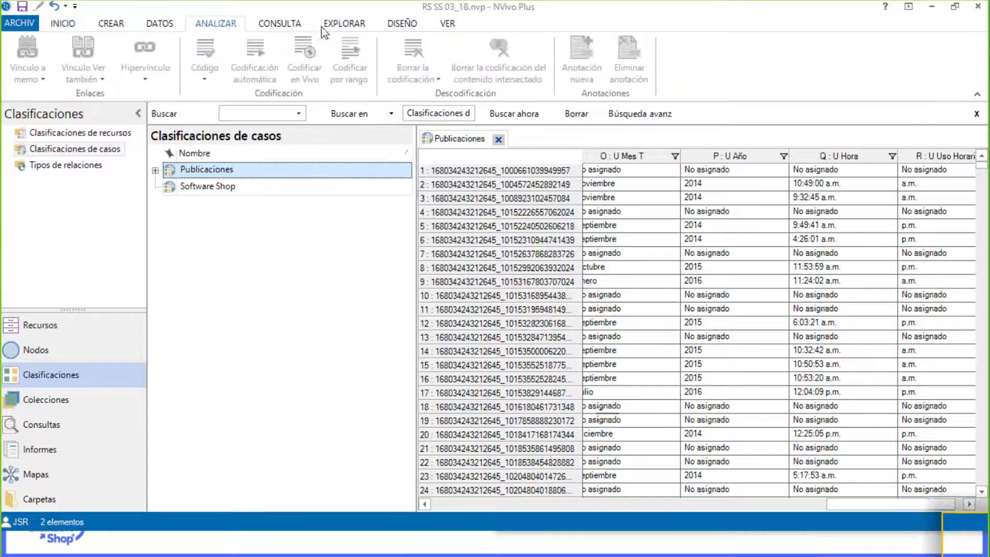
click(344, 23)
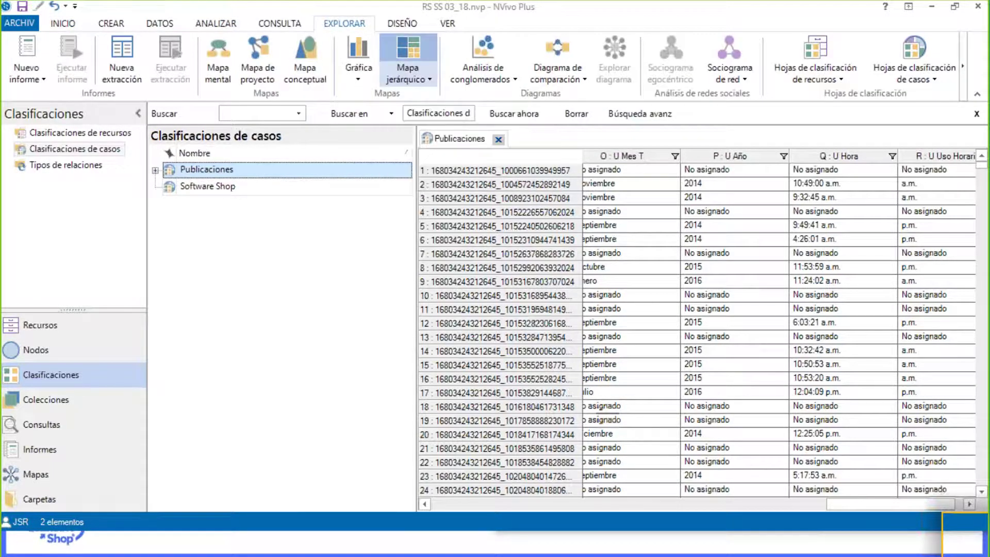
click(407, 52)
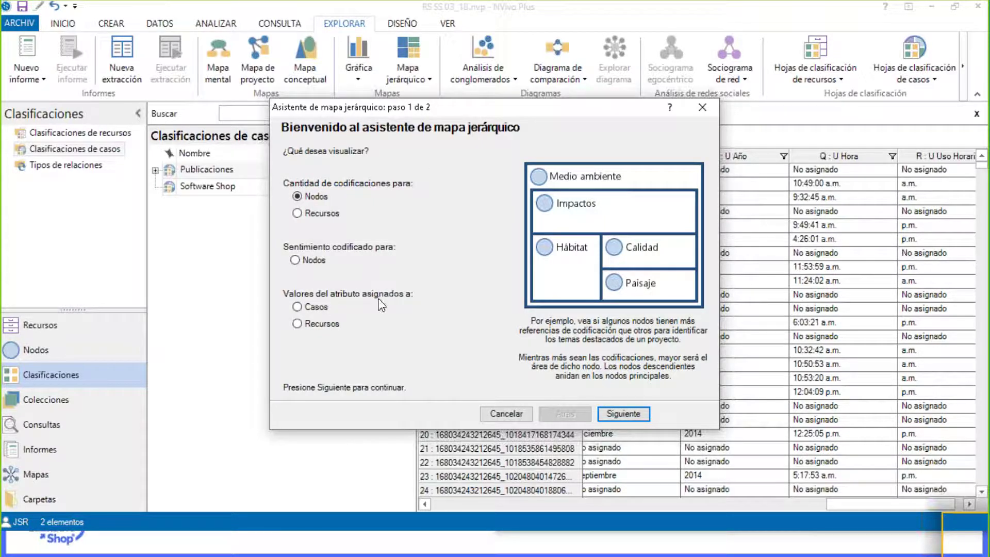
click(299, 308)
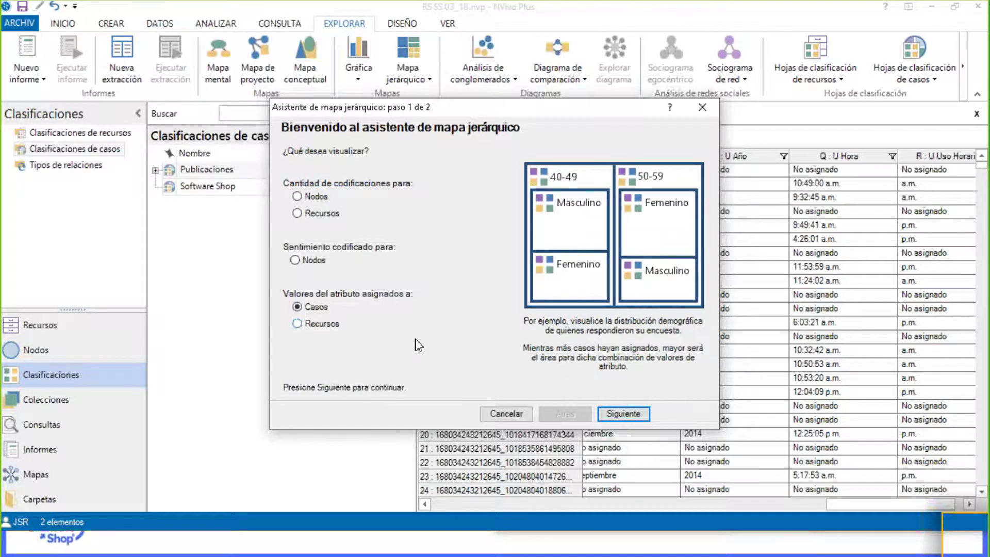
click(622, 413)
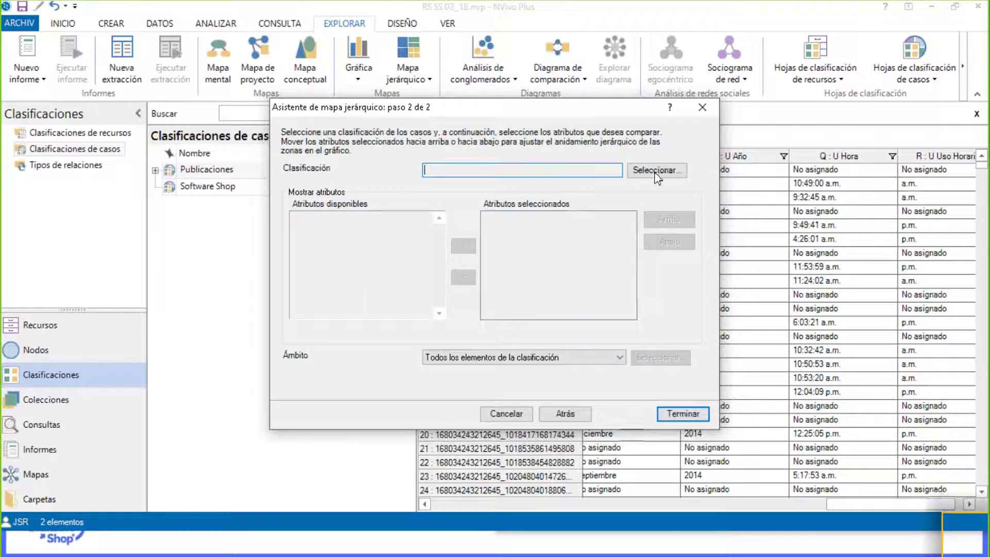
- Choose Publicaciones as the case classification for the hierarchy map
click(657, 171)
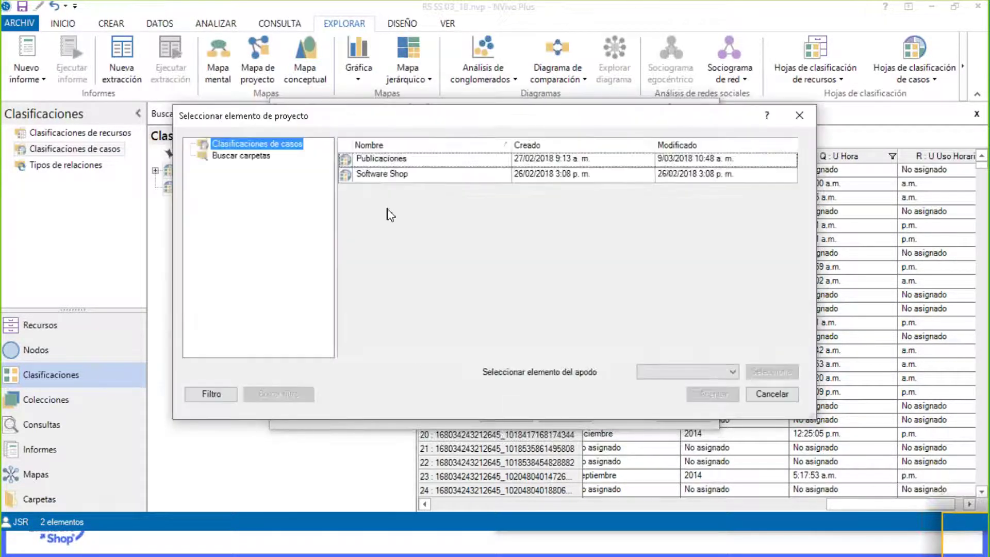
click(348, 158)
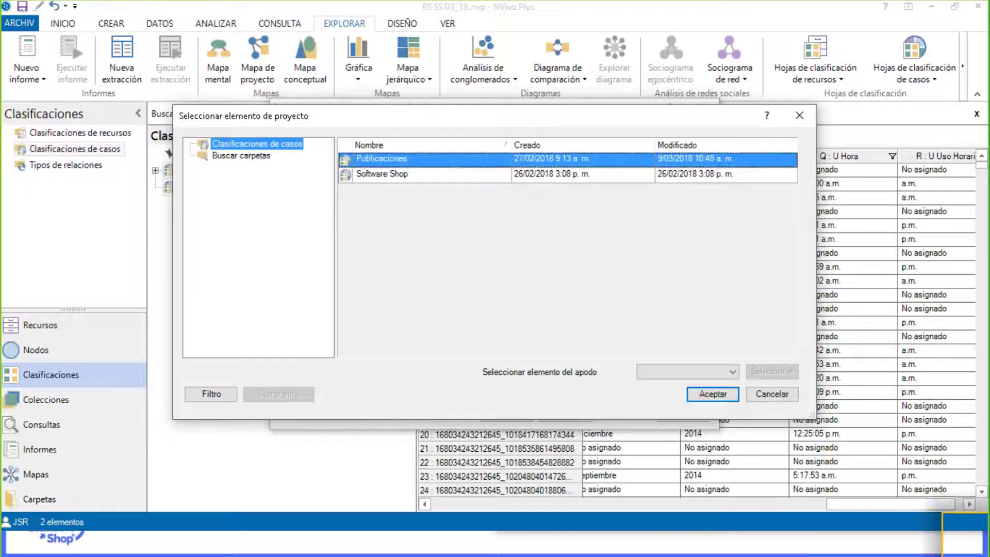
click(713, 394)
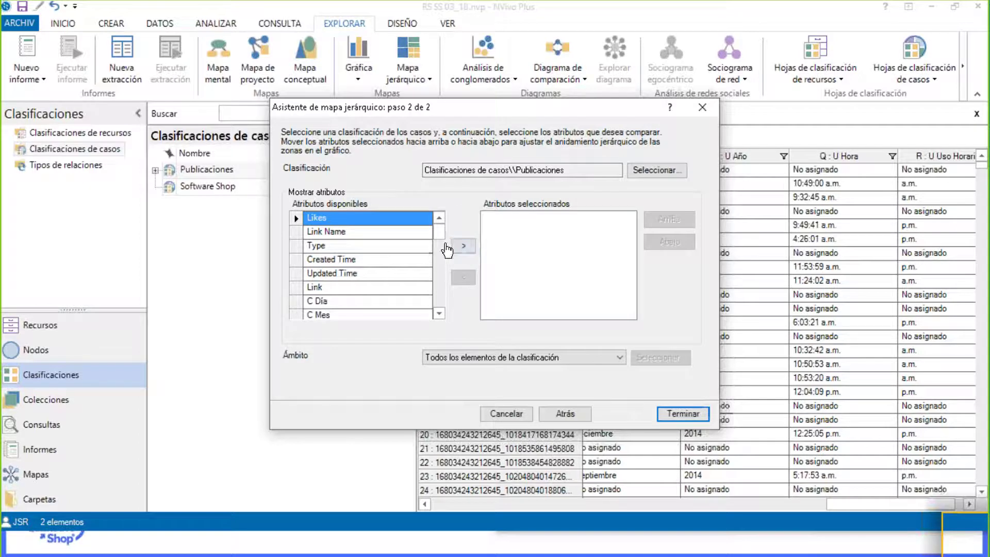
- Add the attributes C Año, C Mes T and Likes to the hierarchy map, nested in that order
scroll(438, 253, down, 2)
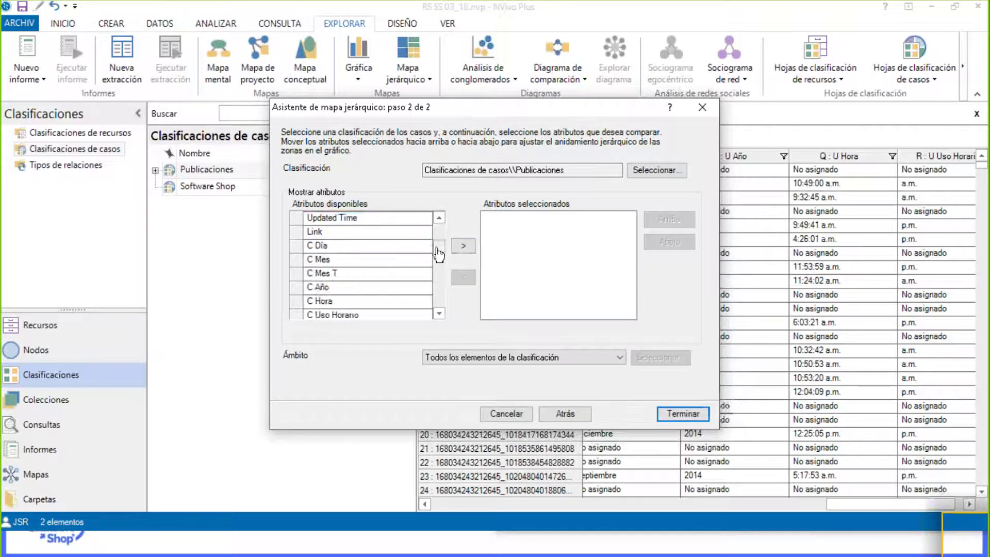
click(330, 287)
click(463, 245)
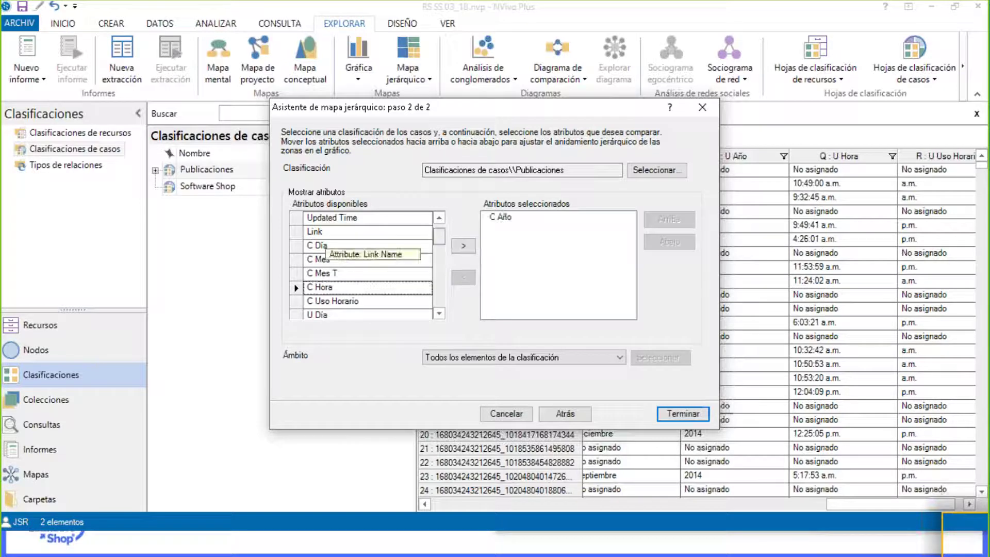
scroll(382, 276, up, 1)
click(335, 314)
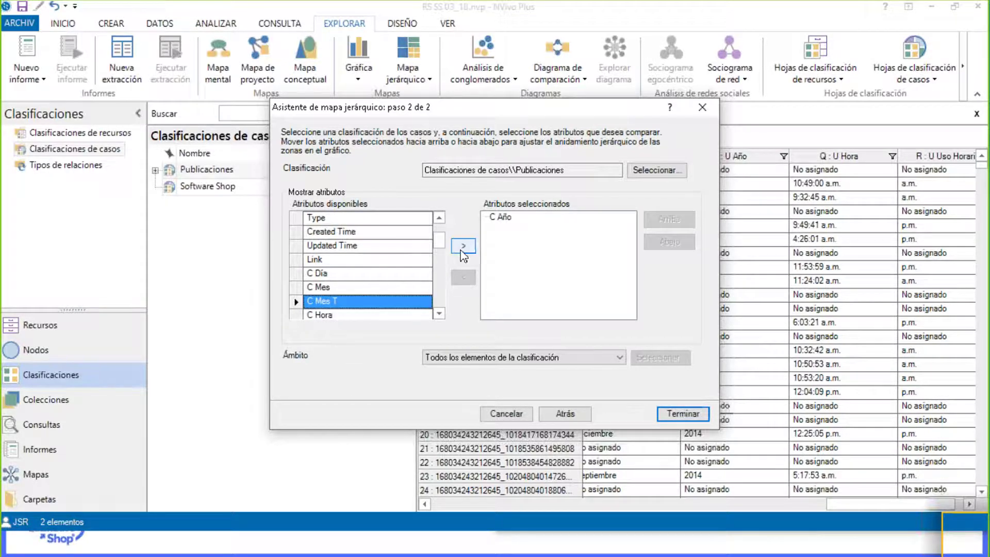
click(462, 249)
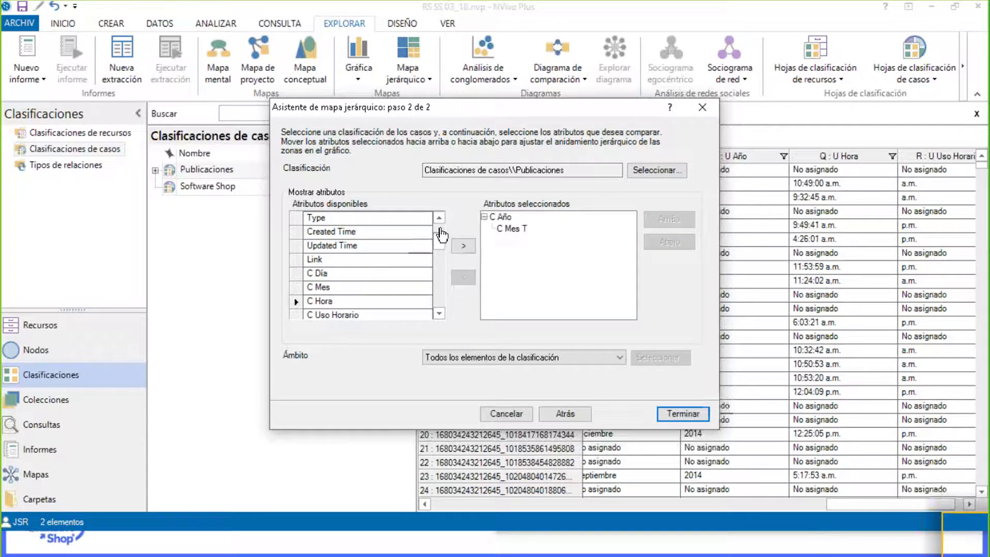
scroll(442, 235, up, 1)
click(364, 221)
click(463, 247)
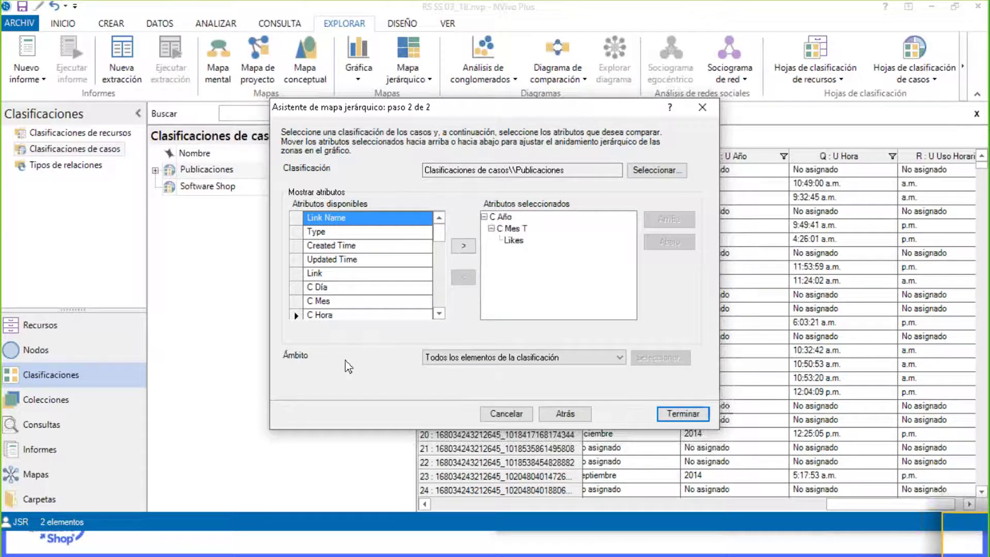
- Limit the map's scope to selected classification items, choosing all cases in the Publicaciones F folder, and generate the hierarchy map
click(600, 361)
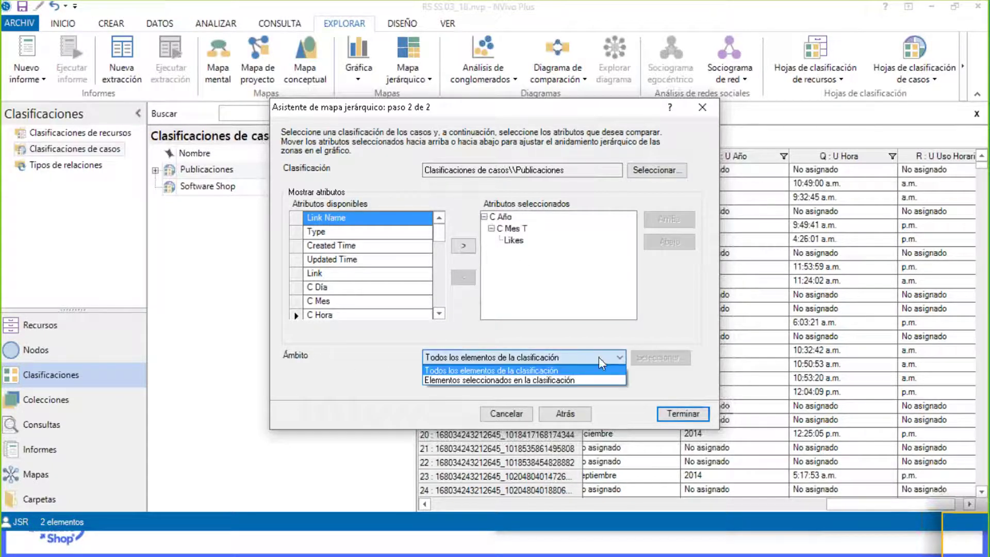
click(572, 380)
click(656, 360)
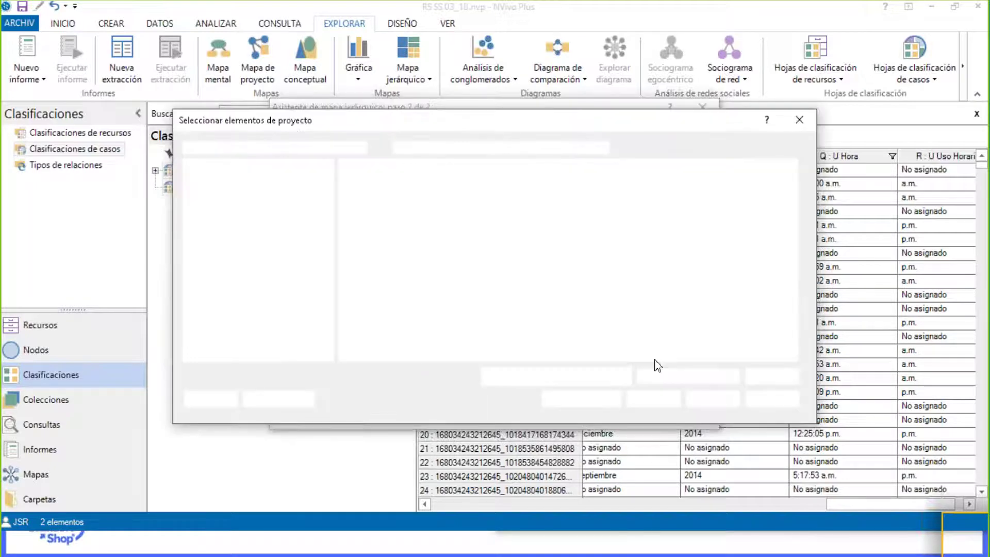
click(190, 165)
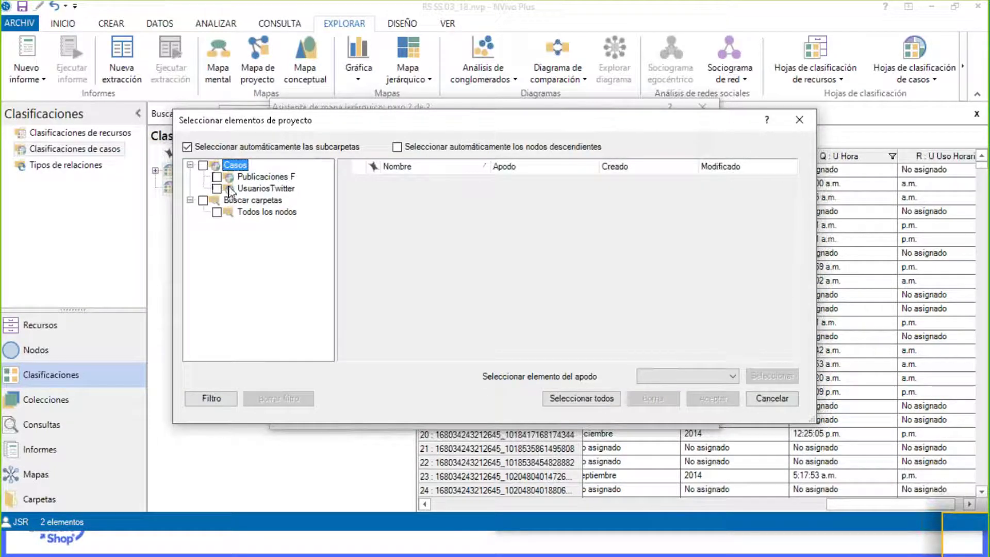
click(247, 178)
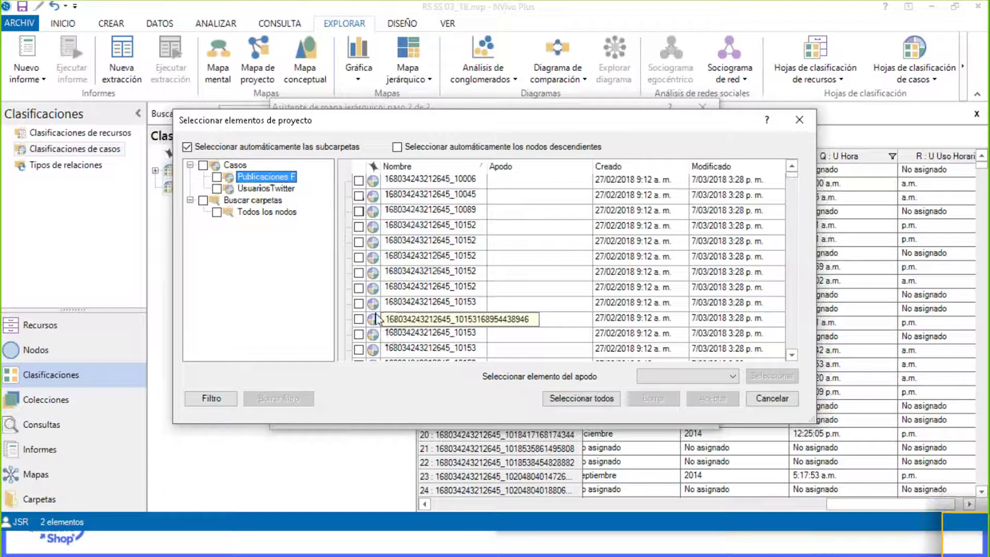
click(216, 177)
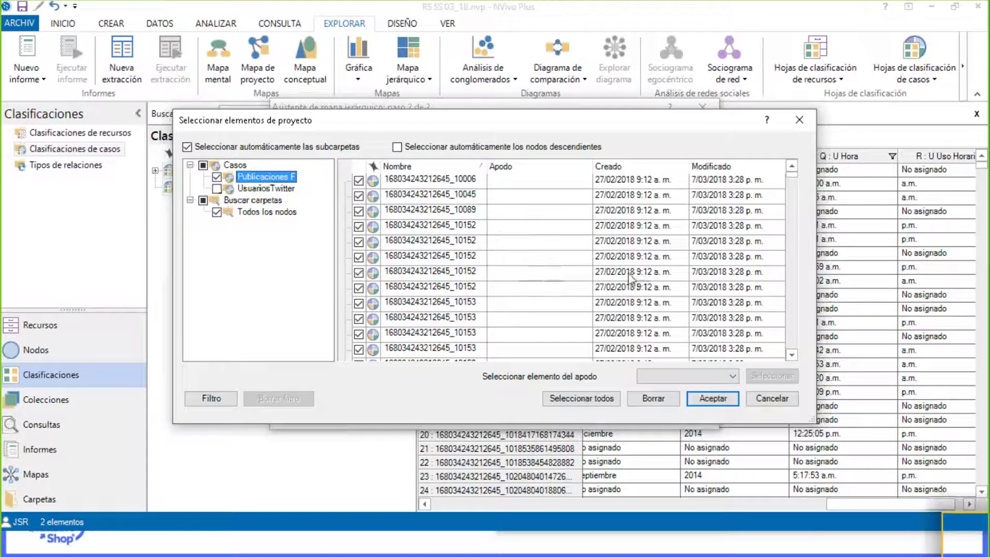
click(734, 402)
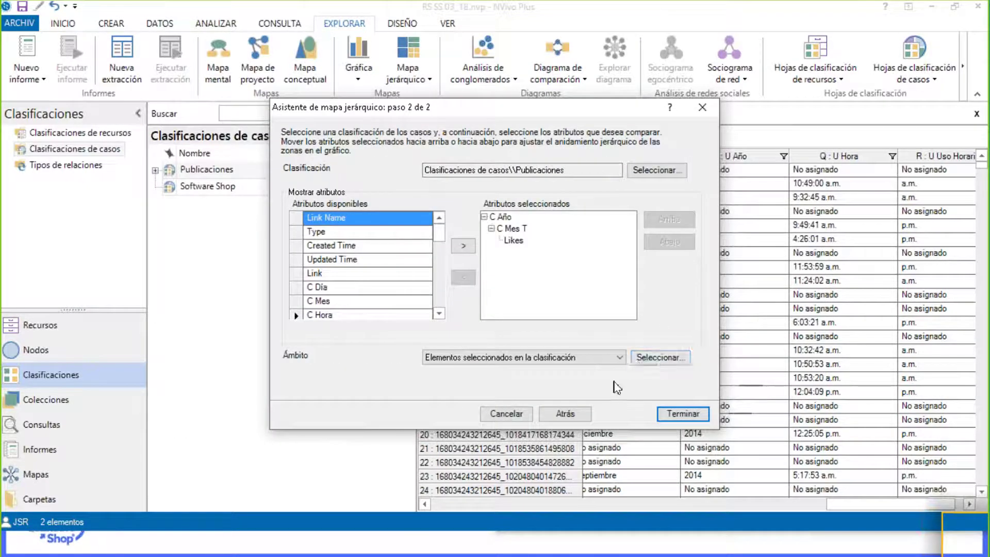
click(675, 415)
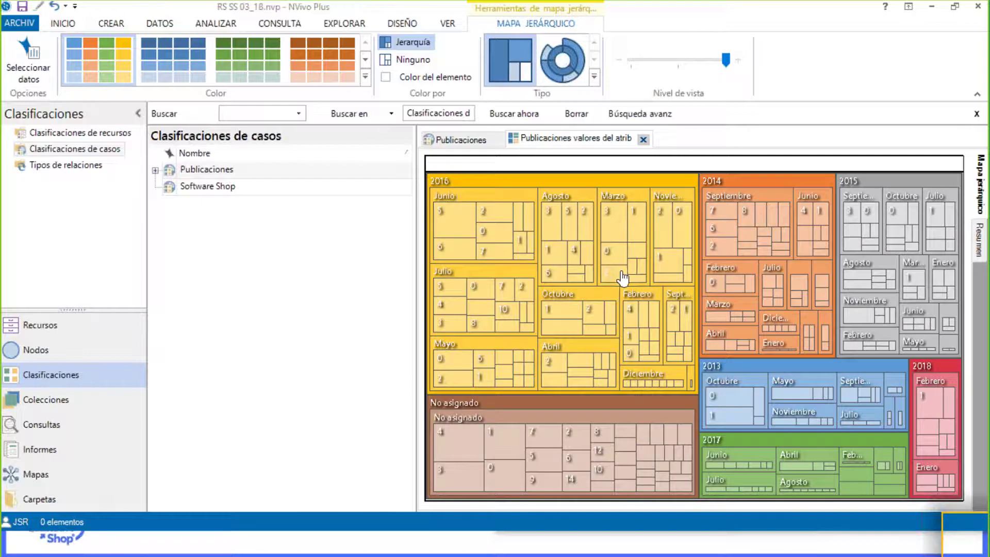
- Undock the hierarchy map into its own window and maximize it
right_click(547, 144)
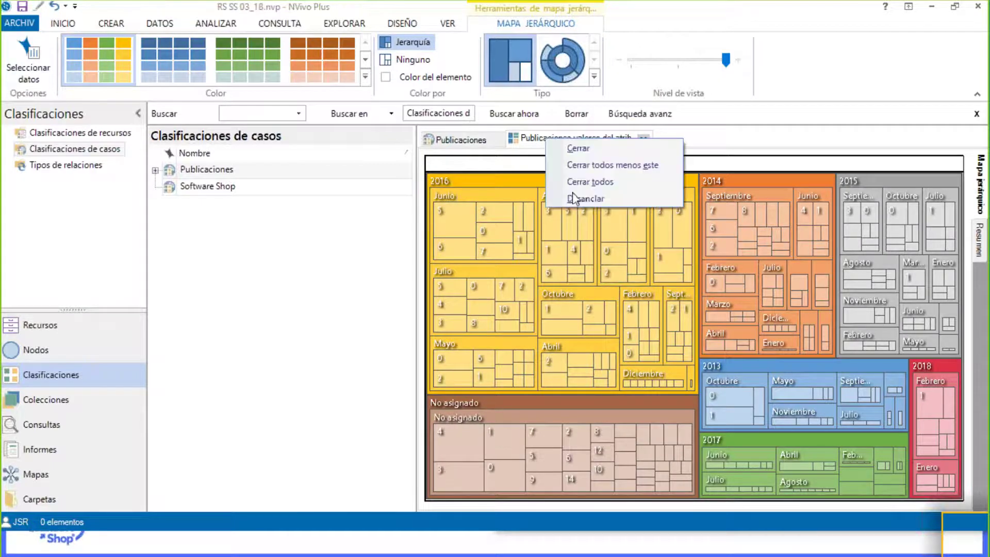
click(573, 197)
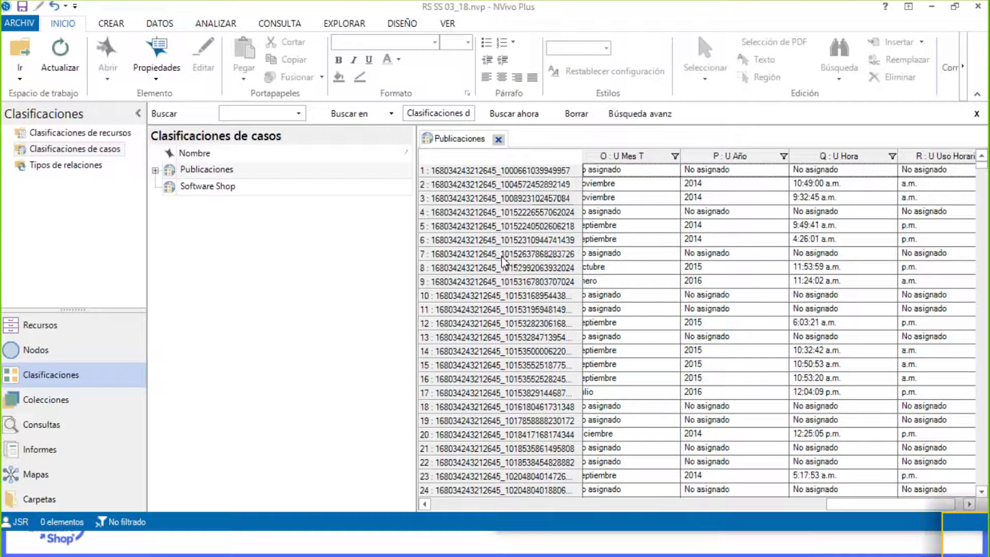
key(alt+Tab)
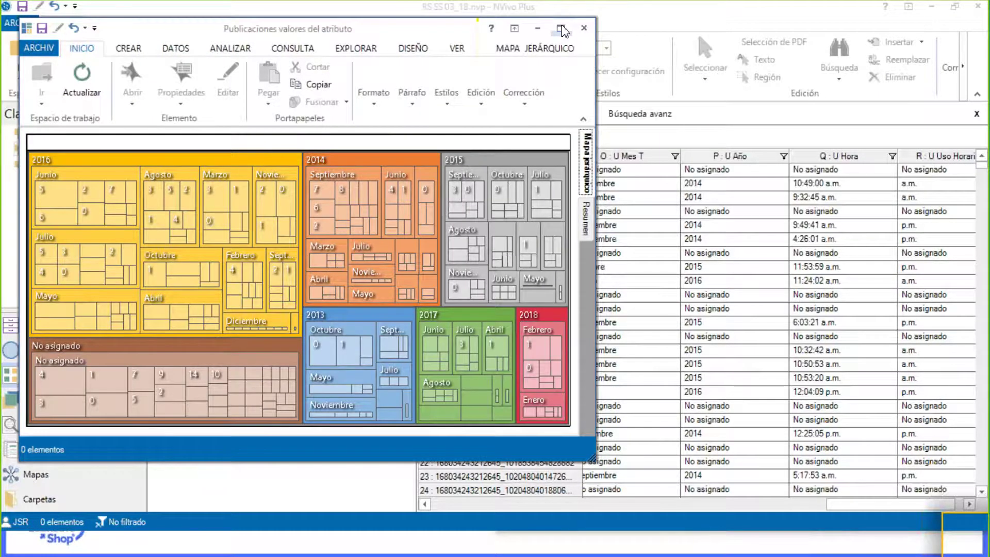
click(561, 29)
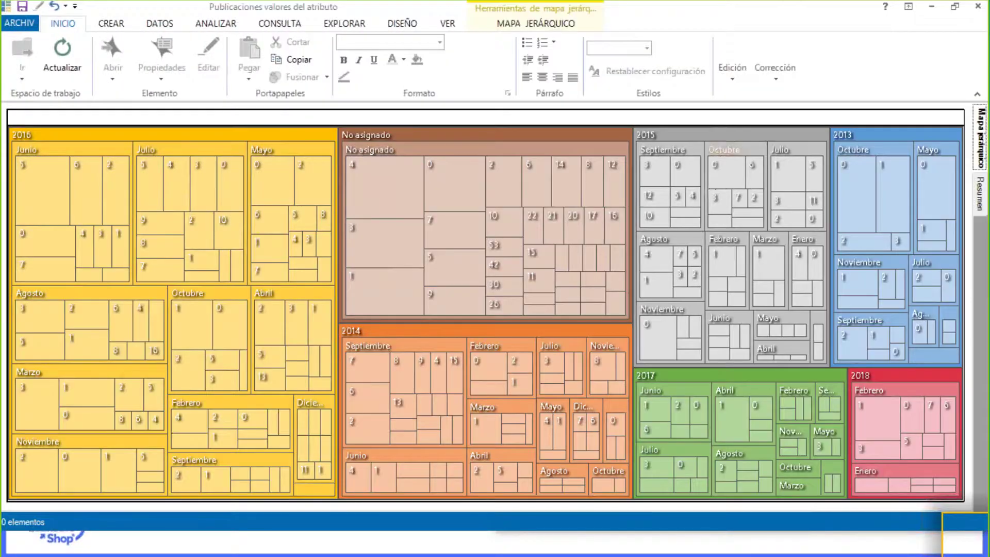
- Drill into 2016 in the hierarchy map and view the cases for the May posts with 21 likes
click(167, 142)
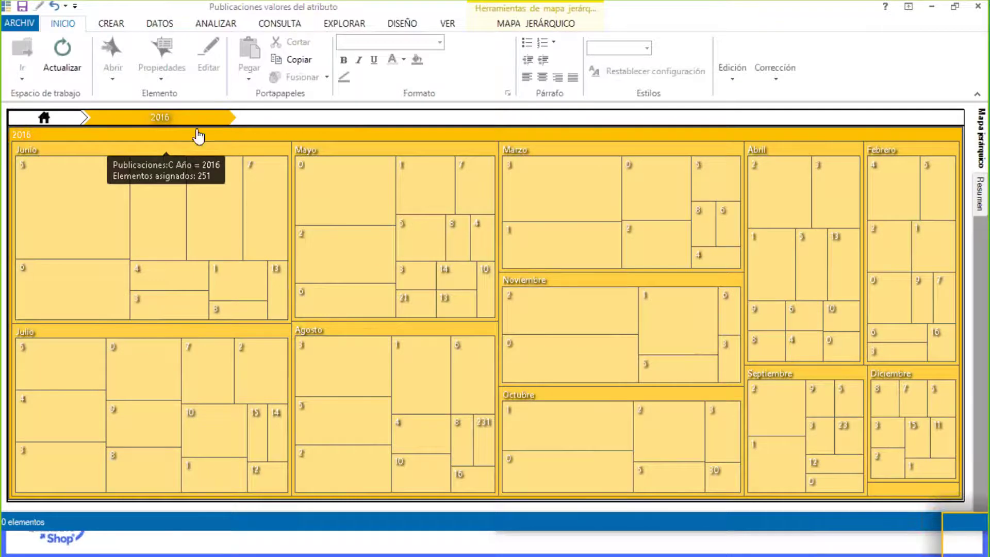
mouse_move(419, 195)
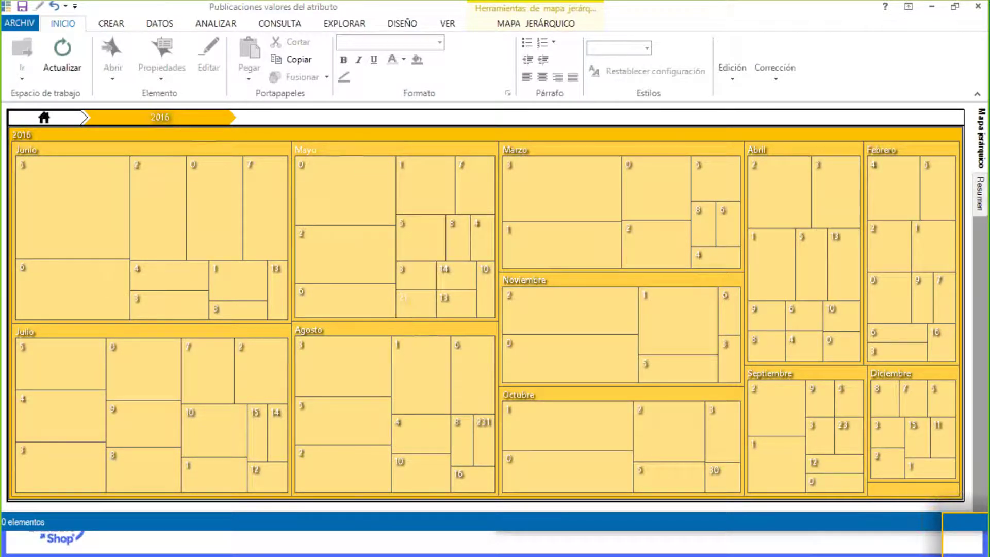
mouse_move(405, 304)
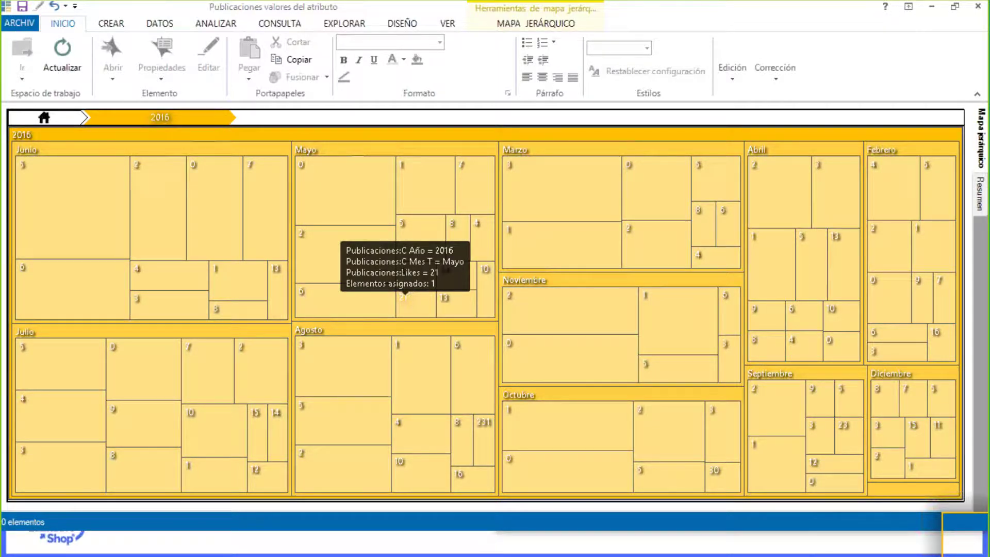
right_click(405, 303)
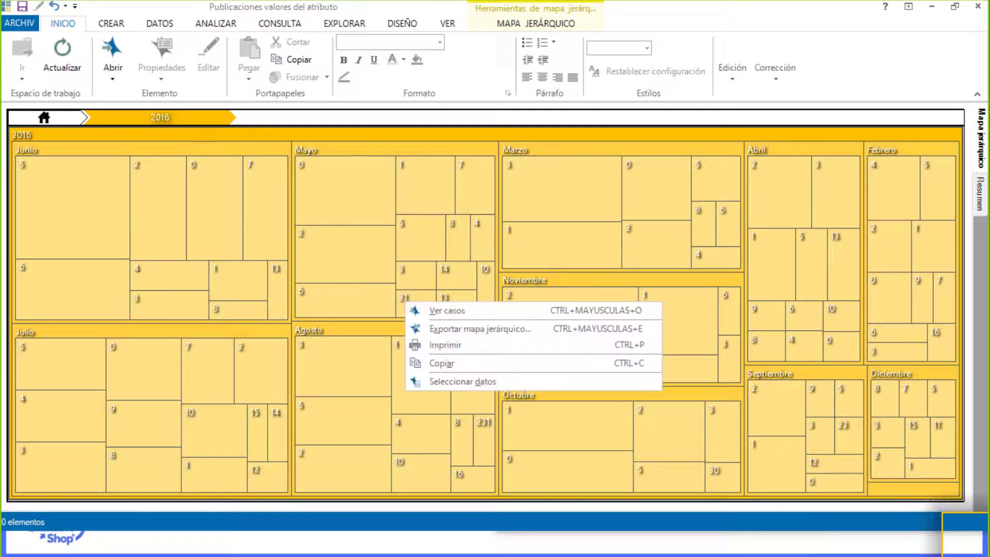
click(440, 311)
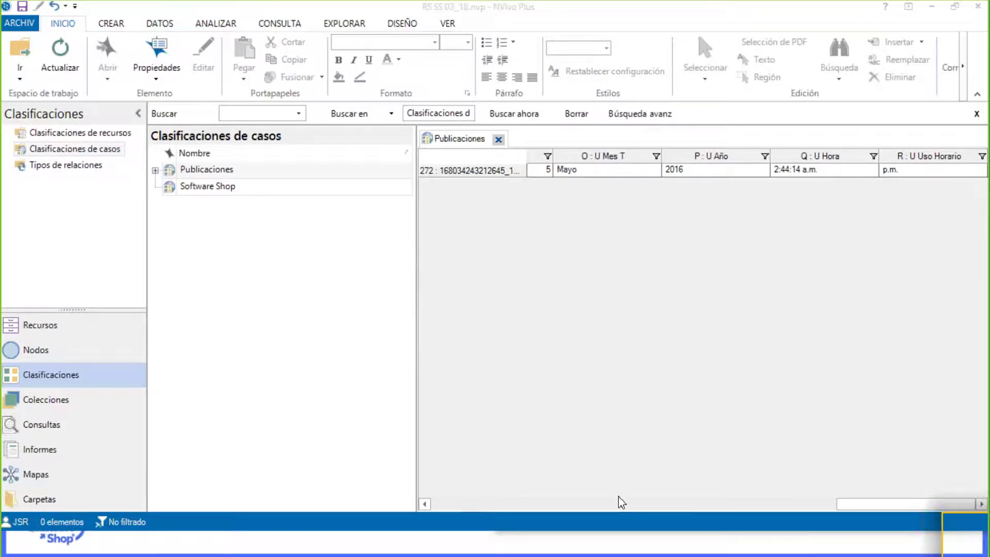
- Review the attributes of the filtered May 2016 case with 21 likes in the Publicaciones classification sheet, and open the case
click(791, 505)
drag(792, 508, 767, 507)
scroll(767, 506, right, 6)
scroll(719, 506, left, 10)
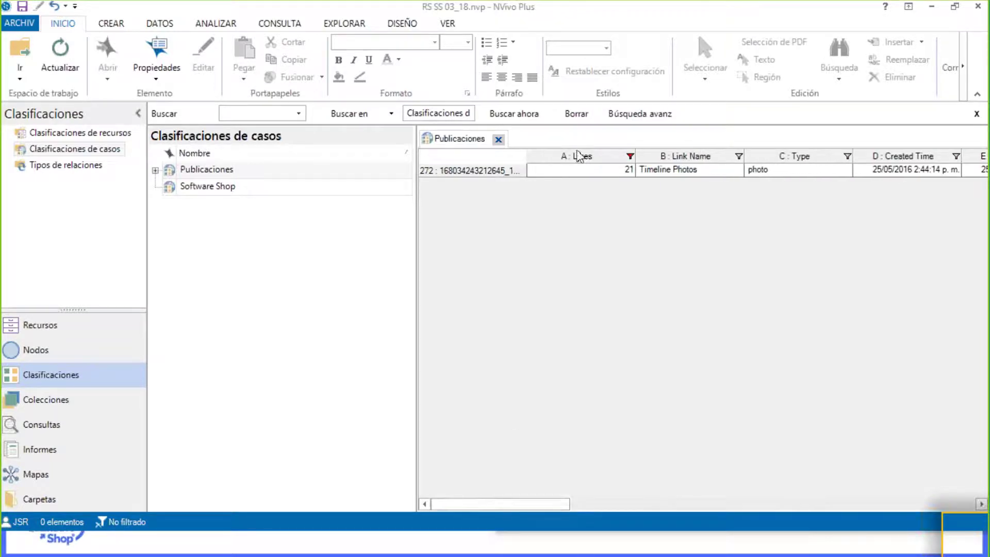
click(577, 170)
right_click(573, 171)
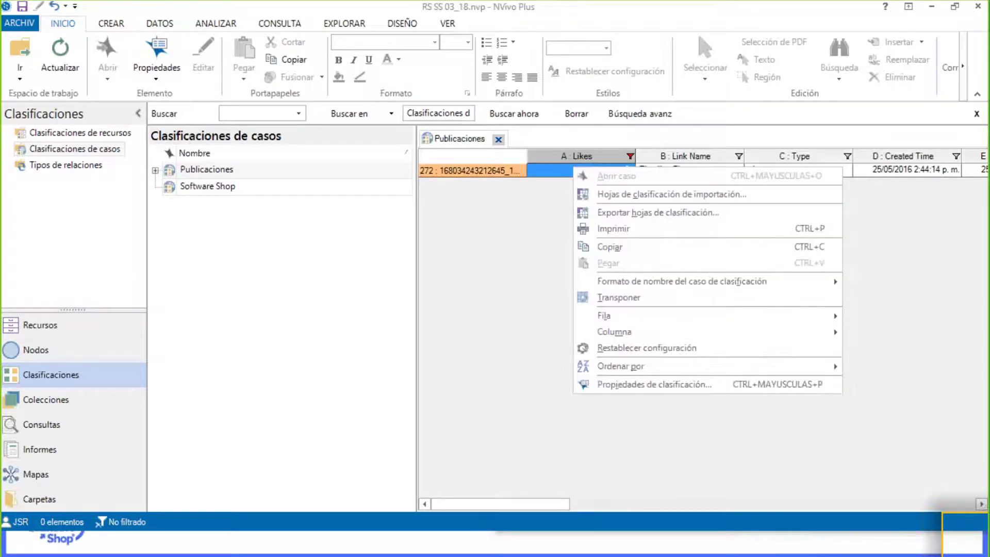
click(554, 192)
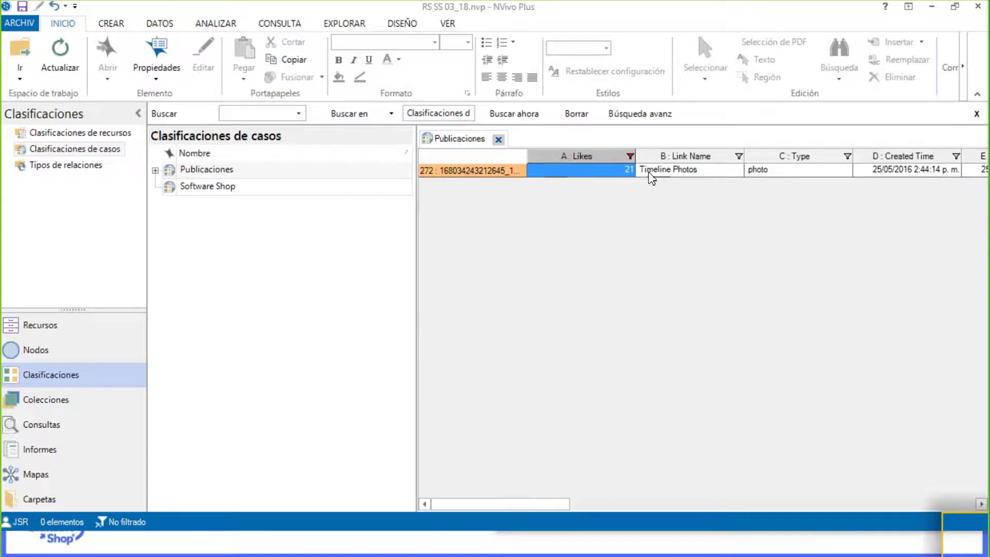
right_click(649, 175)
click(490, 177)
right_click(489, 175)
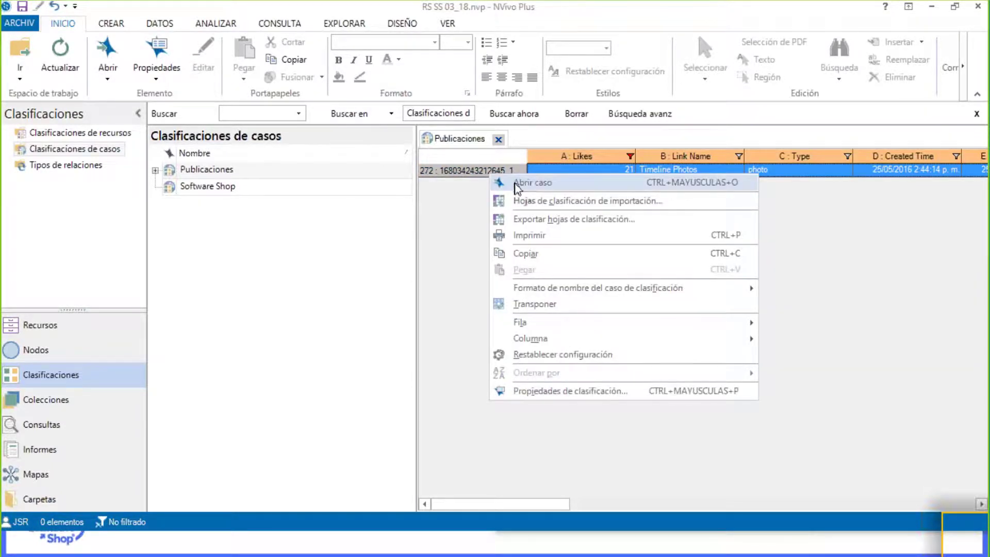
click(531, 183)
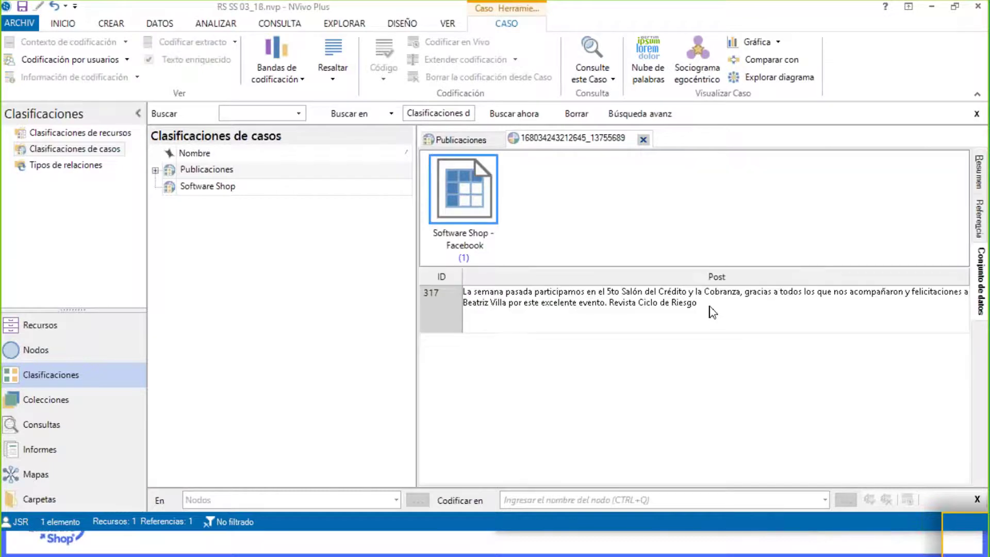
- Select the first line of the post text in row 317 of the opened case
click(485, 300)
click(470, 295)
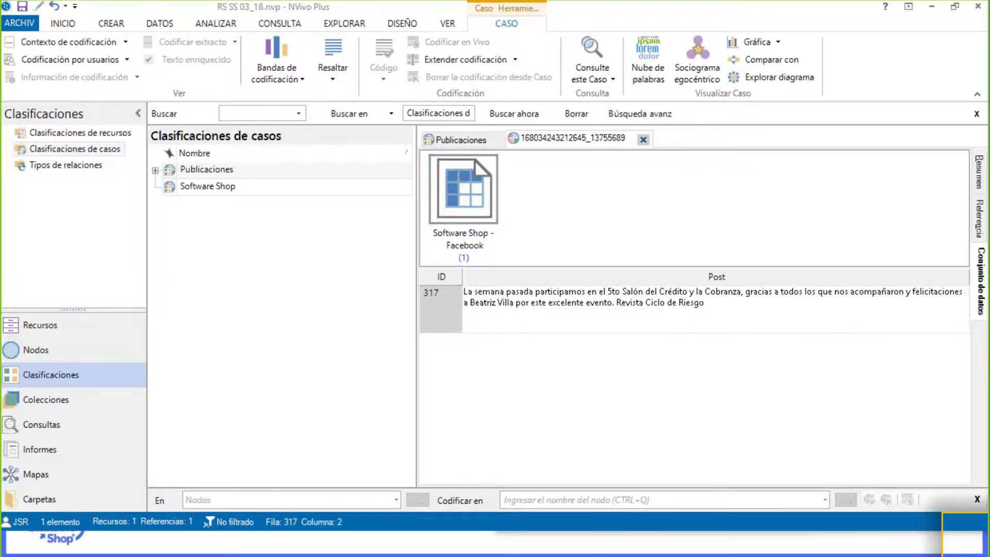
key(shift+End)
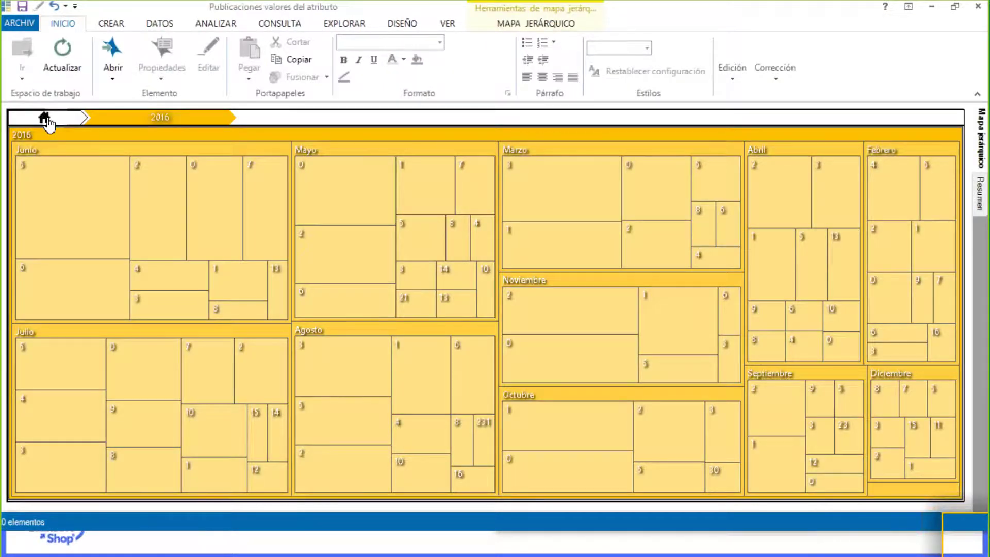
- Return the hierarchy map to its top level to compare all years, and minimize its window
click(46, 120)
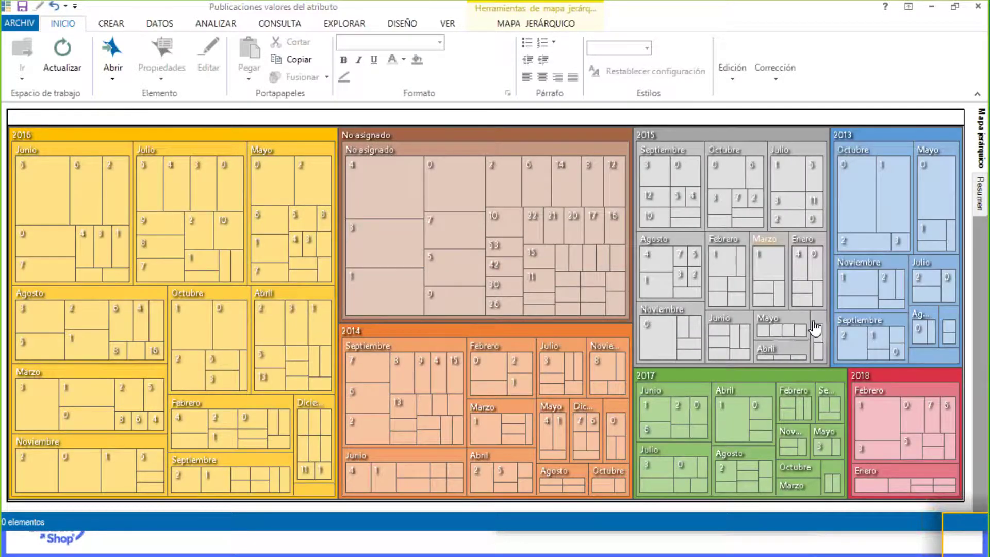
mouse_move(816, 329)
mouse_move(354, 172)
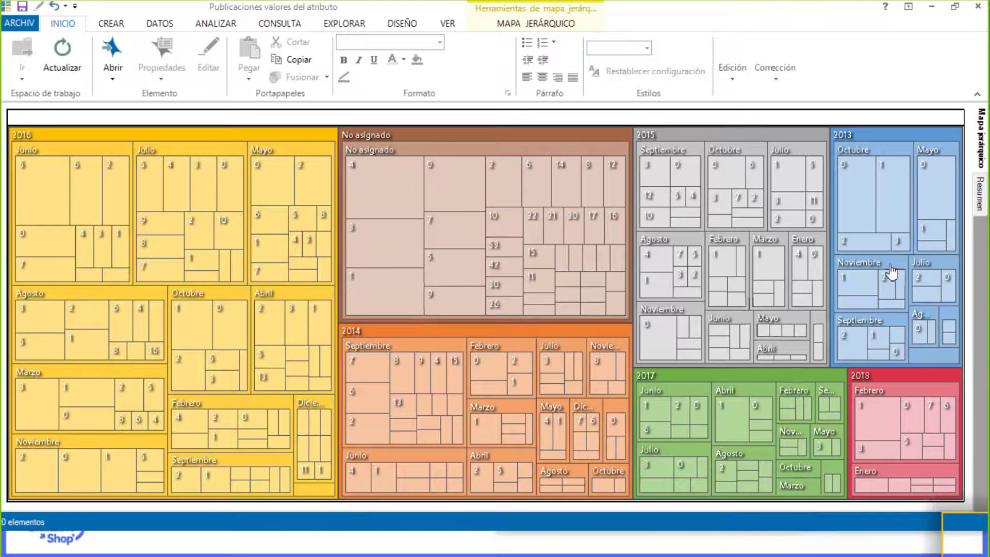
click(932, 11)
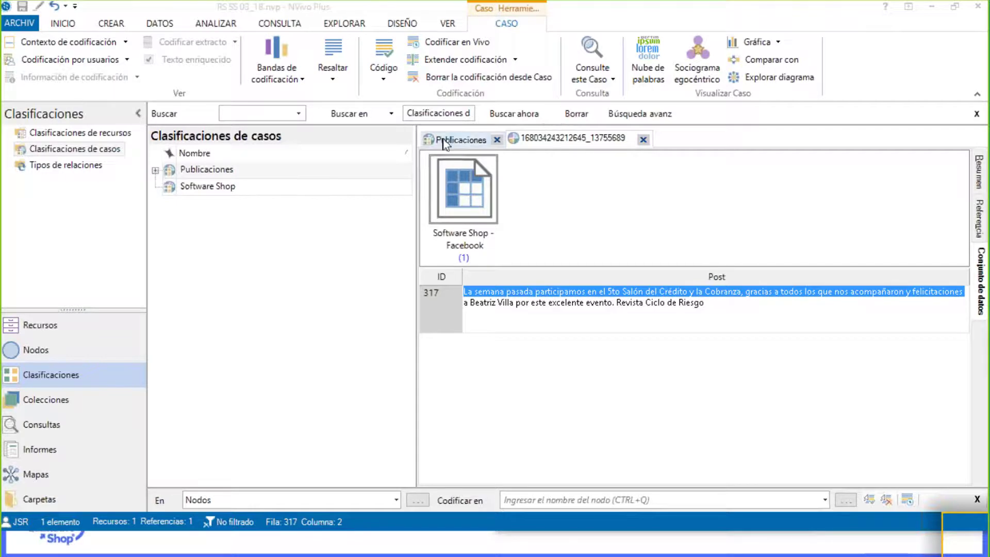
- Return to the Publicaciones classification sheet and list the images in the internal resources folder Software Shop - Startseite_Recursos
click(446, 139)
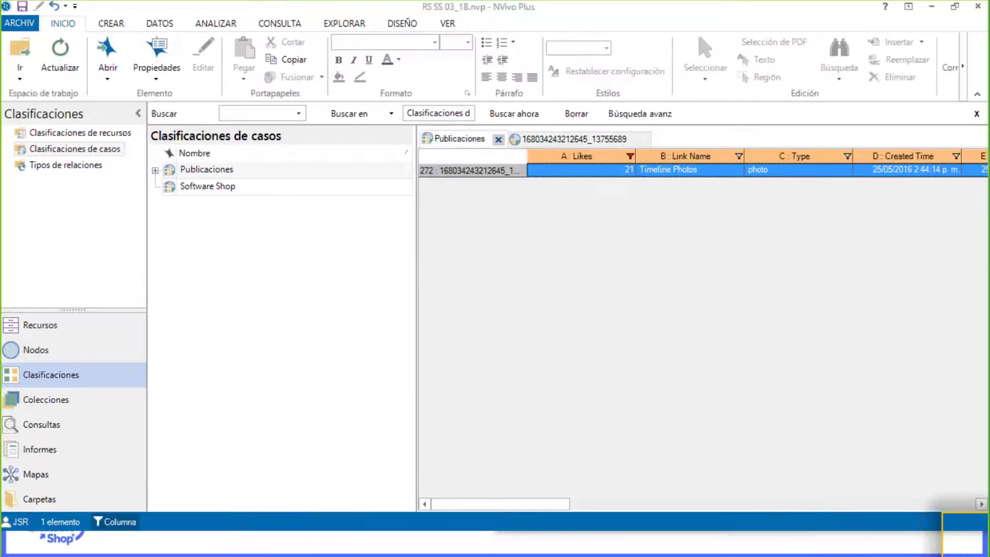
click(48, 326)
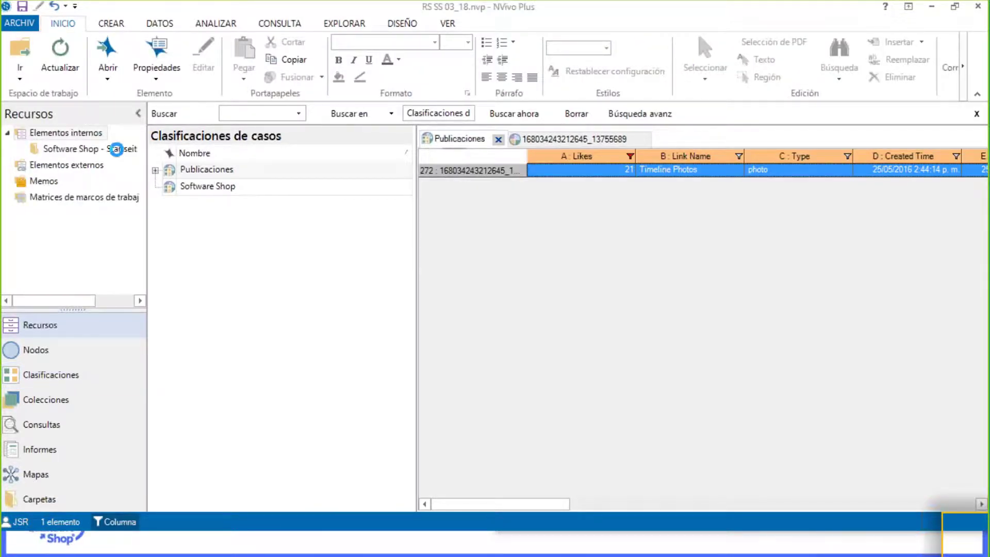
click(66, 133)
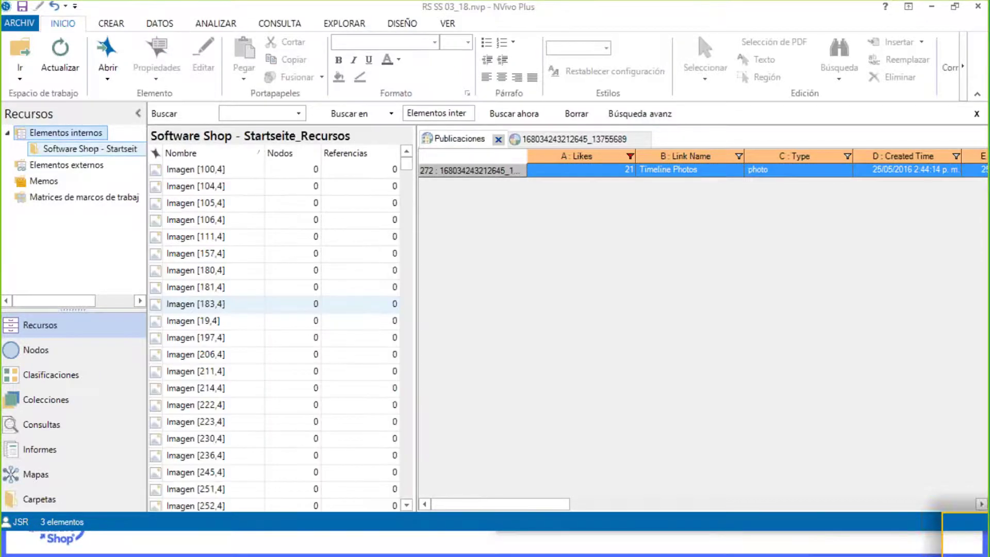
- Switch to the NCapture R Sociales y Sociogramas project and list the cases in the Olímpicos folder
key(alt+Tab)
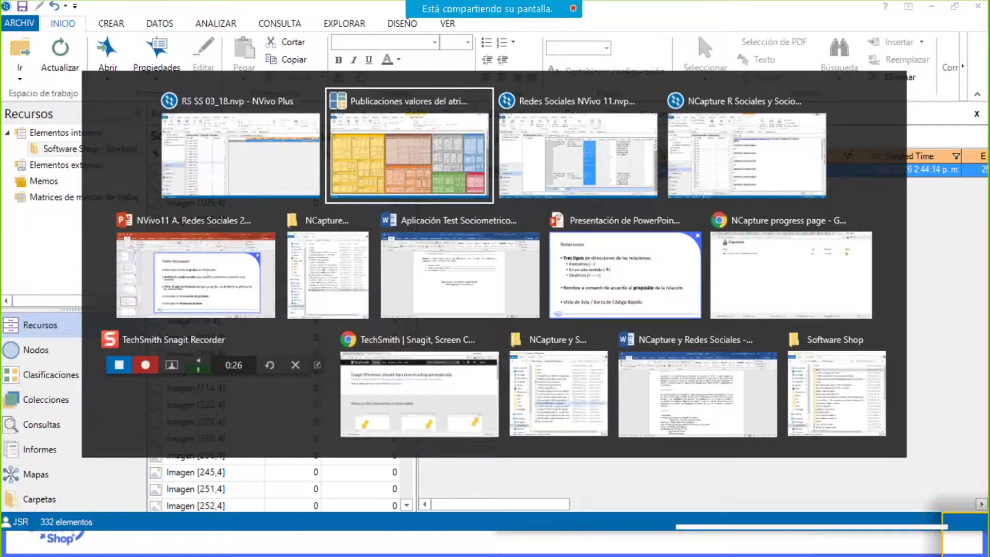
key(alt+Tab)
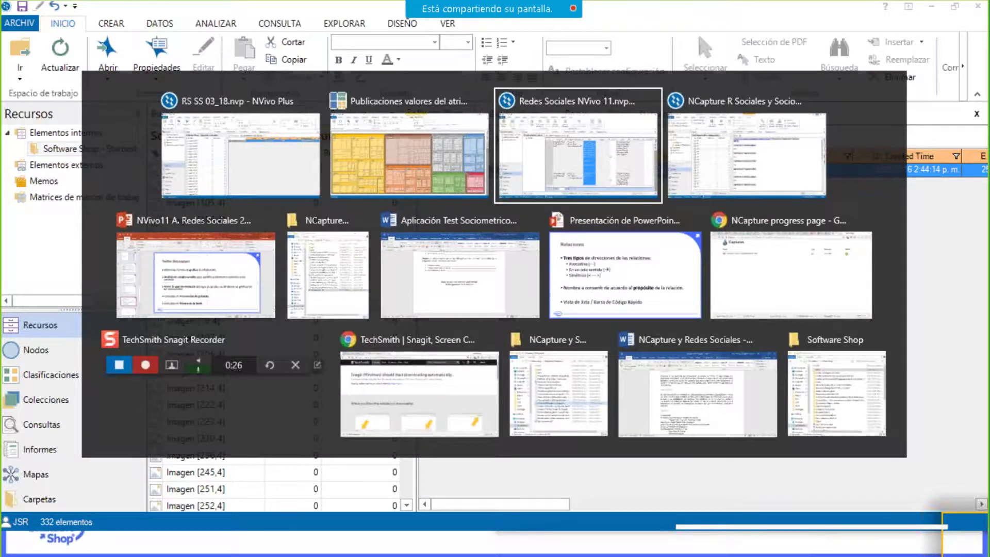
key(alt+Tab)
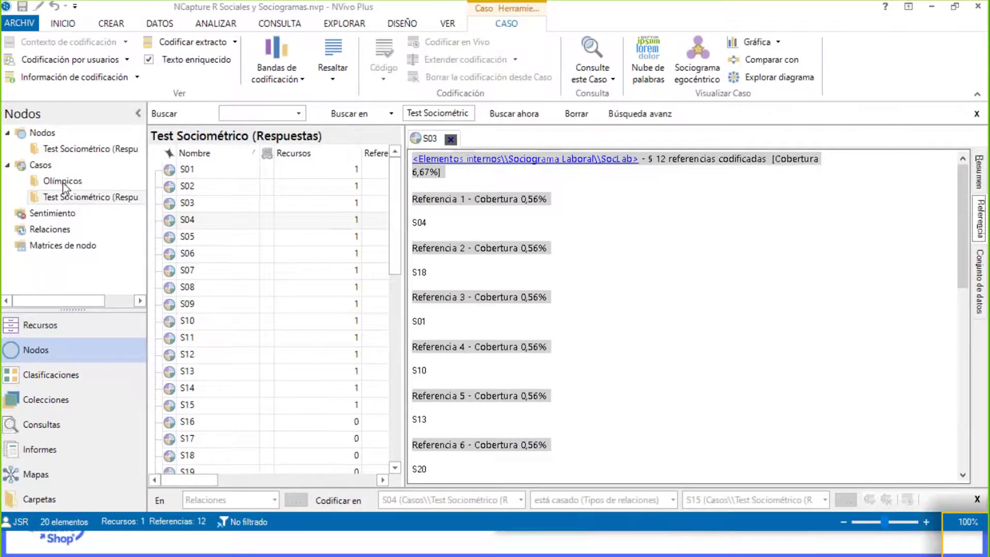
click(61, 181)
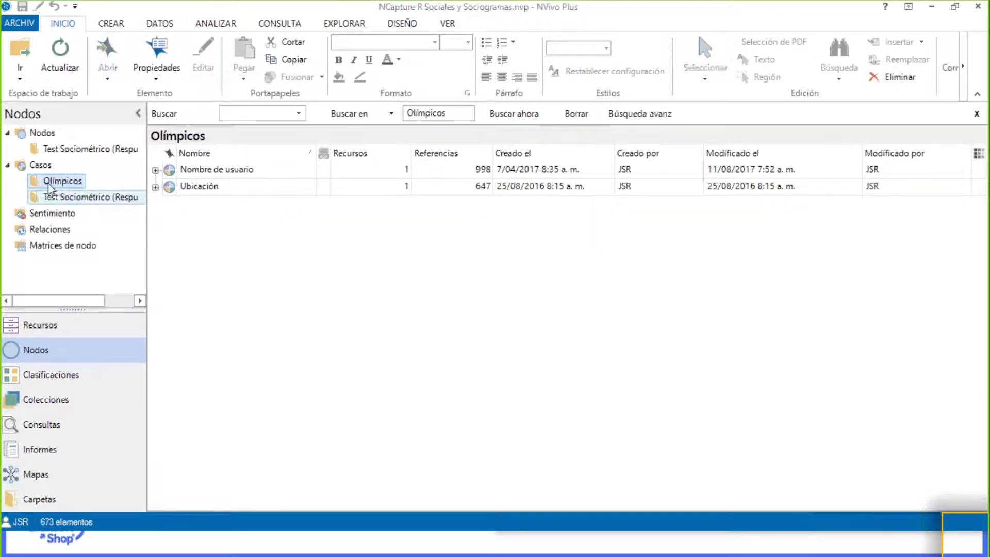
- Open the #JuegosOlimpicosRio2016 dataset from the Twitter resources folder and widen its detail view
click(44, 324)
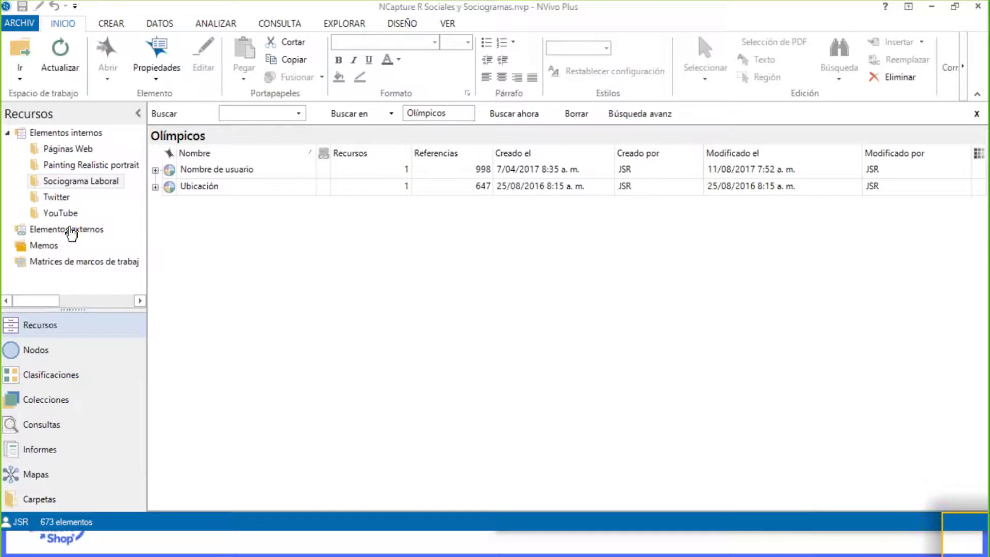
click(69, 149)
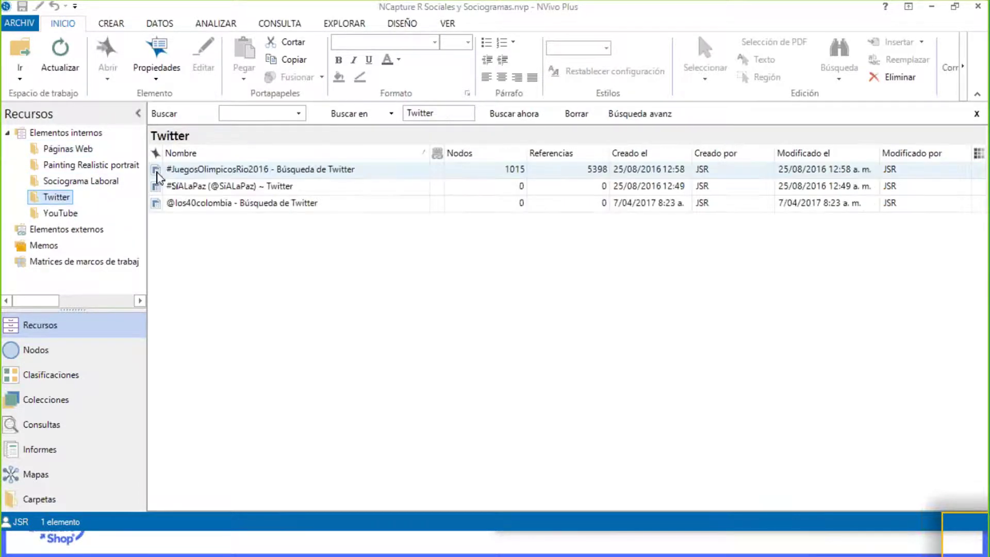
double_click(178, 170)
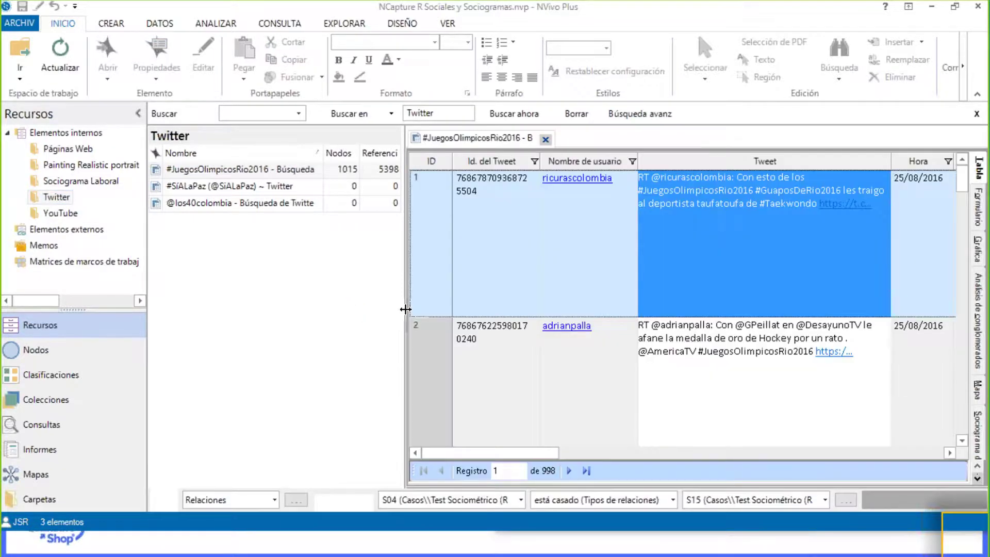
drag(407, 309, 324, 304)
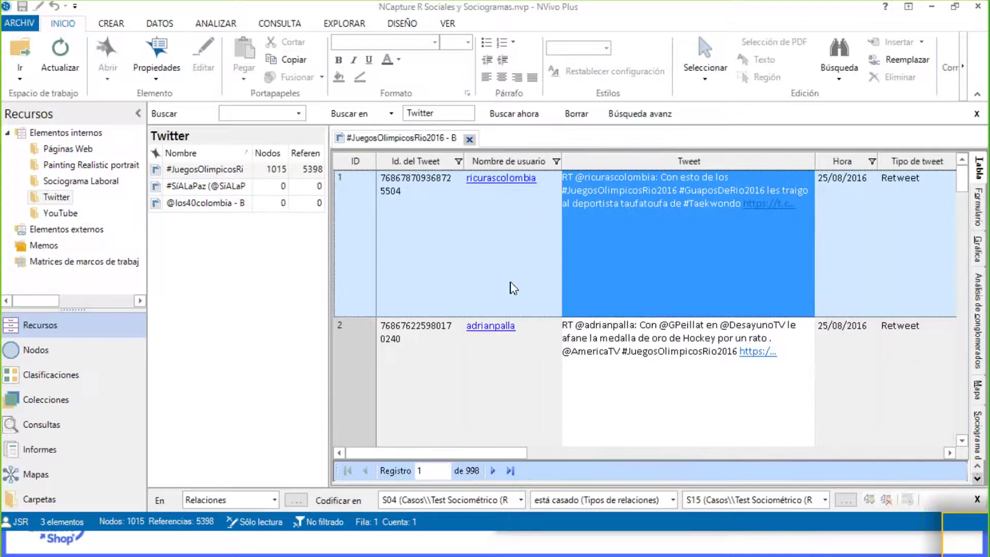
- Display the #JuegosOlimpicosRio2016 dataset's location map and examine the tweet markers across Colombia
click(976, 478)
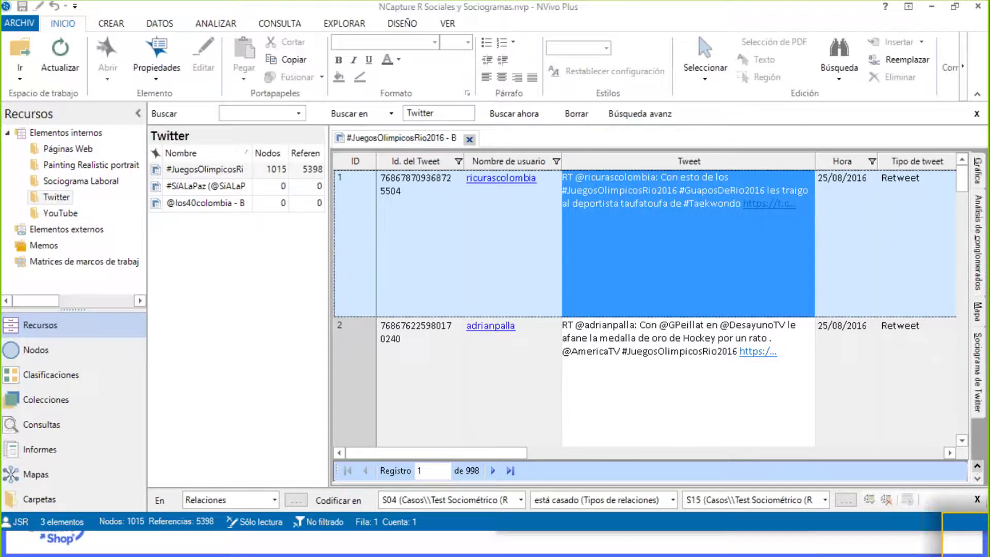
click(977, 312)
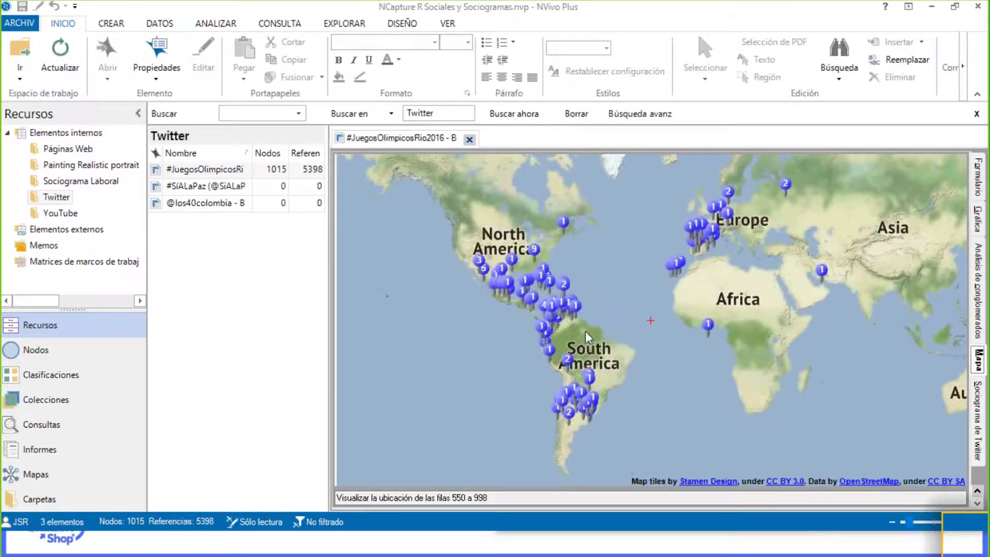
drag(636, 336, 713, 345)
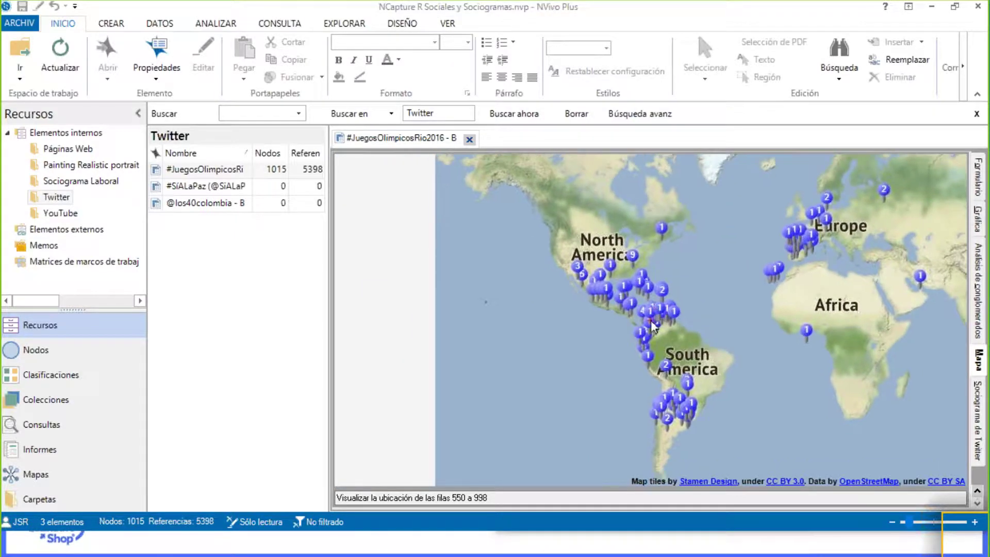
scroll(687, 351, up, 1)
drag(529, 297, 651, 320)
scroll(651, 320, up, 1)
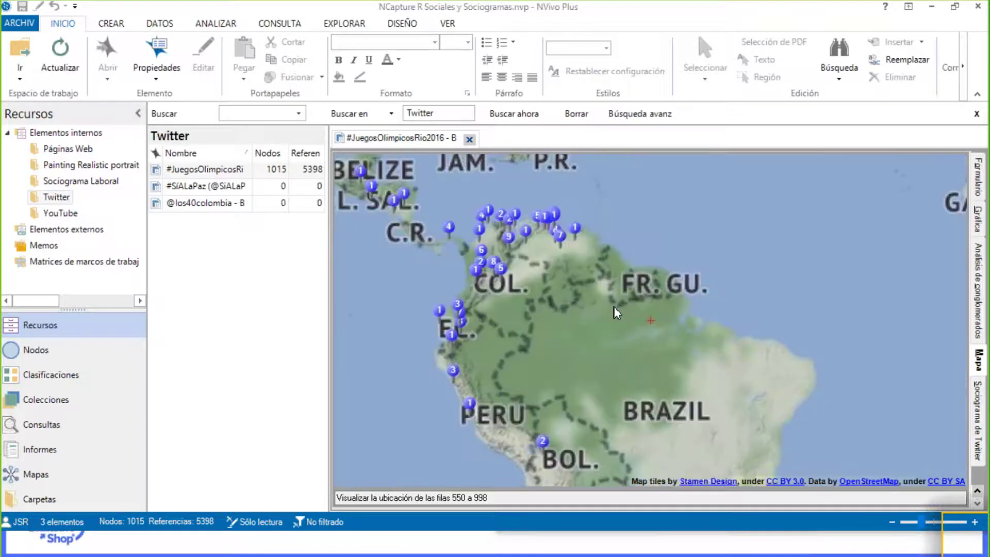
scroll(673, 328, up, 1)
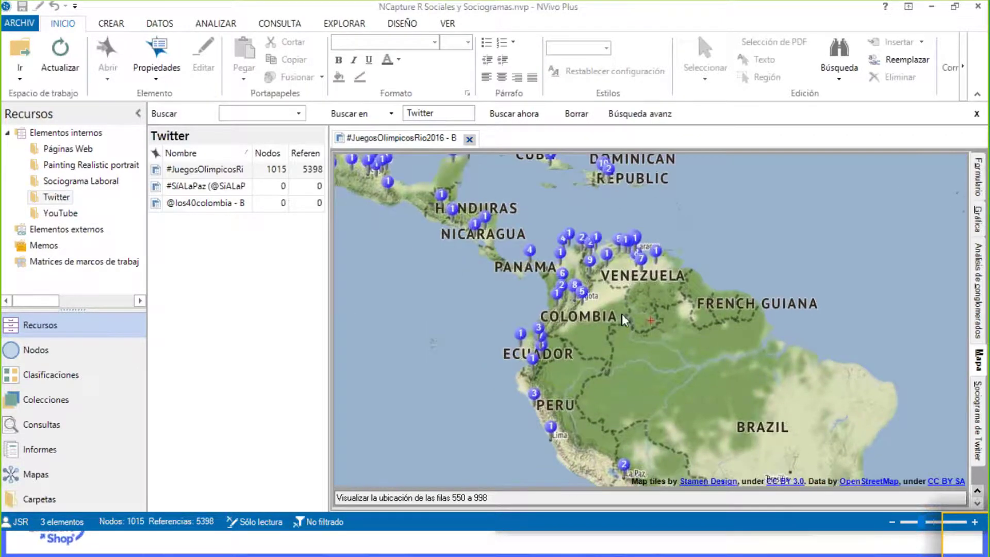
scroll(650, 320, down, 1)
scroll(650, 324, up, 1)
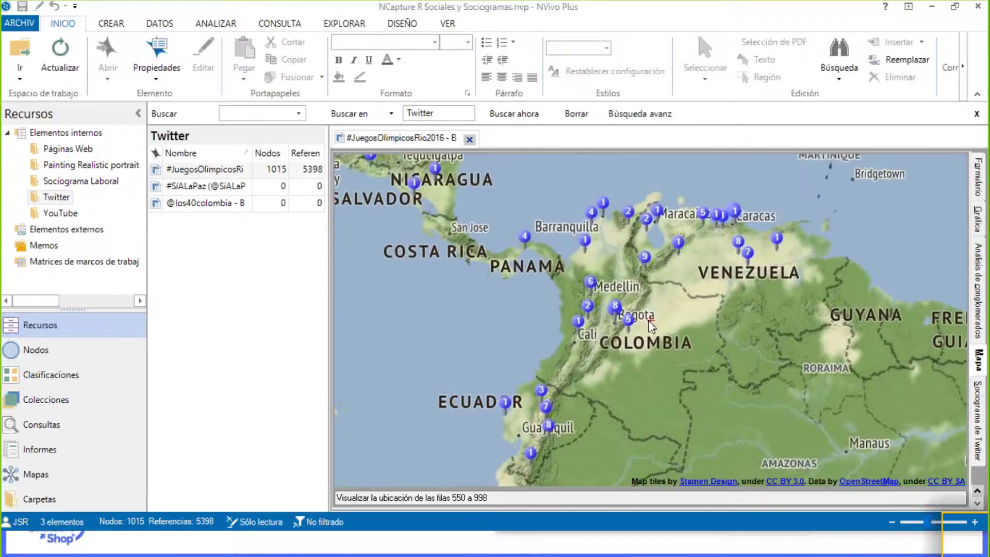
scroll(650, 324, up, 1)
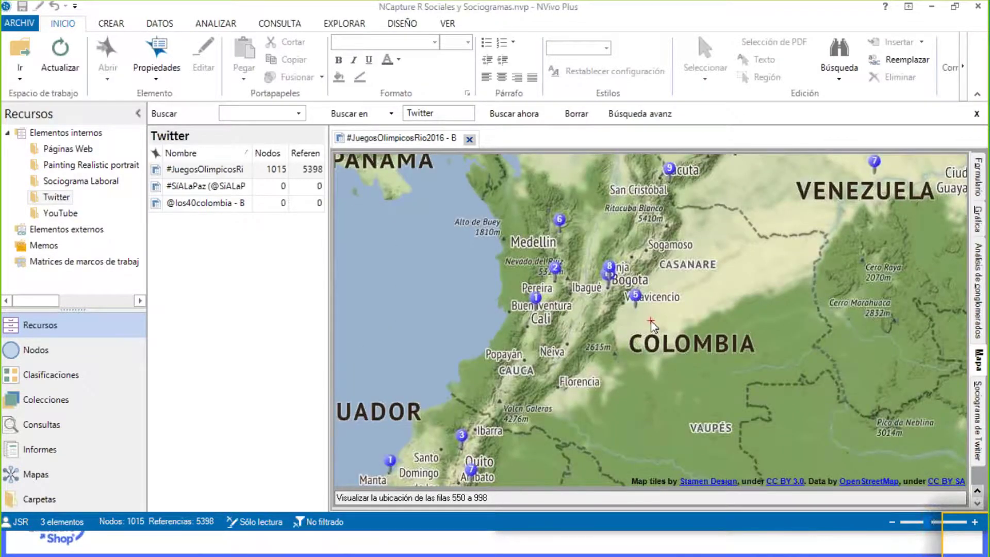
scroll(651, 324, up, 1)
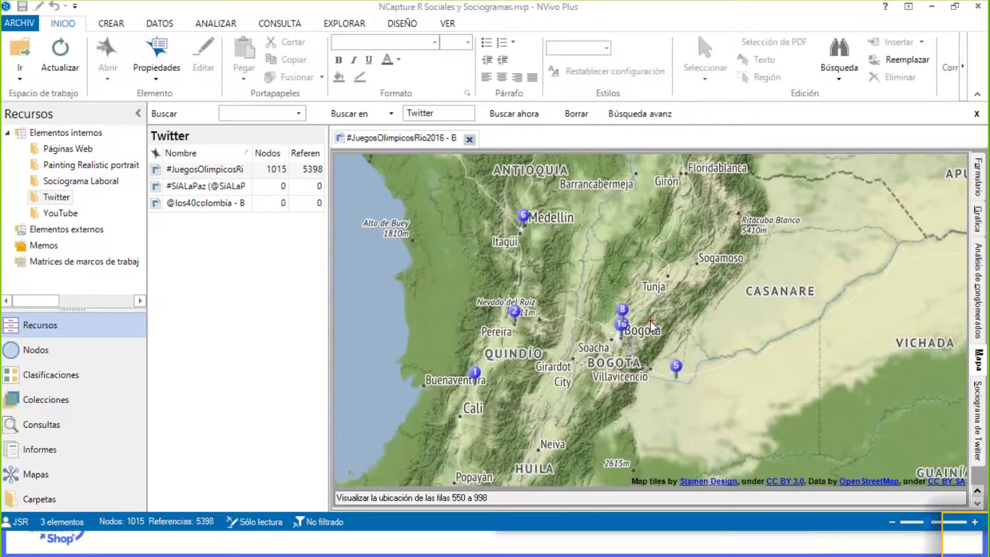
- Examine the tweet marker over Bogotá on the location map at street level
scroll(651, 321, up, 1)
drag(676, 310, 732, 303)
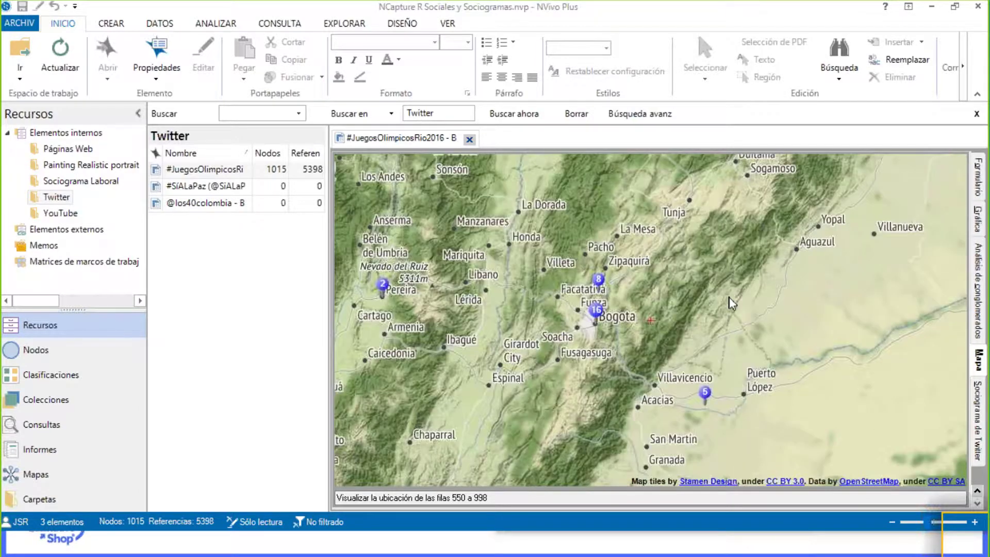
drag(568, 337, 624, 324)
scroll(621, 322, up, 1)
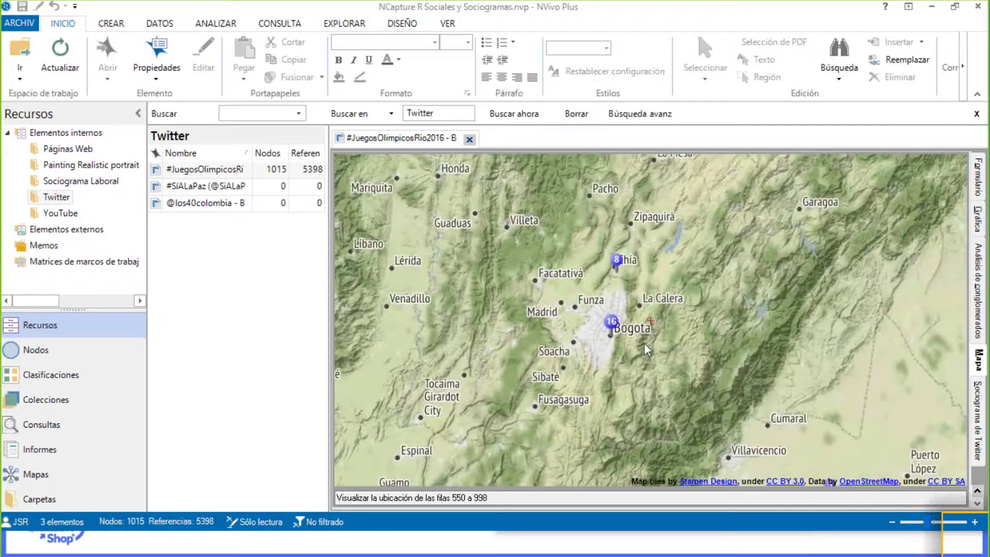
scroll(651, 325, up, 1)
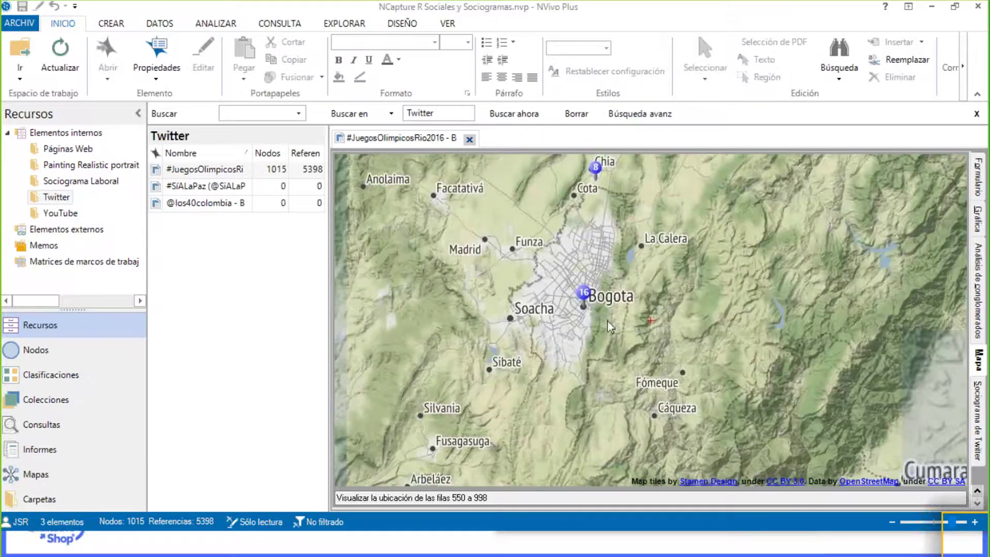
scroll(651, 320, up, 1)
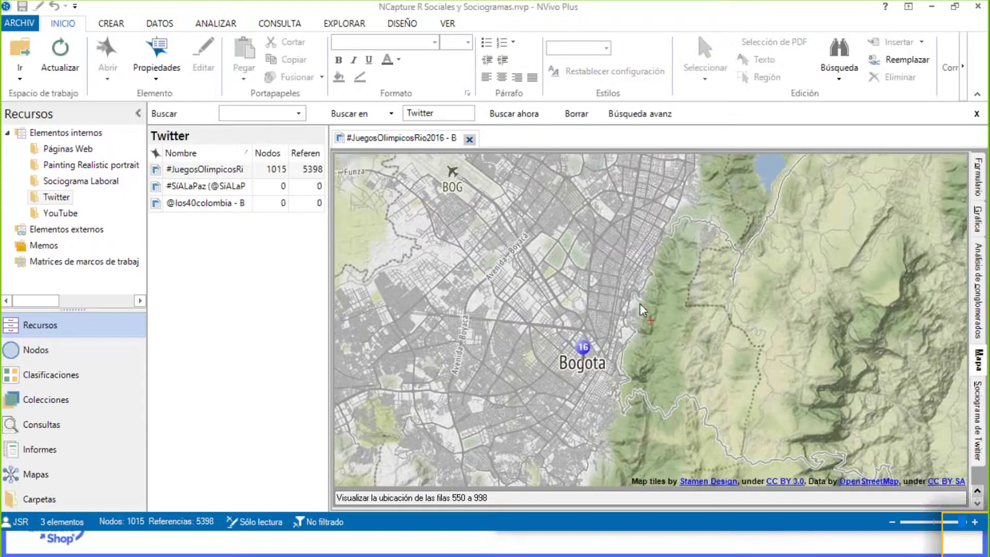
- Examine the tweet markers from Bogotá outward across Colombia, Panama and Venezuela on the location map
scroll(651, 318, down, 1)
scroll(650, 317, down, 1)
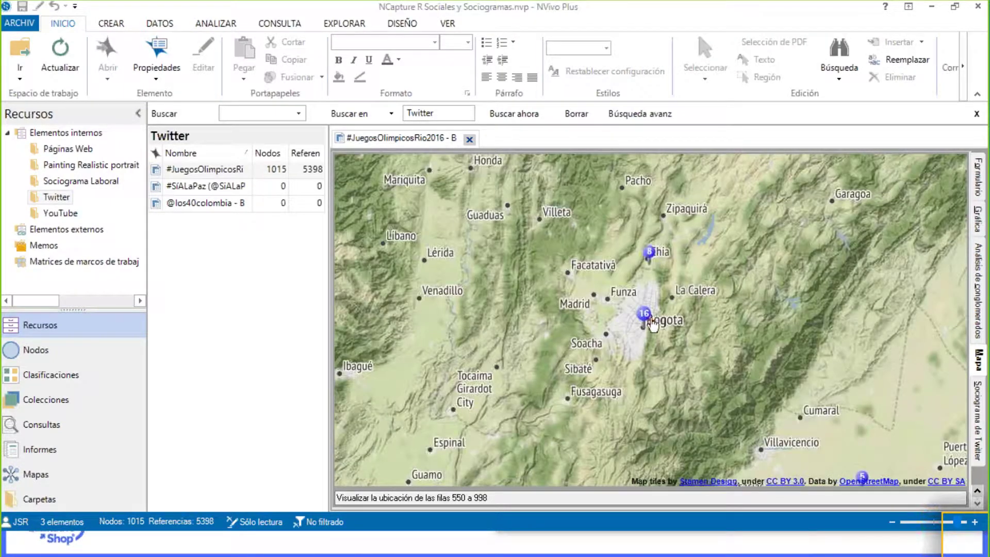
scroll(652, 325, down, 2)
right_click(756, 293)
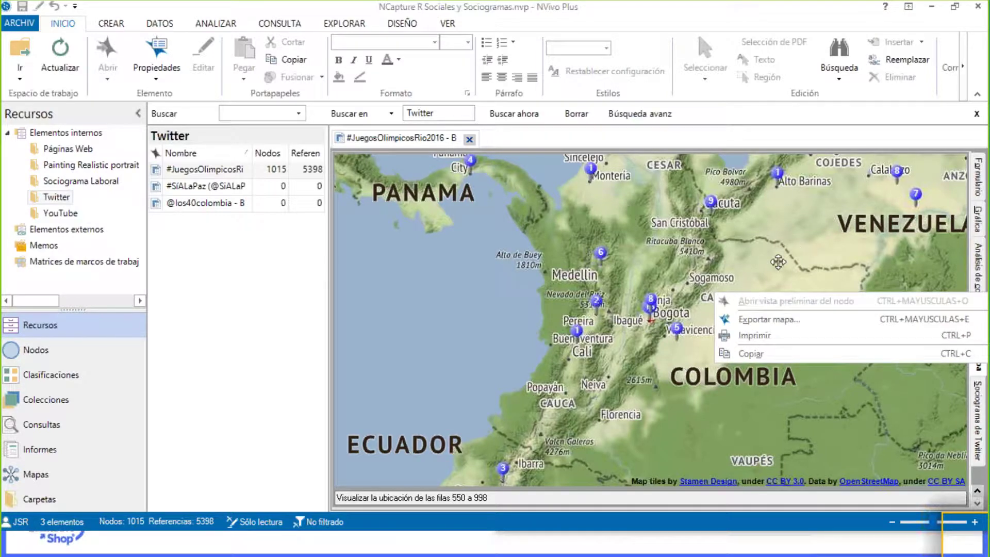
drag(777, 261, 756, 320)
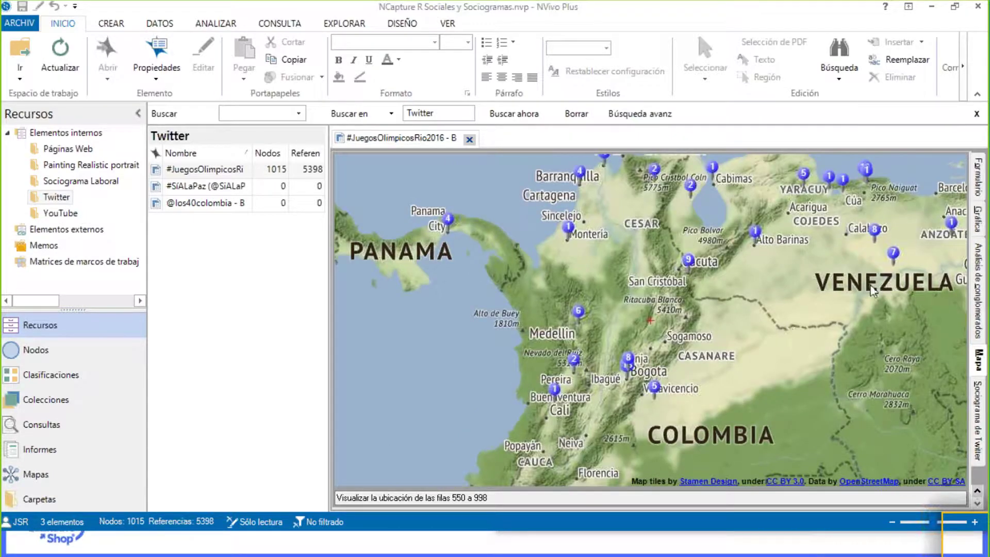
- Display the #JuegosOlimpicosRio2016 dataset as a table and examine its columns through to the Coordenadas de ubicación field
click(977, 490)
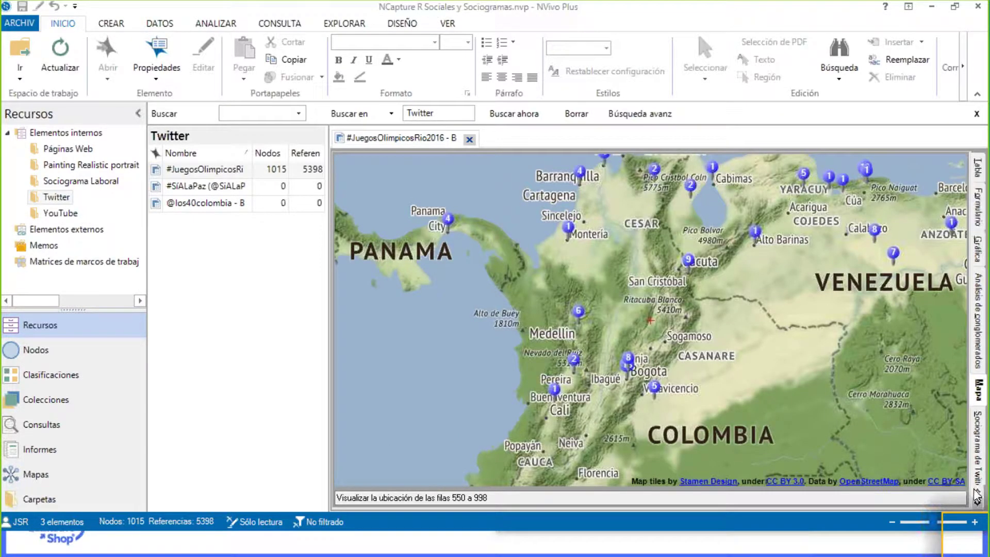
click(978, 169)
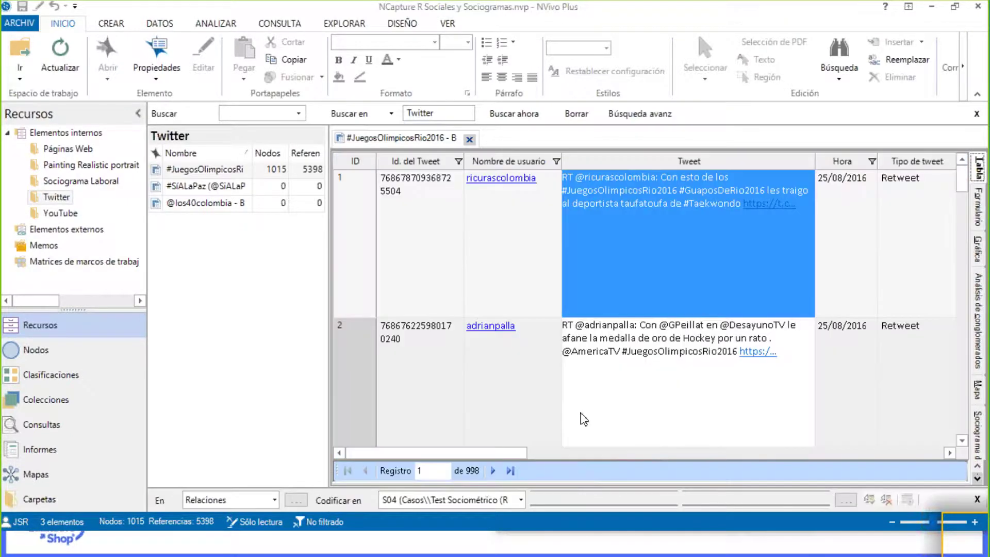
drag(542, 452, 951, 452)
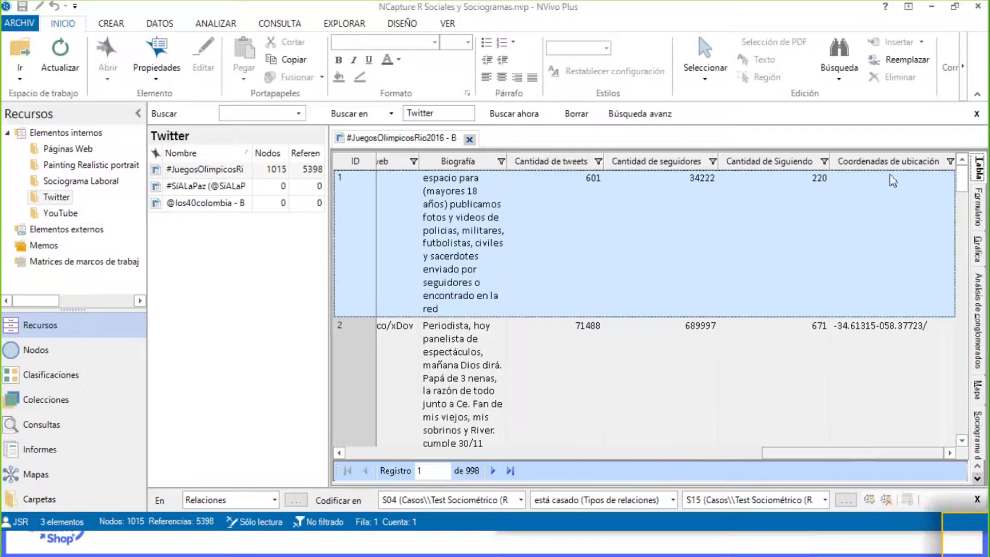
drag(855, 461, 436, 454)
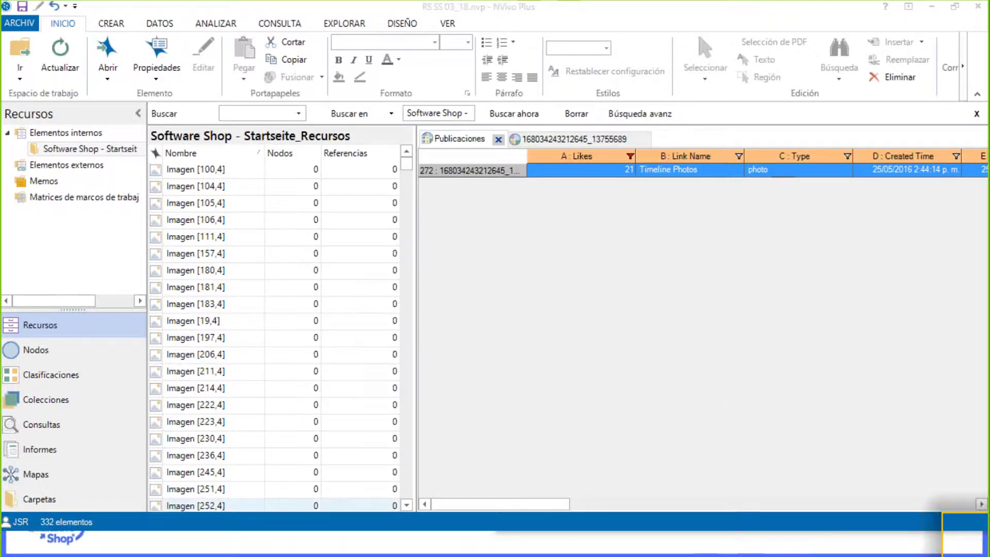
- Switch to the Publicaciones hierarchy map and export it to the desktop as the PNG file Publicaciones valores del atributo
key(alt+Tab)
key(Tab)
key(Tab)
key(Tab)
key(Tab)
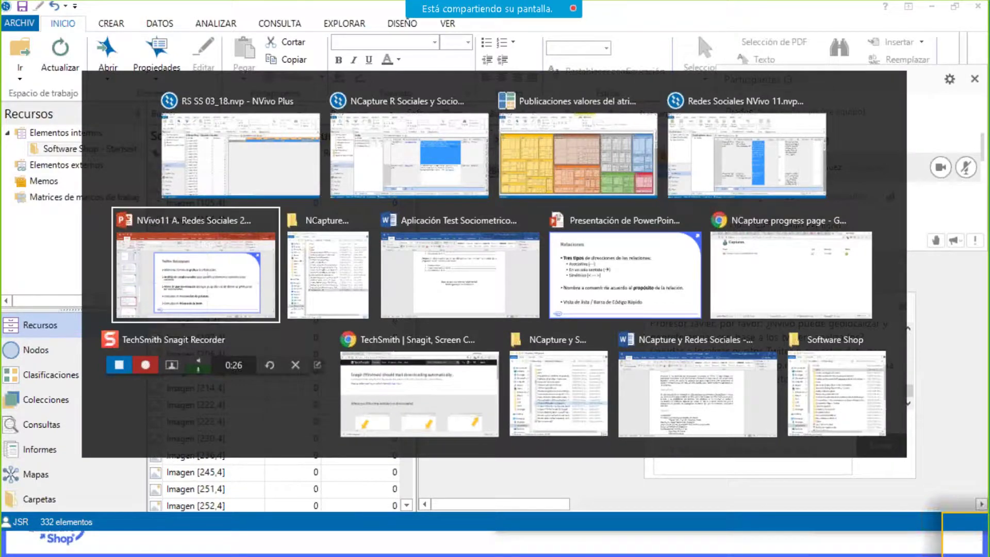
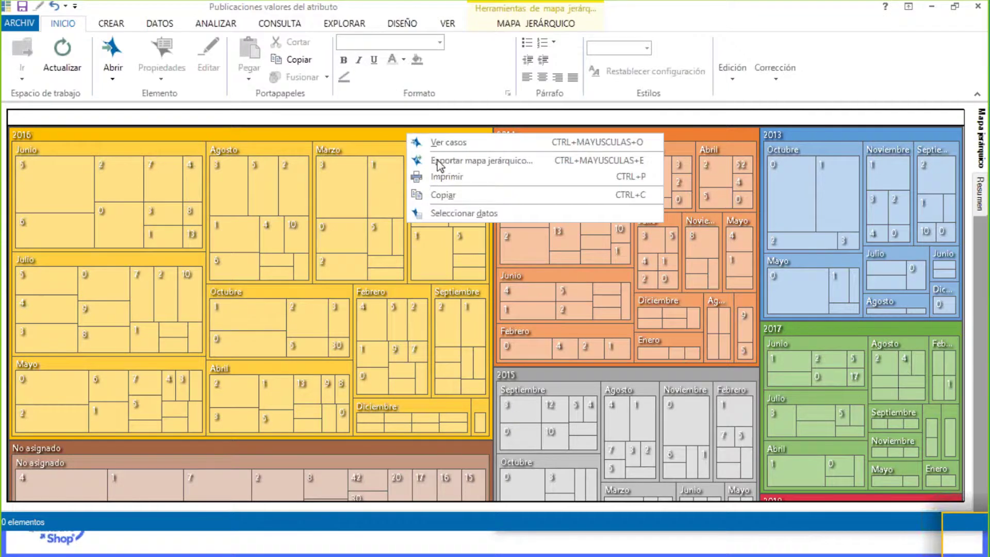
click(441, 163)
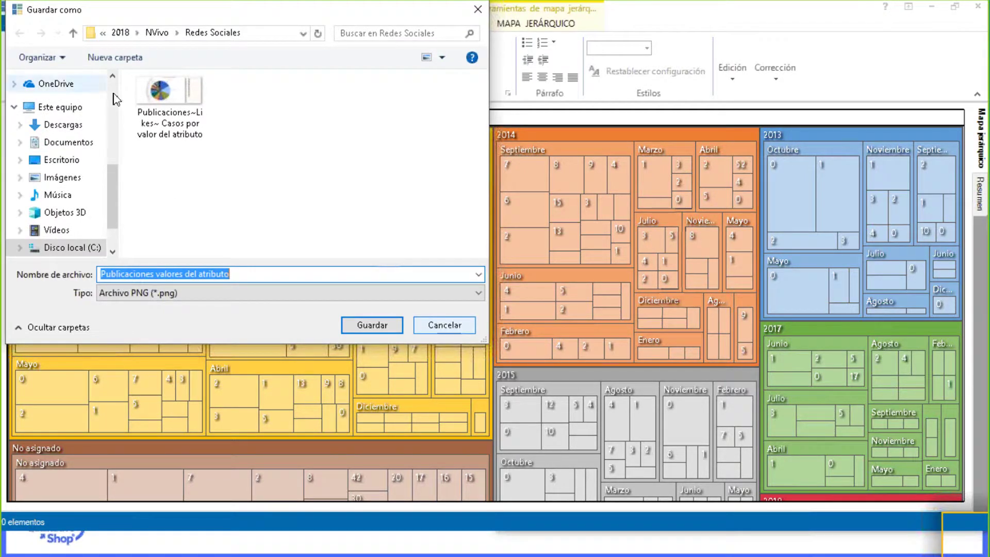
scroll(66, 103, up, 5)
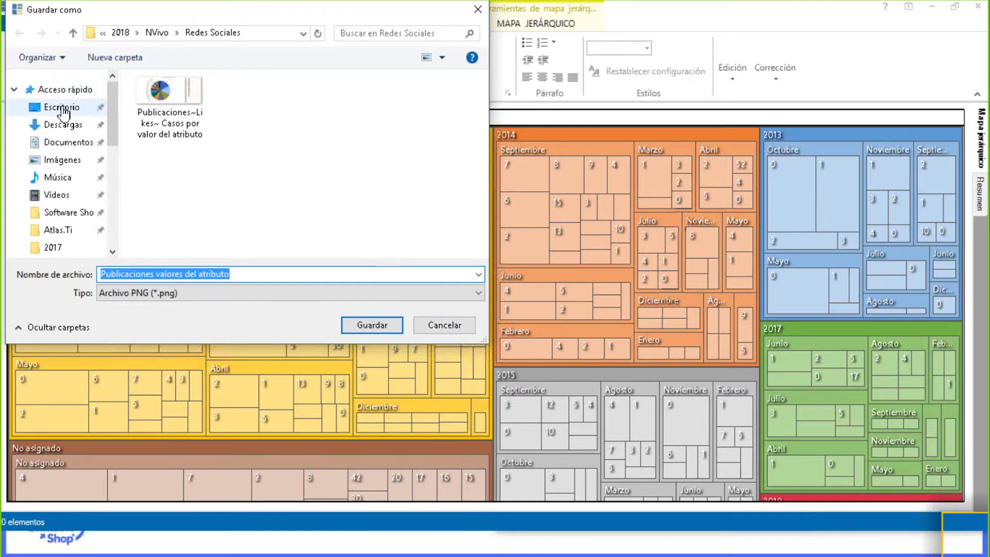
click(62, 107)
click(371, 325)
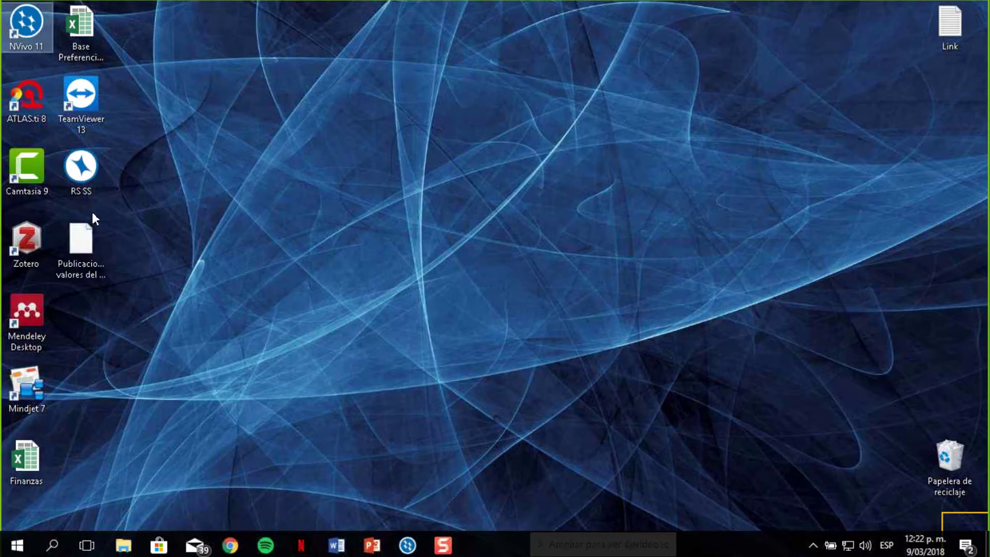
- Open the exported Publicaciones valores del atributo image from the desktop in Fotos, examine it and minimize the viewer
click(92, 244)
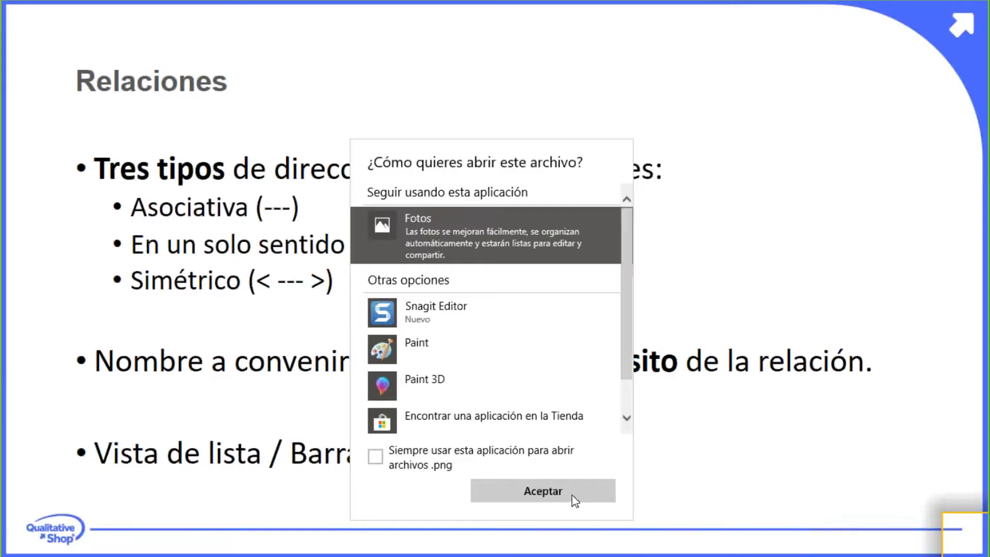
click(571, 494)
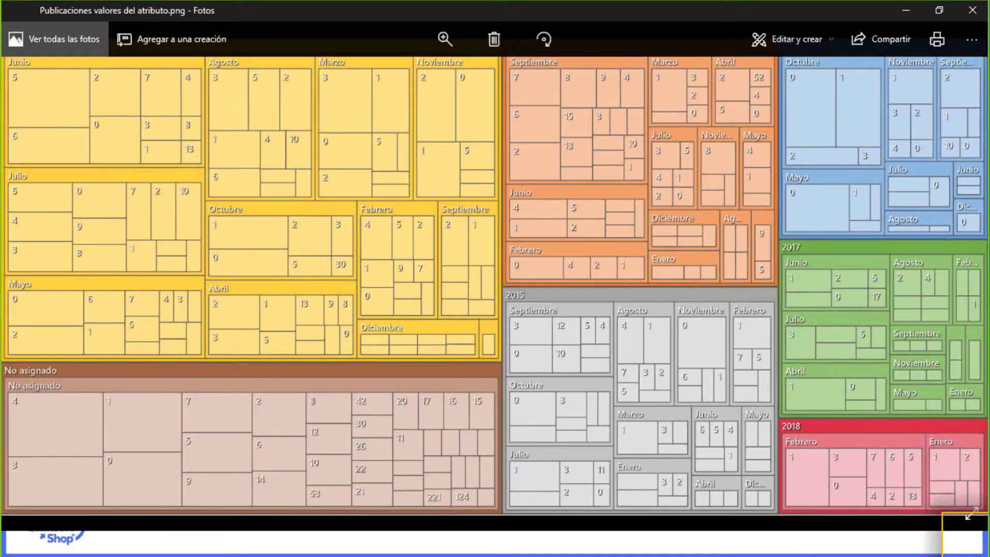
click(907, 15)
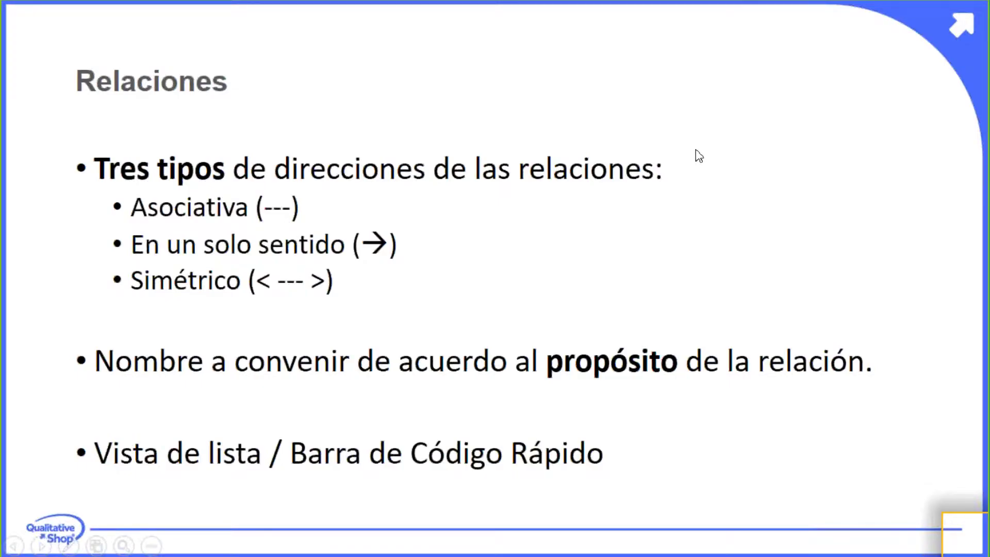
- Return to the NCapture R Sociales y Sociogramas project in NVivo and dismiss the incoming mail notification
key(super+d)
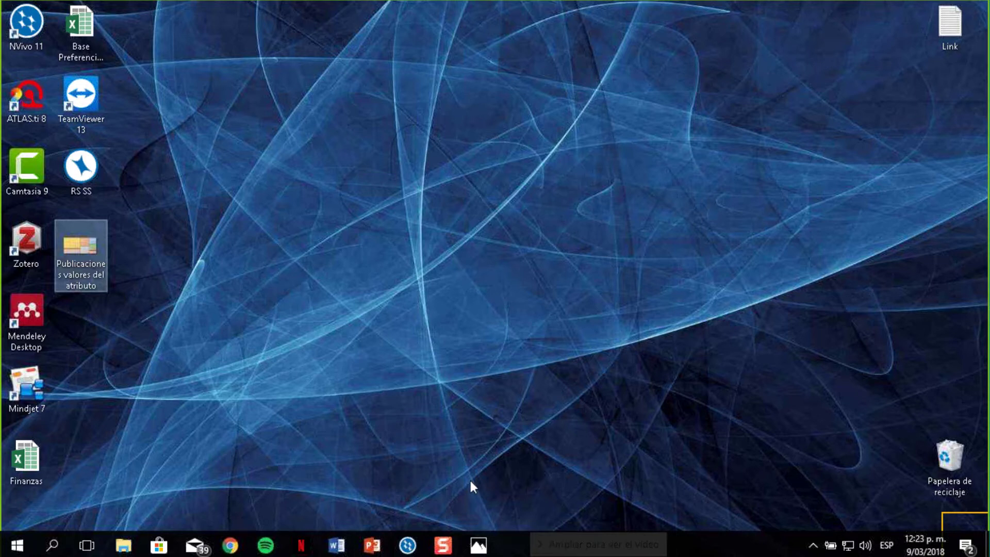
click(414, 541)
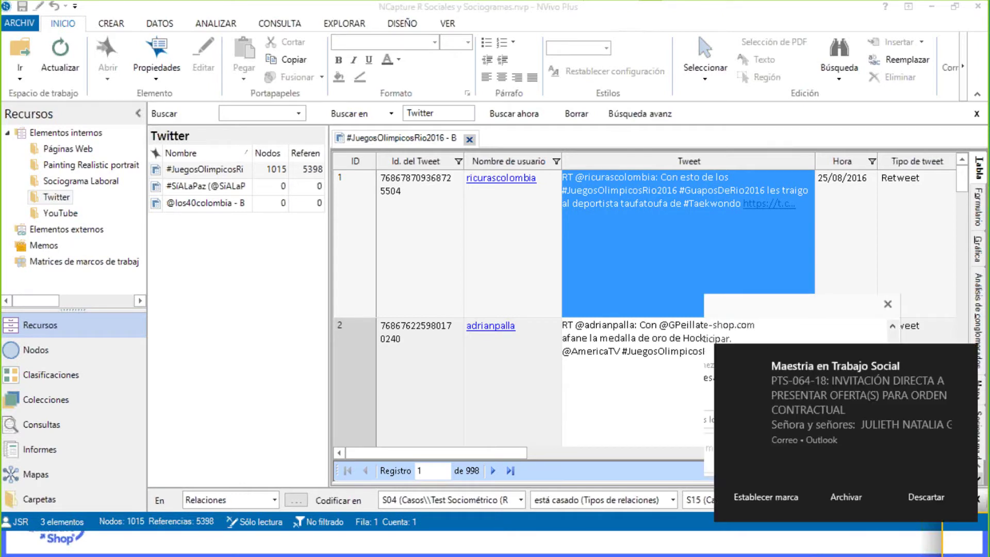
click(966, 358)
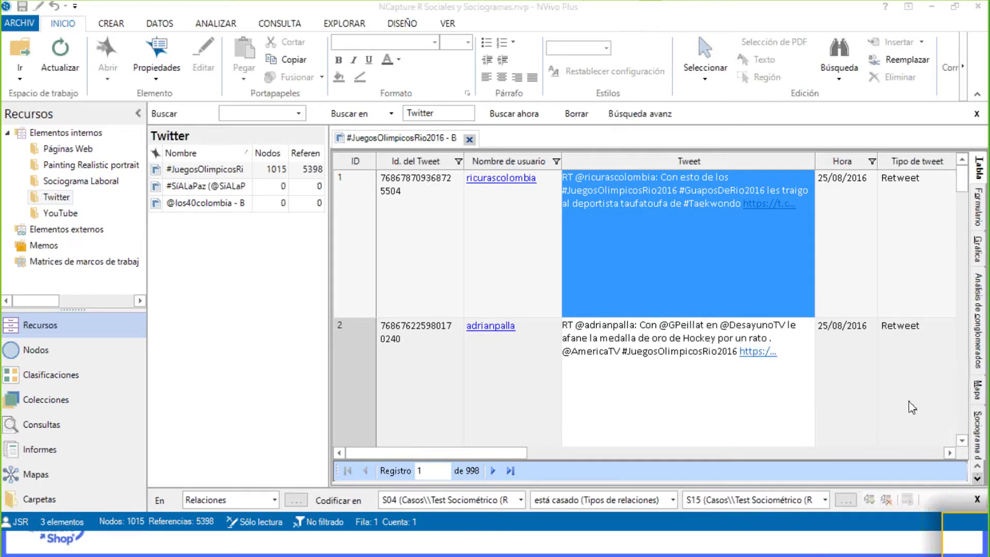